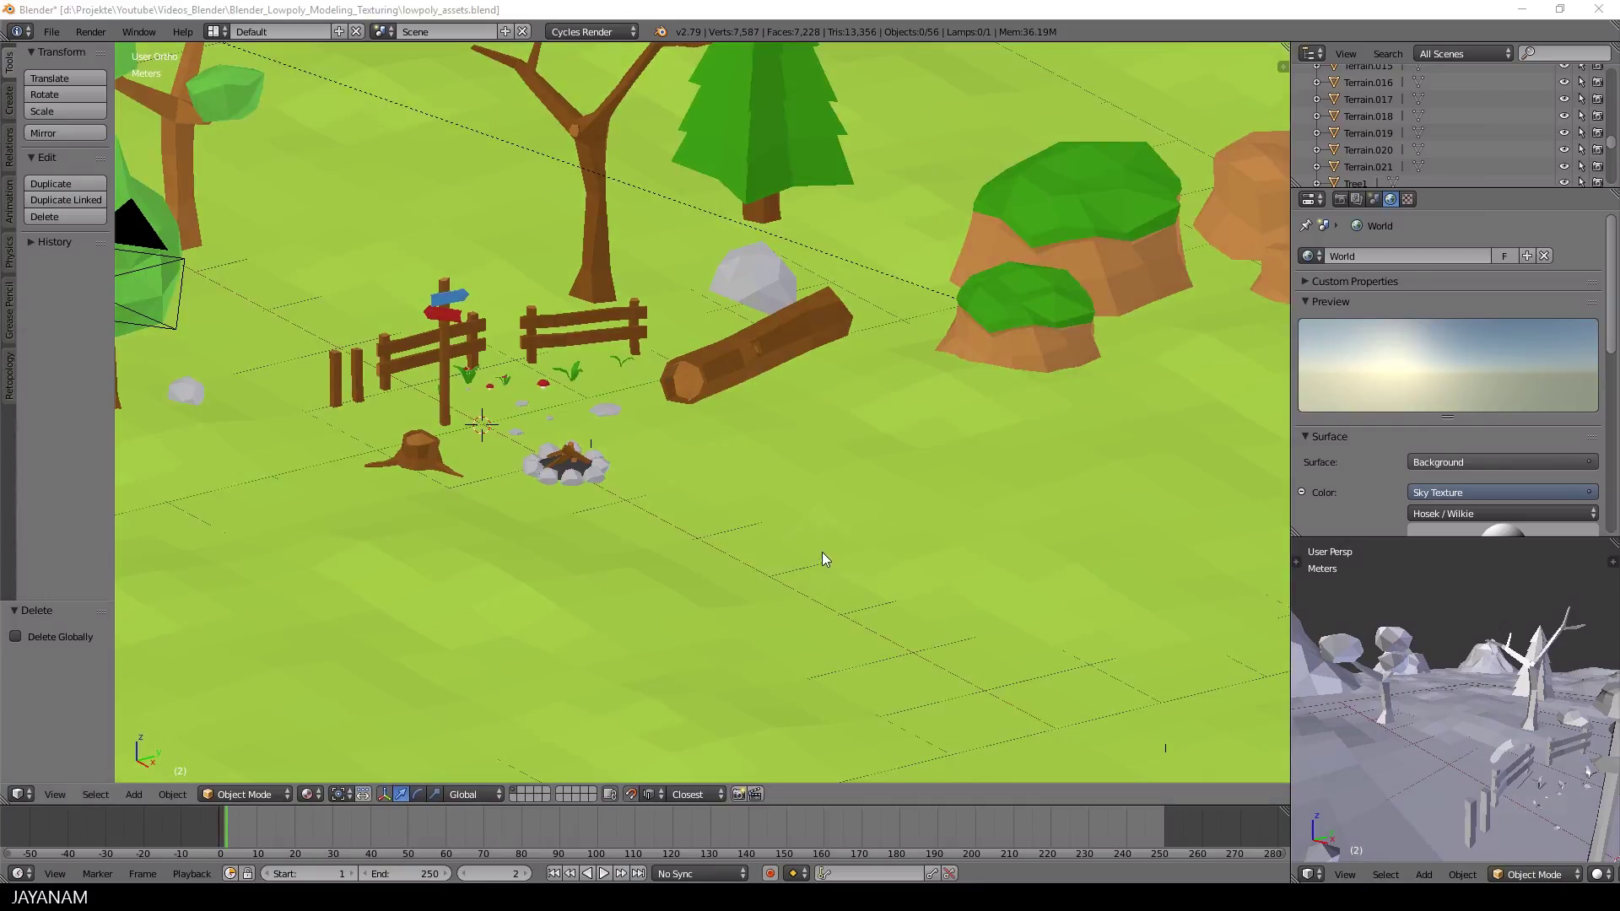
- Cycle the view to wireframe and back to Material shading, then switch to the empty second layer
{"action": "scroll", "coordinate": [828, 555], "scroll_direction": "up", "scroll_amount": 3}
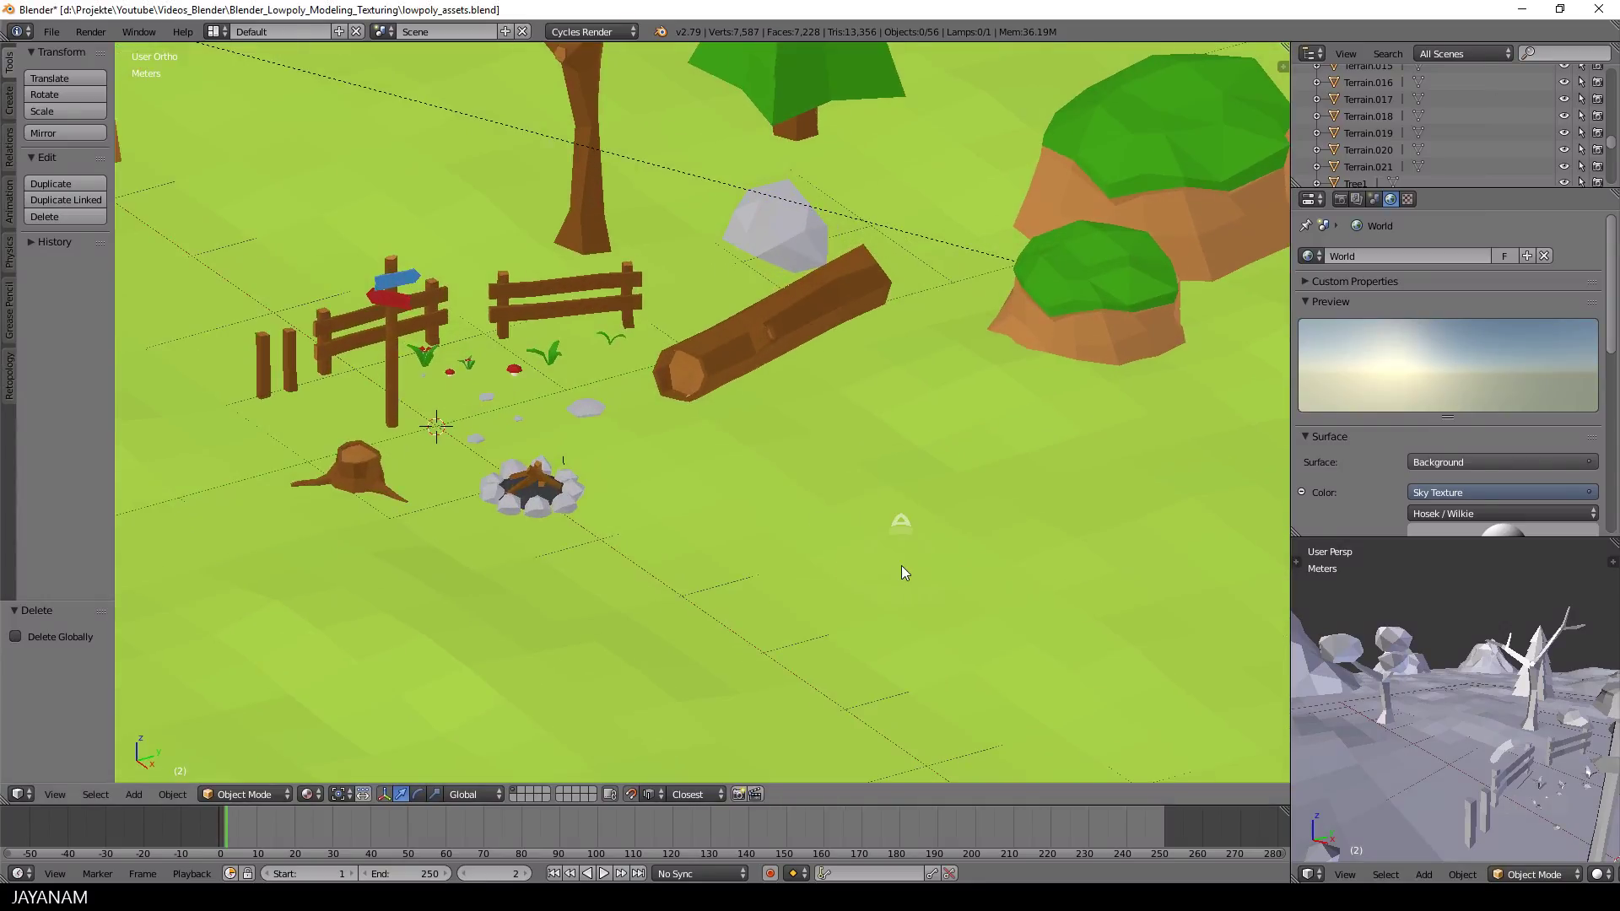
{"action": "key", "text": "z"}
{"action": "left_click", "coordinate": [1038, 564]}
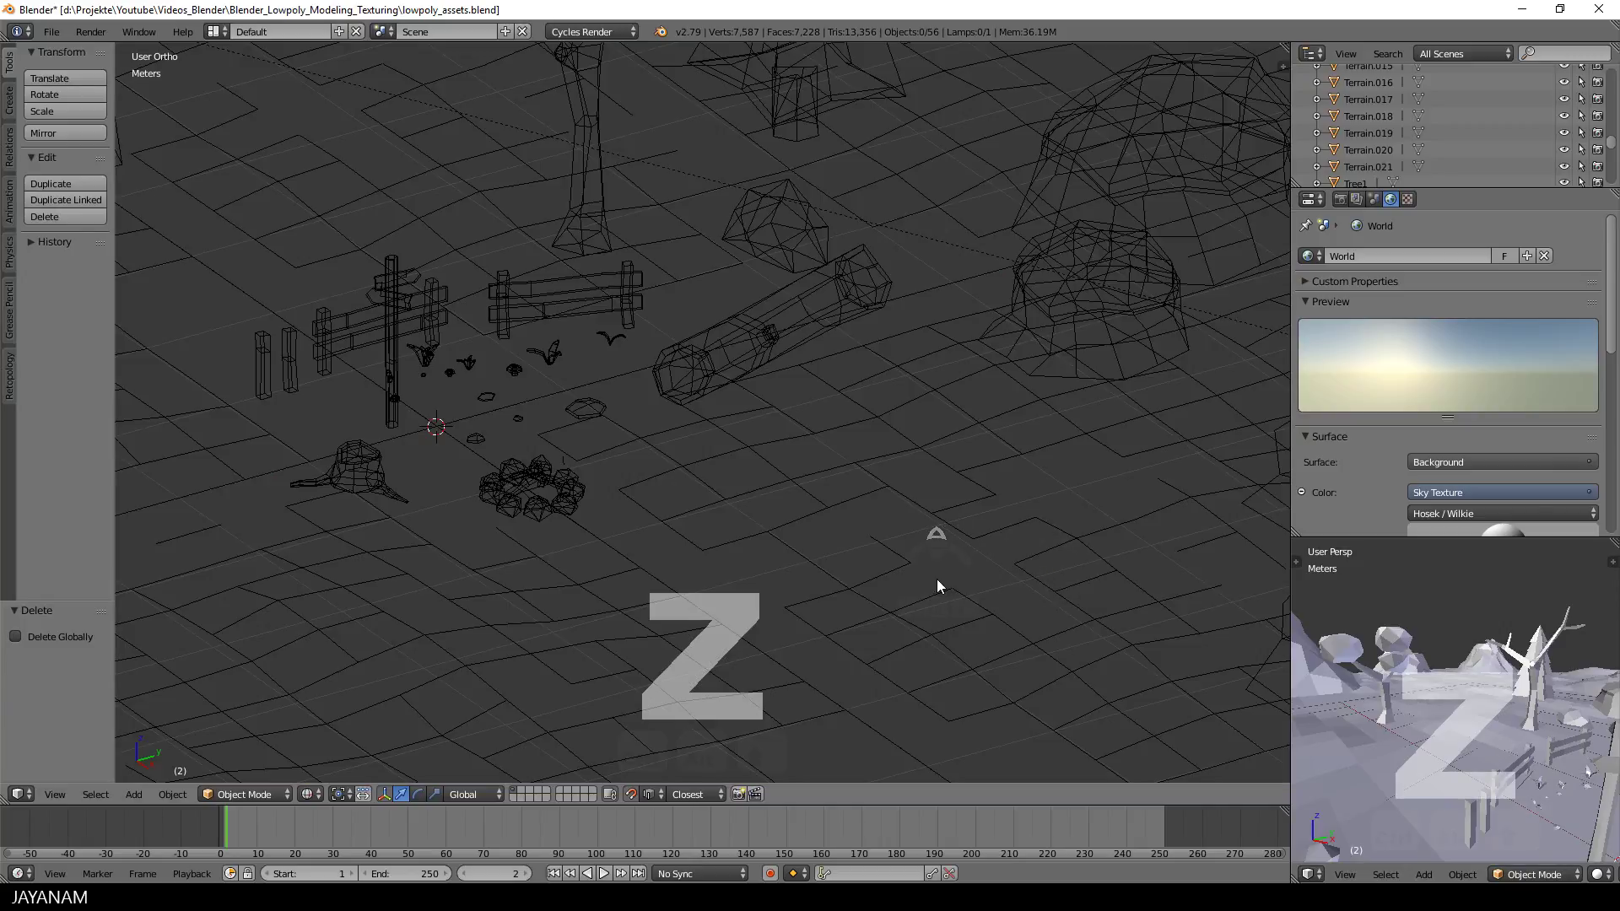
{"action": "key", "text": "z"}
{"action": "left_click", "coordinate": [826, 521]}
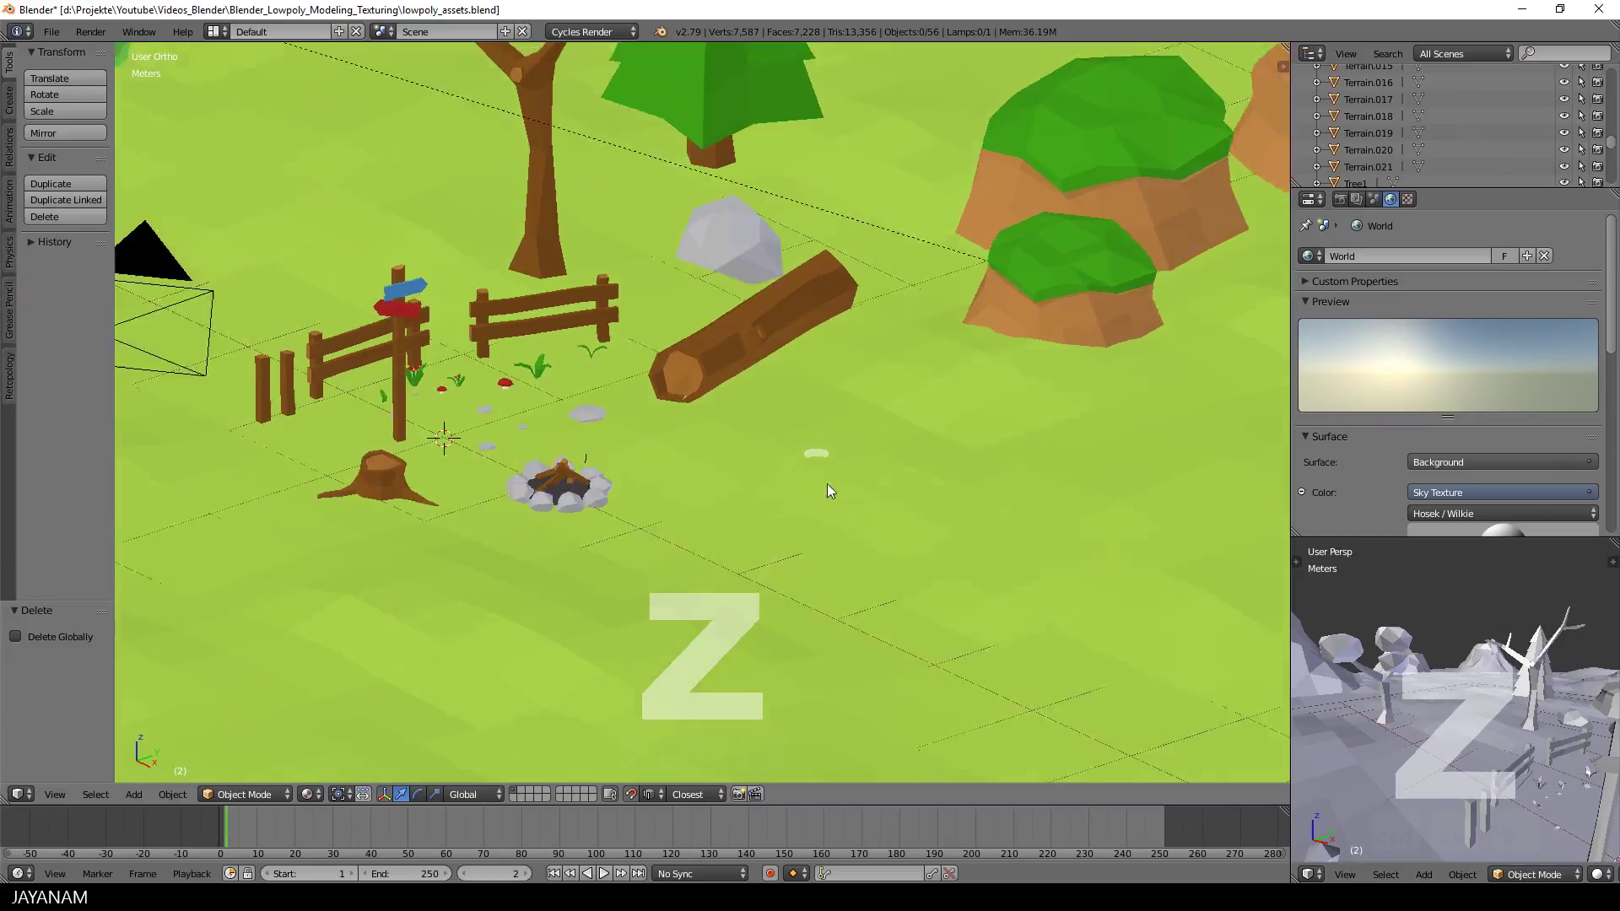
{"action": "left_click", "coordinate": [520, 790]}
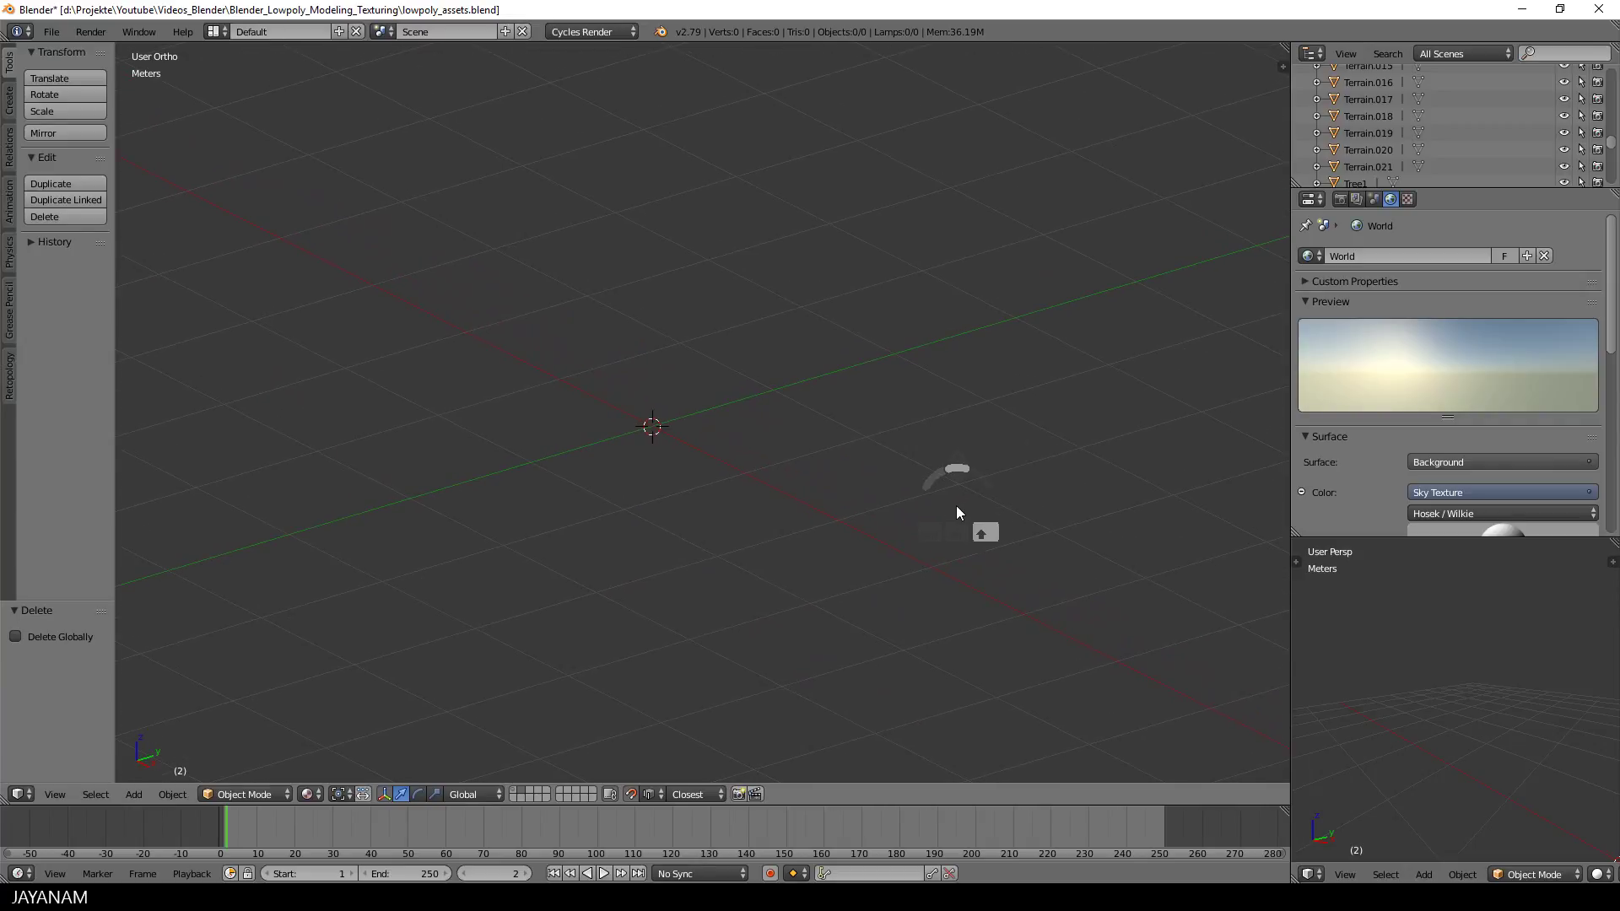
- Add a cube, shrink it to about a fifth, and flatten it vertically into a thin slab
{"action": "key", "text": "shift+a"}
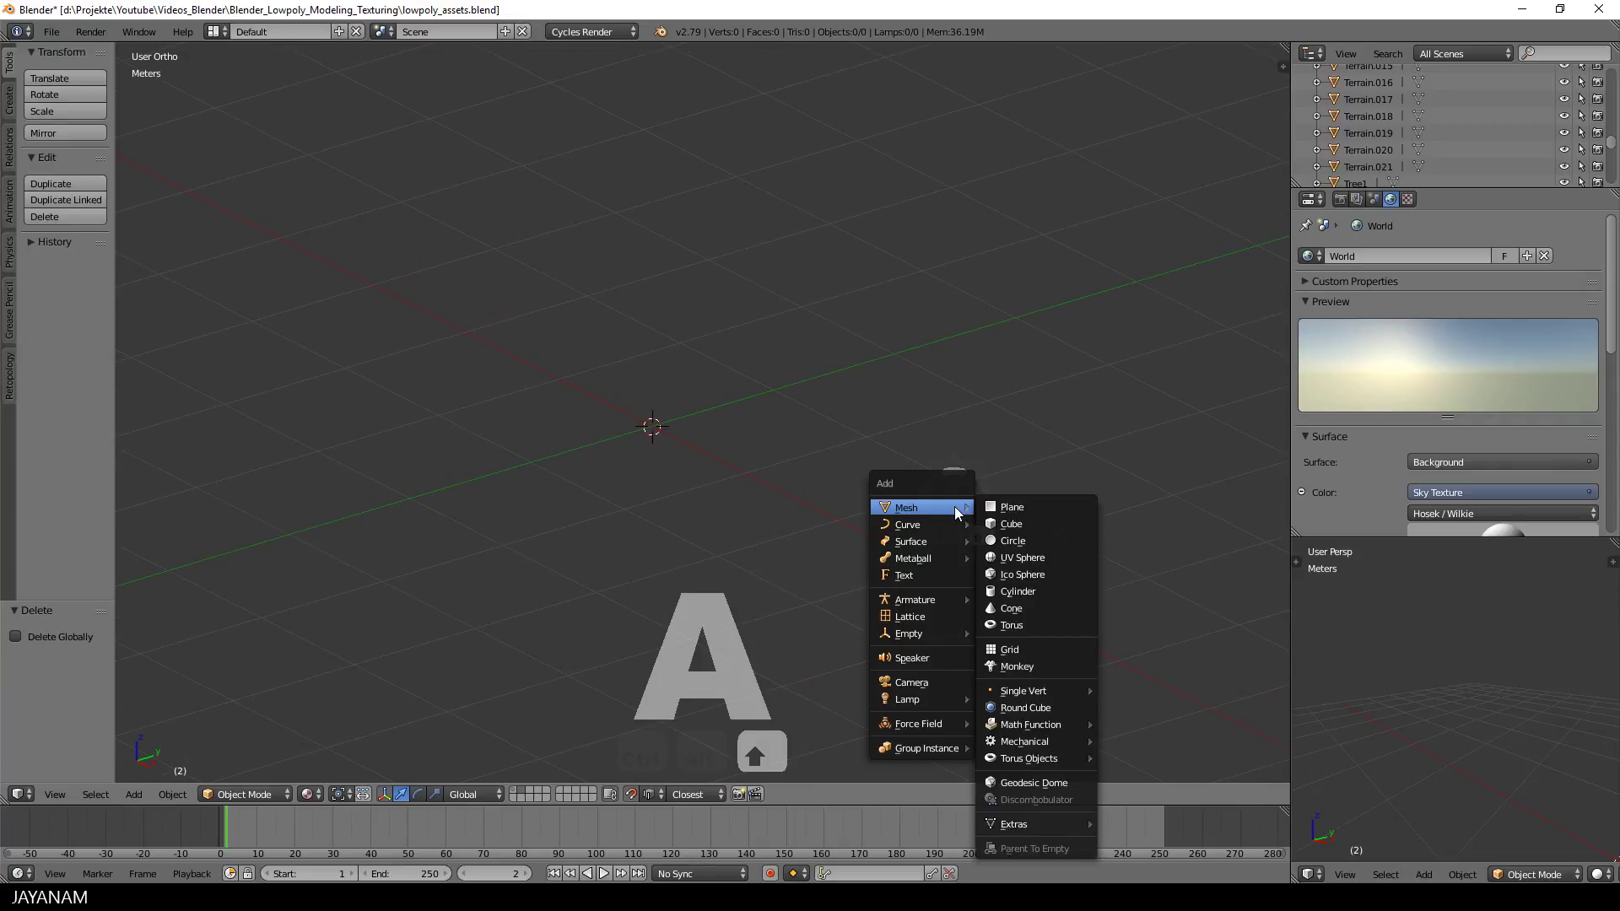
{"action": "left_click", "coordinate": [1020, 522]}
{"action": "key", "text": "s"}
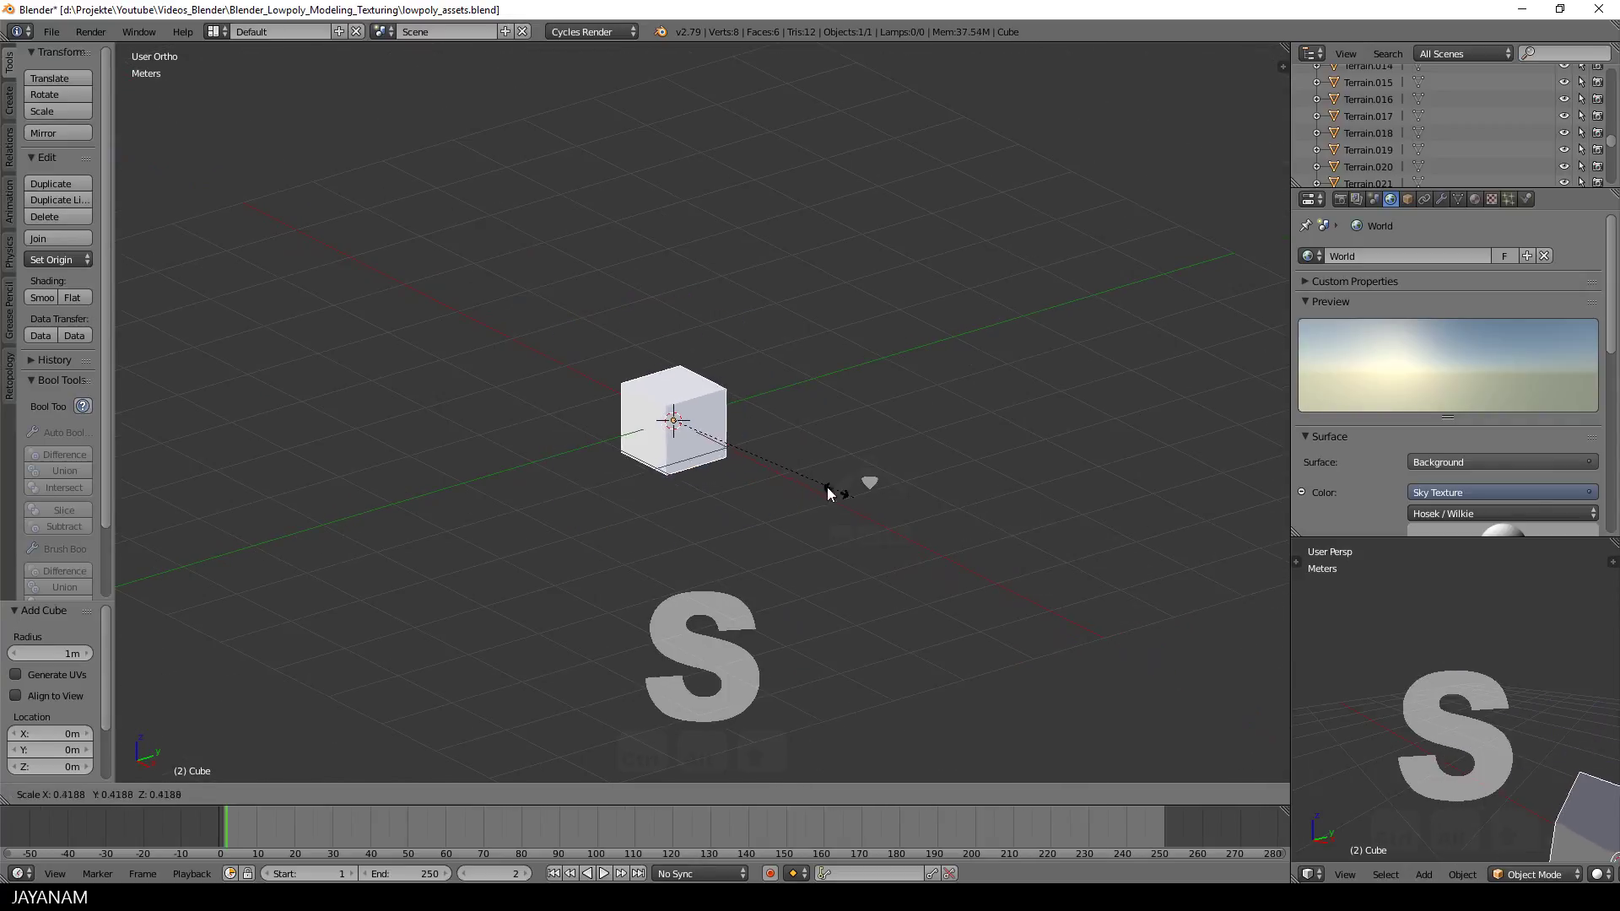
{"action": "left_click", "coordinate": [776, 468]}
{"action": "key", "text": "s"}
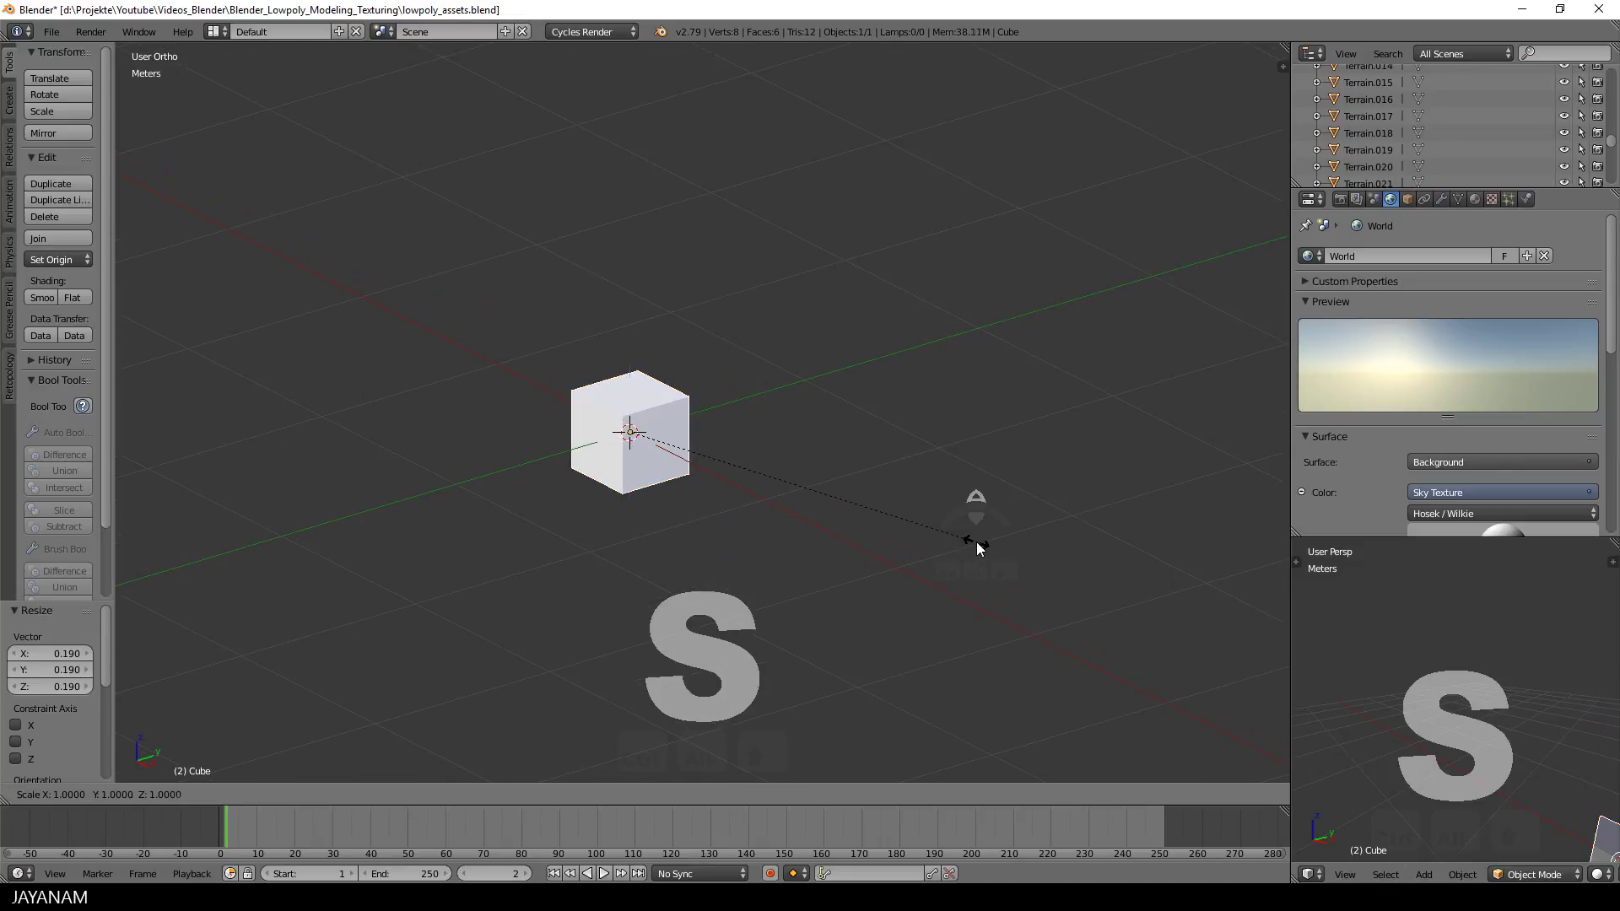
{"action": "key", "text": "z"}
{"action": "left_click", "coordinate": [759, 464]}
{"action": "scroll", "coordinate": [807, 493], "scroll_direction": "up", "scroll_amount": 2}
- Enter Edit Mode and subdivide the slab twice
{"action": "key", "text": "Tab"}
{"action": "left_click", "coordinate": [953, 419]}
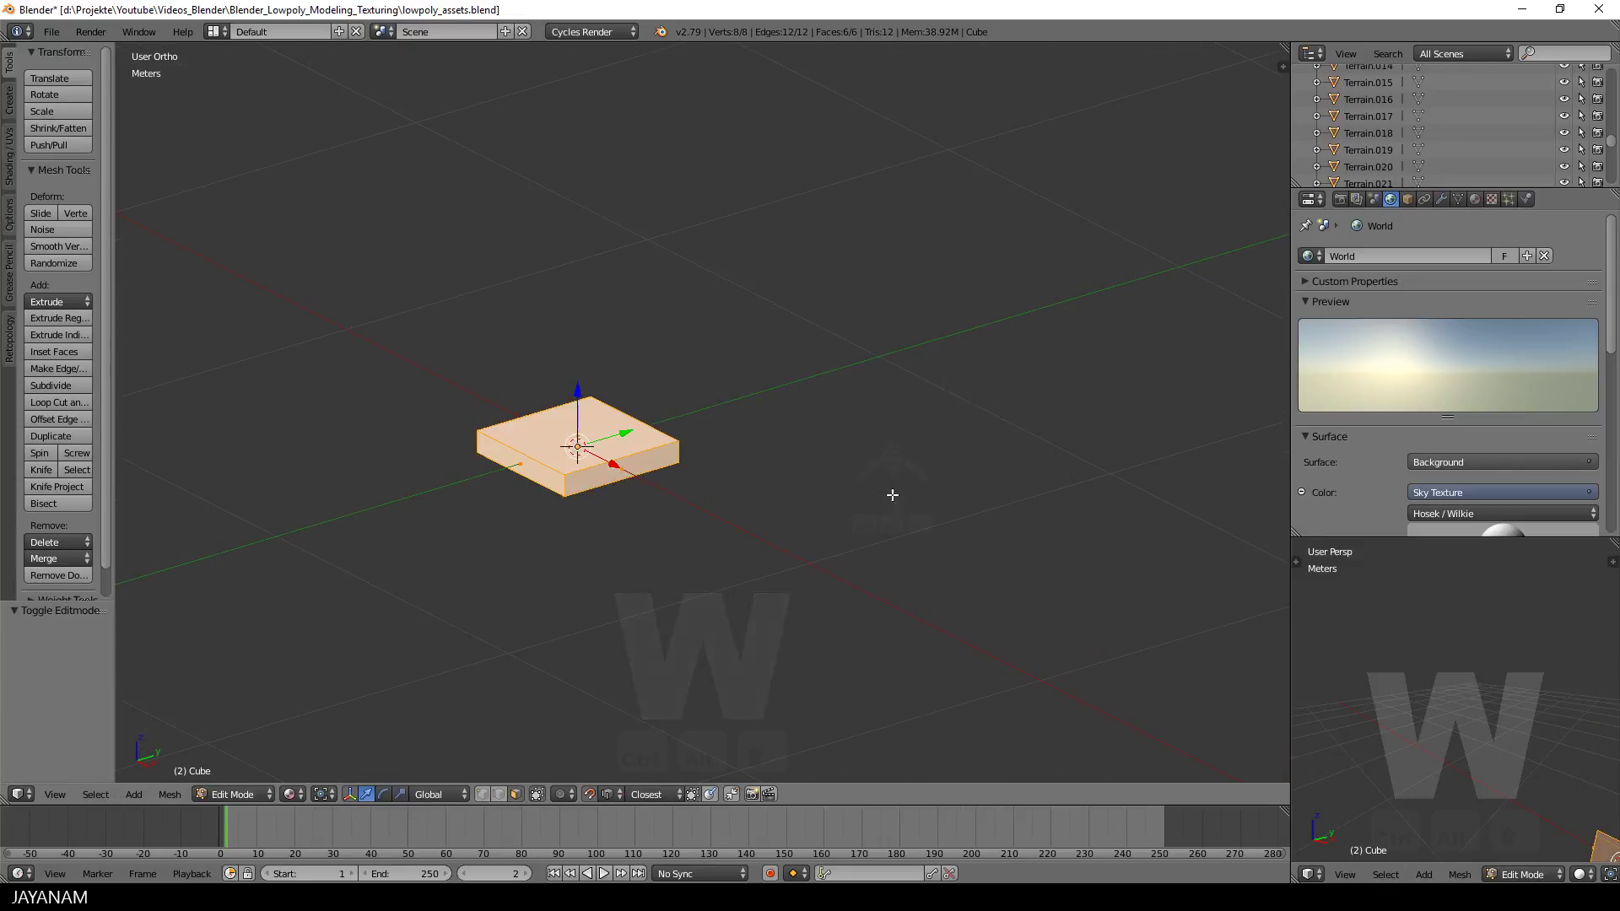
{"action": "key", "text": "w"}
{"action": "left_click", "coordinate": [892, 480]}
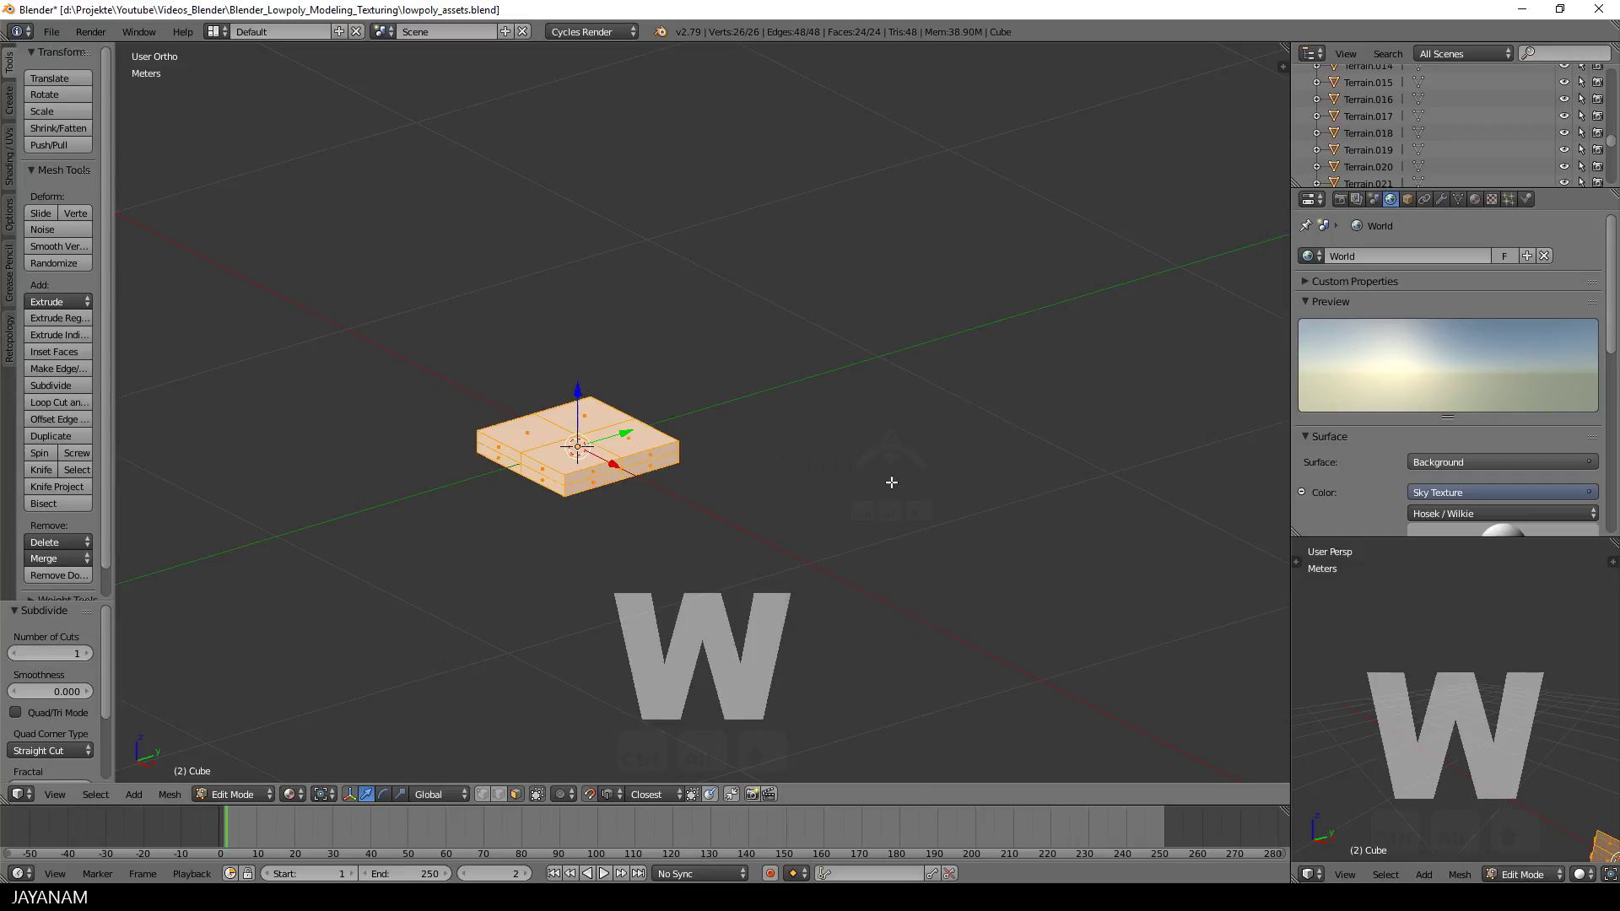
{"action": "key", "text": "w"}
{"action": "left_click", "coordinate": [891, 482]}
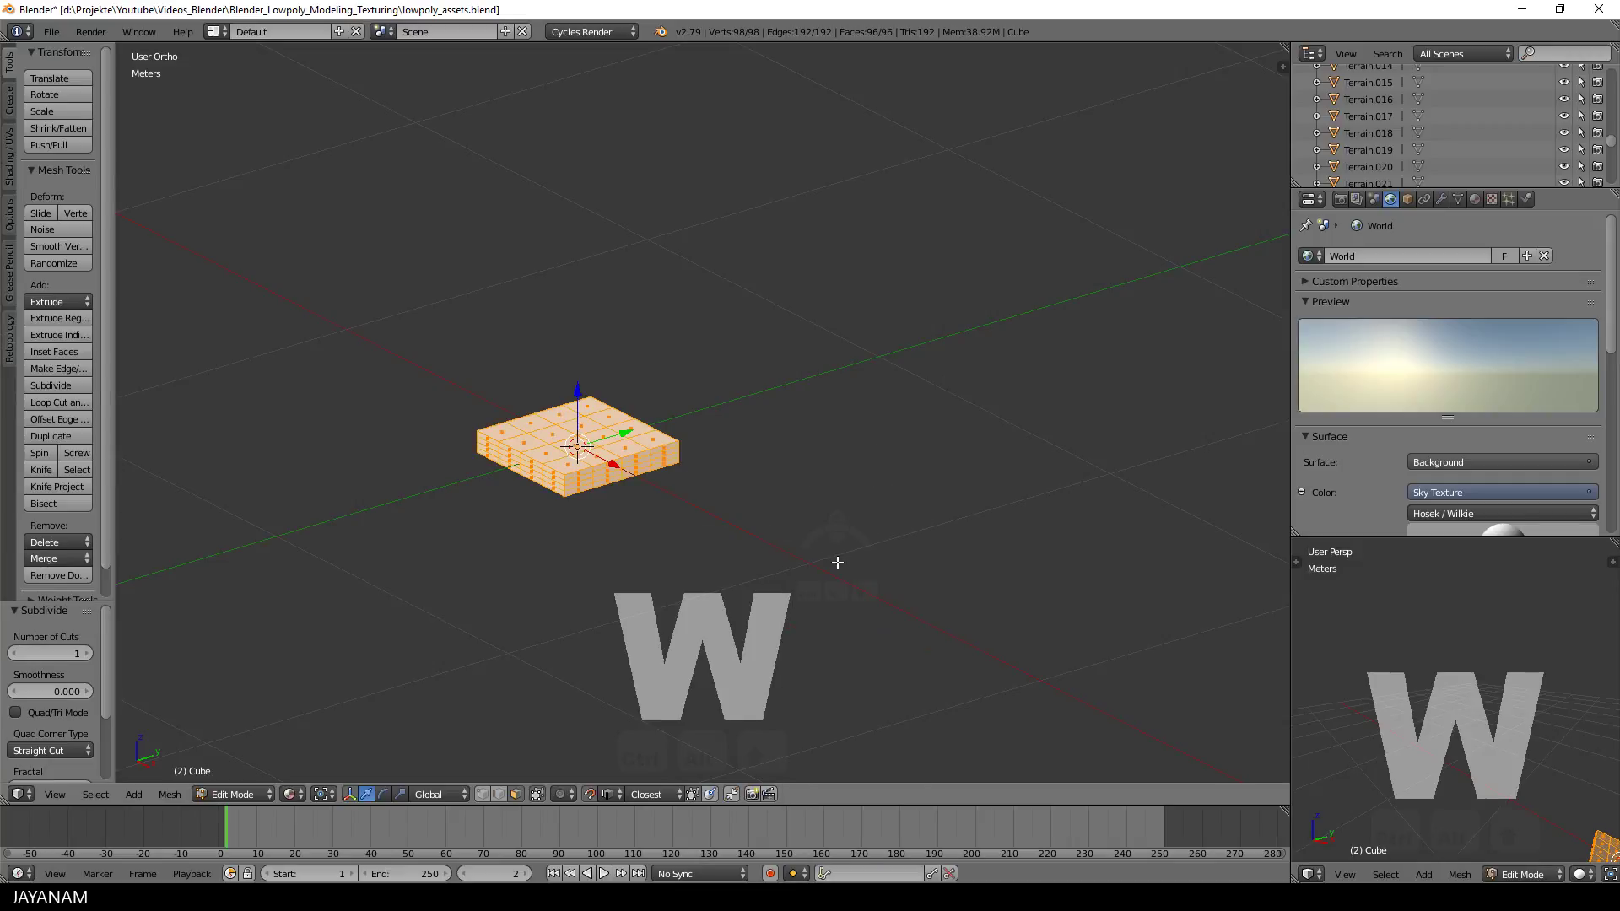
- Select the four underside corner faces and extrude them 22.3 cm downward into legs
{"action": "middle_click_drag", "start_coordinate": [537, 757], "coordinate": [570, 226]}
{"action": "right_click", "coordinate": [597, 271]}
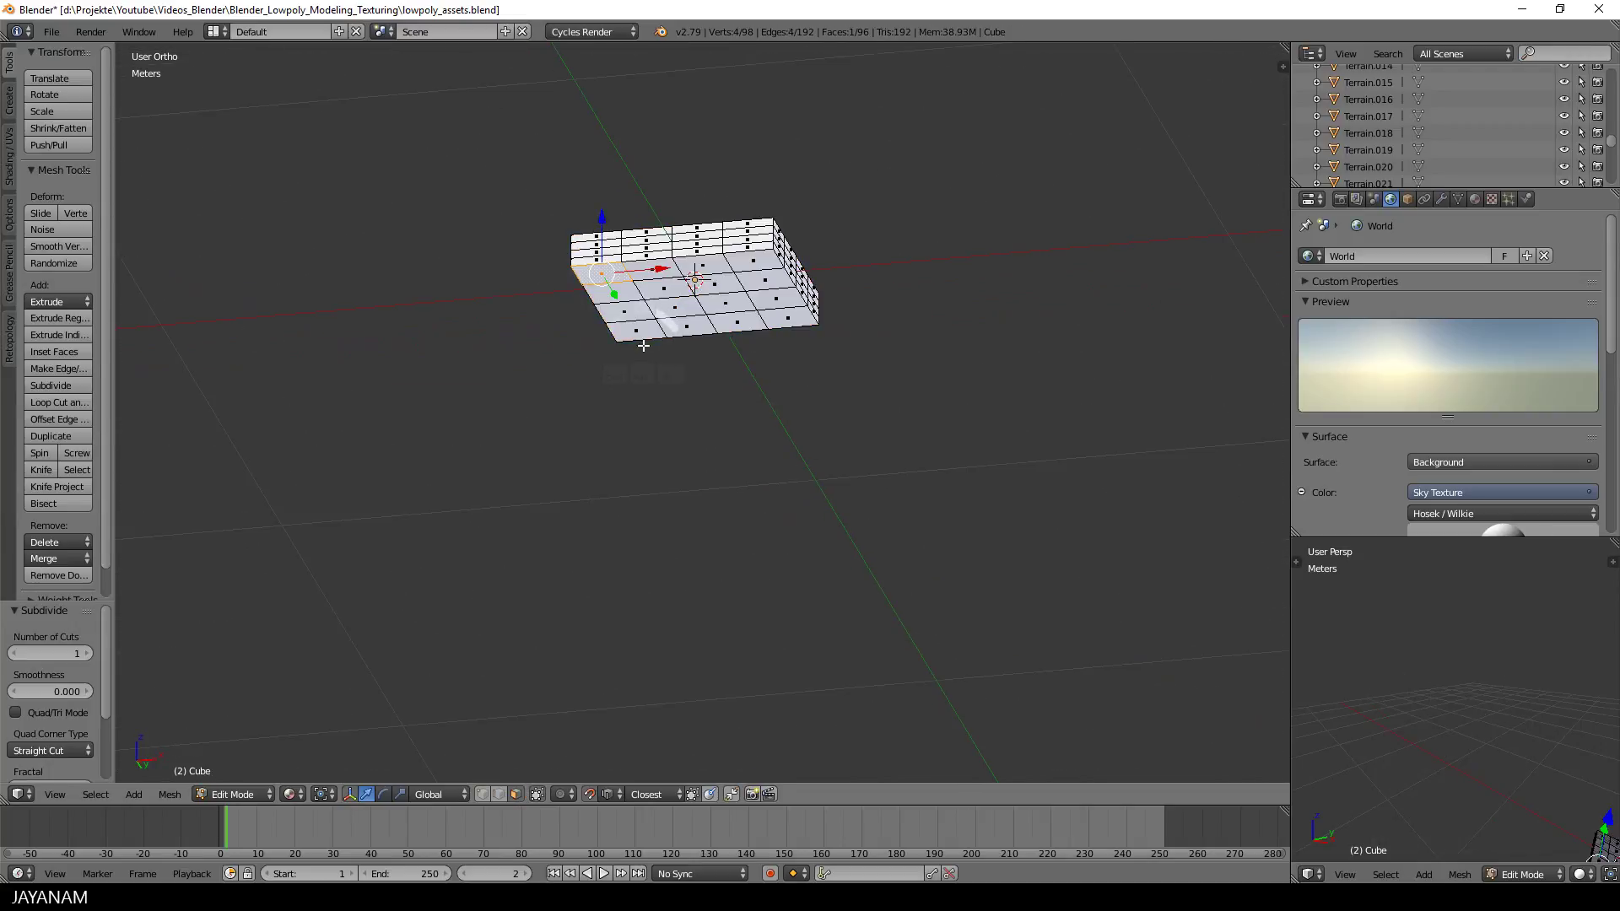
{"action": "right_click", "coordinate": [642, 336], "text": "shift"}
{"action": "right_click", "coordinate": [754, 261], "text": "shift"}
{"action": "right_click", "coordinate": [787, 316], "text": "shift"}
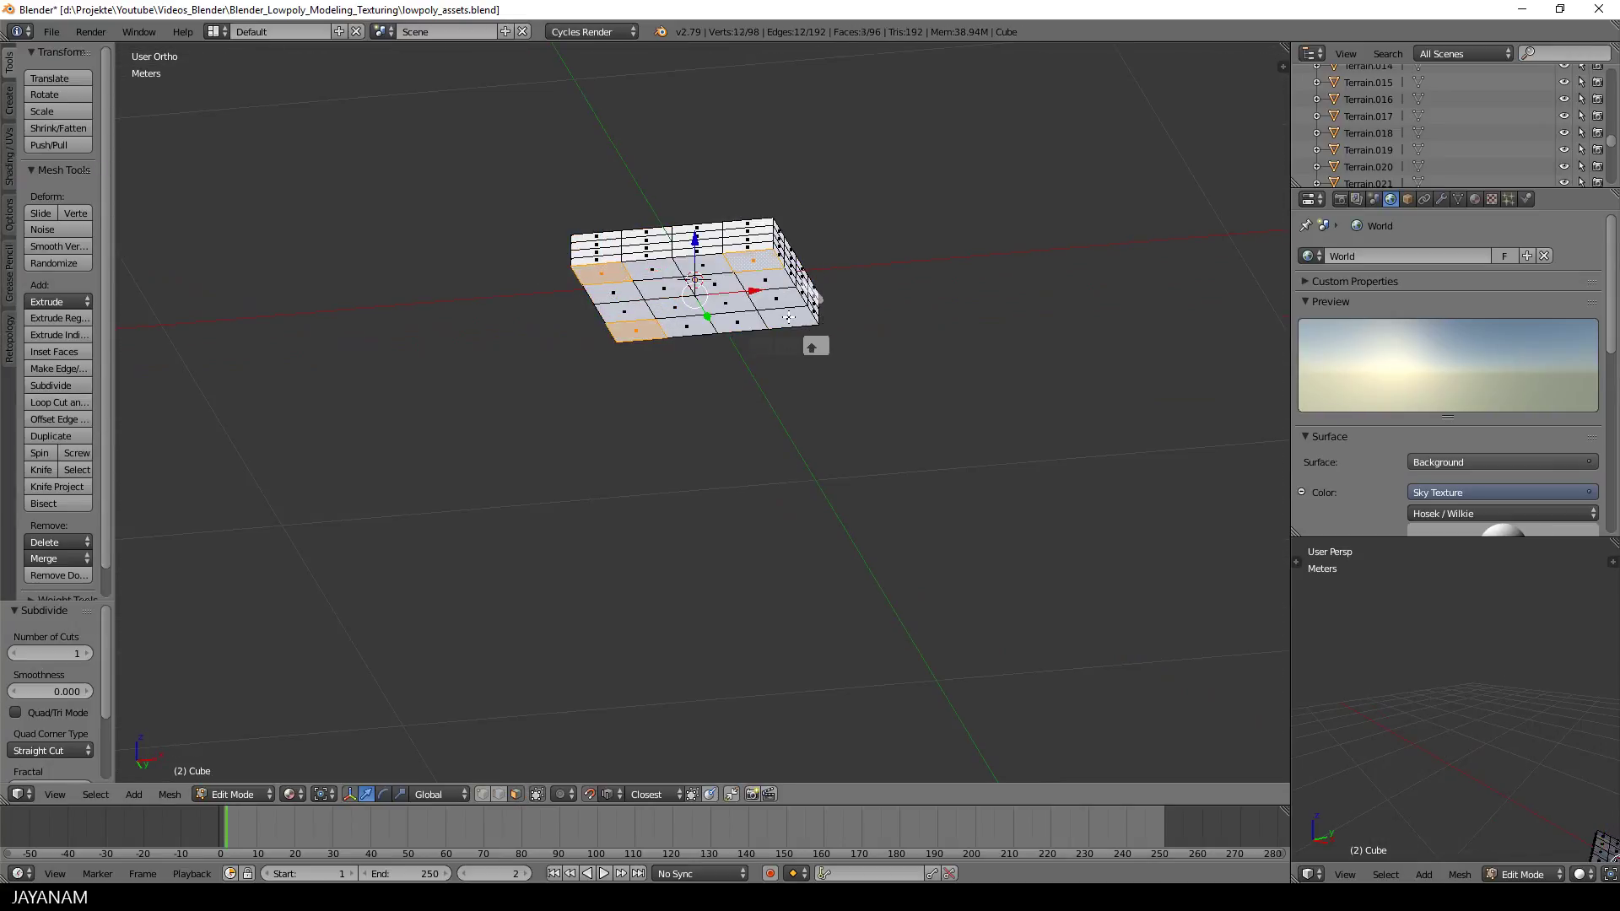
{"action": "key", "text": "e"}
{"action": "left_click", "coordinate": [859, 481]}
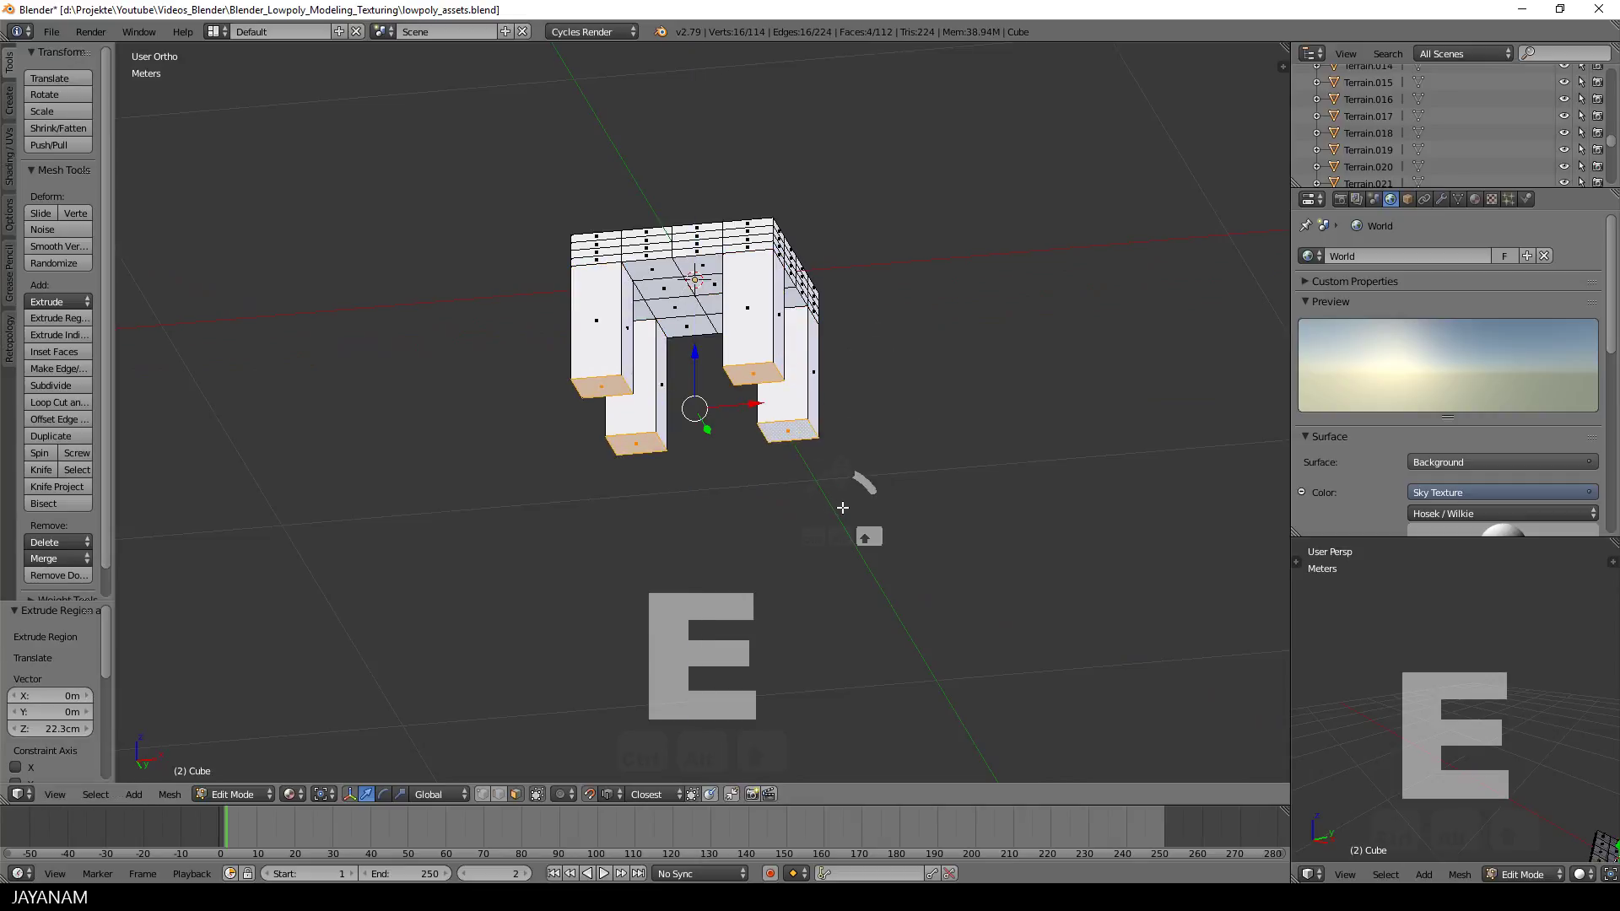
- Recentre the view on the stool and return to Object Mode
{"action": "mouse_move", "coordinate": [859, 481]}
{"action": "middle_mouse_down"}
{"action": "mouse_move", "coordinate": [929, 402]}
{"action": "mouse_move", "coordinate": [853, 528]}
{"action": "mouse_move", "coordinate": [853, 459]}
{"action": "middle_mouse_up"}
{"action": "scroll", "coordinate": [1051, 422], "scroll_direction": "up", "scroll_amount": 3}
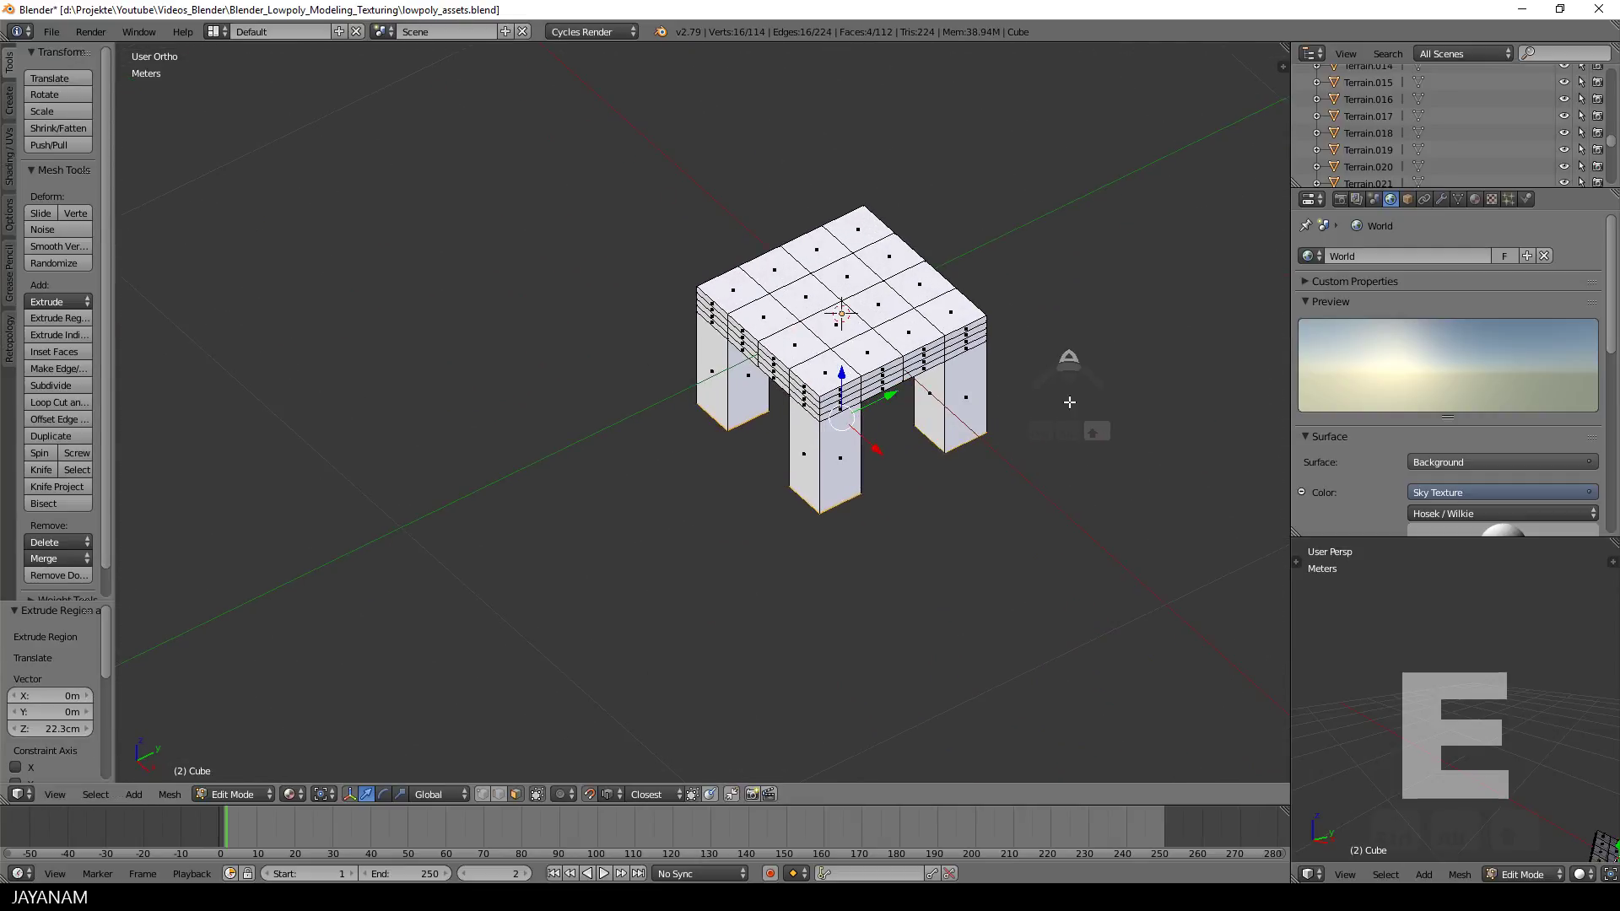
{"action": "middle_click_drag", "start_coordinate": [1050, 422], "coordinate": [909, 443], "text": "shift"}
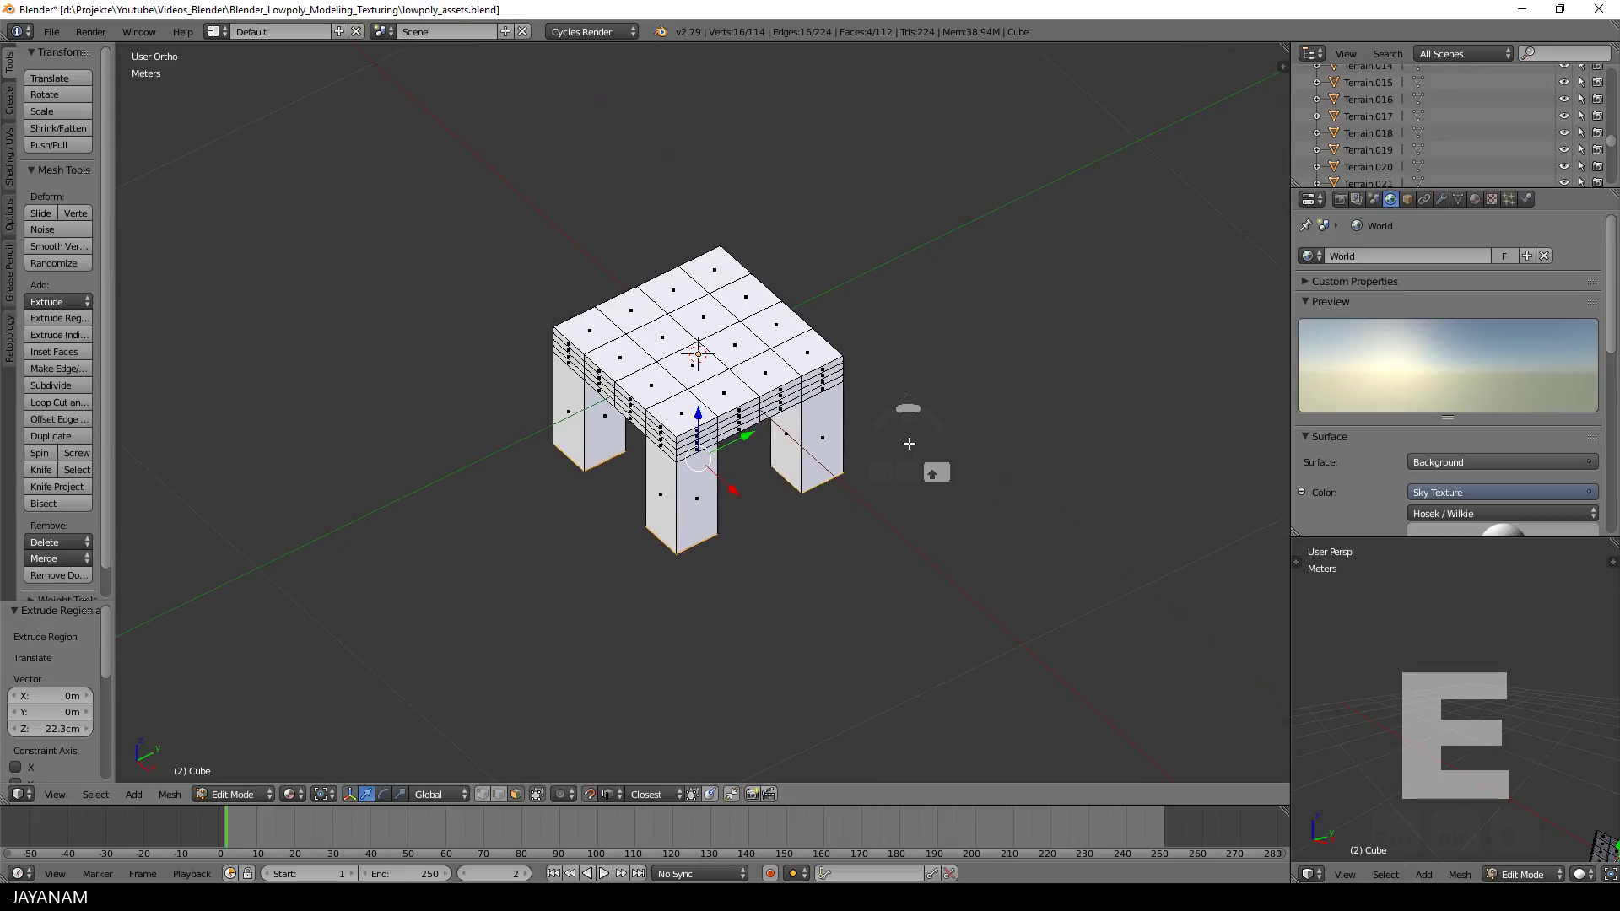
{"action": "key", "text": "Tab"}
{"action": "left_click", "coordinate": [807, 484]}
{"action": "middle_click_drag", "start_coordinate": [829, 480], "coordinate": [848, 467]}
- Delete the stool and add a new cube, shrunk to about a quarter and flattened into a slab
{"action": "key", "text": "x"}
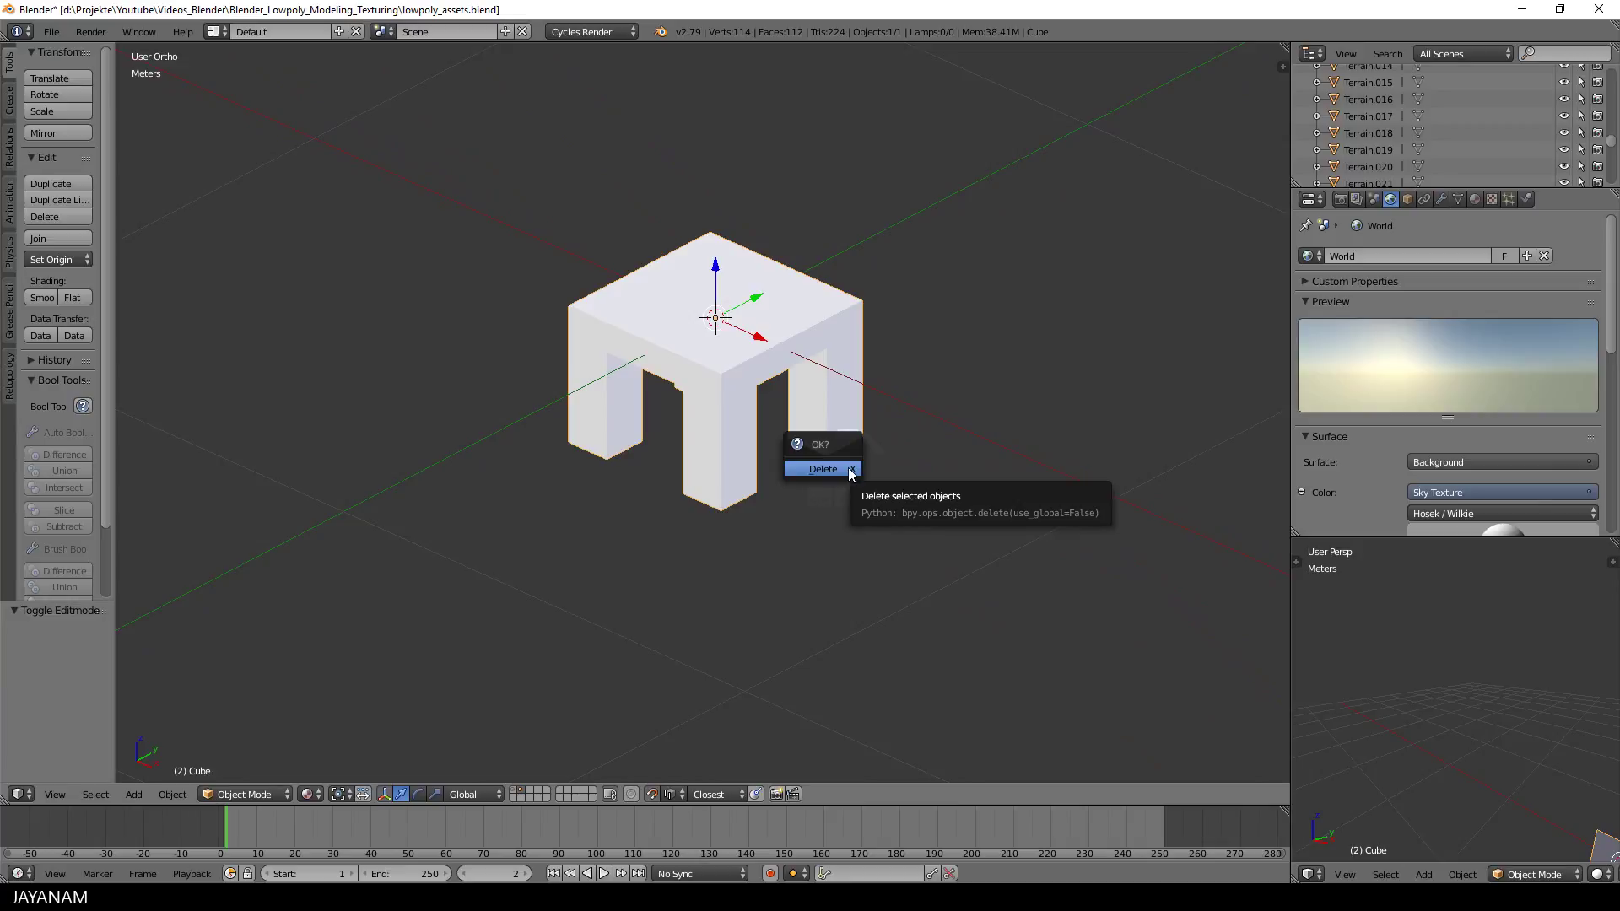
{"action": "left_click", "coordinate": [848, 467]}
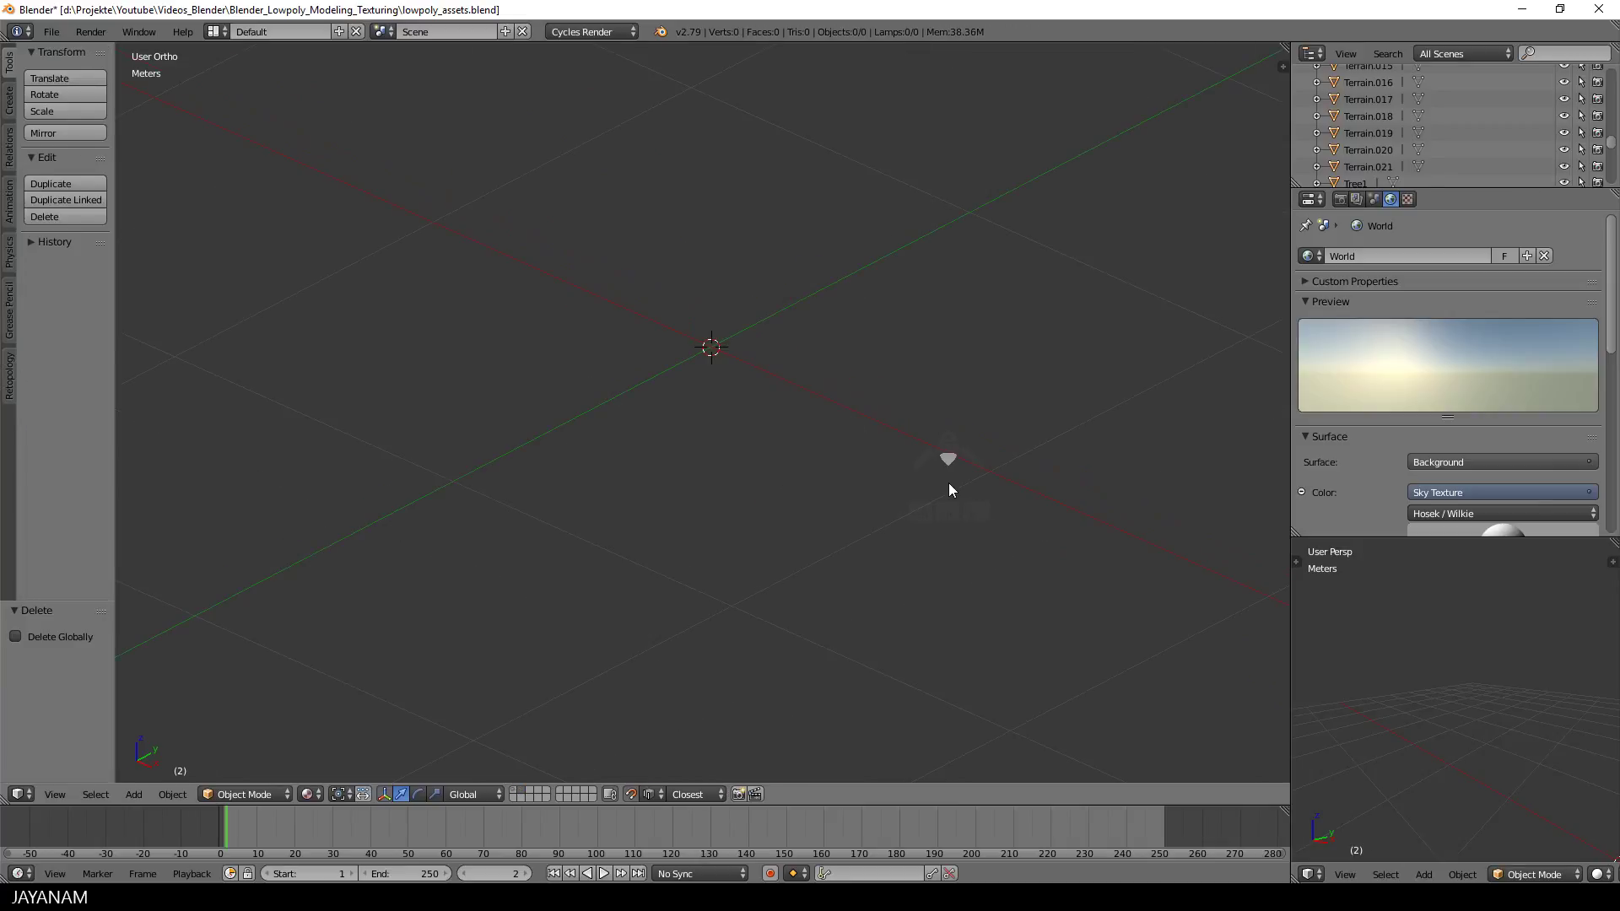
{"action": "key", "text": "shift+a"}
{"action": "mouse_move", "coordinate": [951, 489]}
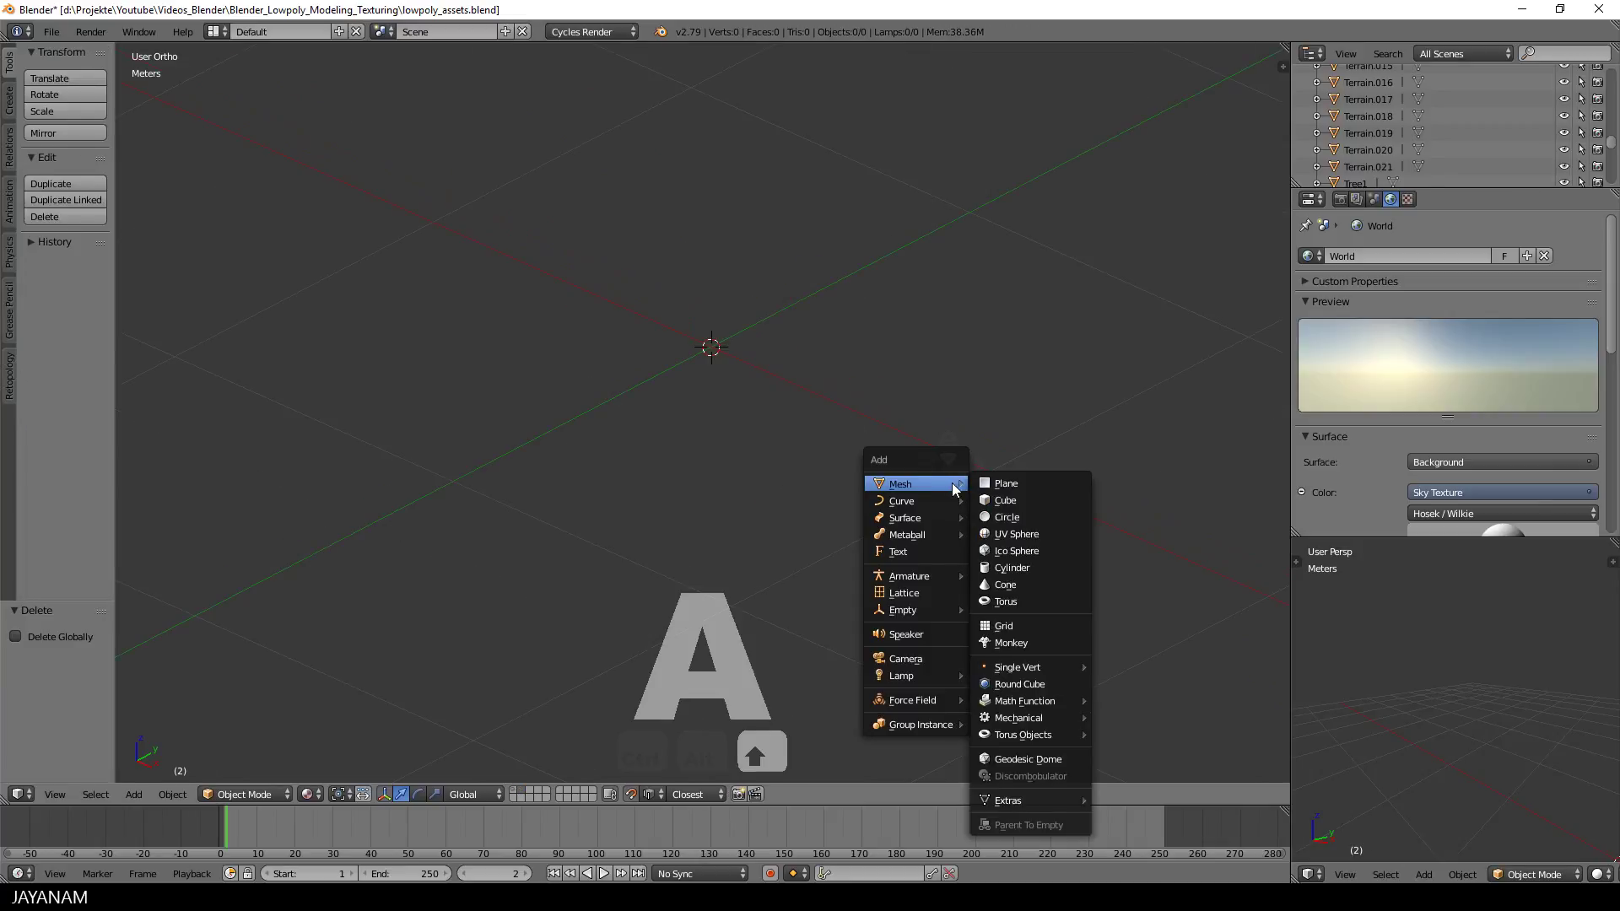
{"action": "left_click", "coordinate": [999, 500]}
{"action": "key", "text": "s"}
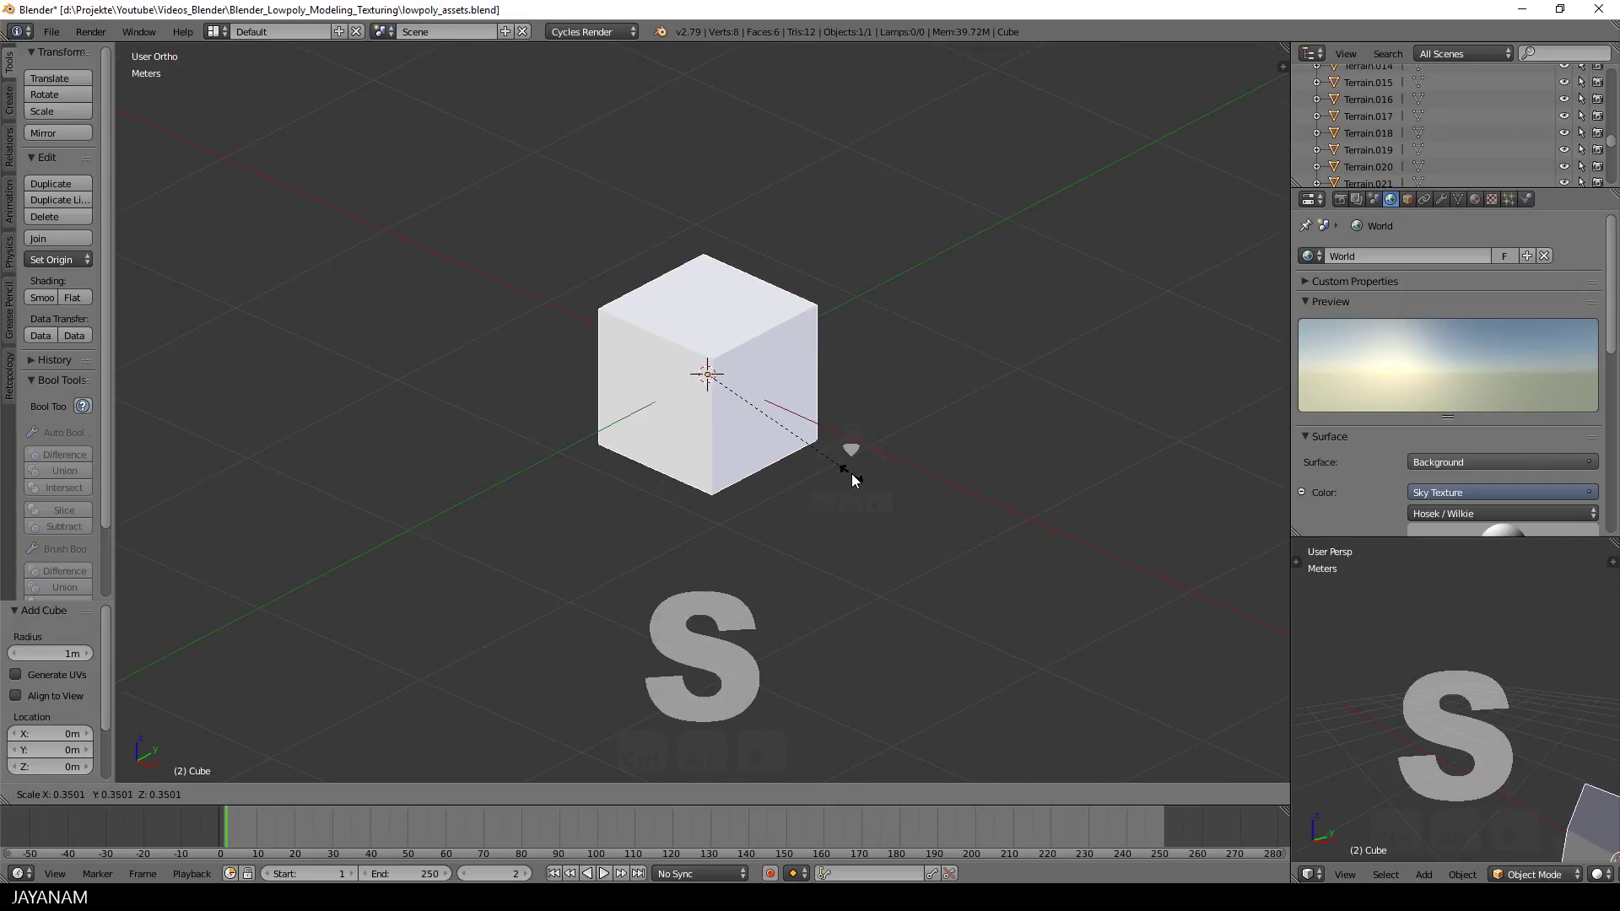
{"action": "left_click", "coordinate": [801, 461]}
{"action": "key", "text": "s"}
{"action": "key", "text": "z"}
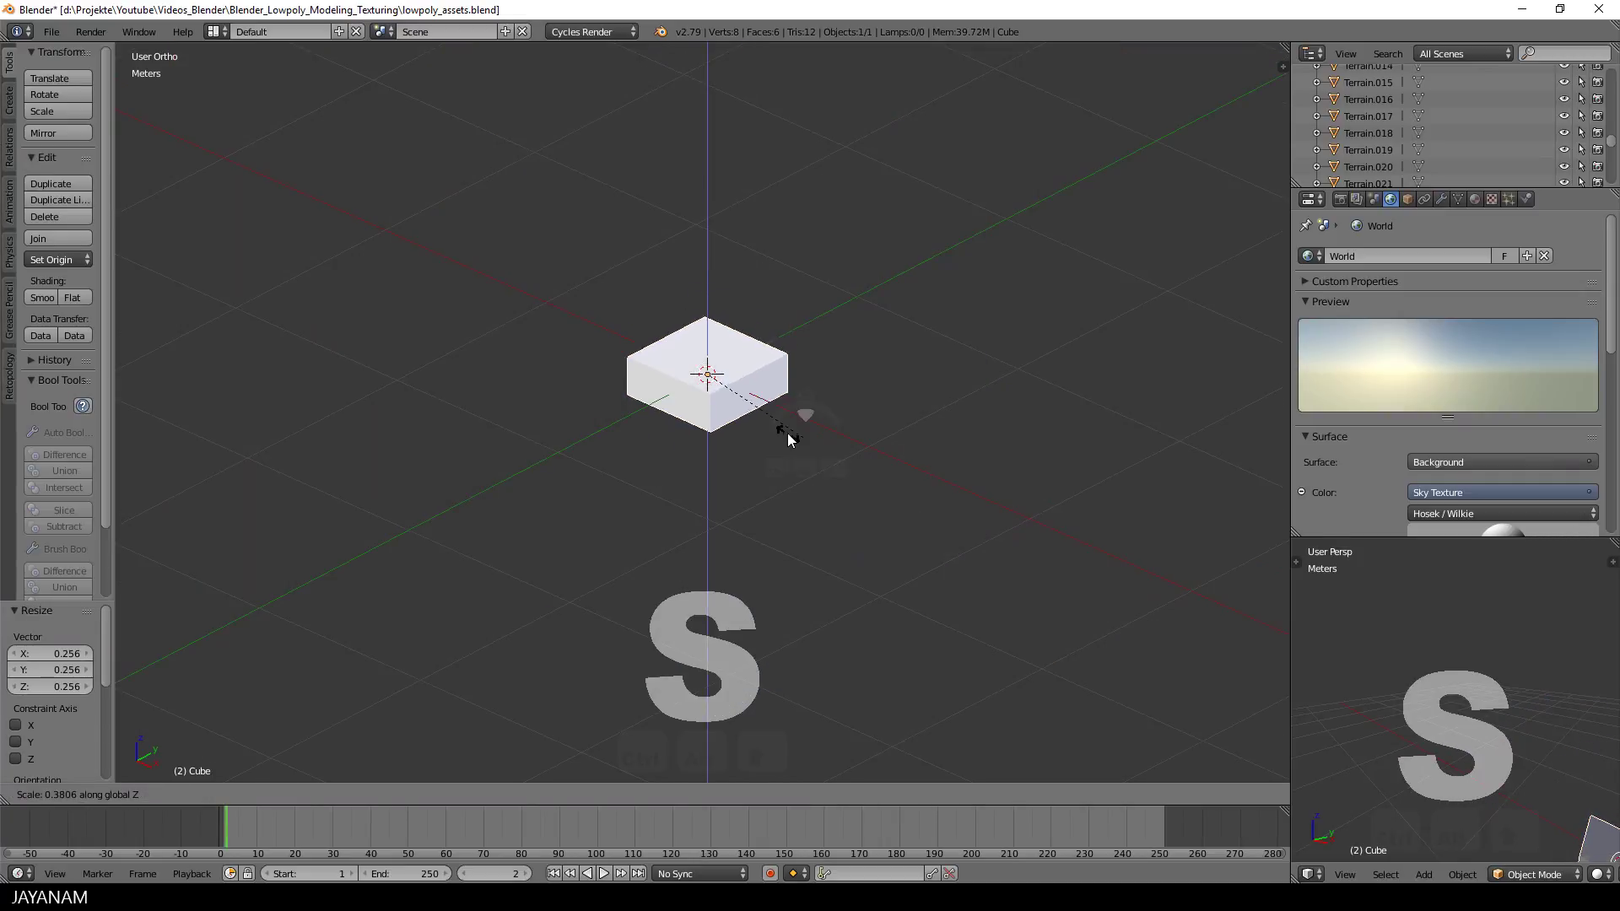
{"action": "left_click", "coordinate": [737, 403]}
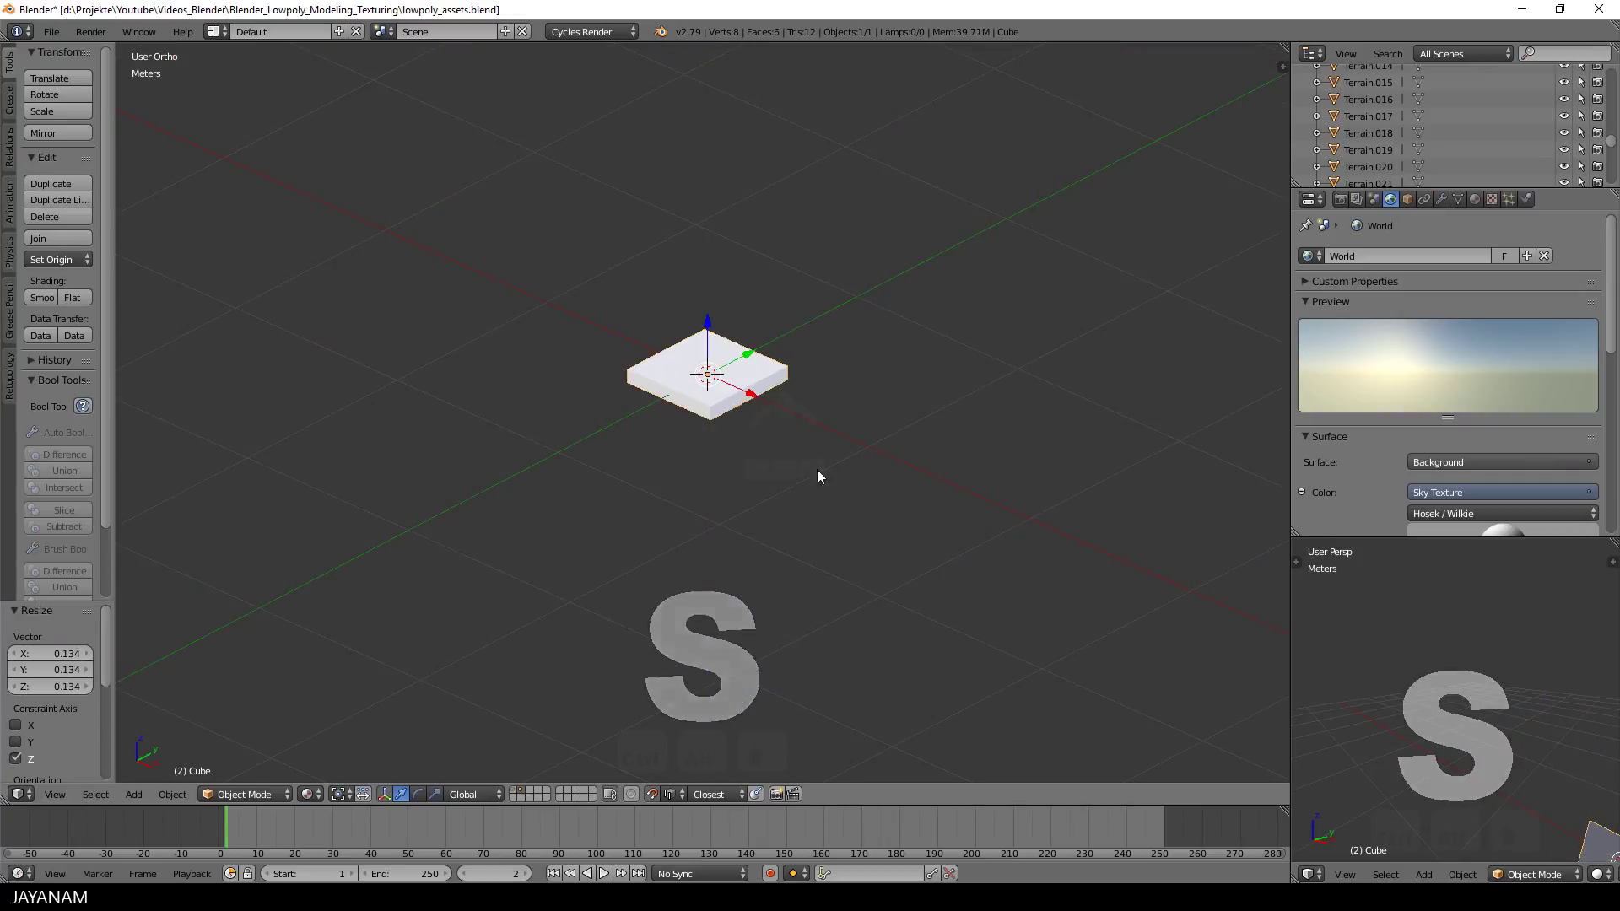
- Apply the slab's scale and enter Edit Mode
{"action": "scroll", "coordinate": [829, 486], "scroll_direction": "up", "scroll_amount": 5}
{"action": "scroll", "coordinate": [907, 443], "scroll_direction": "down", "scroll_amount": 2, "text": "shift"}
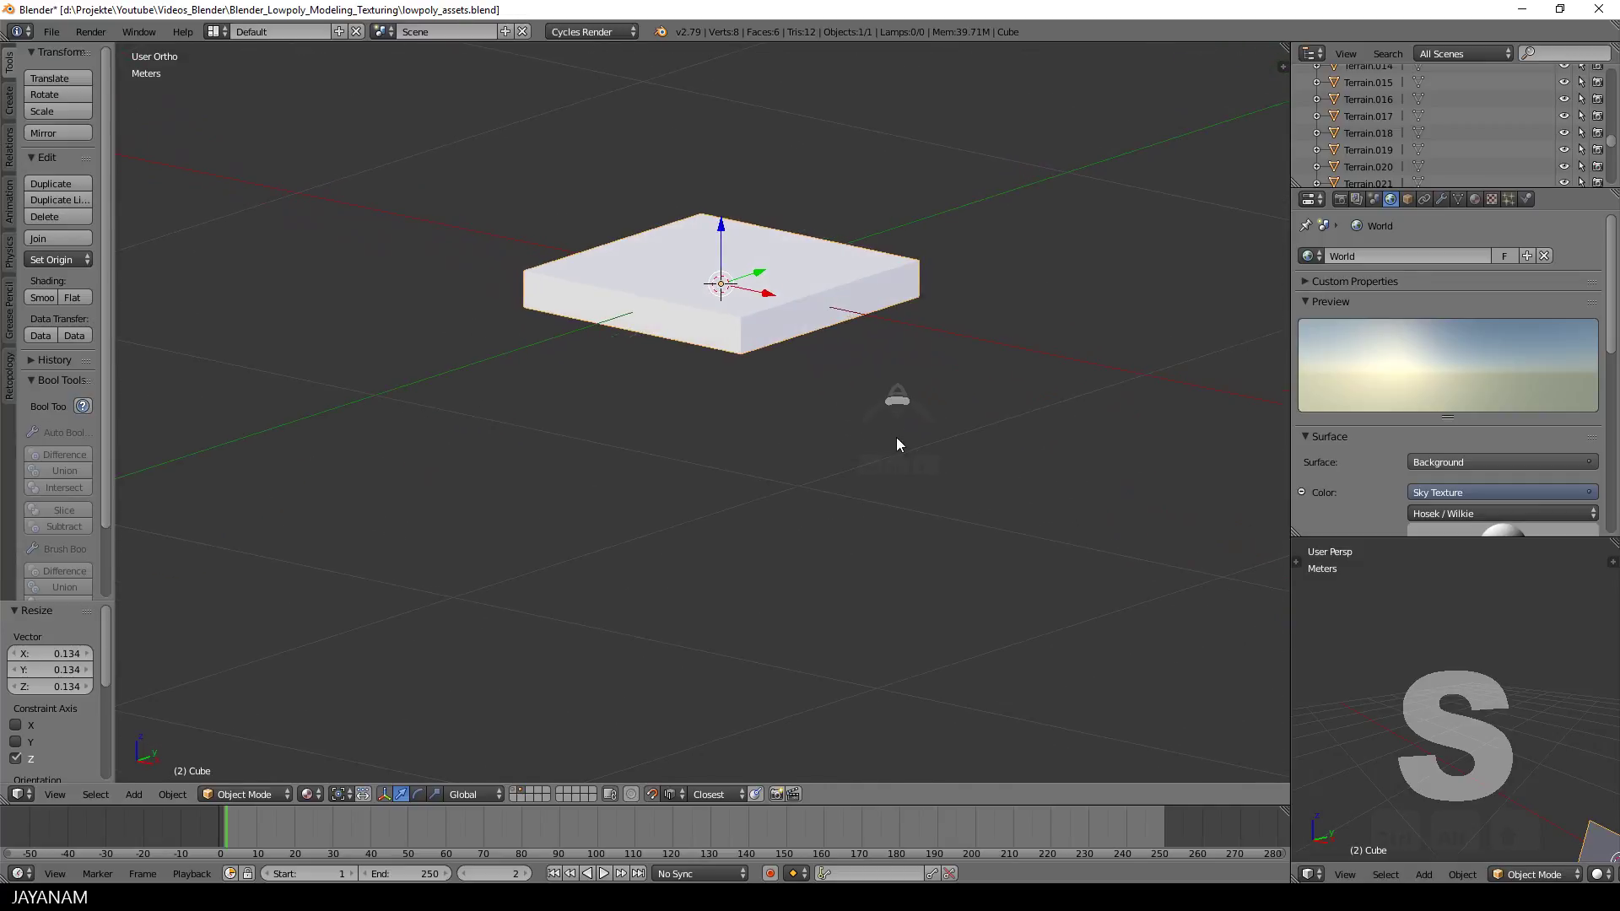
{"action": "middle_click_drag", "start_coordinate": [896, 438], "coordinate": [945, 421], "text": "shift"}
{"action": "key", "text": "ctrl+a"}
{"action": "left_click", "coordinate": [888, 448]}
{"action": "key", "text": "Tab"}
{"action": "left_click", "coordinate": [1061, 437]}
- Deselect everything, switch to wireframe, and go to the front orthographic view
{"action": "key", "text": "a"}
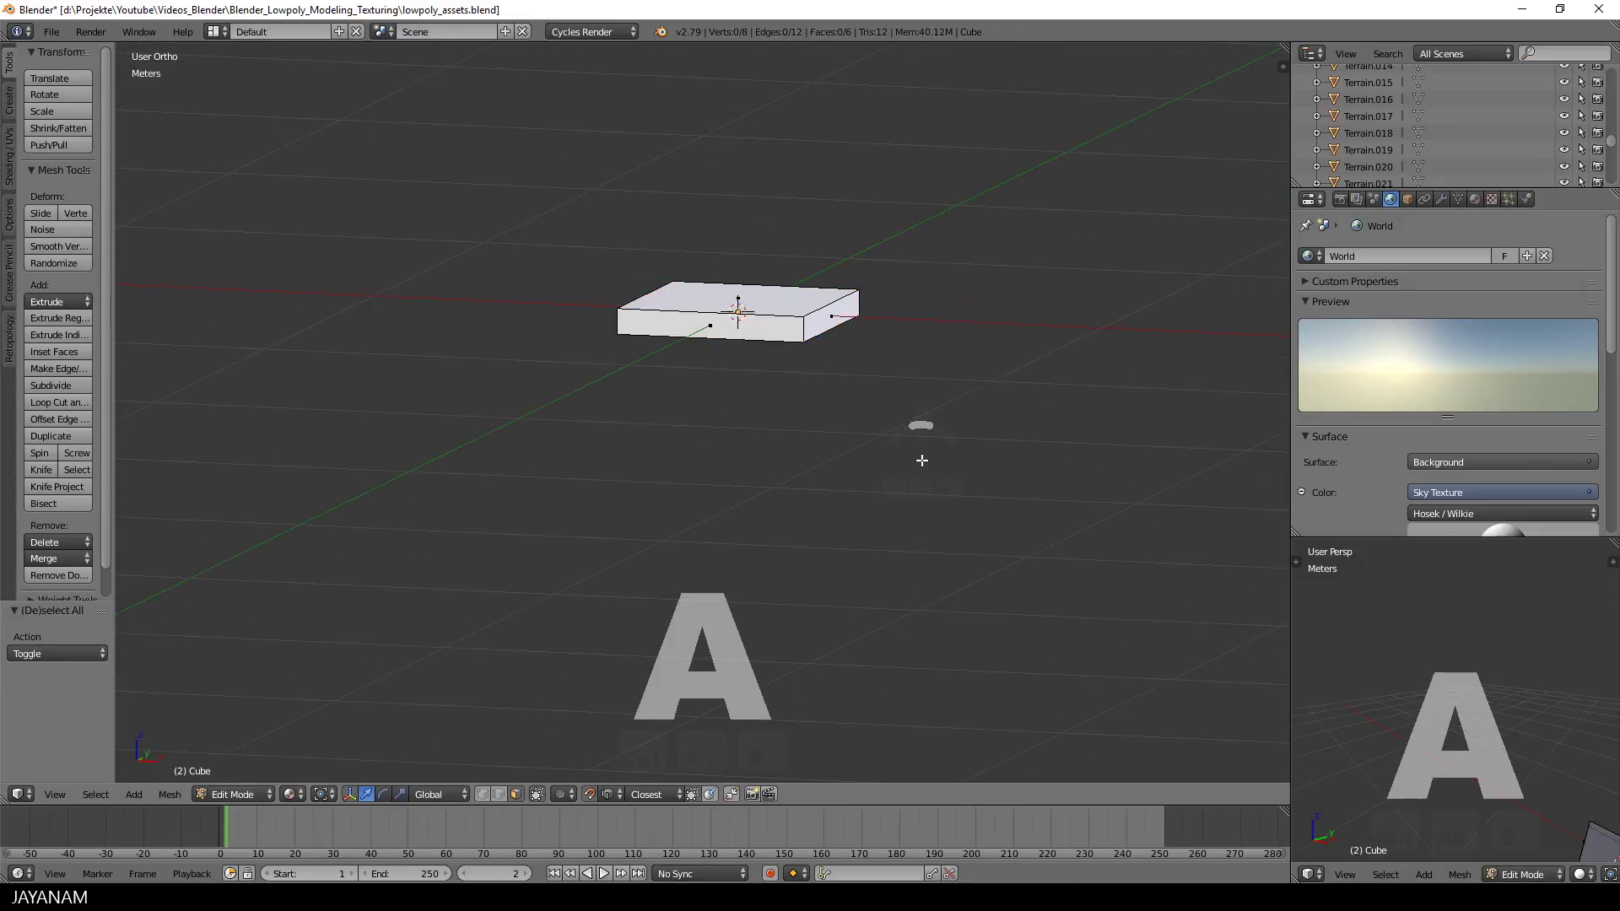
{"action": "key", "text": "z"}
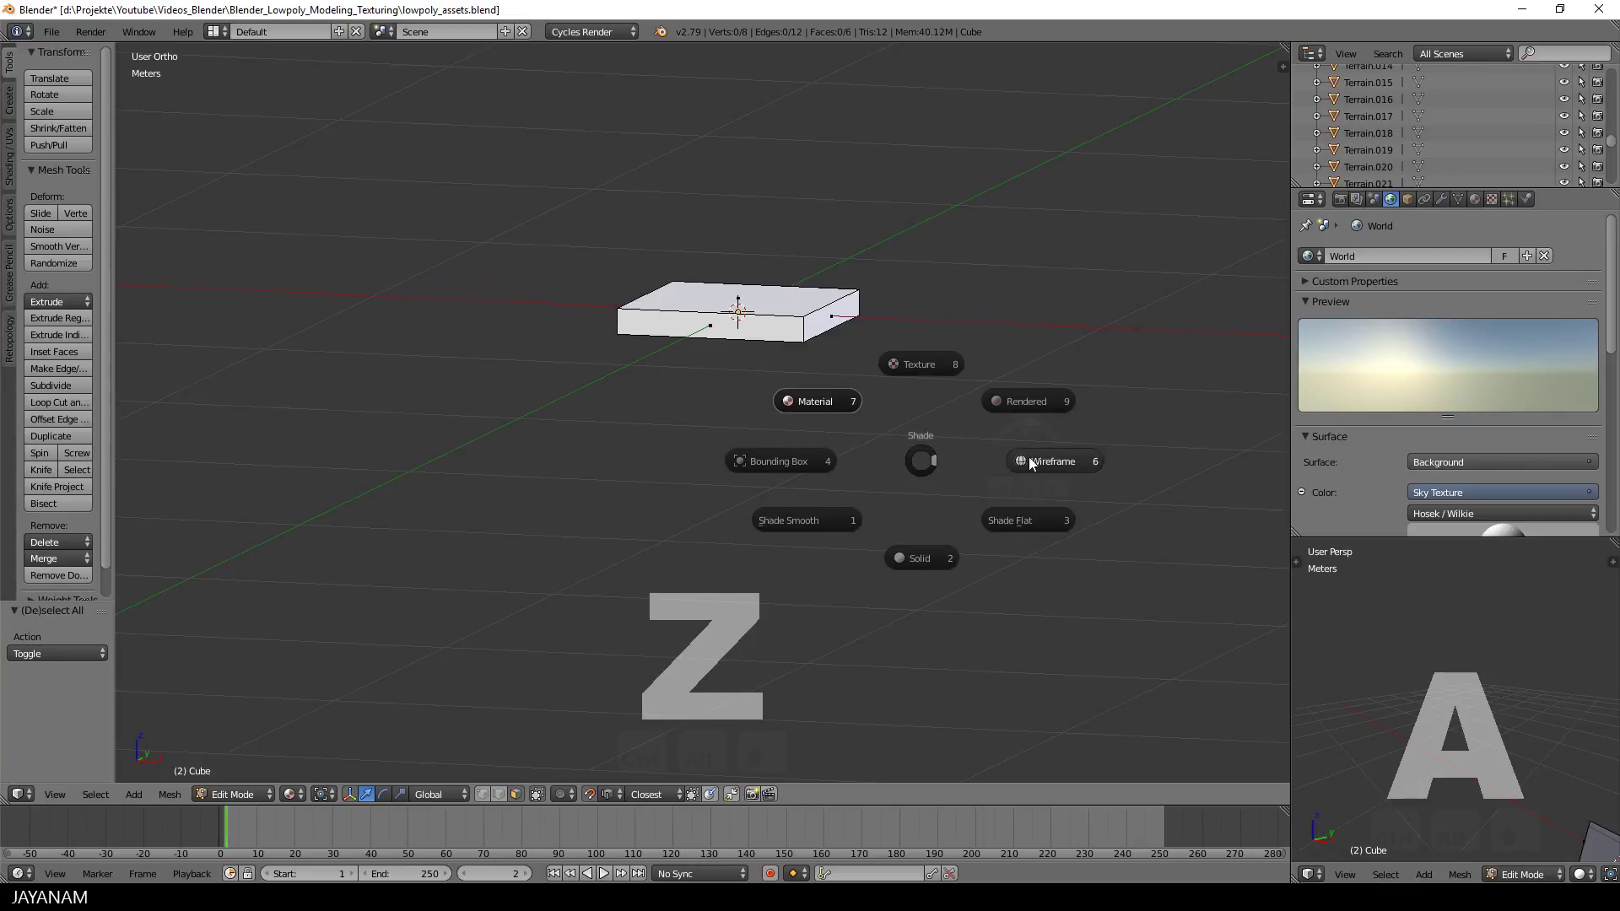
{"action": "left_click", "coordinate": [1033, 457]}
{"action": "middle_click_drag", "start_coordinate": [886, 484], "coordinate": [946, 475]}
{"action": "key", "text": "KP_1"}
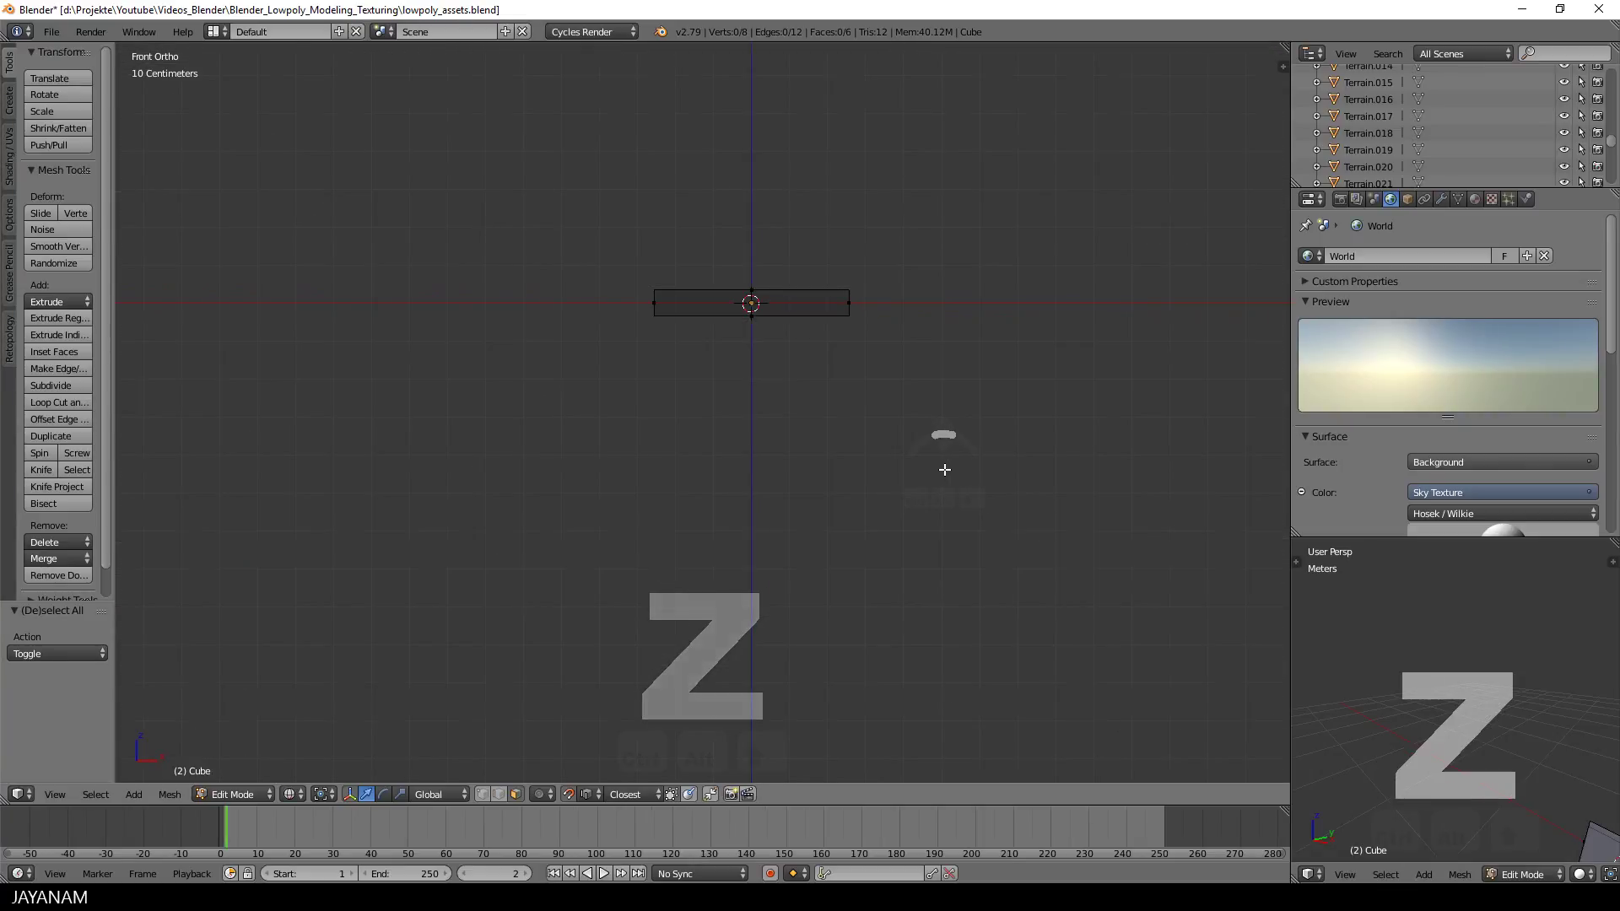
- Add a cube of about 0.21 size into the slab mesh and move it below the slab
{"action": "key", "text": "shift+a"}
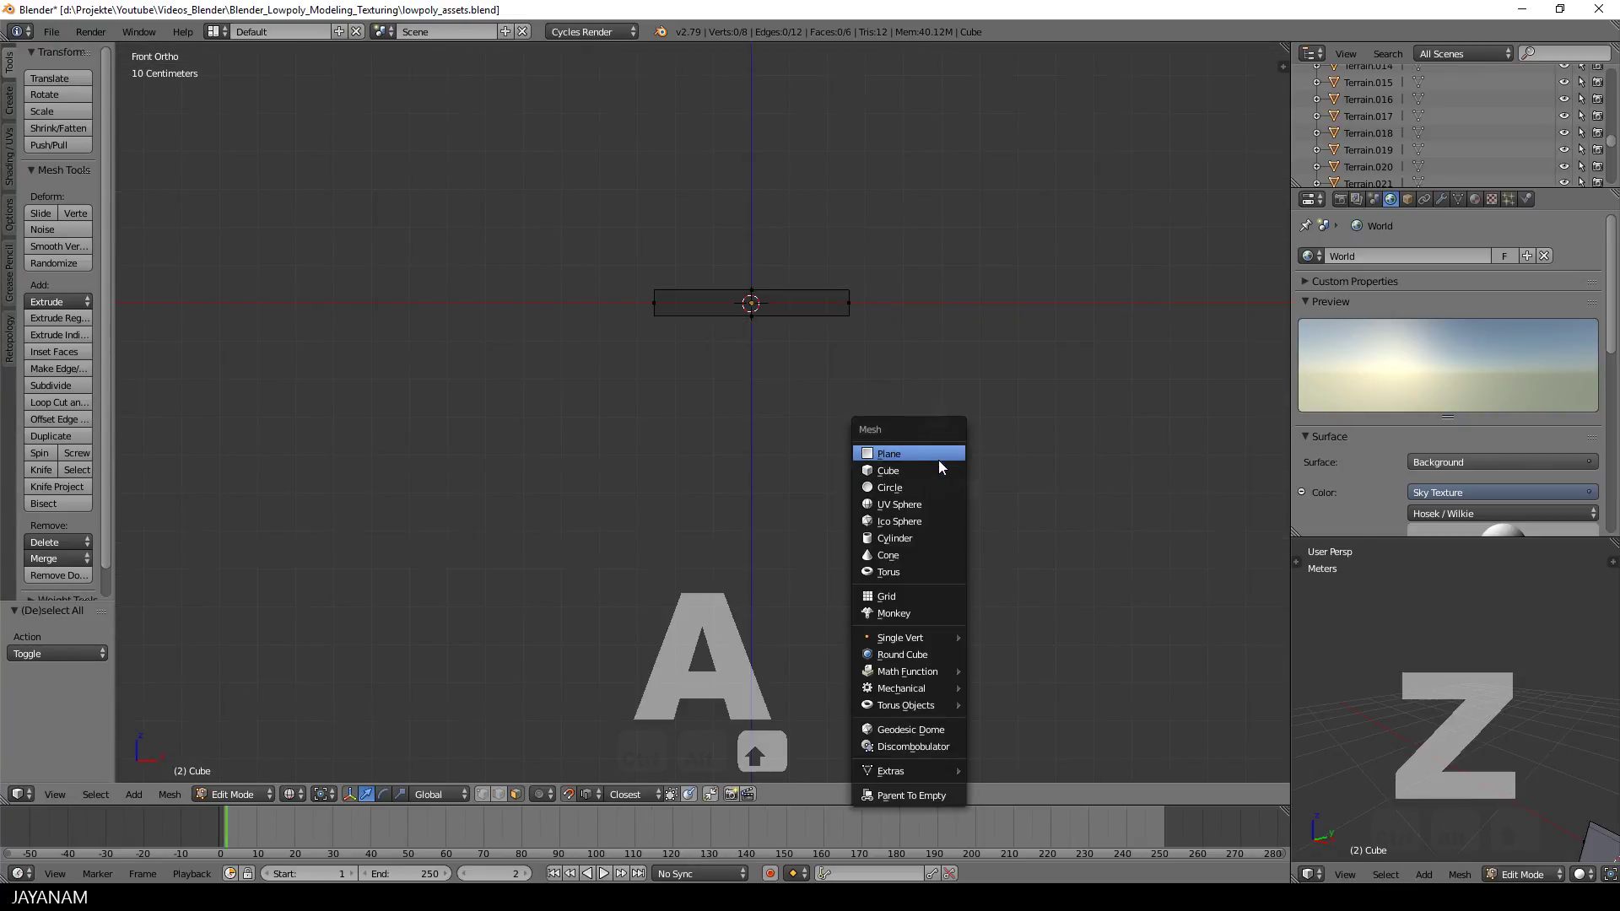
{"action": "left_click", "coordinate": [928, 469]}
{"action": "key", "text": "s"}
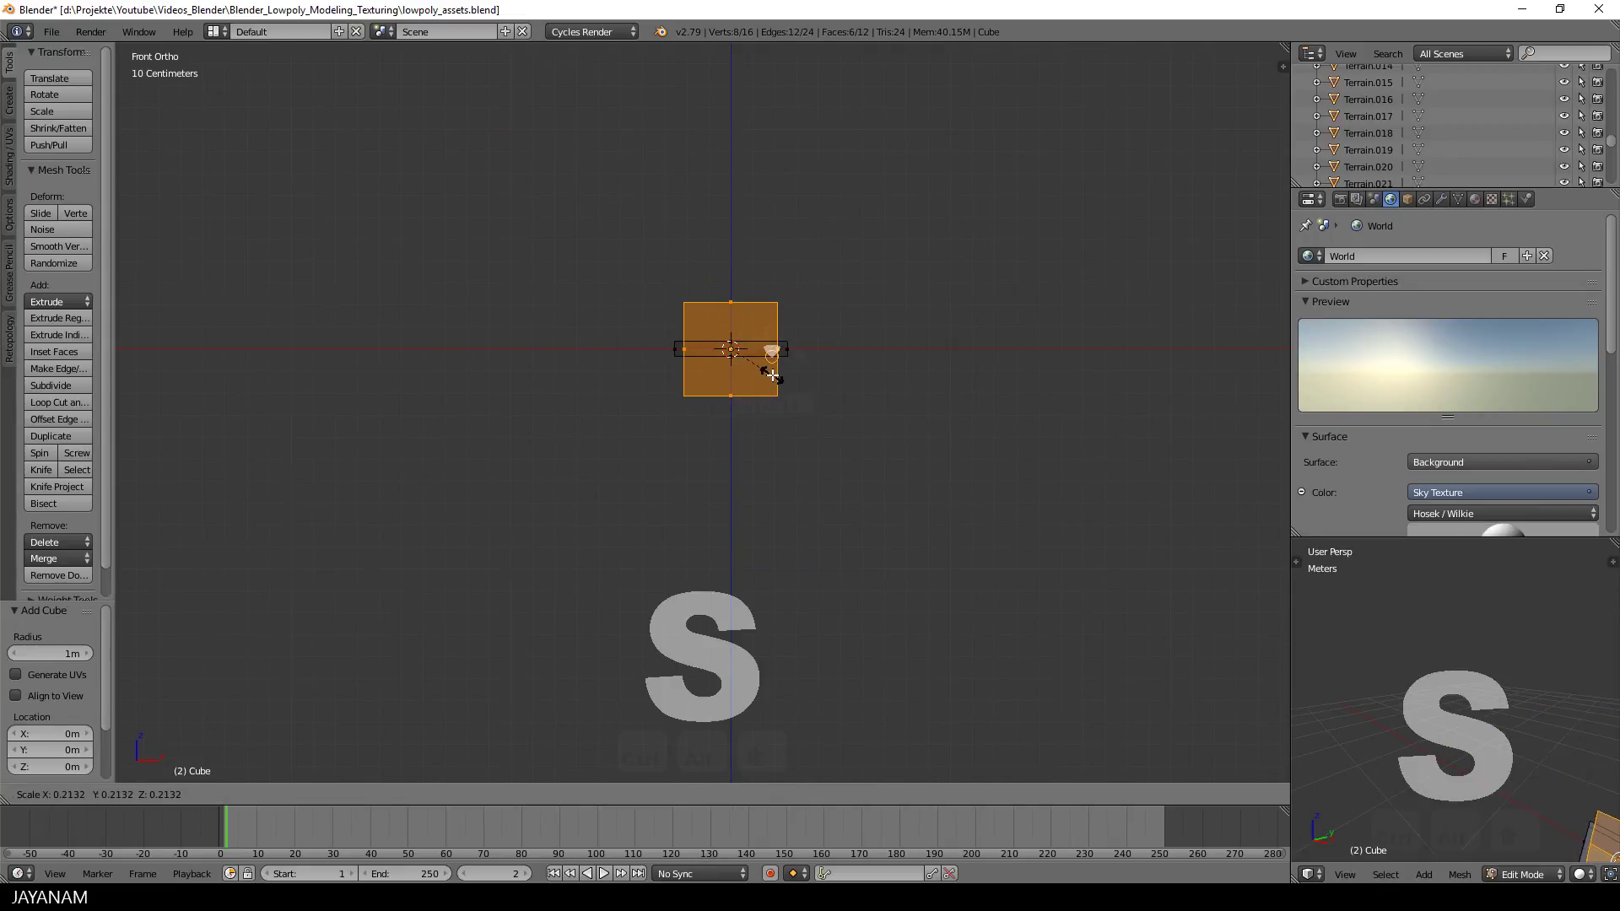
{"action": "left_click", "coordinate": [764, 362]}
{"action": "left_click_drag", "start_coordinate": [741, 308], "coordinate": [749, 376]}
- Scale the cube to 0.175, then stretch it vertically by 4.792 into a tall leg
{"action": "key", "text": "s"}
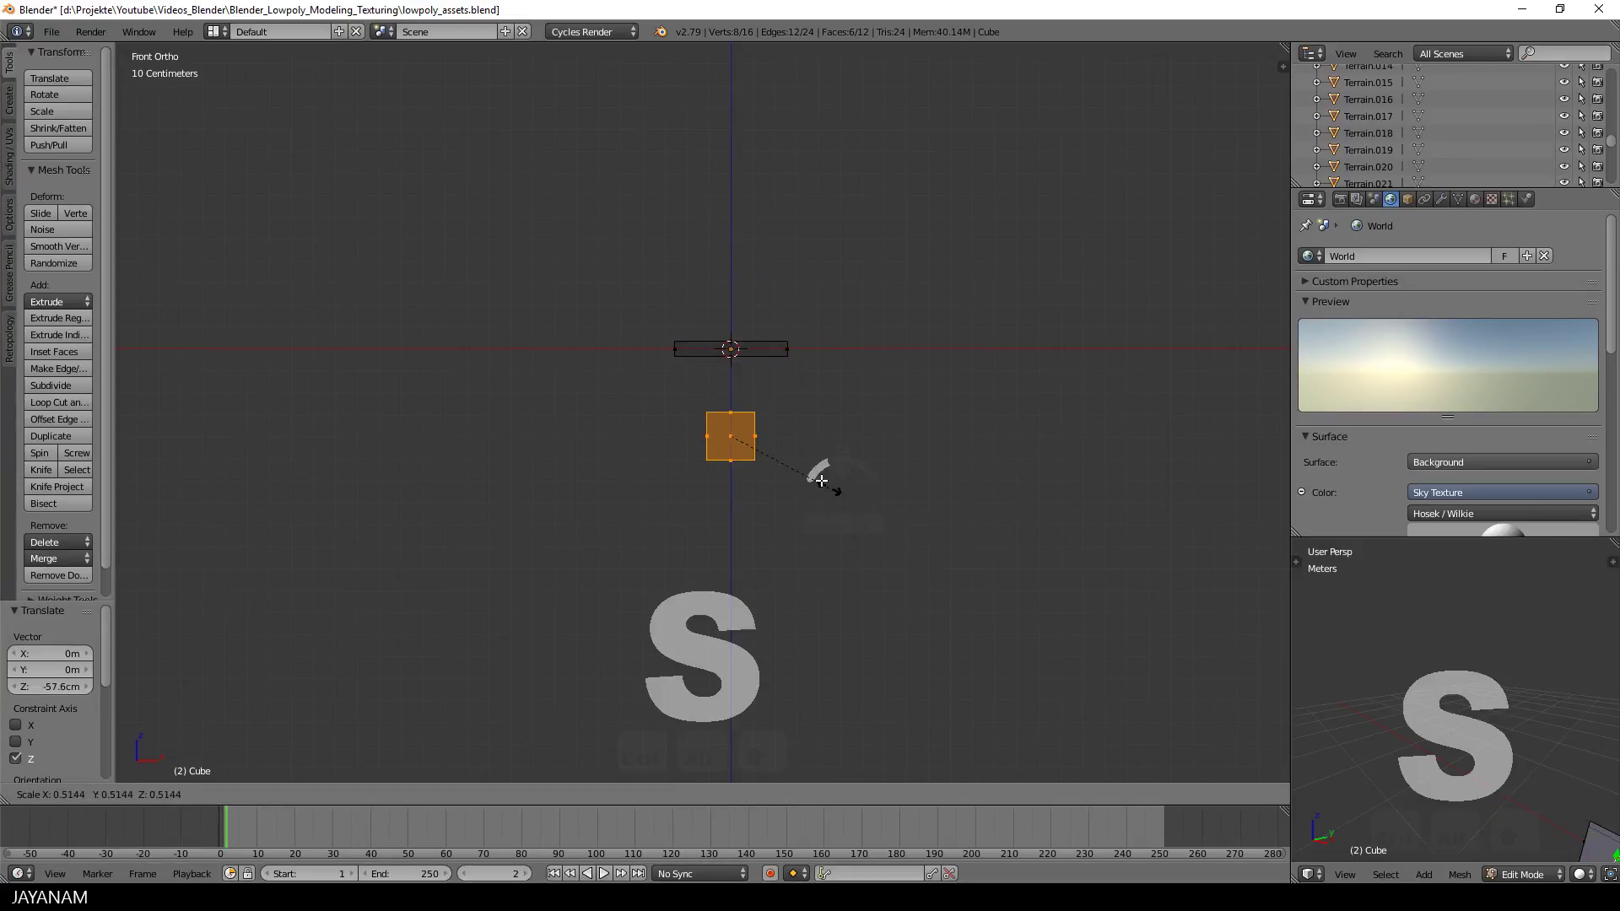
{"action": "left_click", "coordinate": [769, 455]}
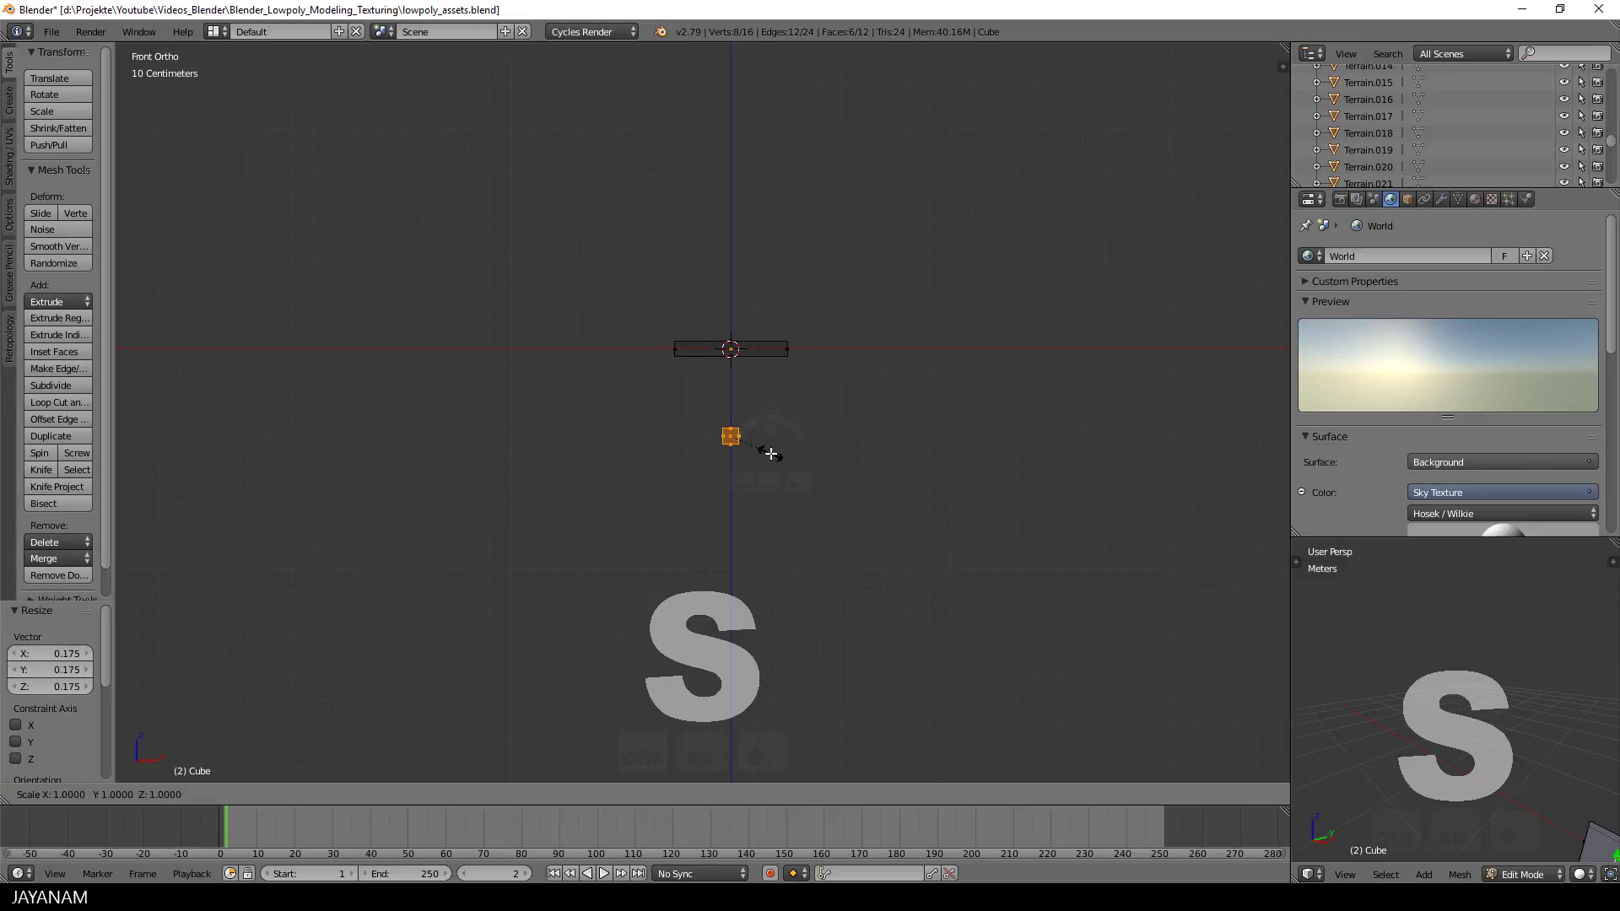
{"action": "key", "text": "s"}
{"action": "key", "text": "z"}
{"action": "left_click", "coordinate": [920, 521]}
{"action": "middle_click_drag", "start_coordinate": [919, 520], "coordinate": [772, 504]}
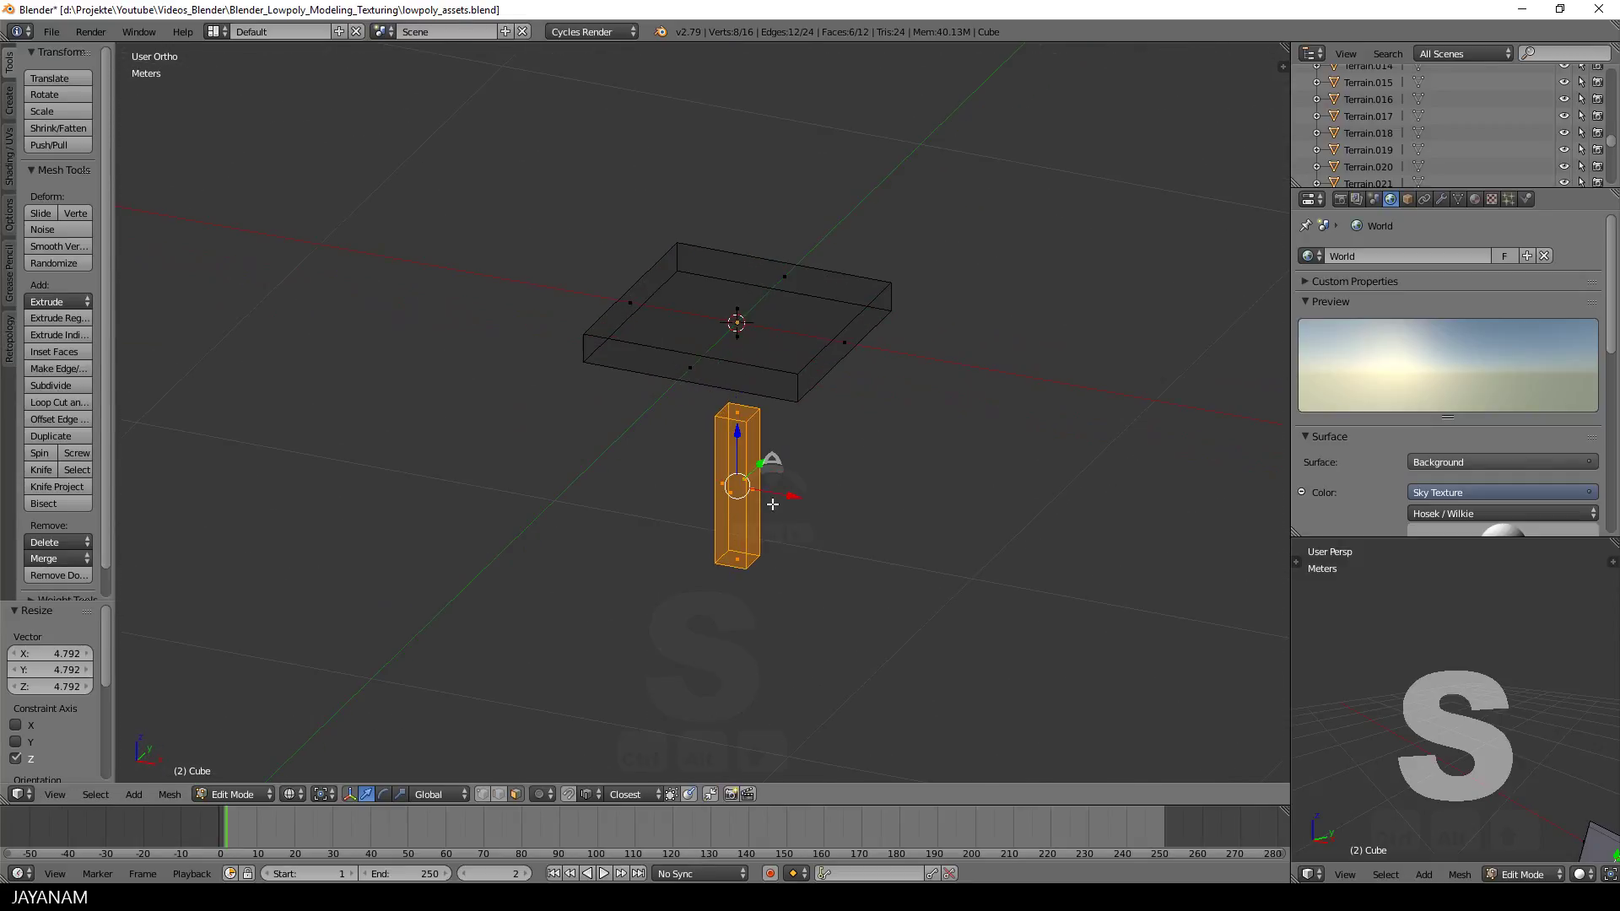
- Delete the leg's top face and return to the front view
{"action": "right_click", "coordinate": [737, 414]}
{"action": "key", "text": "x"}
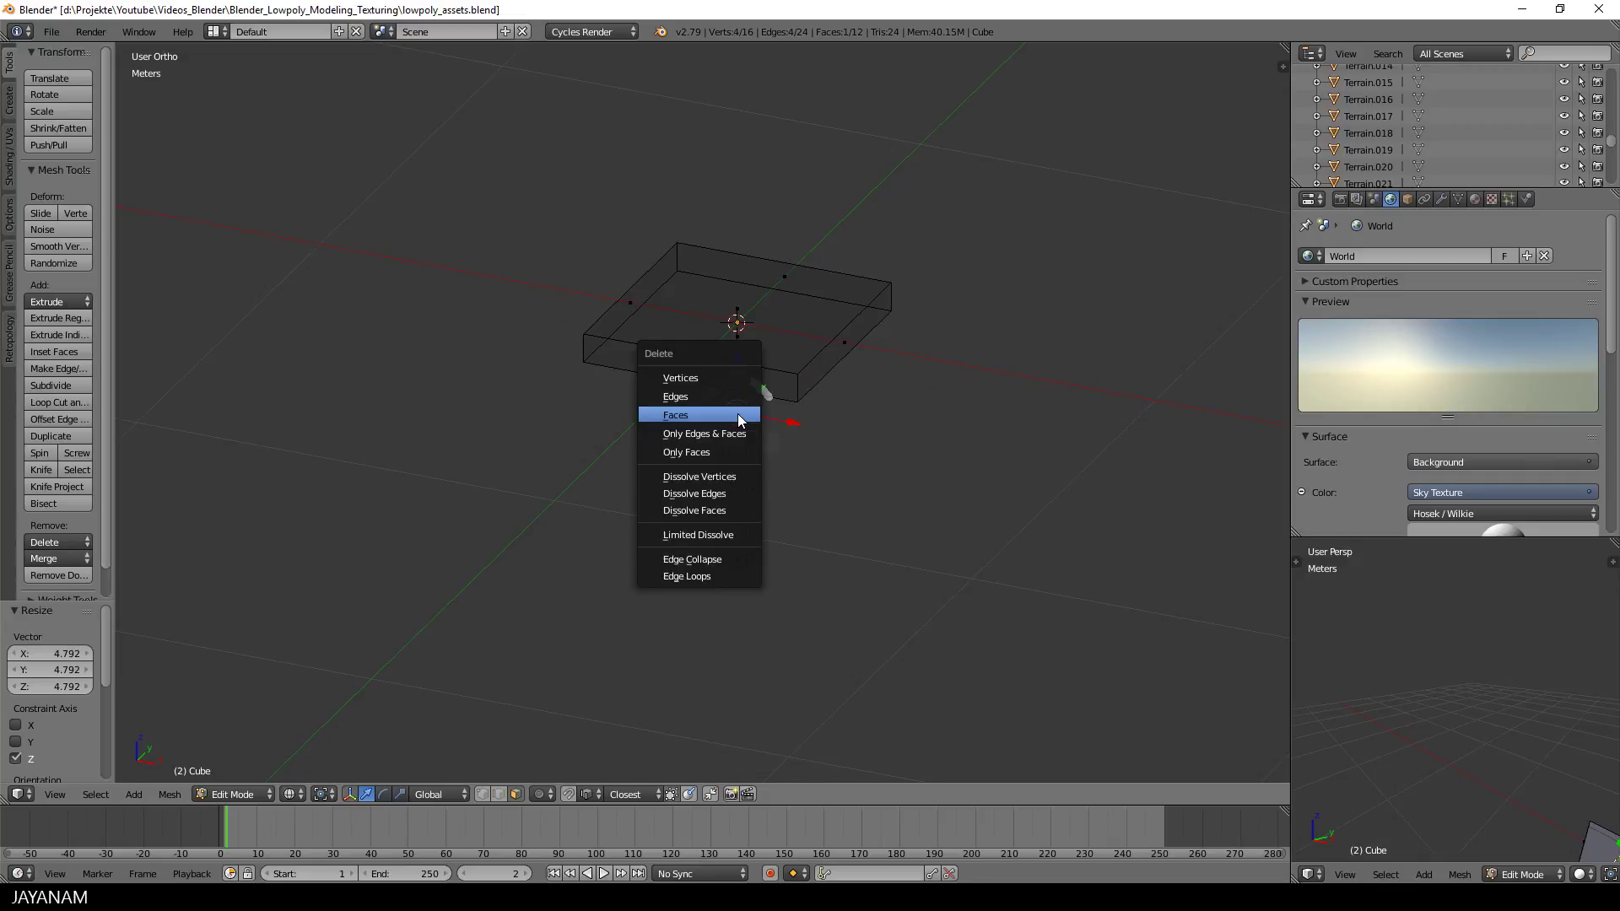
{"action": "left_click", "coordinate": [737, 411]}
{"action": "middle_click_drag", "start_coordinate": [737, 411], "coordinate": [1001, 390]}
{"action": "key", "text": "KP_1"}
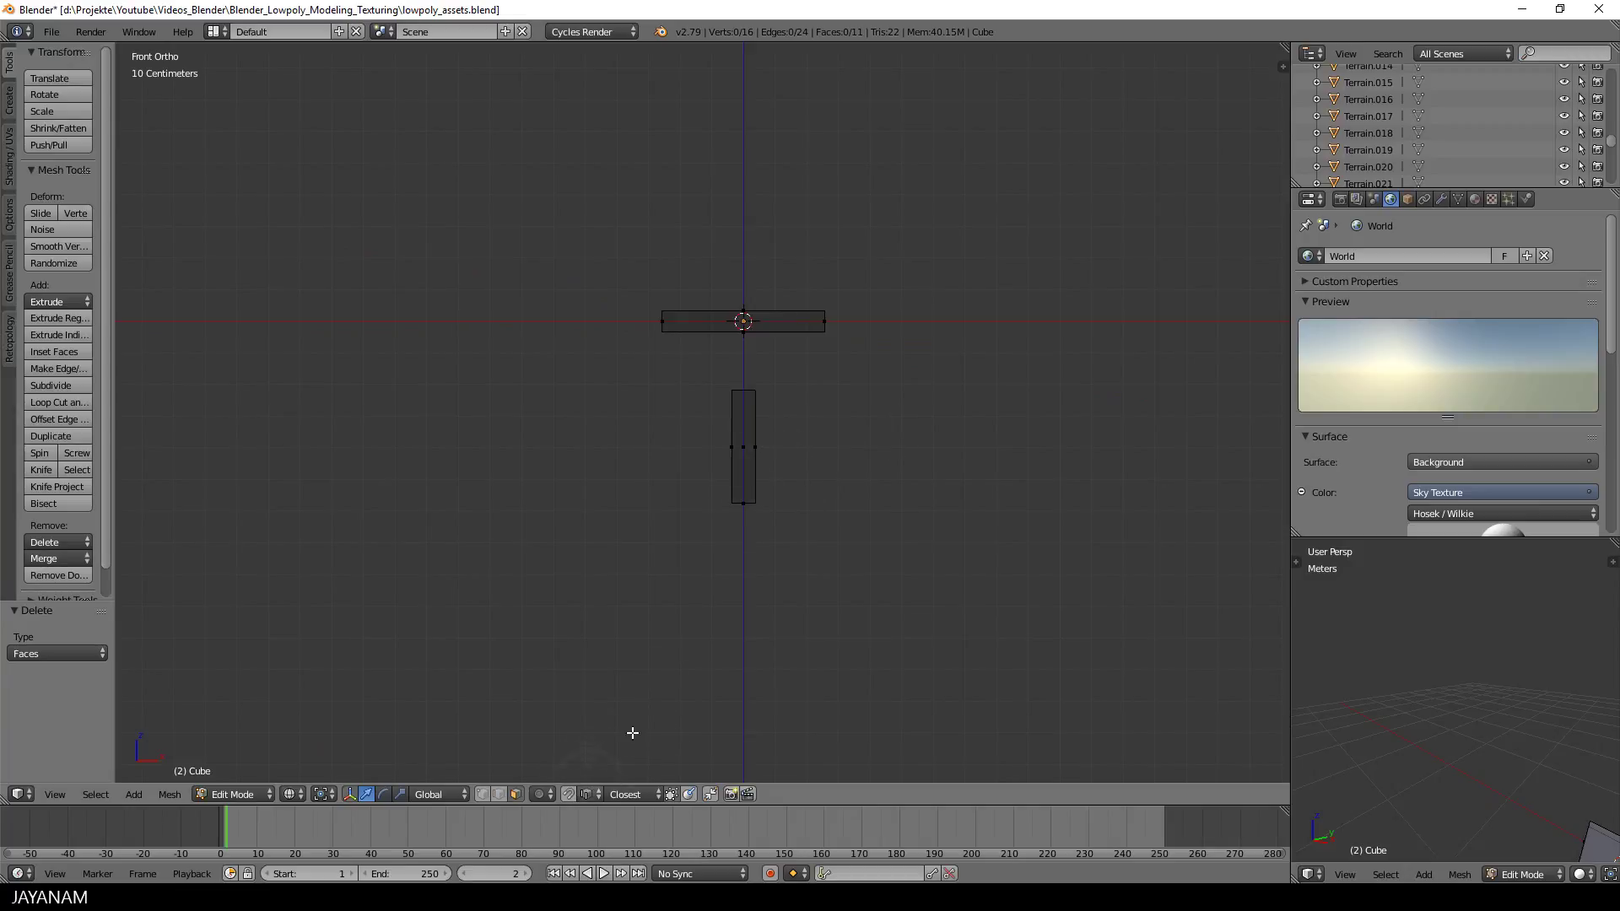
- With snapping set to Vertex, move the leg up against the seat and to its right edge
{"action": "left_click", "coordinate": [587, 793]}
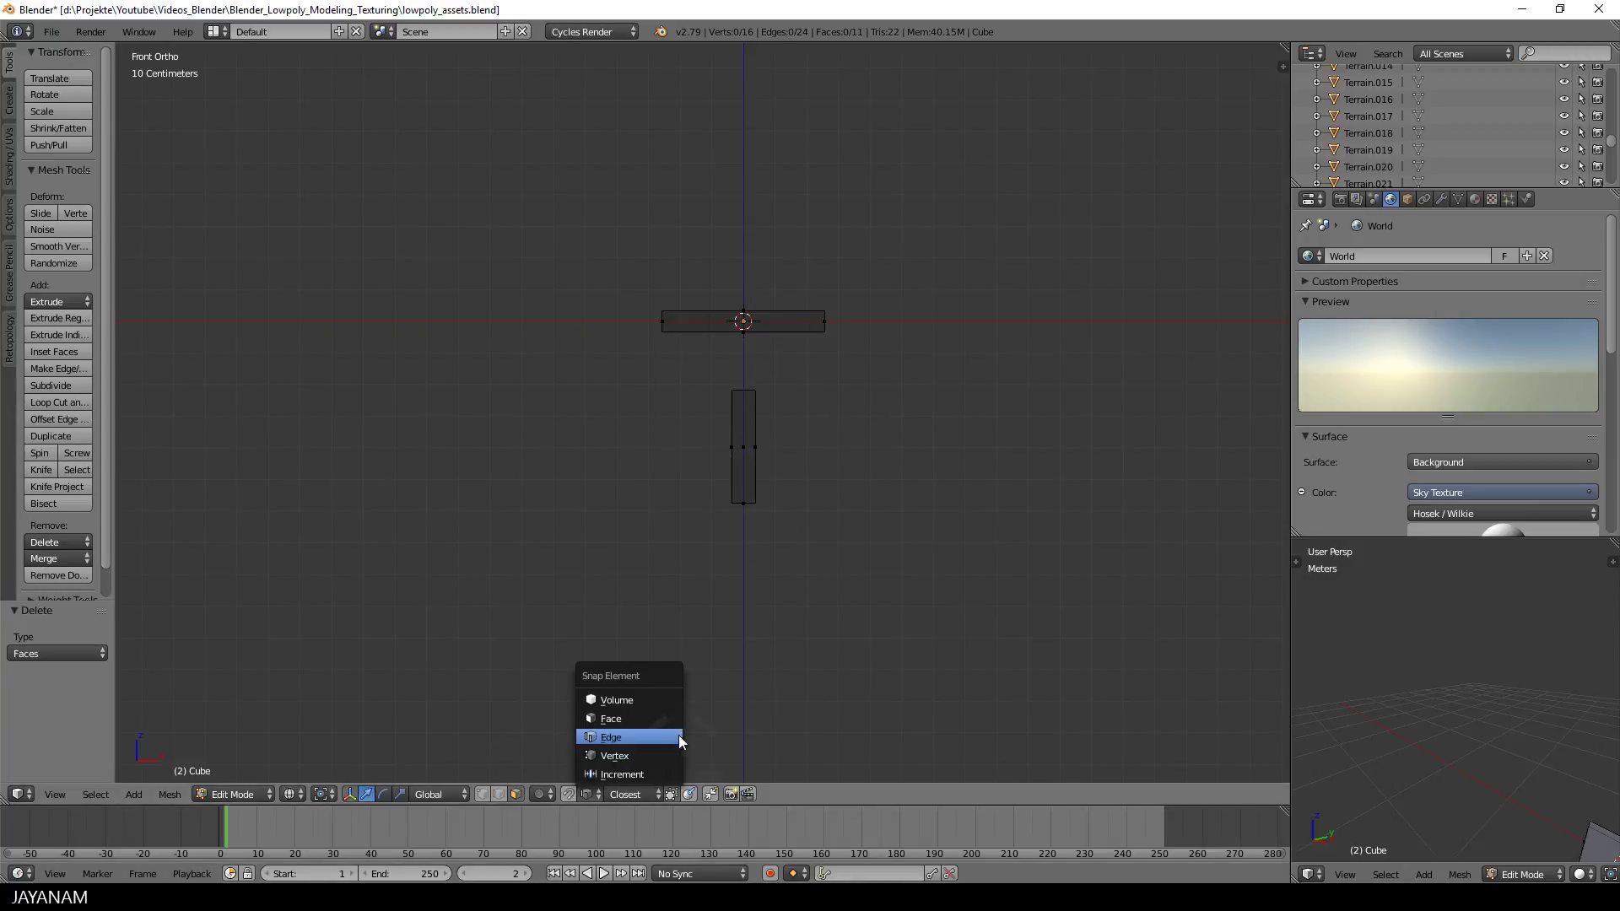
{"action": "left_click", "coordinate": [639, 755]}
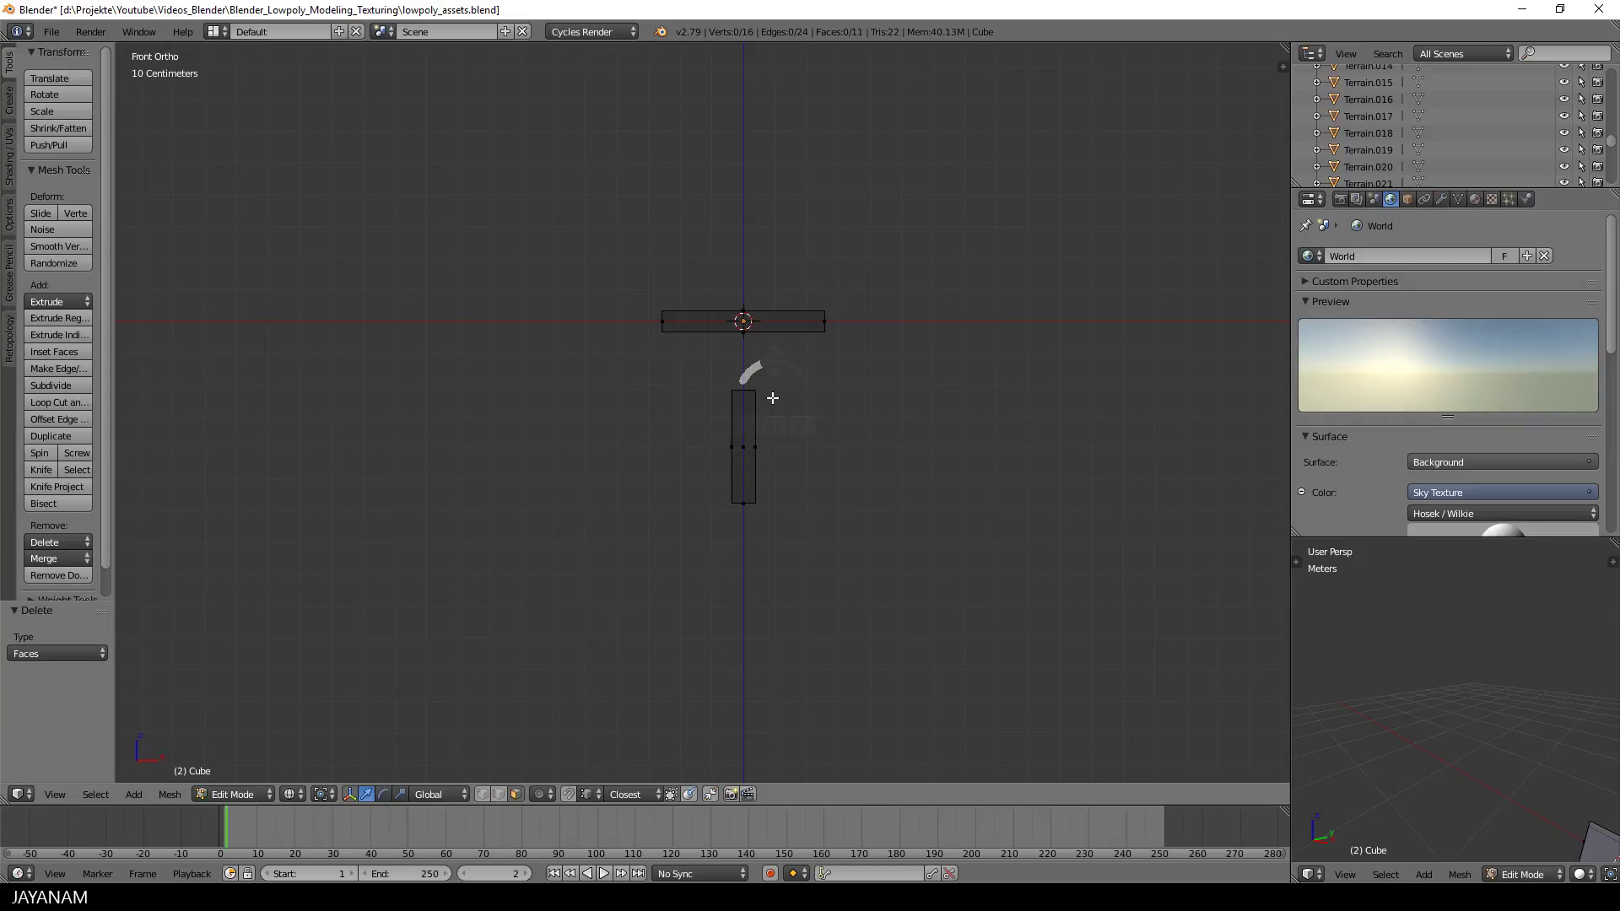
{"action": "key", "text": "l"}
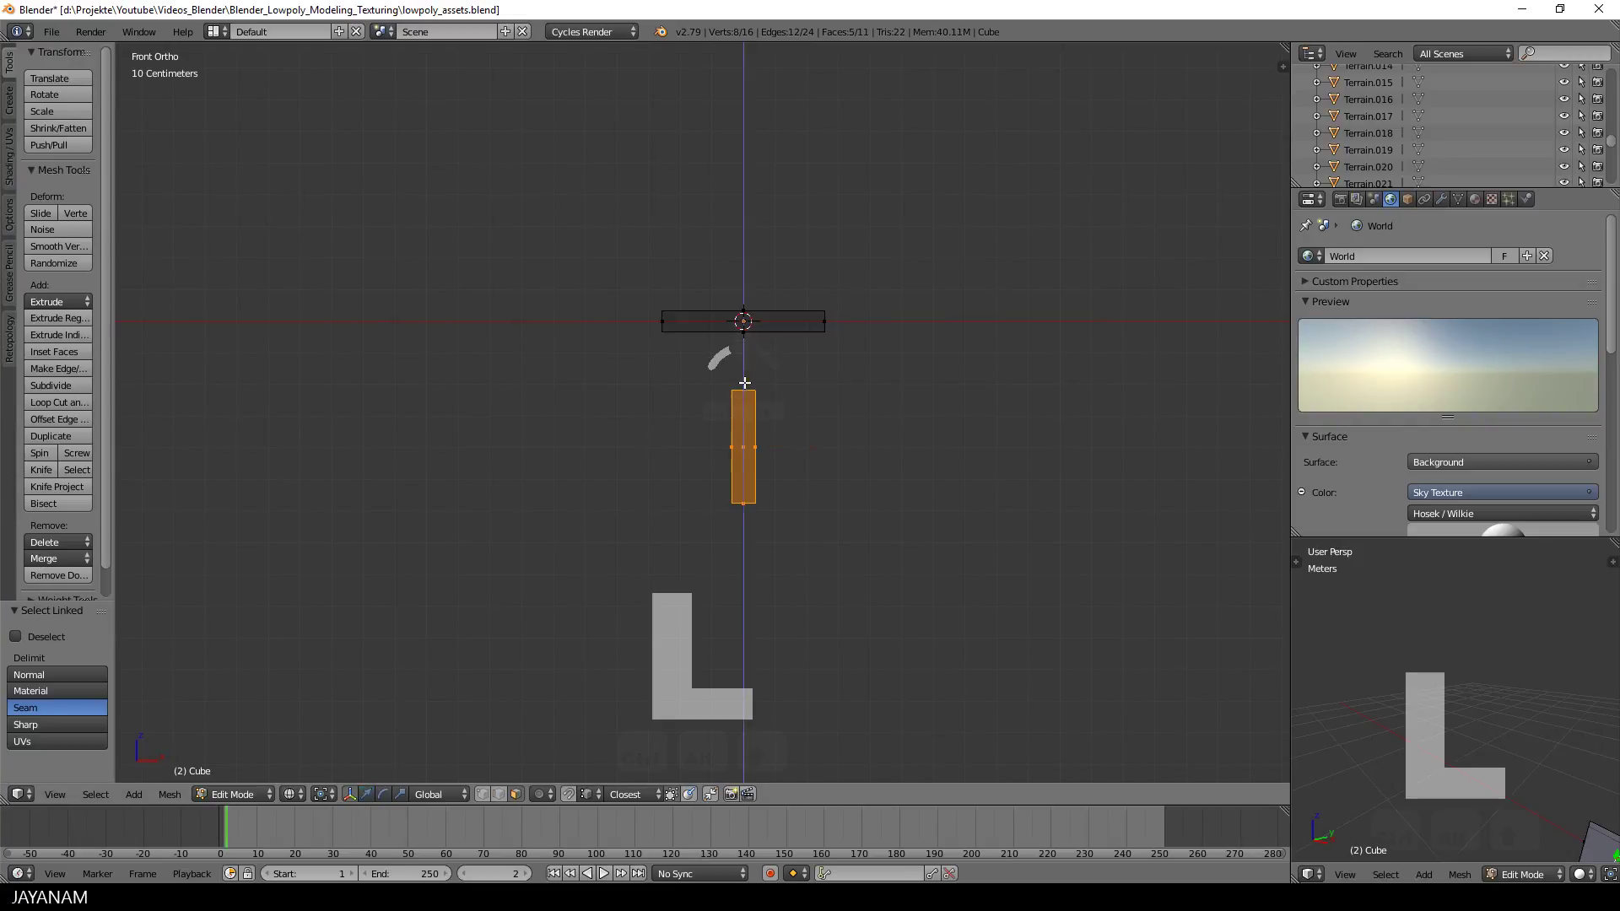
{"action": "key", "text": "g"}
{"action": "left_click", "coordinate": [825, 329]}
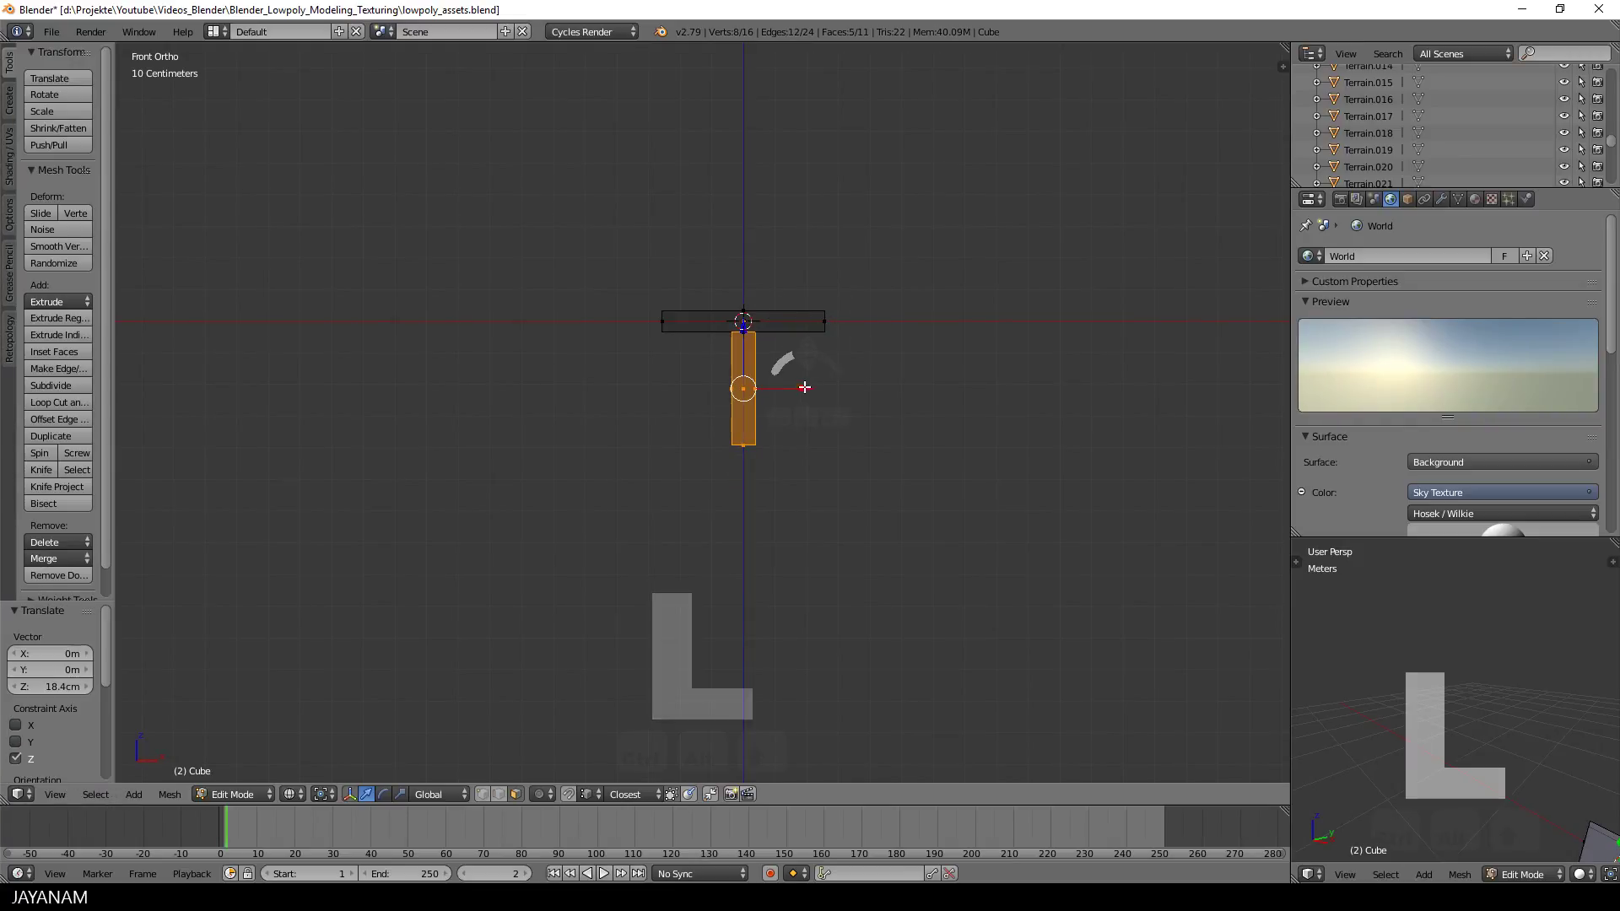
{"action": "key", "text": "g"}
{"action": "key", "text": "x"}
{"action": "left_click", "coordinate": [814, 331]}
- Slide the leg along Y so it sits under the seat corner
{"action": "middle_click_drag", "start_coordinate": [928, 363], "coordinate": [750, 412]}
{"action": "key", "text": "g"}
{"action": "key", "text": "x"}
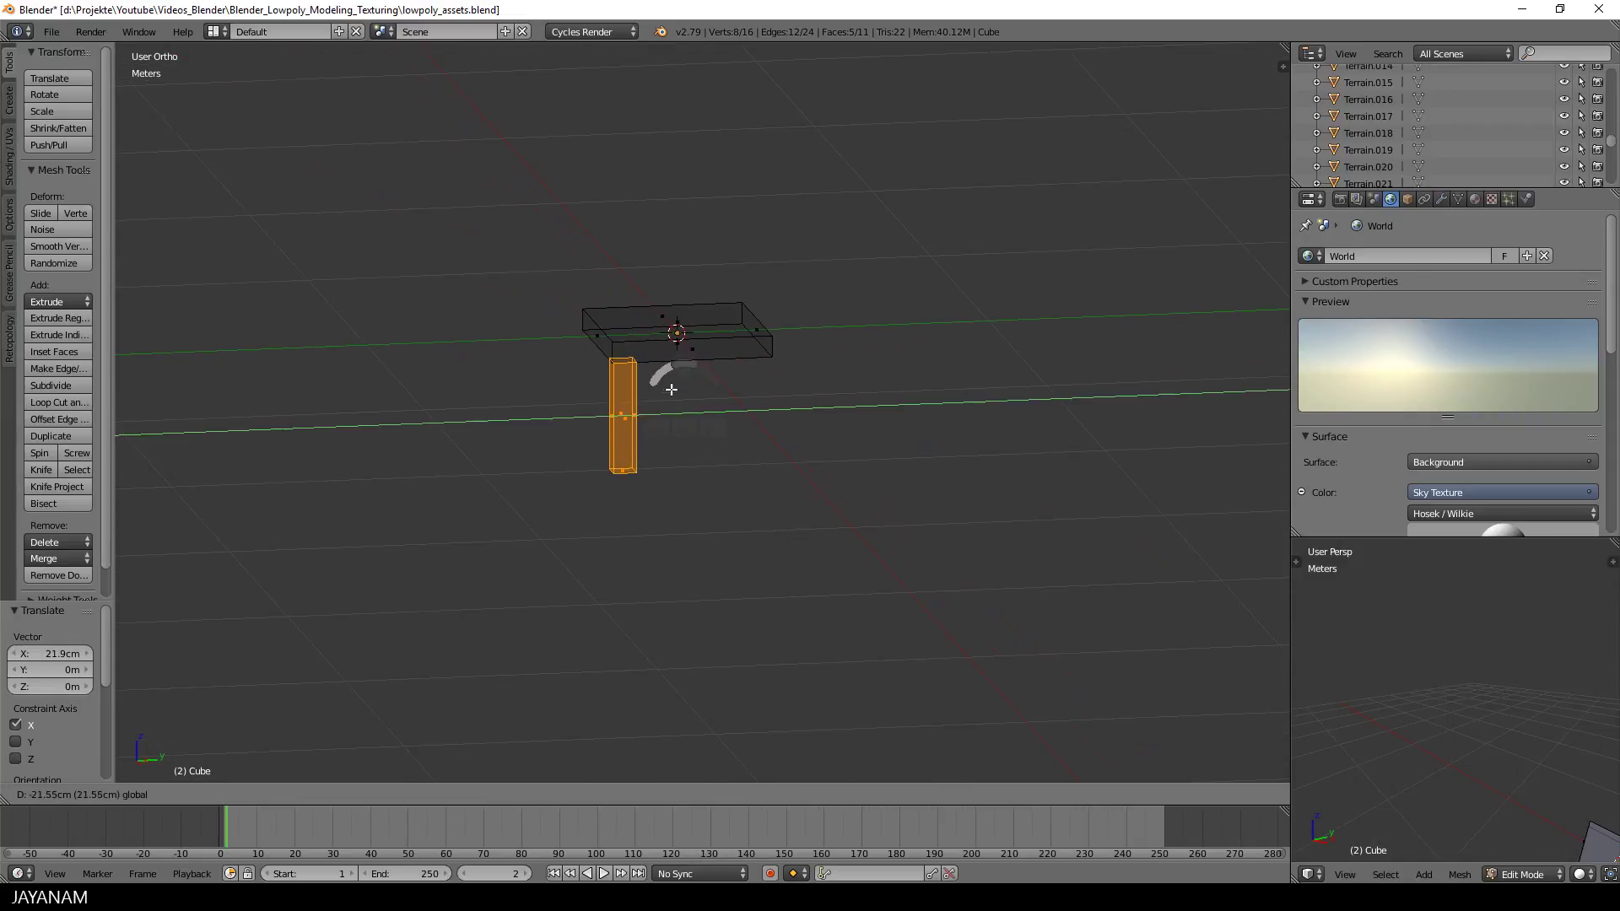
{"action": "left_click", "coordinate": [627, 364]}
{"action": "middle_click_drag", "start_coordinate": [627, 365], "coordinate": [992, 436]}
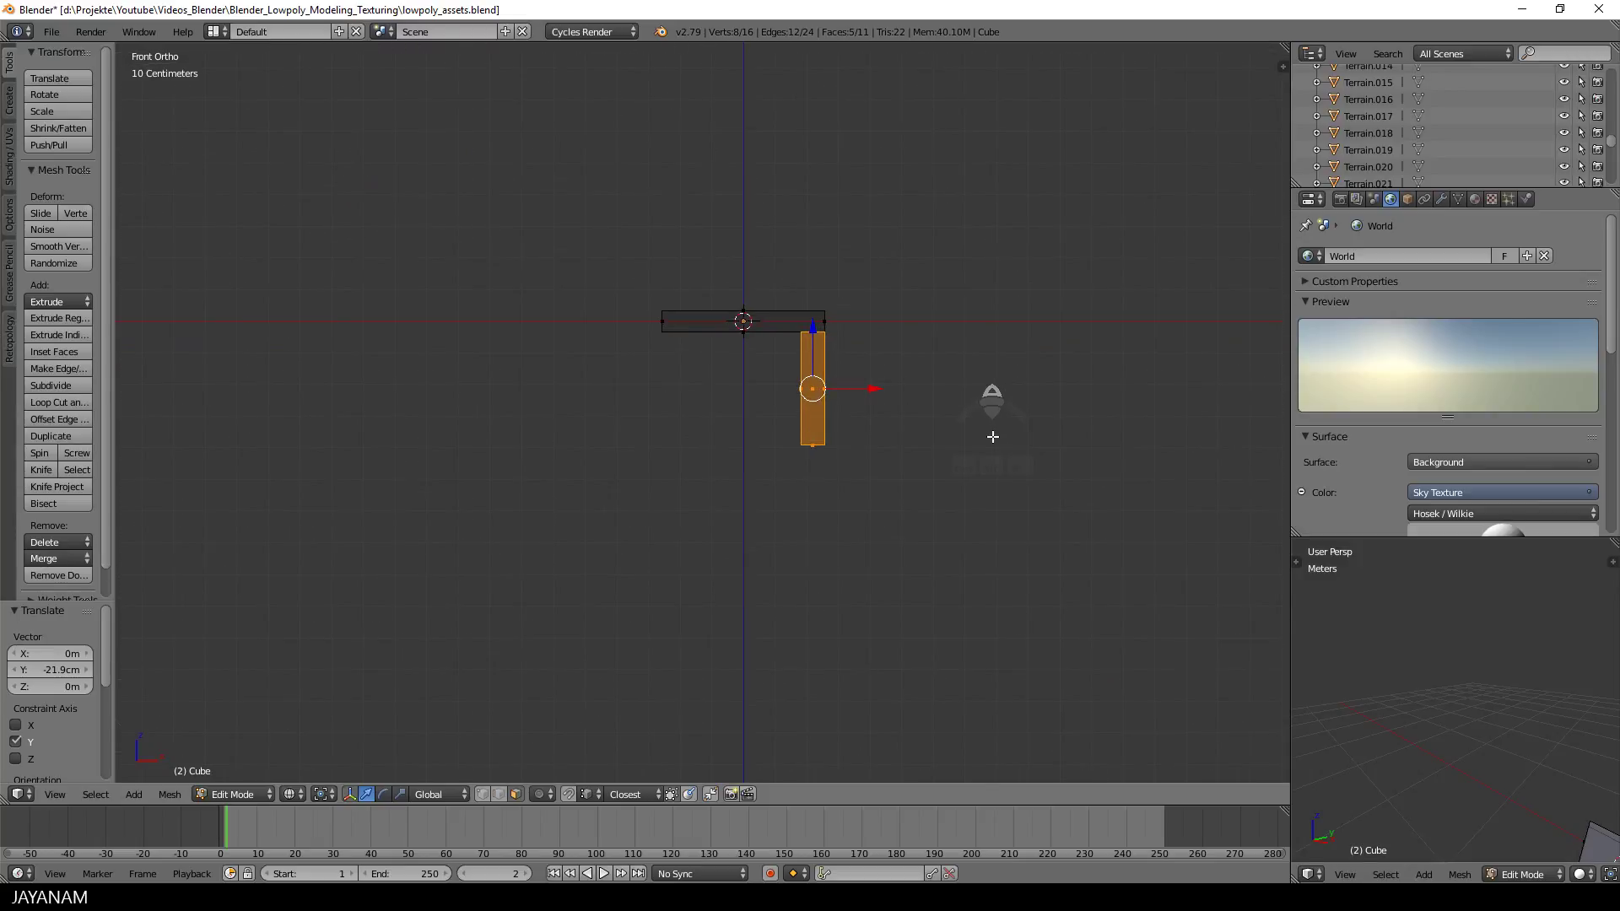
- Duplicate the leg along X and then Y to the opposite and far corners
{"action": "key", "text": "shift+d"}
{"action": "key", "text": "x"}
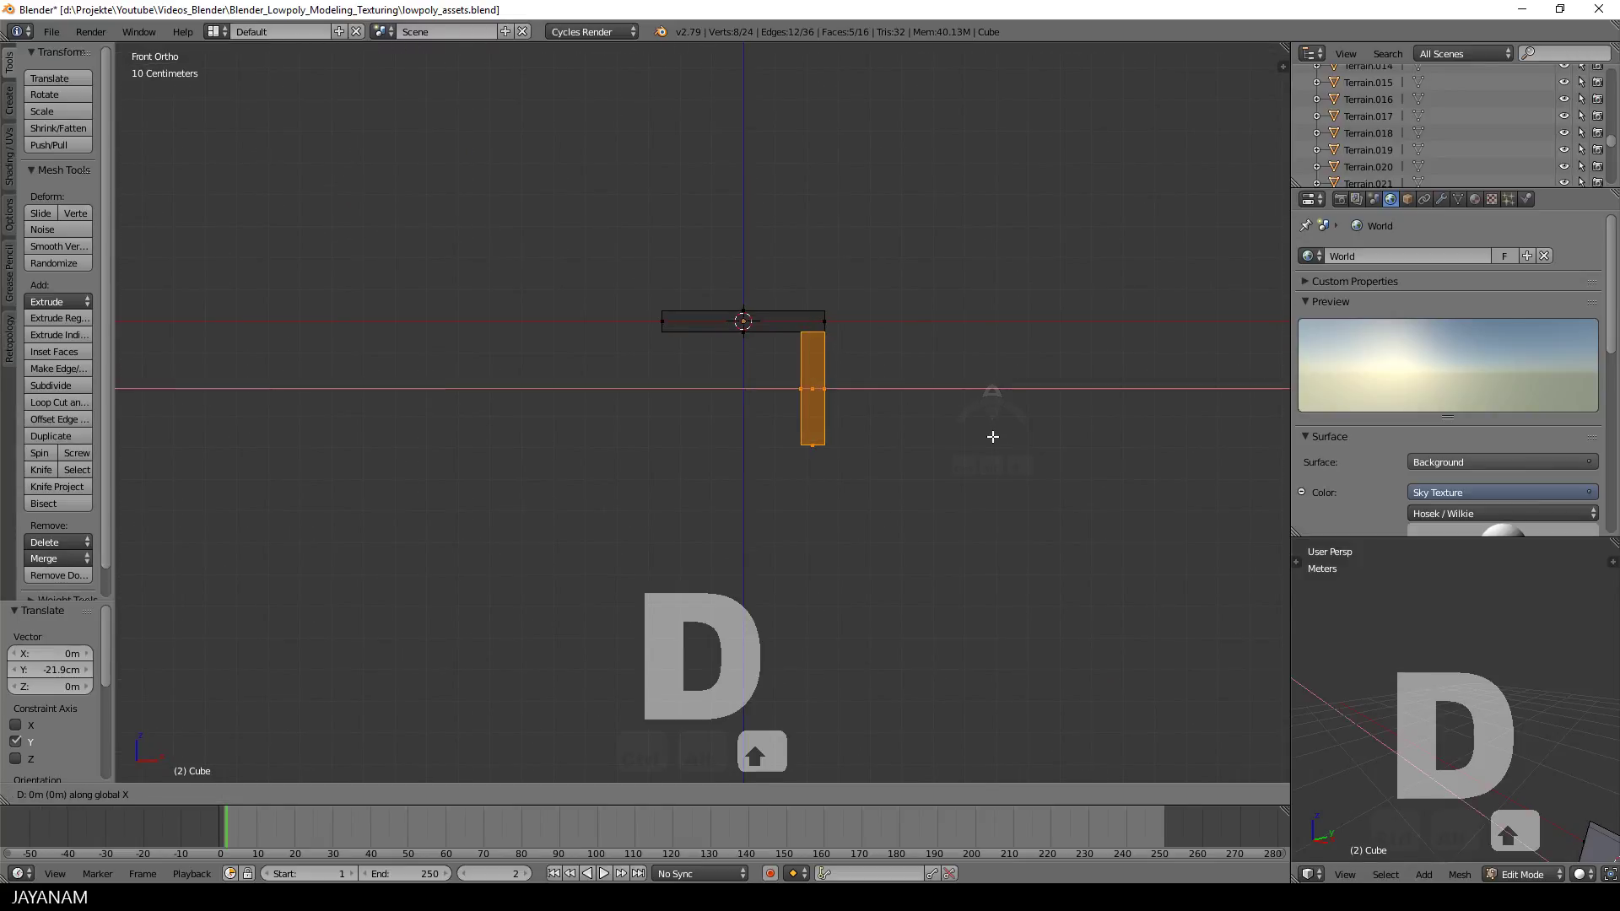
{"action": "left_click", "coordinate": [672, 362]}
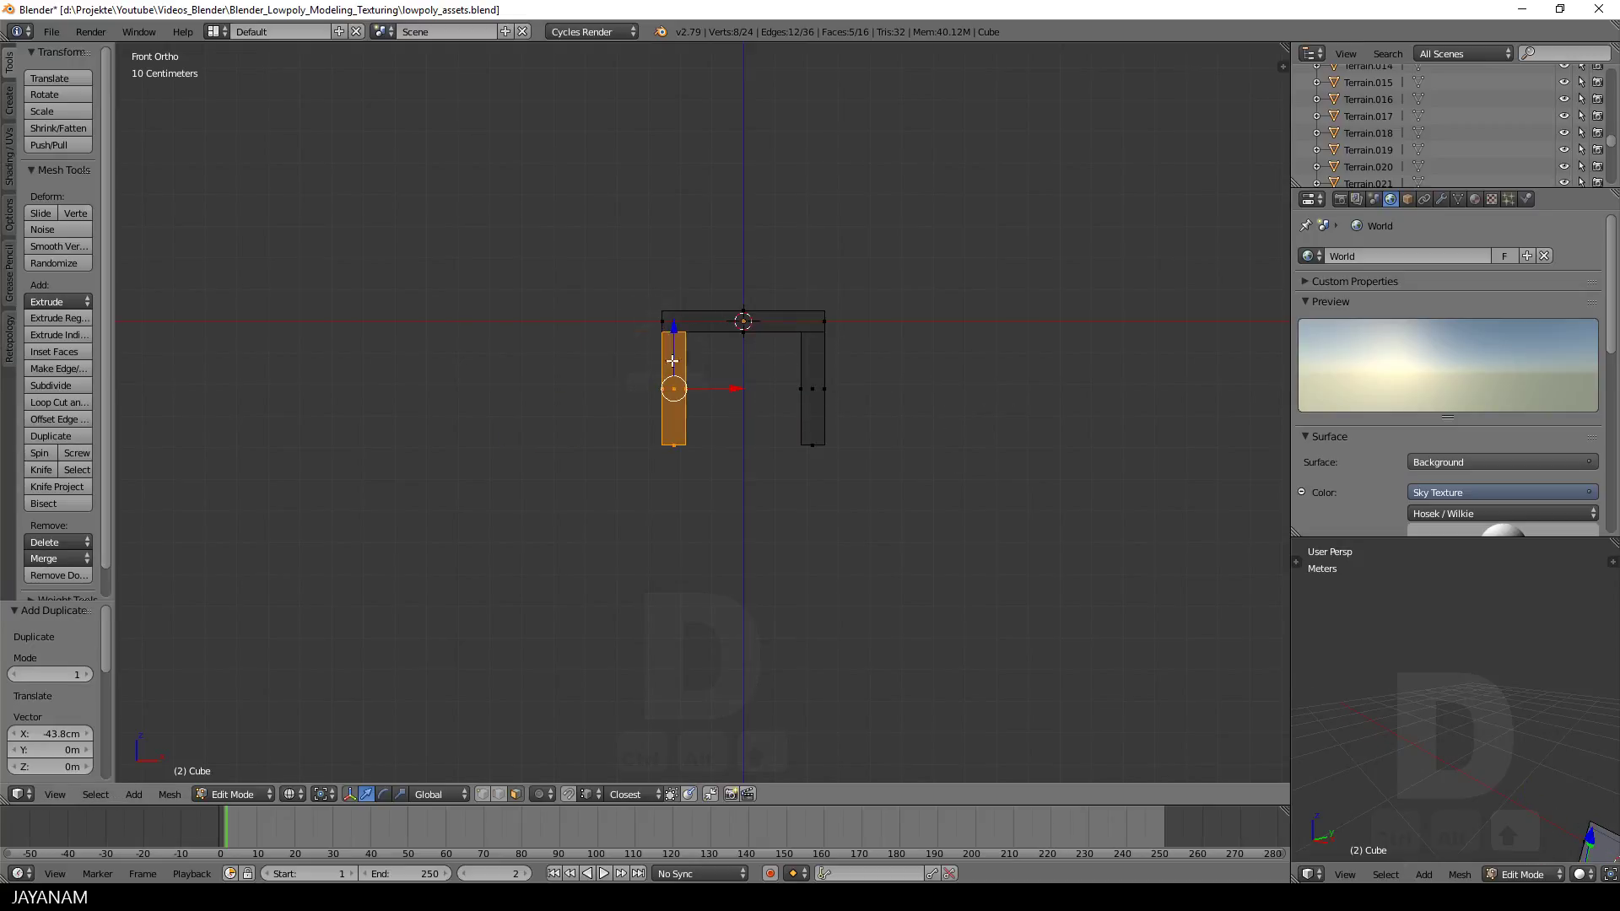
{"action": "middle_click_drag", "start_coordinate": [673, 362], "coordinate": [947, 390]}
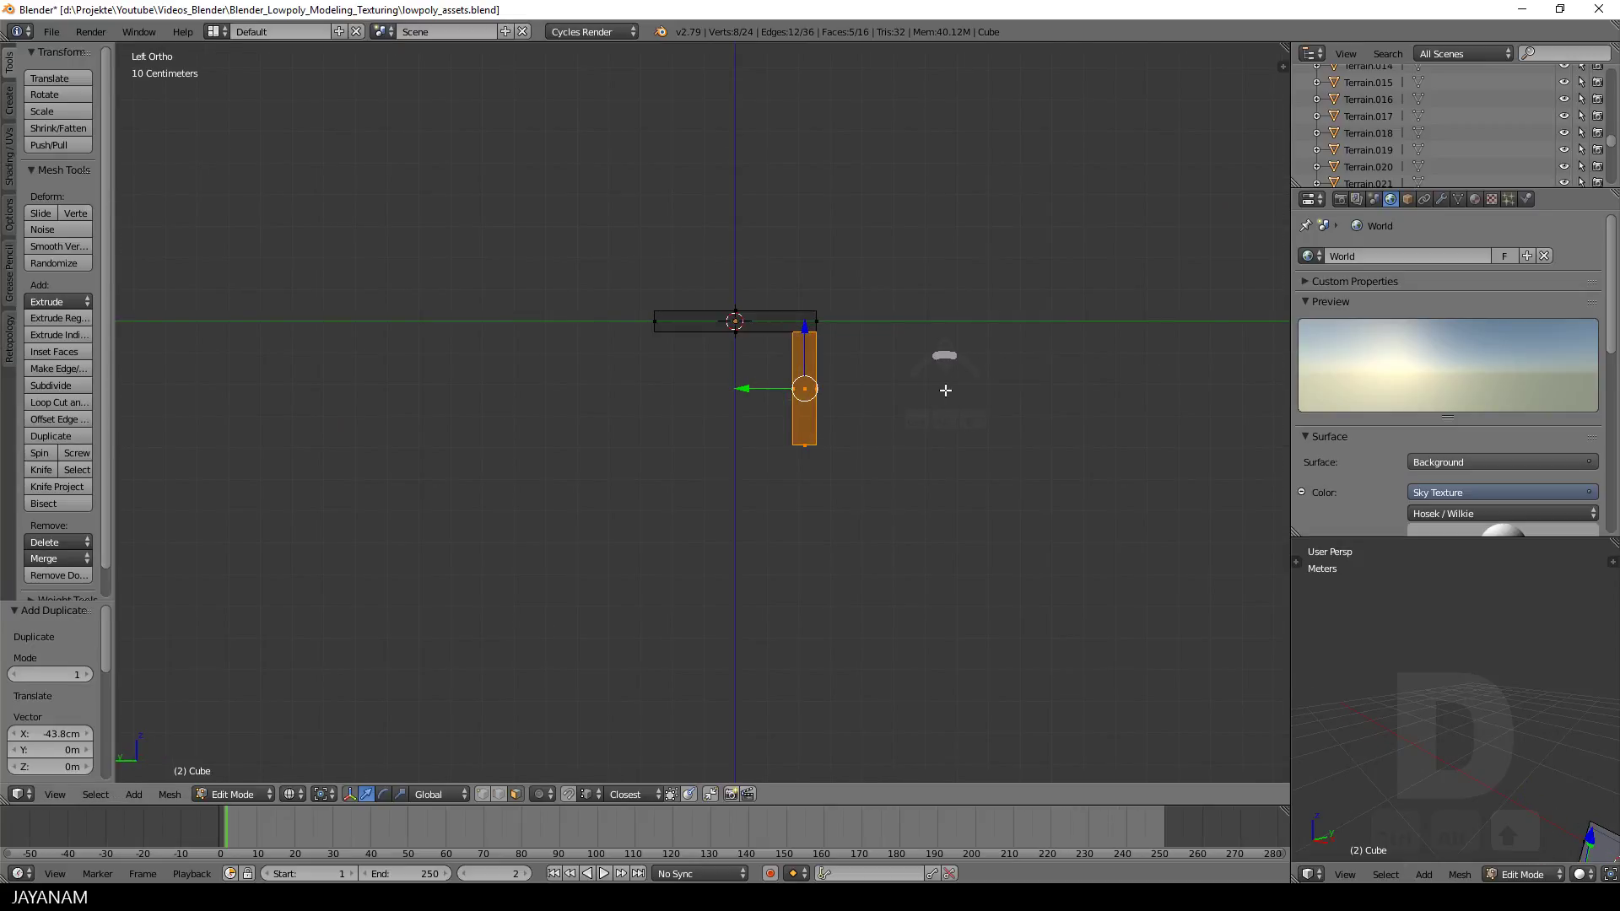
{"action": "key", "text": "shift+d"}
{"action": "key", "text": "y"}
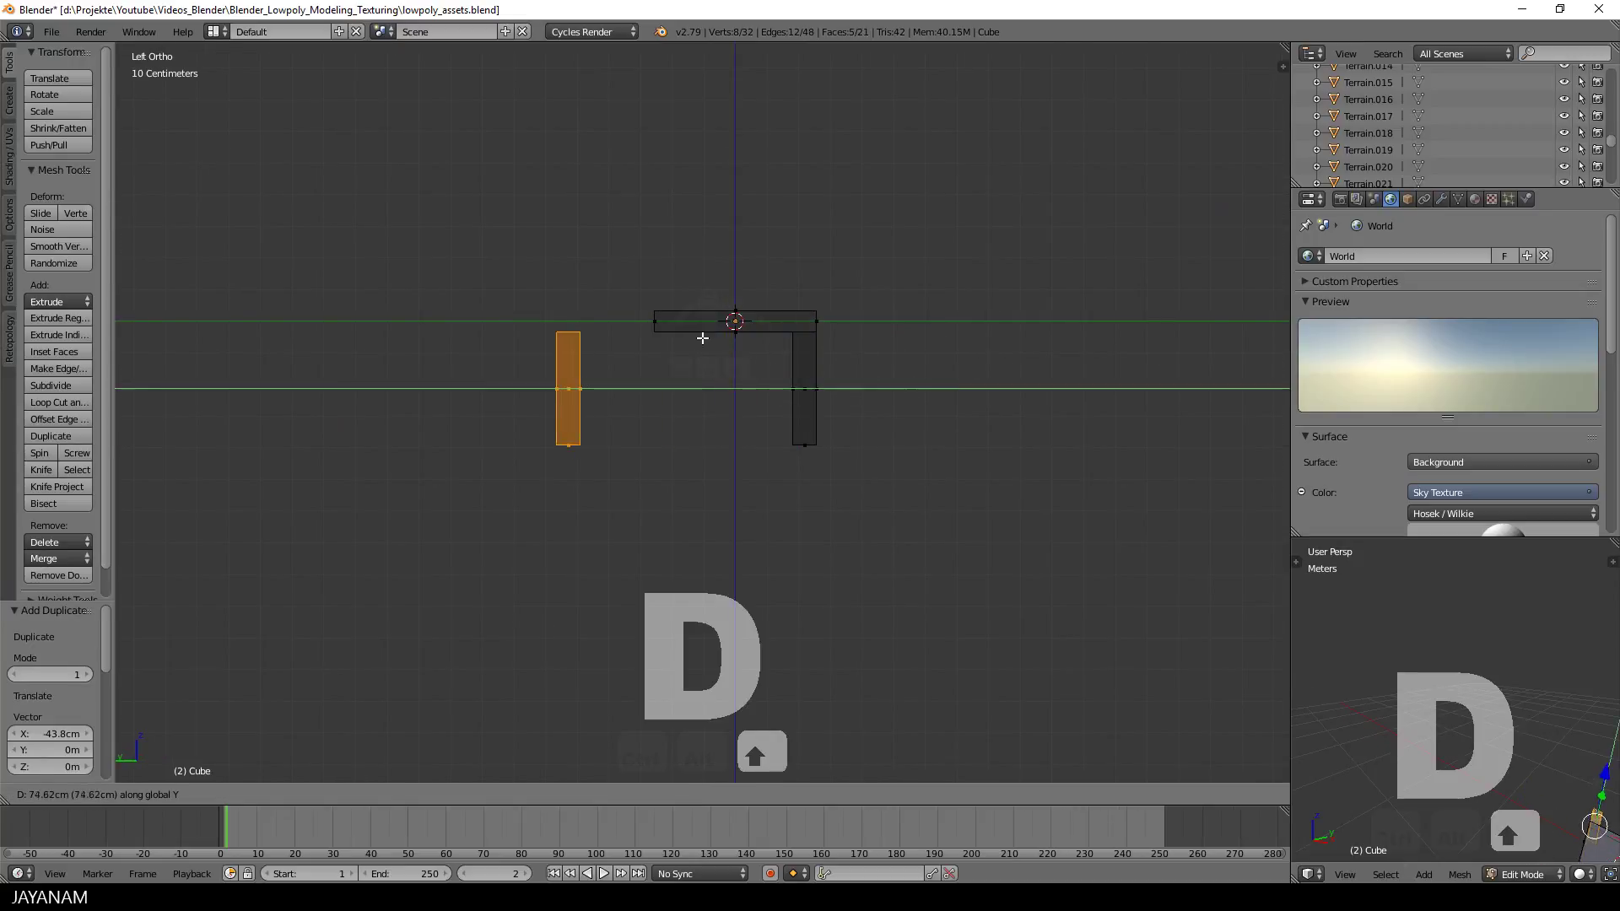
{"action": "left_click", "coordinate": [784, 338]}
{"action": "middle_click_drag", "start_coordinate": [785, 338], "coordinate": [926, 355], "text": "alt"}
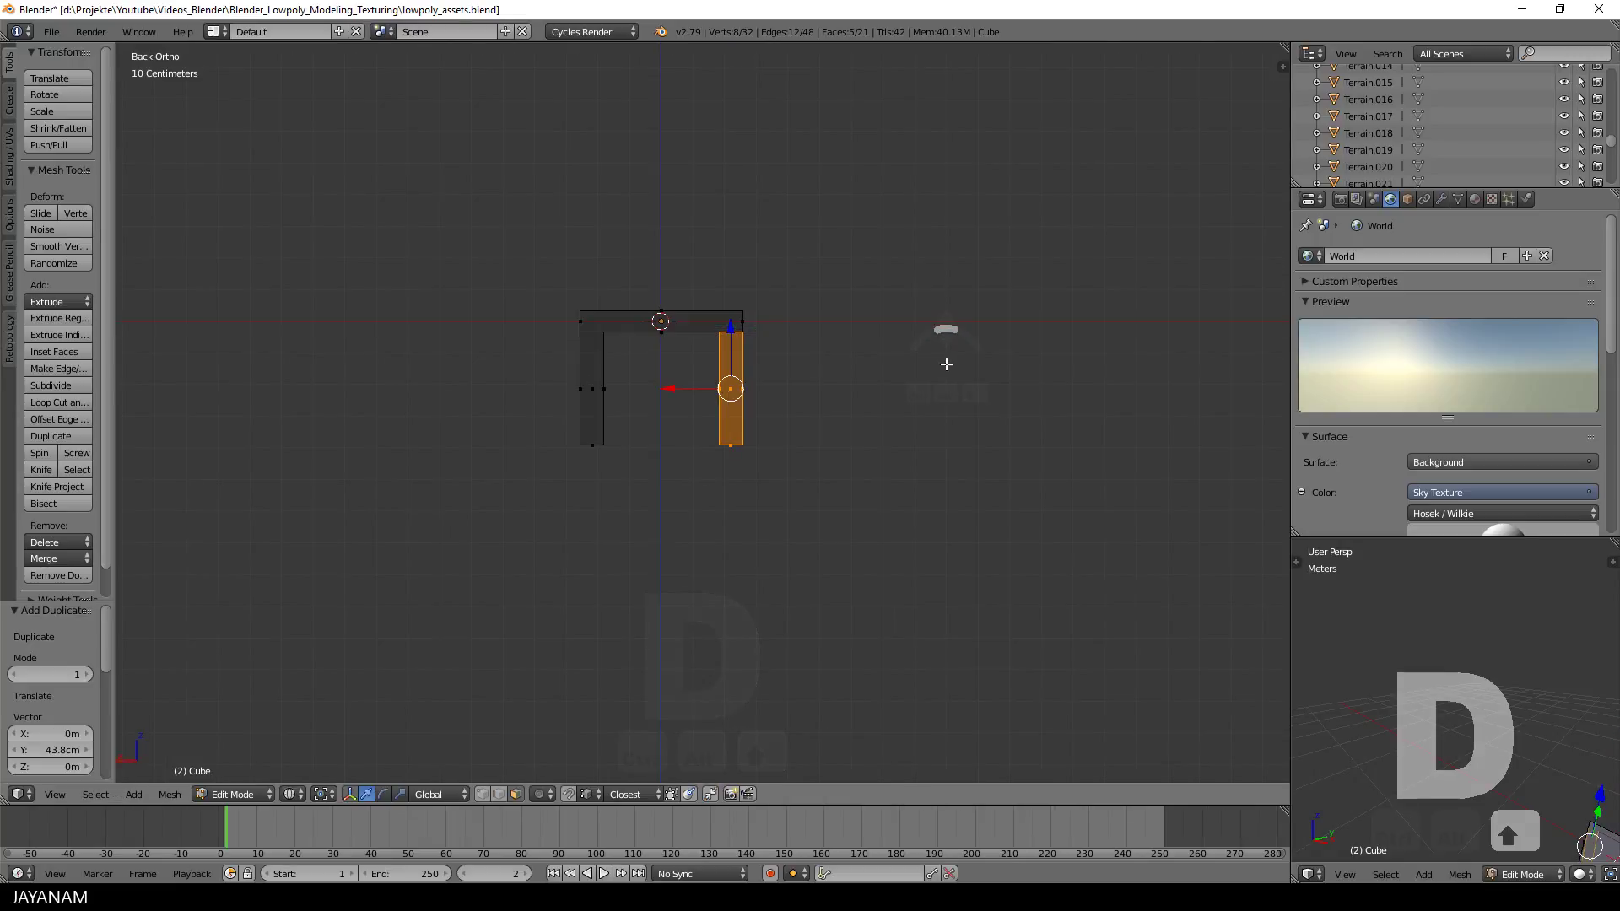
- Copy a fourth leg along X under the last corner and return to Object Mode
{"action": "key", "text": "shift+d"}
{"action": "key", "text": "x"}
{"action": "left_click", "coordinate": [581, 333]}
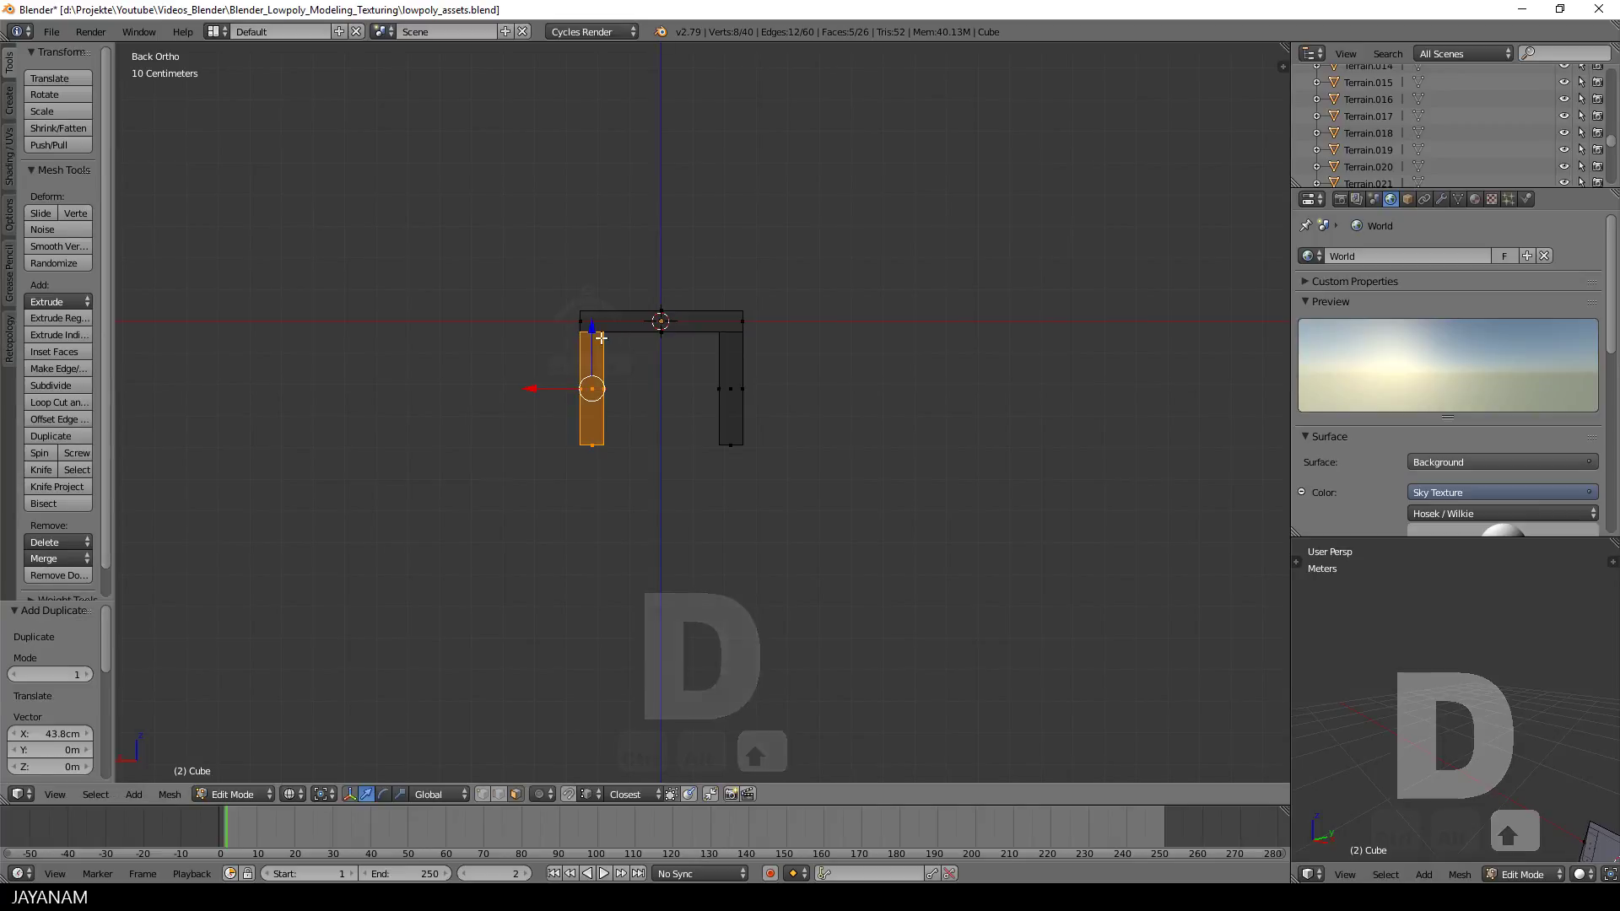
{"action": "middle_click_drag", "start_coordinate": [590, 354], "coordinate": [803, 469]}
{"action": "key", "text": "Tab"}
{"action": "left_click", "coordinate": [688, 464]}
- Return to Edit Mode in the back view and select one back leg
{"action": "scroll", "coordinate": [800, 463], "scroll_direction": "up", "scroll_amount": 1}
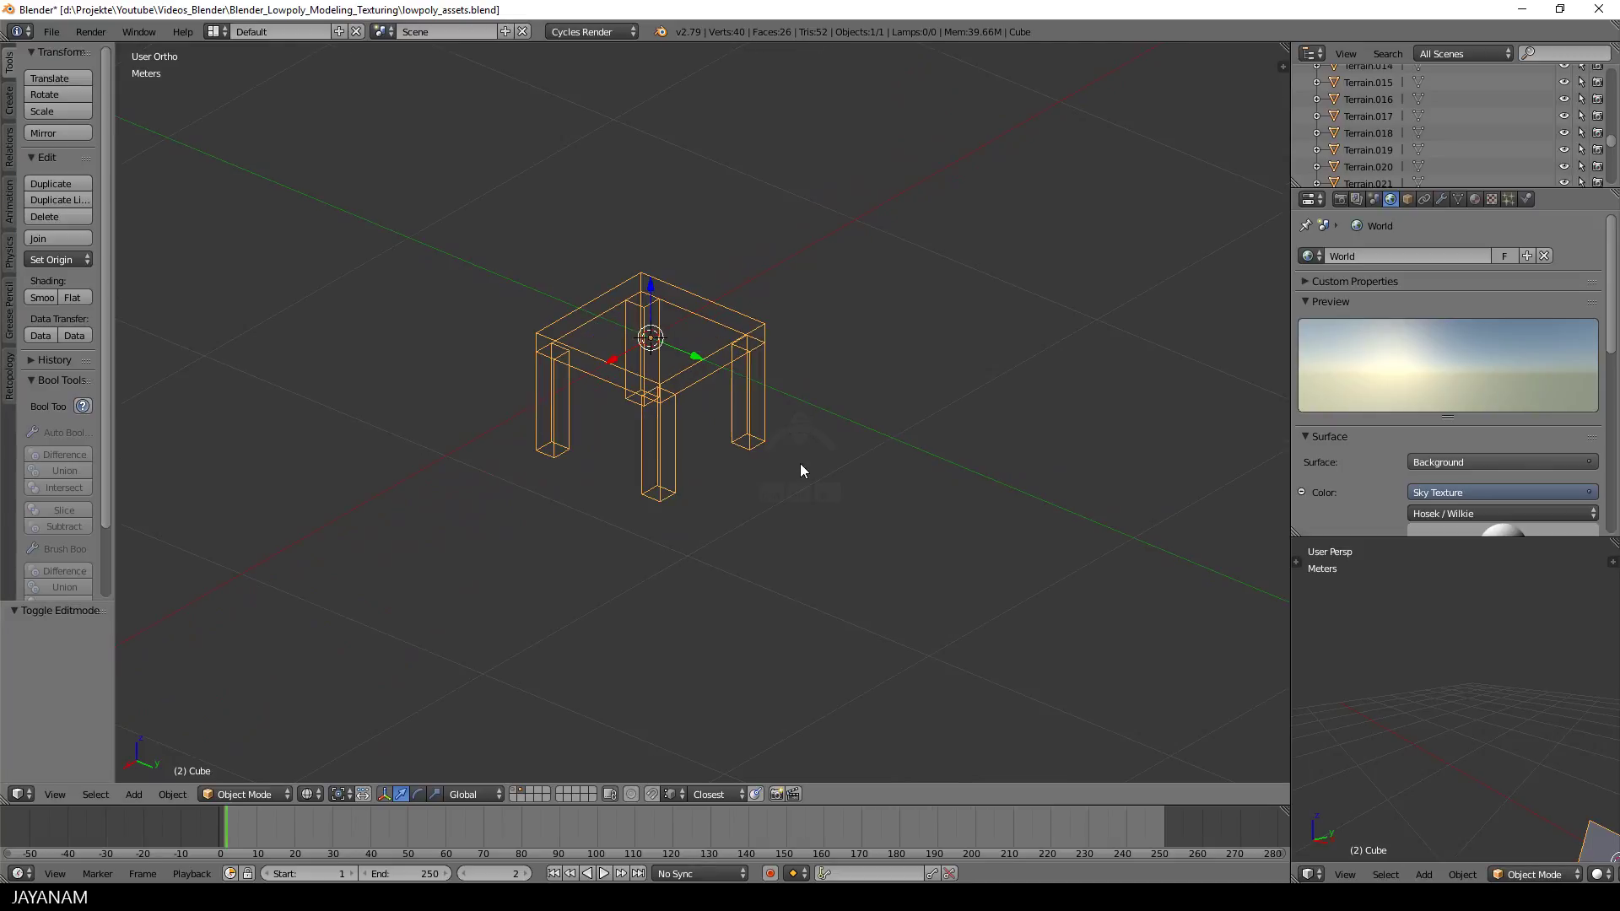
{"action": "key", "text": "Tab"}
{"action": "left_click", "coordinate": [885, 442]}
{"action": "key", "text": "ctrl+KP_1"}
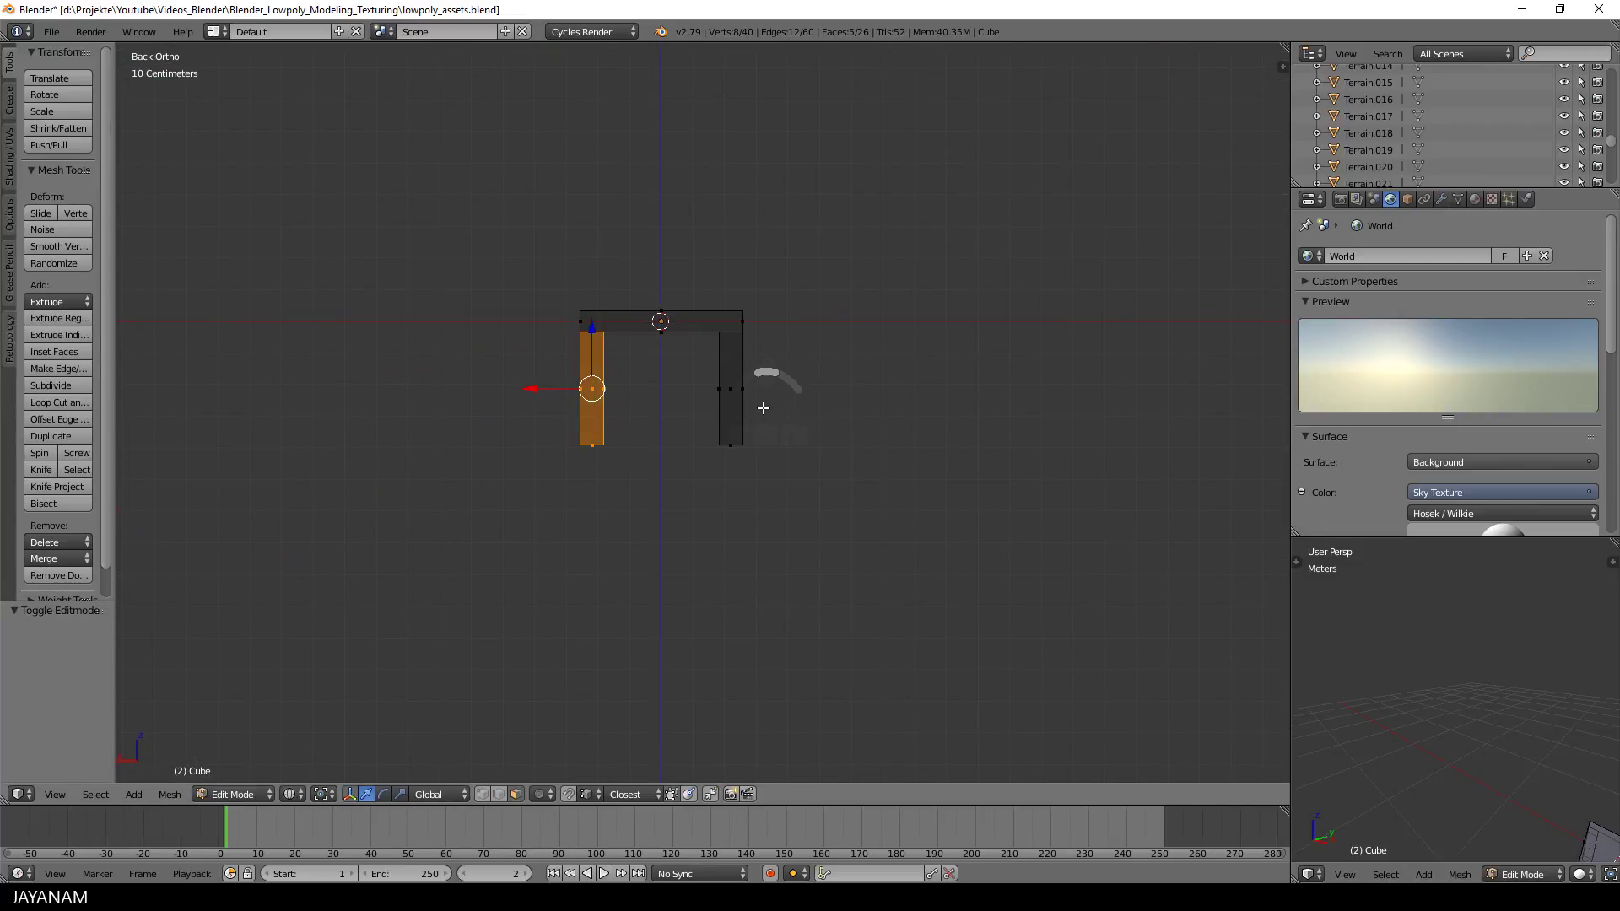
{"action": "key", "text": "l"}
{"action": "key", "text": "a"}
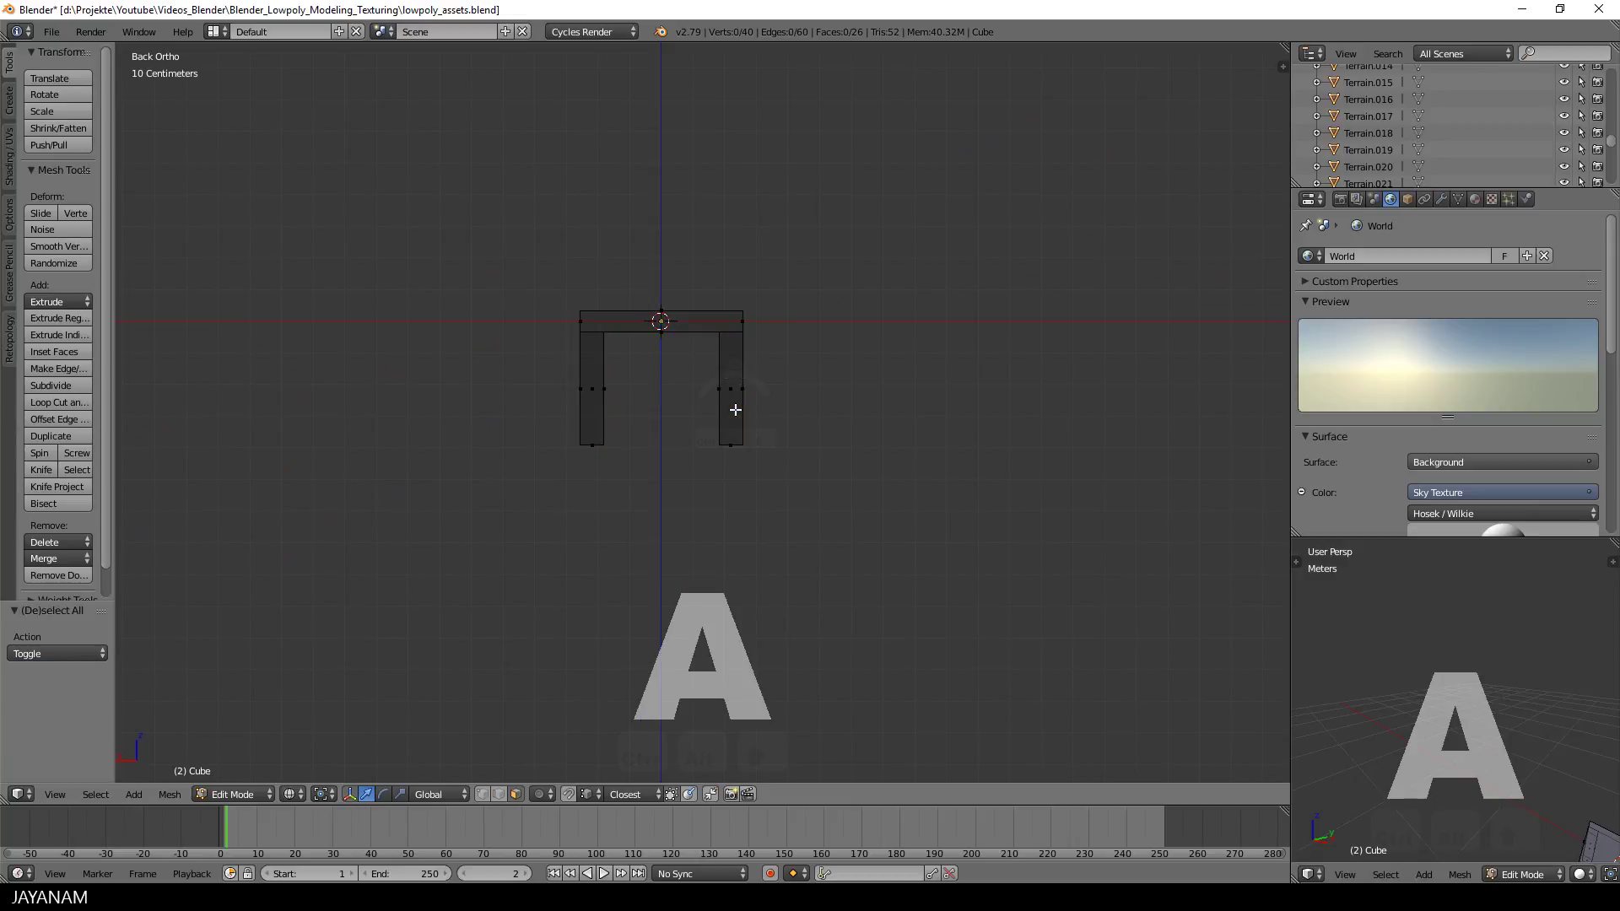
{"action": "mouse_move", "coordinate": [735, 410]}
{"action": "middle_mouse_down"}
{"action": "mouse_move", "coordinate": [850, 424]}
{"action": "mouse_move", "coordinate": [738, 409]}
{"action": "middle_mouse_up"}
{"action": "key", "text": "l"}
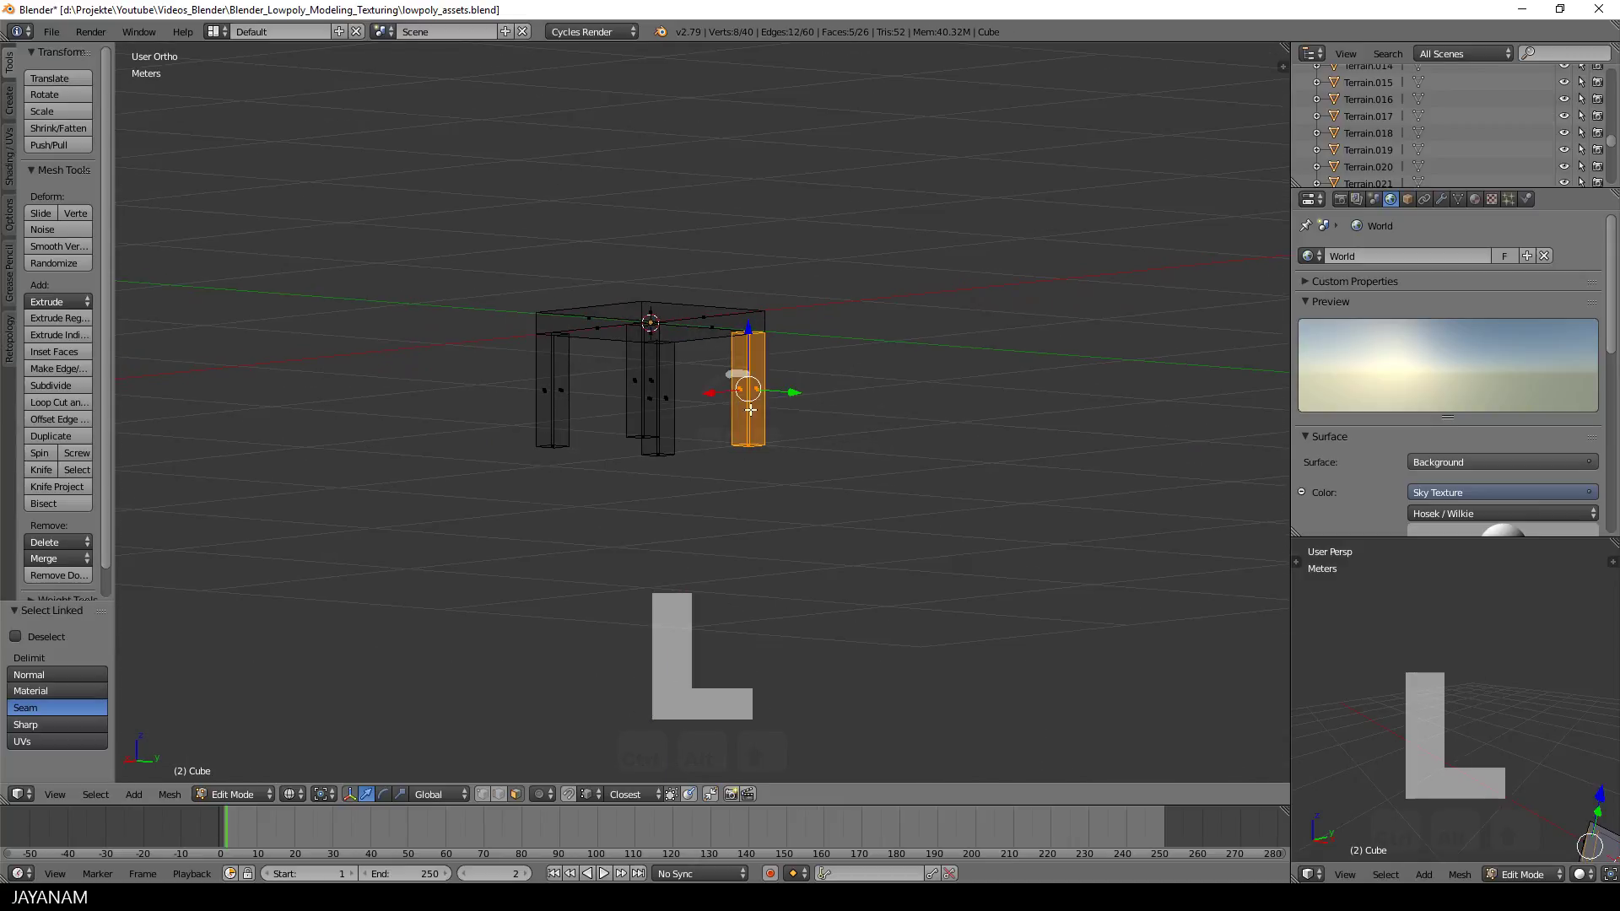
{"action": "key", "text": "ctrl+KP_1"}
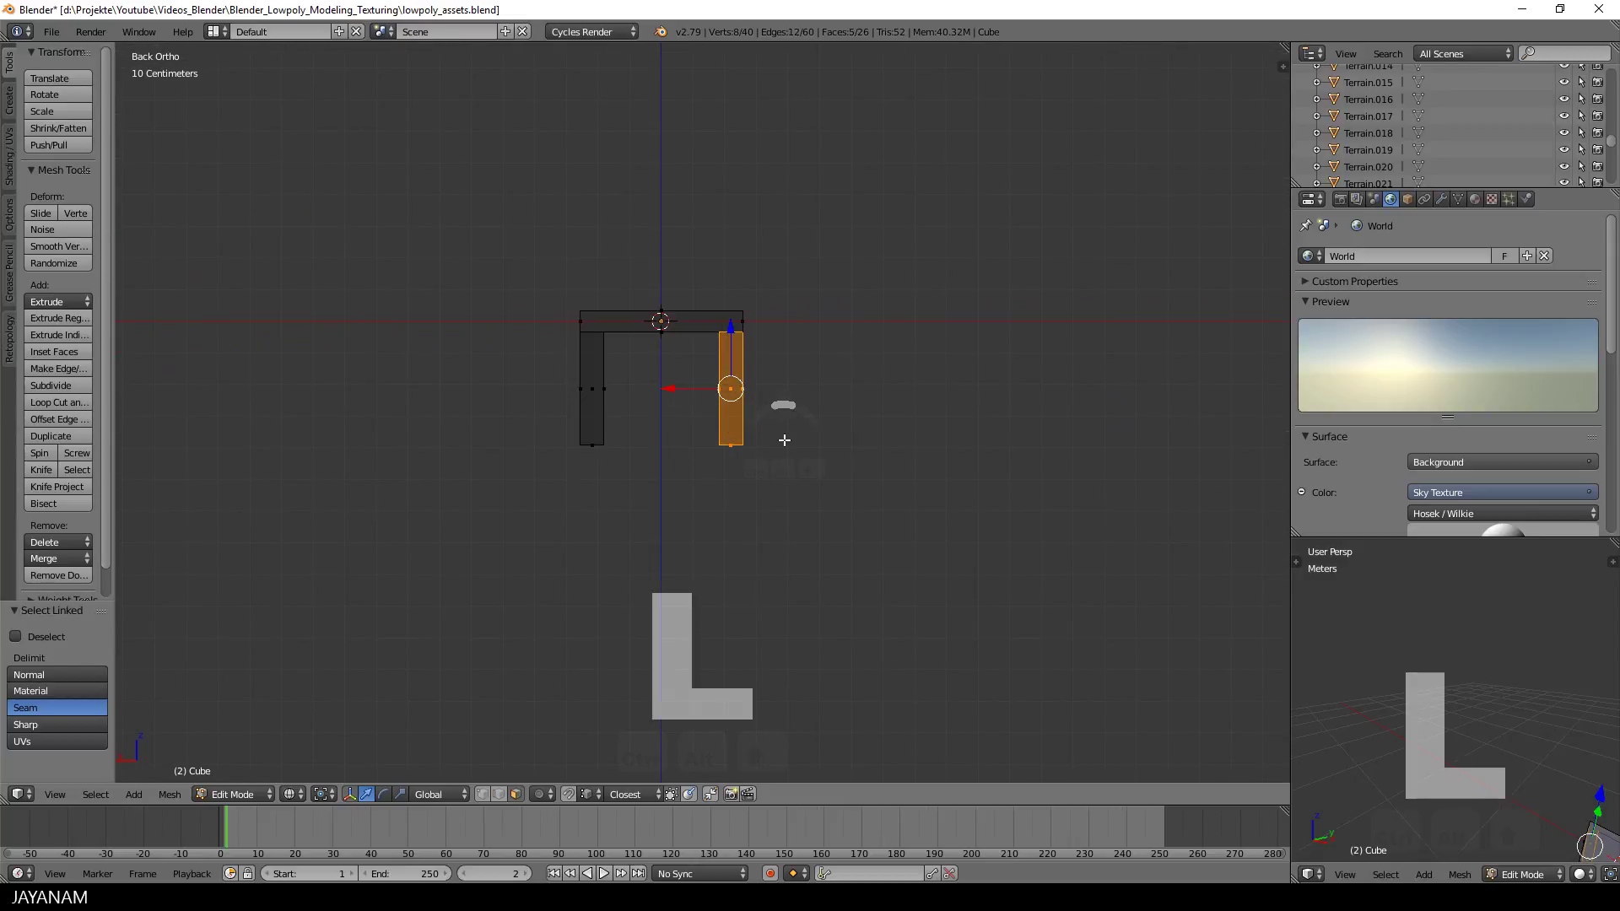
- Duplicate the back leg, flip it 180° around X, and set it onto the seat
{"action": "key", "text": "shift+d"}
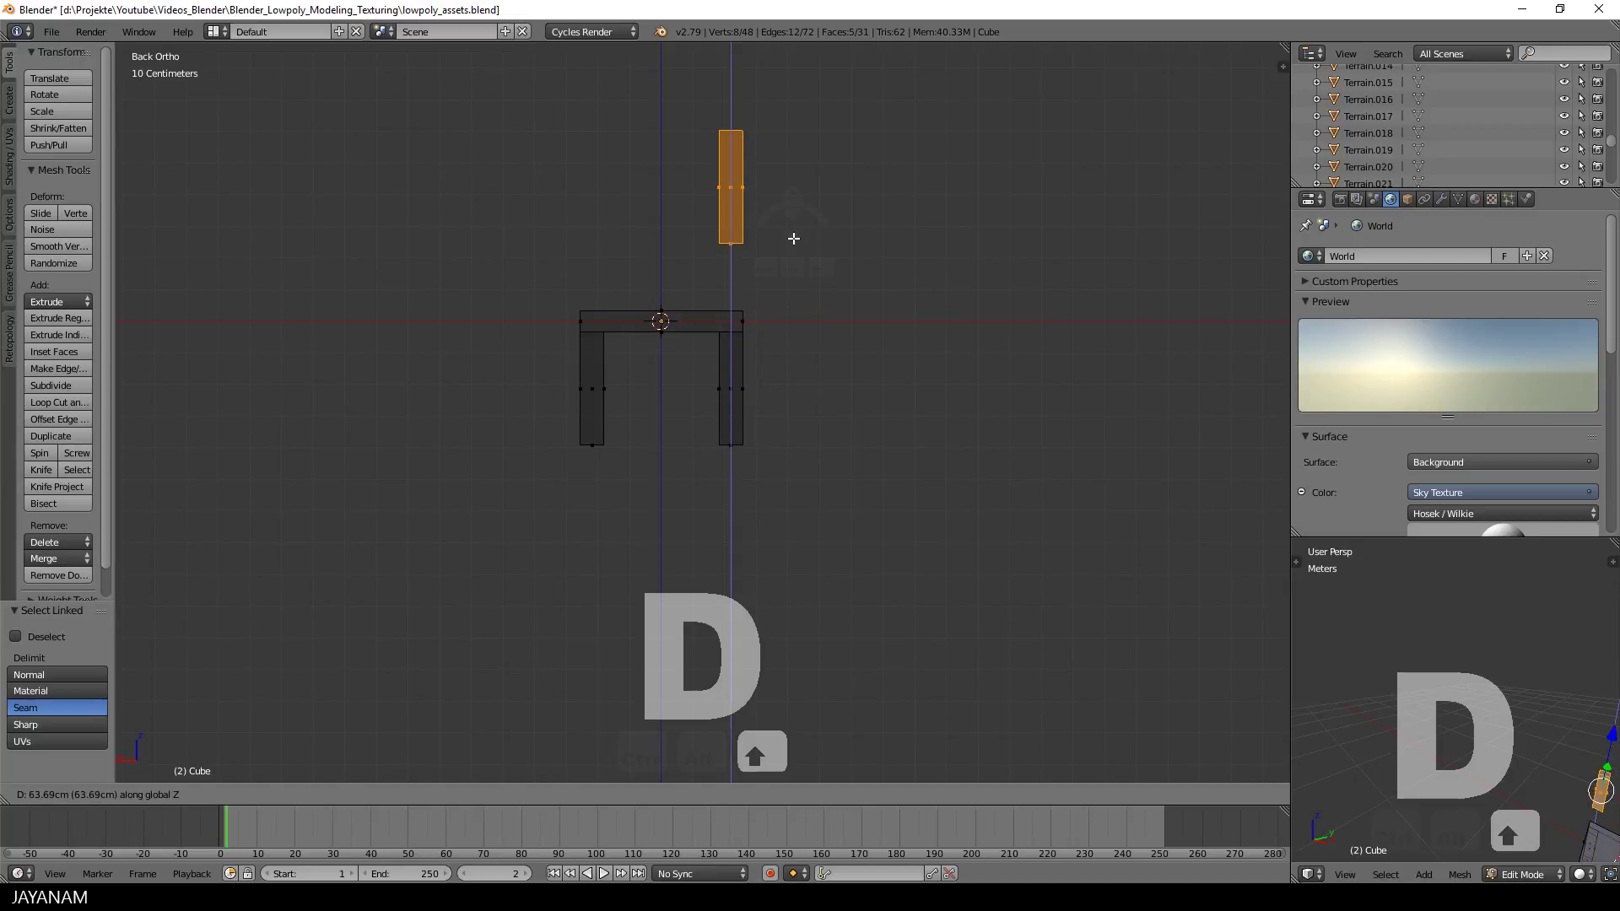
{"action": "left_click", "coordinate": [793, 242]}
{"action": "key", "text": "r"}
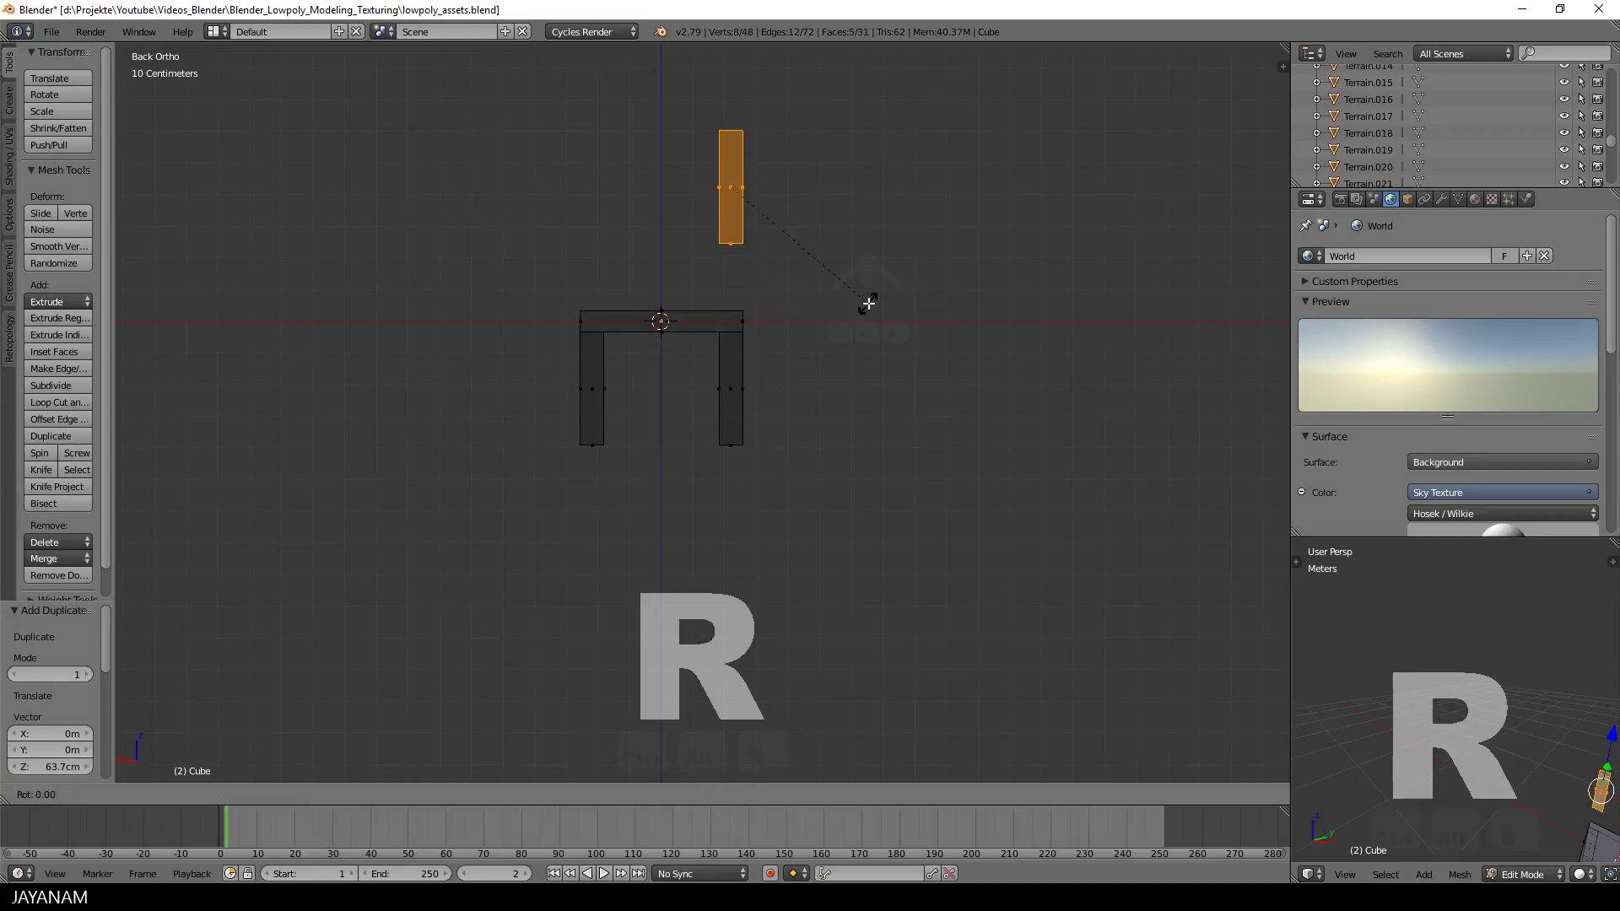
{"action": "type", "text": "x"}
{"action": "type", "text": "180"}
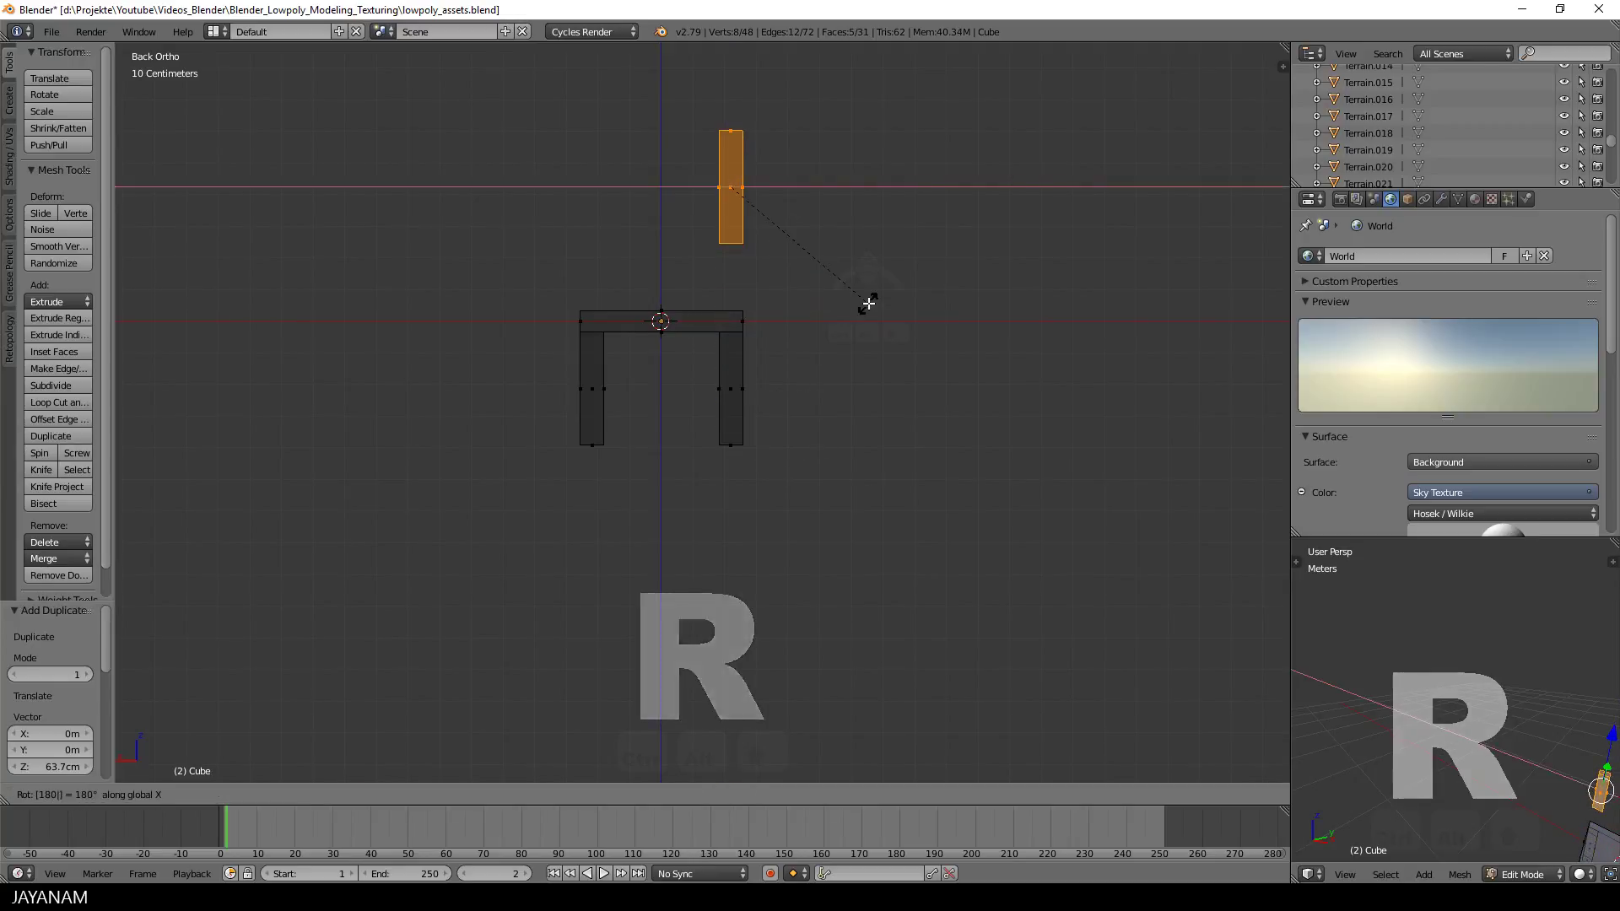
{"action": "key", "text": "Return"}
{"action": "key", "text": "g"}
{"action": "key", "text": "z"}
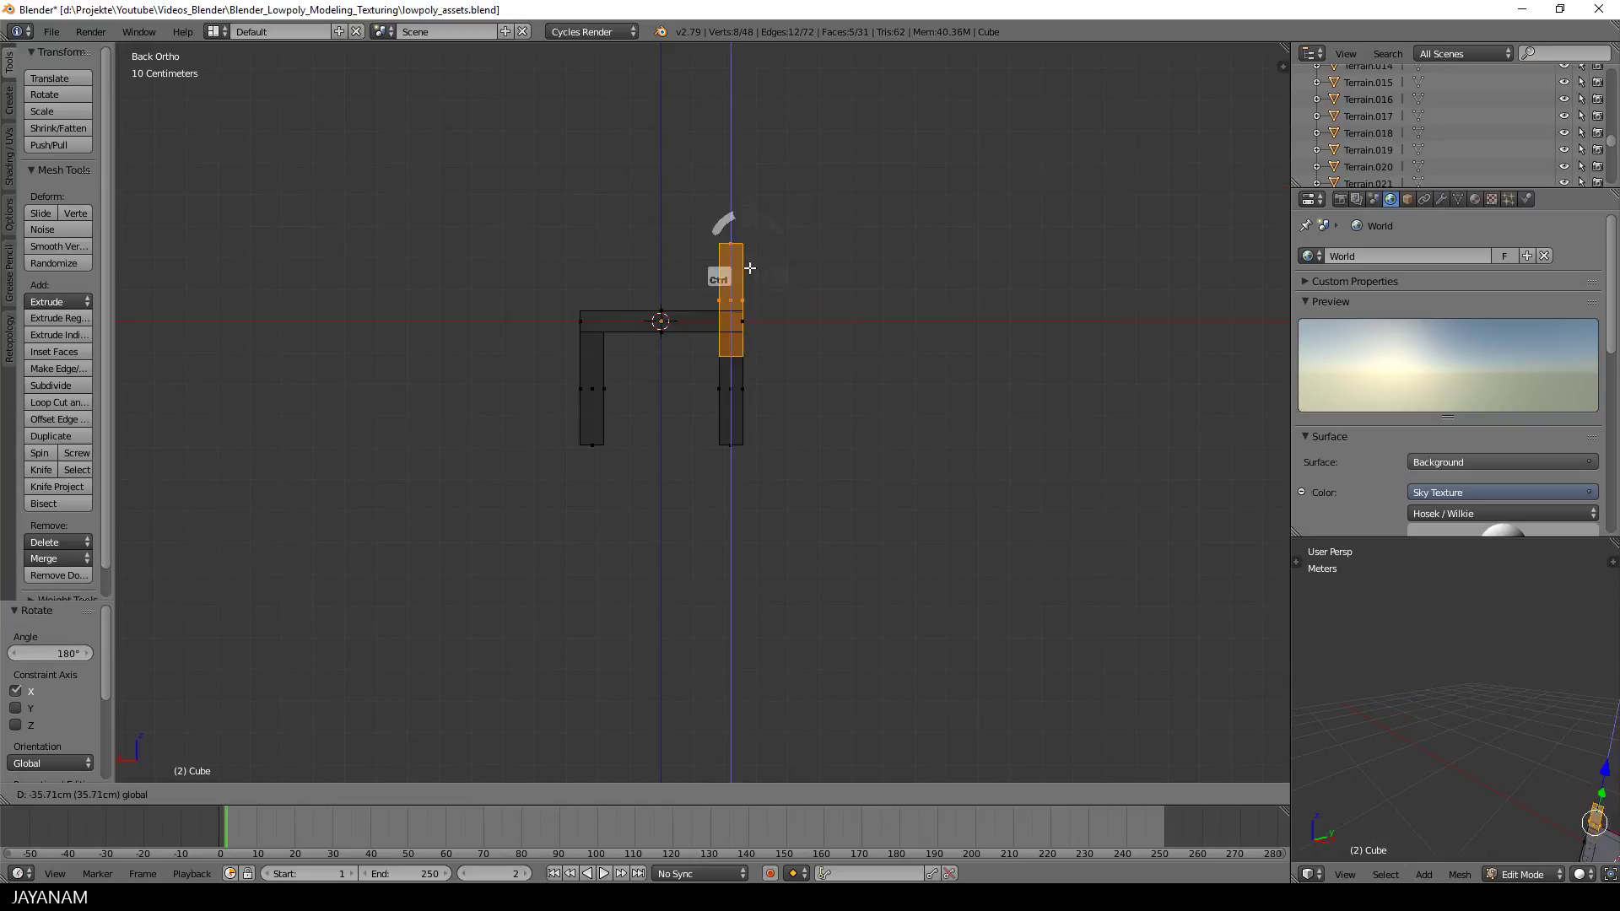
{"action": "left_click", "coordinate": [717, 326]}
- Raise the post's top face to backrest height, then lower it slightly in side view
{"action": "middle_click_drag", "start_coordinate": [717, 325], "coordinate": [958, 354]}
{"action": "middle_click_drag", "start_coordinate": [857, 261], "coordinate": [751, 255]}
{"action": "left_click", "coordinate": [750, 230]}
{"action": "key", "text": "g"}
{"action": "key", "text": "z"}
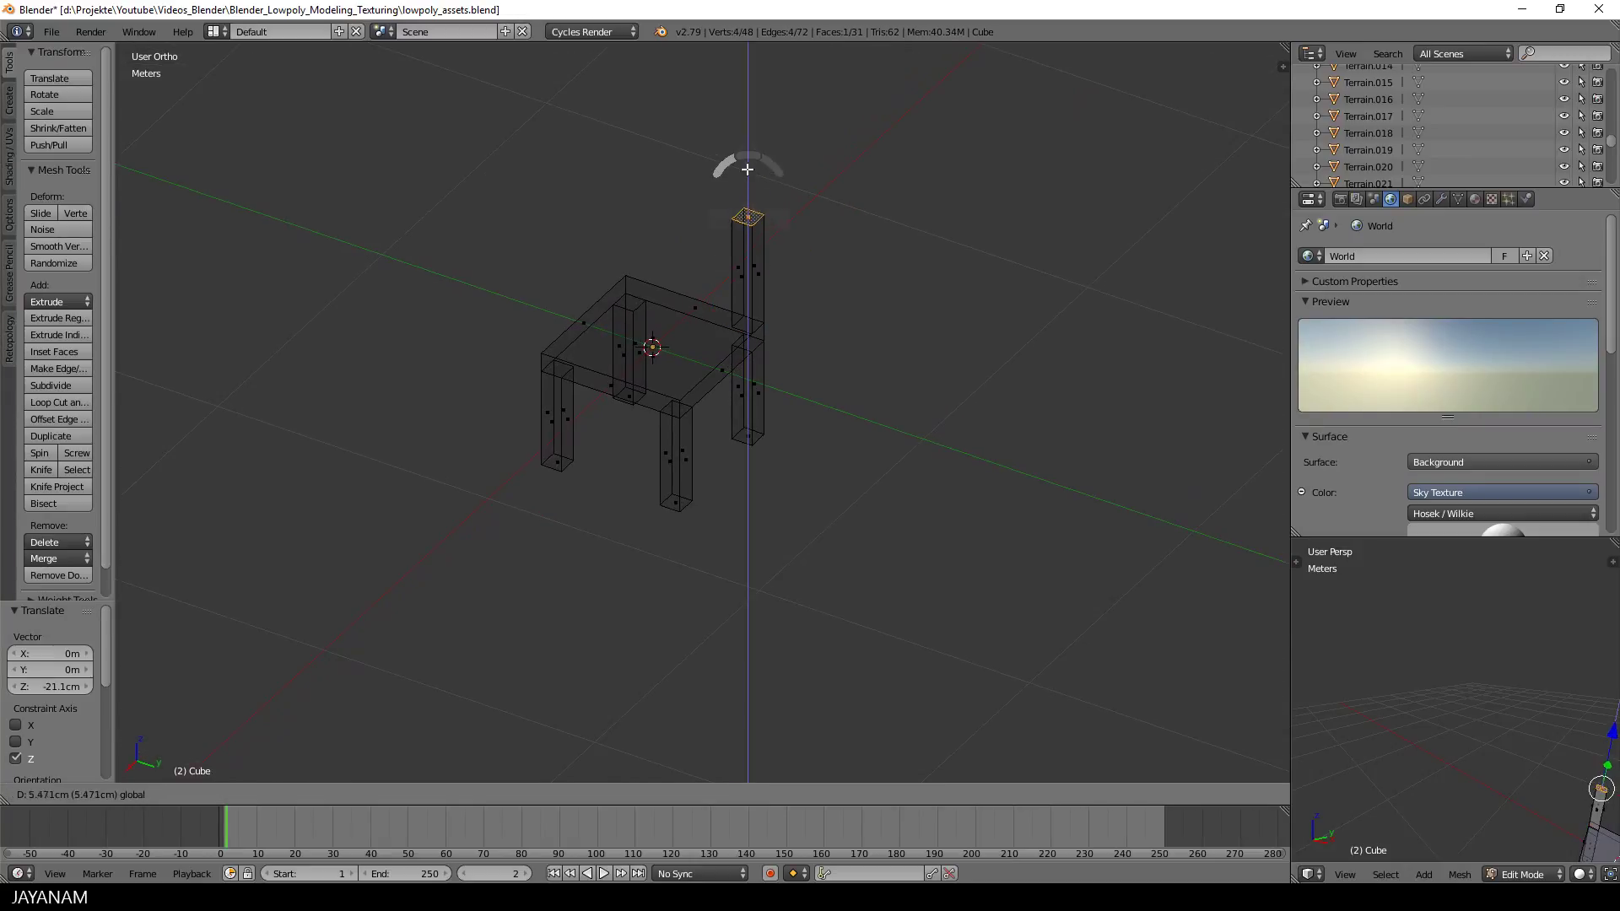
{"action": "left_click", "coordinate": [749, 134]}
{"action": "key", "text": "KP_3"}
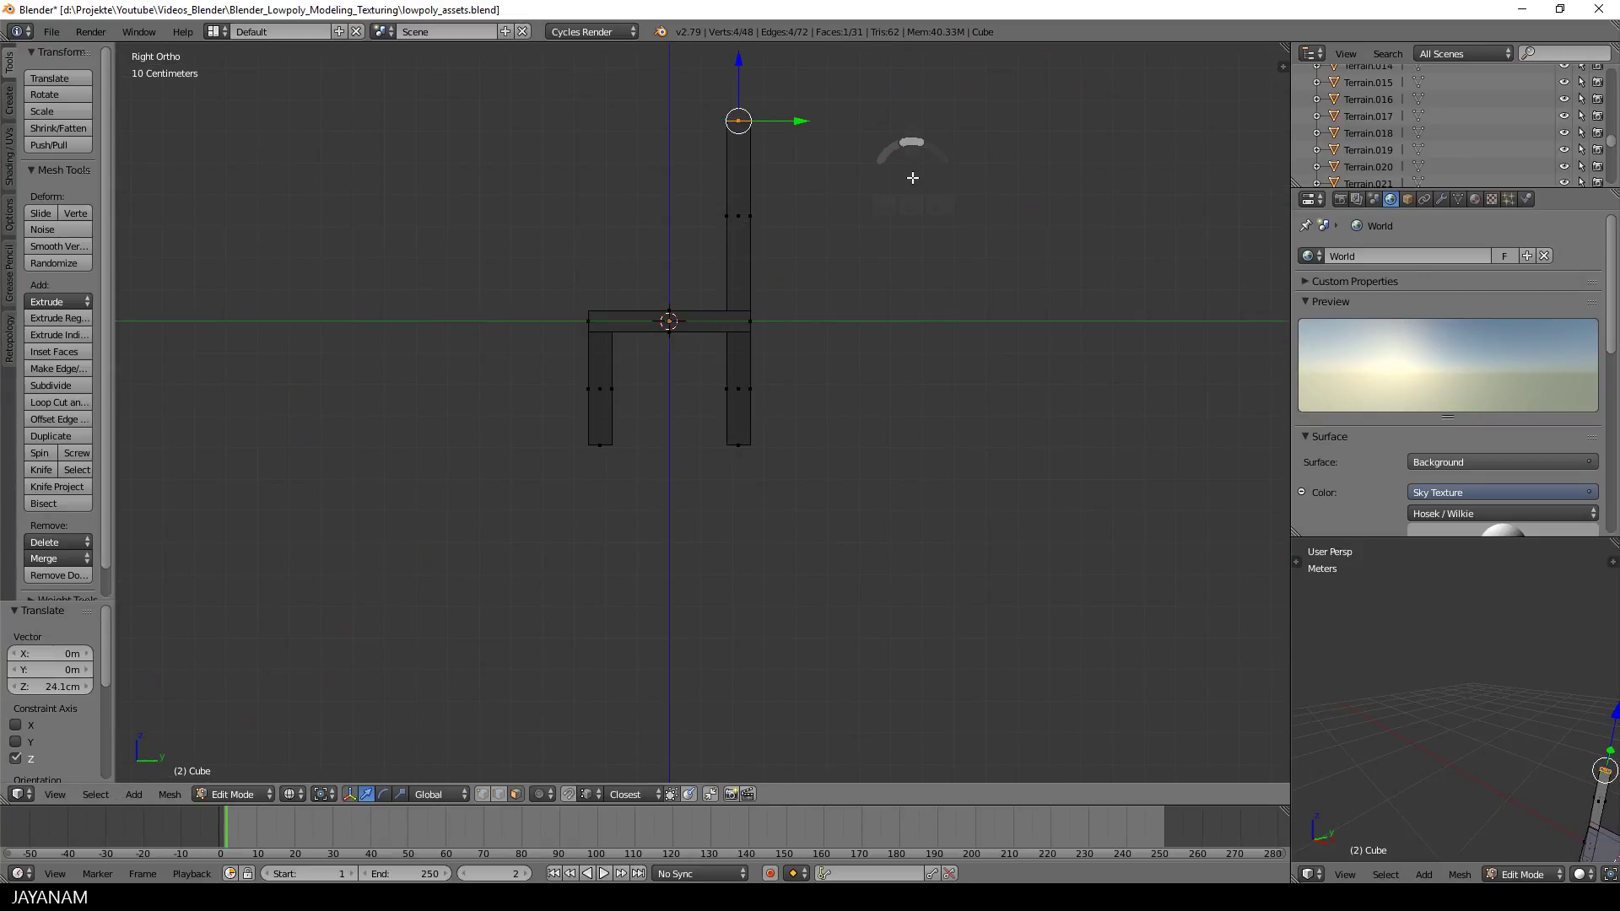
{"action": "key", "text": "g"}
{"action": "key", "text": "z"}
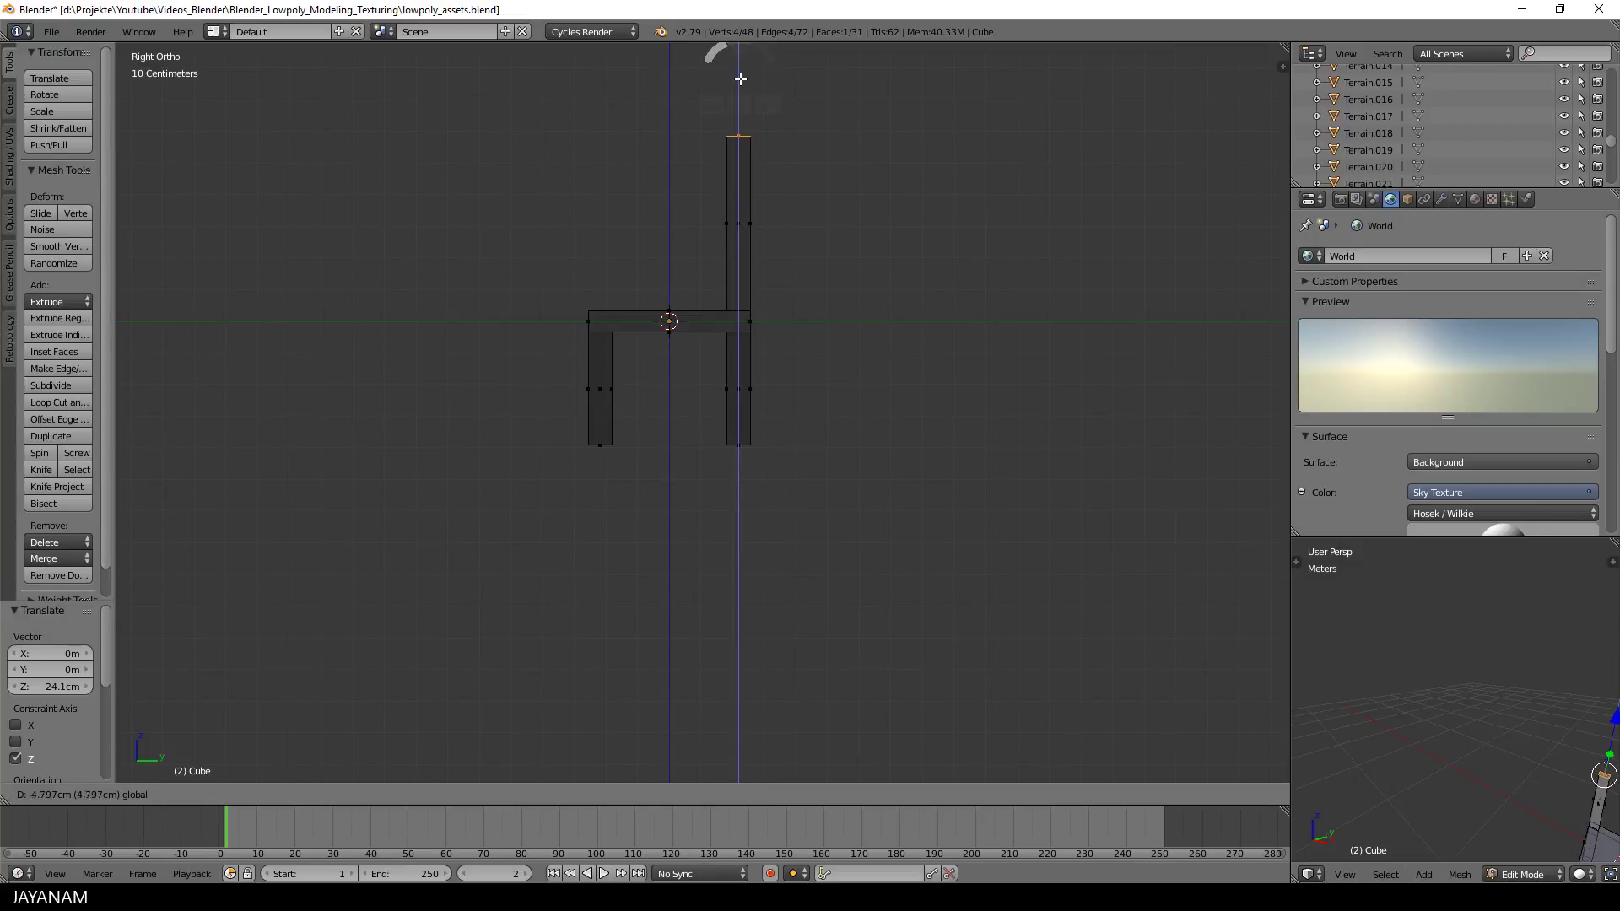
{"action": "left_click", "coordinate": [744, 87]}
- Duplicate the post and place the copy as the second back post
{"action": "key", "text": "l"}
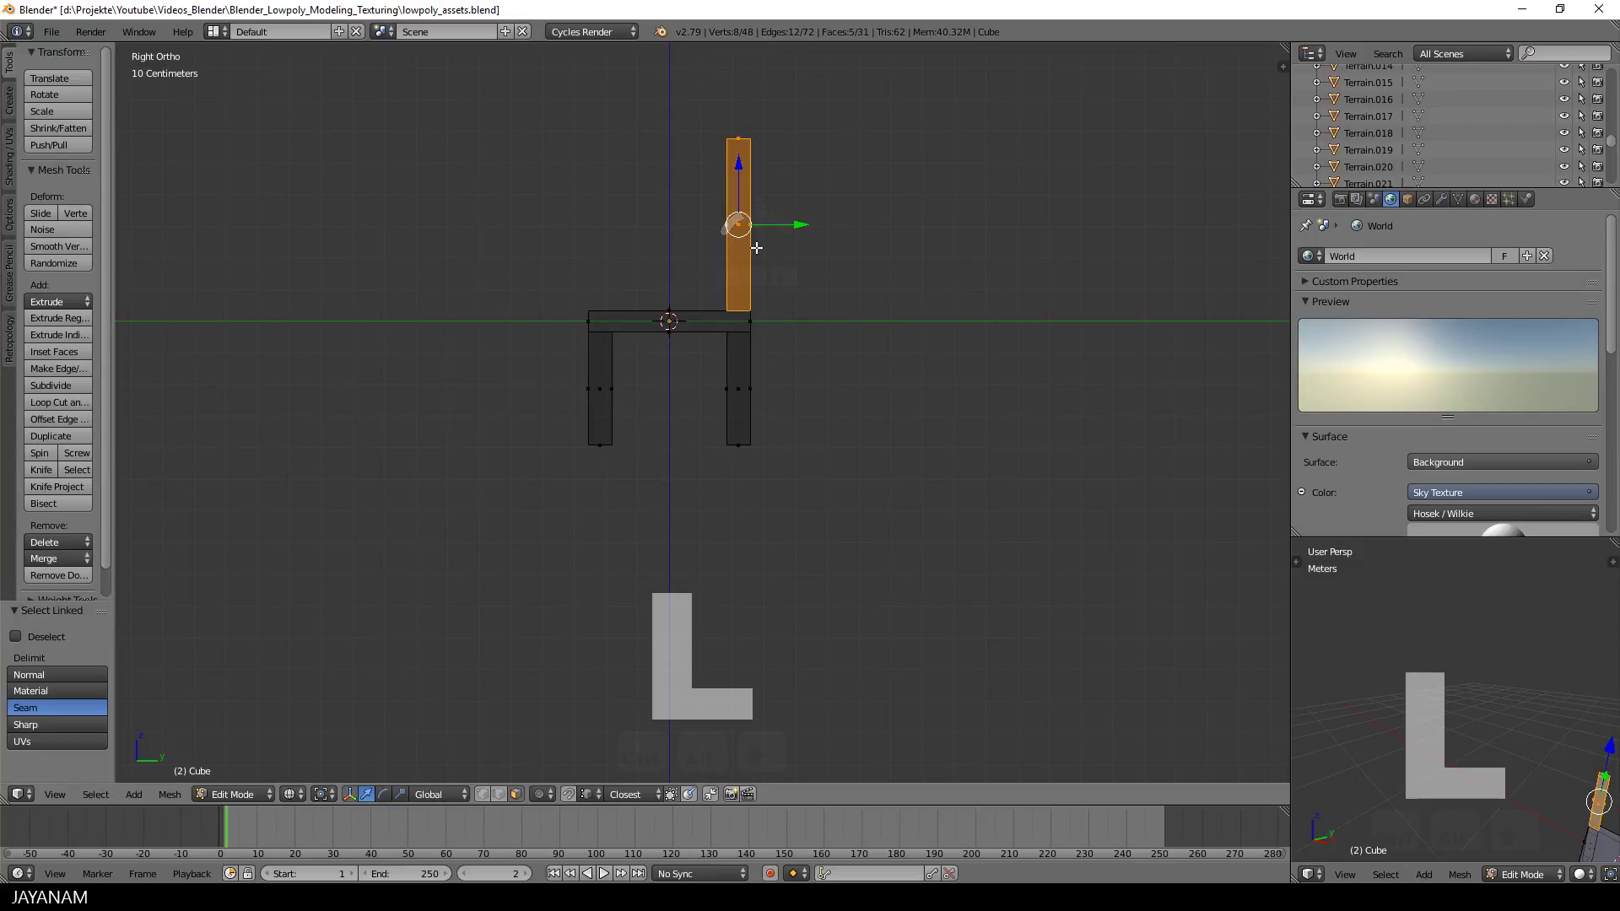
{"action": "key", "text": "shift+d"}
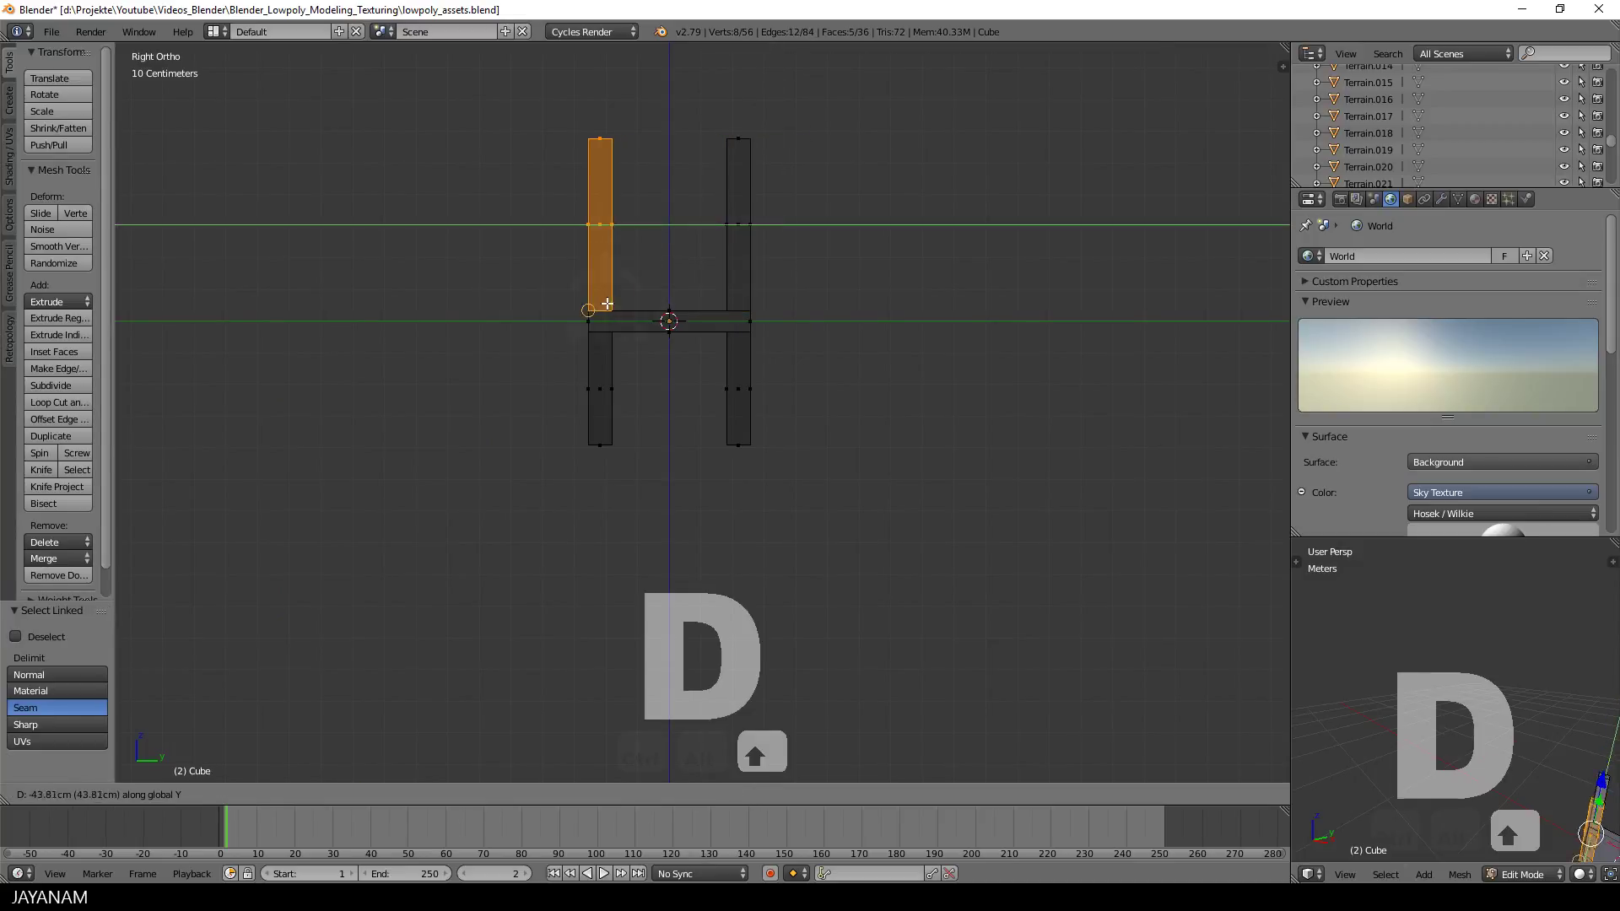
{"action": "left_click", "coordinate": [598, 314]}
{"action": "middle_click_drag", "start_coordinate": [817, 297], "coordinate": [742, 341]}
{"action": "scroll", "coordinate": [919, 329], "scroll_direction": "down", "scroll_amount": 2}
{"action": "scroll", "coordinate": [794, 355], "scroll_direction": "up", "scroll_amount": 2}
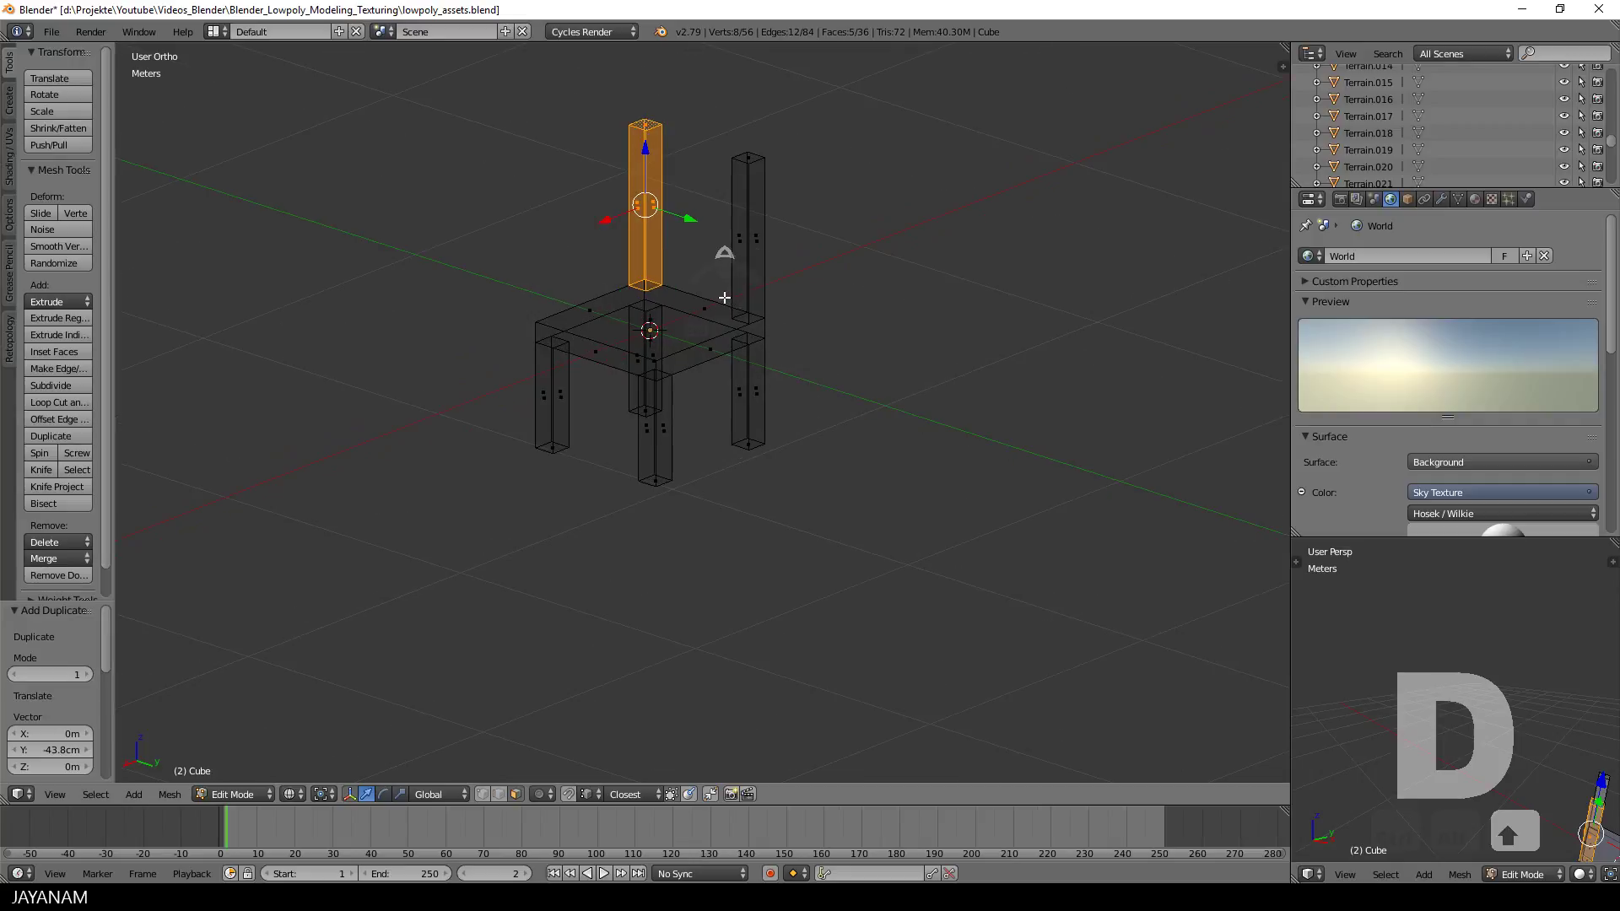
- In side view, duplicate a back-post face and move the copy along Y to centre it between the posts
{"action": "key", "text": "KP_3"}
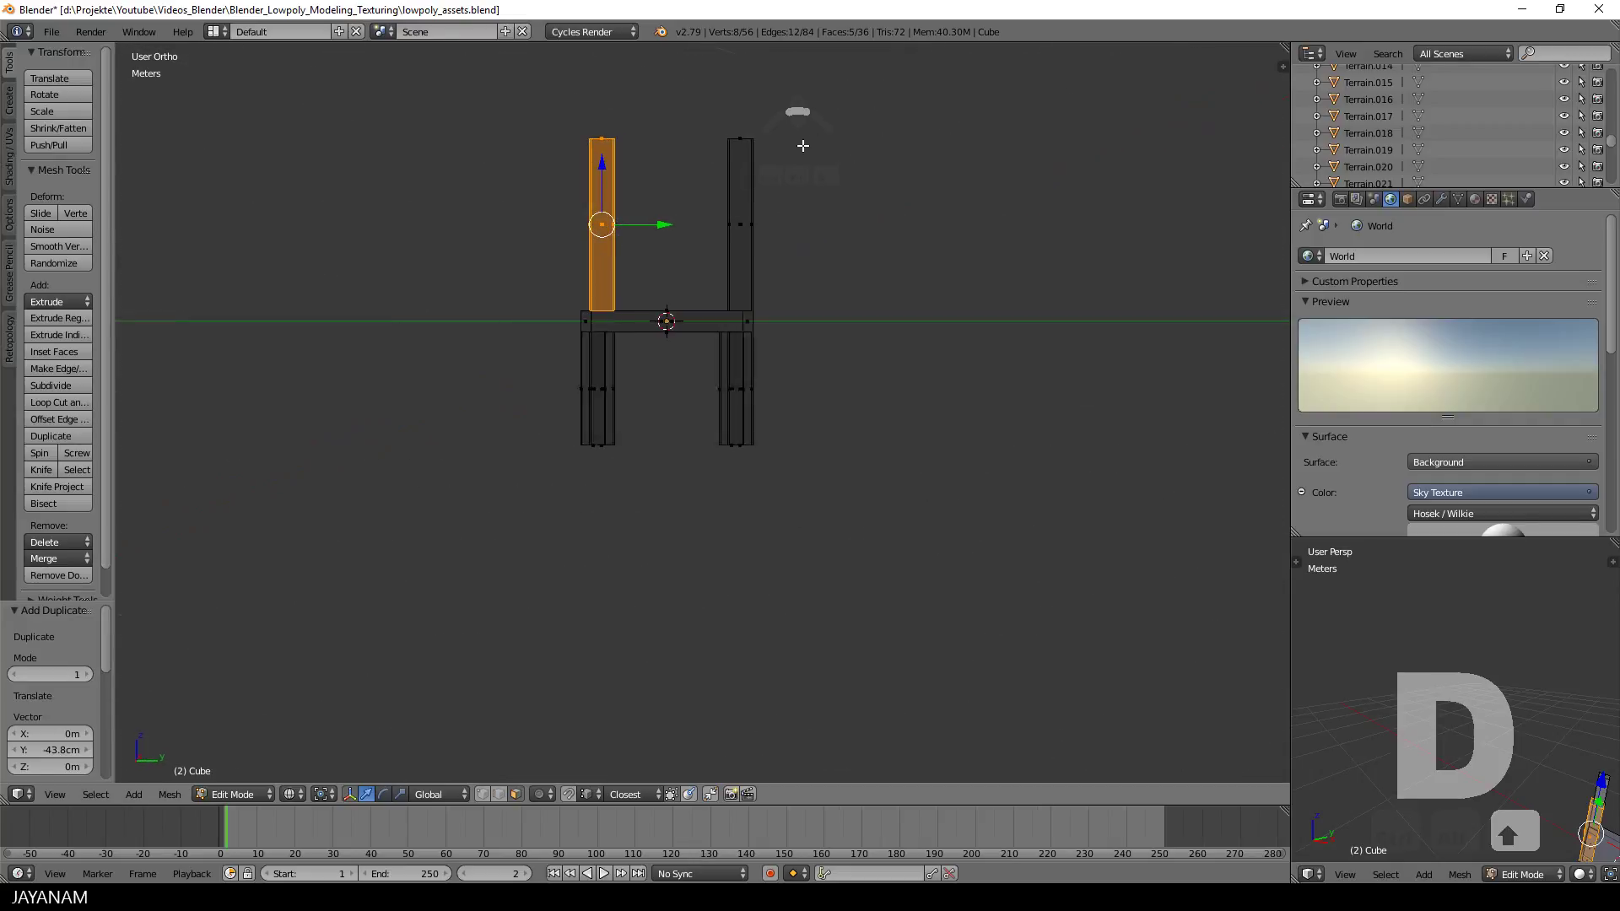
{"action": "key", "text": "shift+d"}
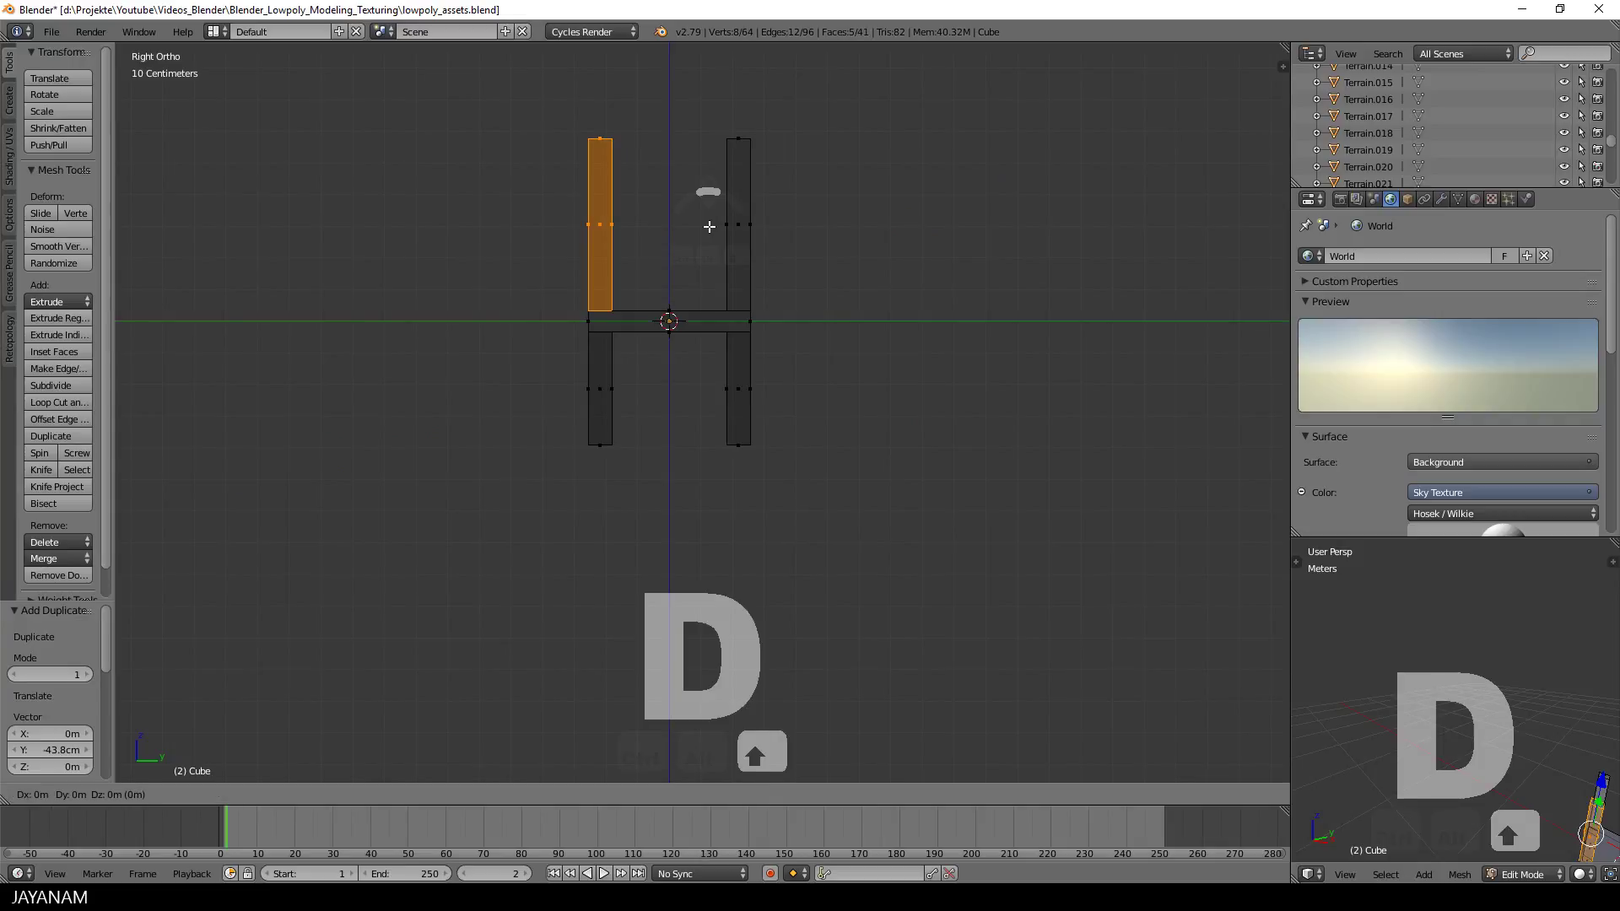
{"action": "right_click", "coordinate": [822, 226]}
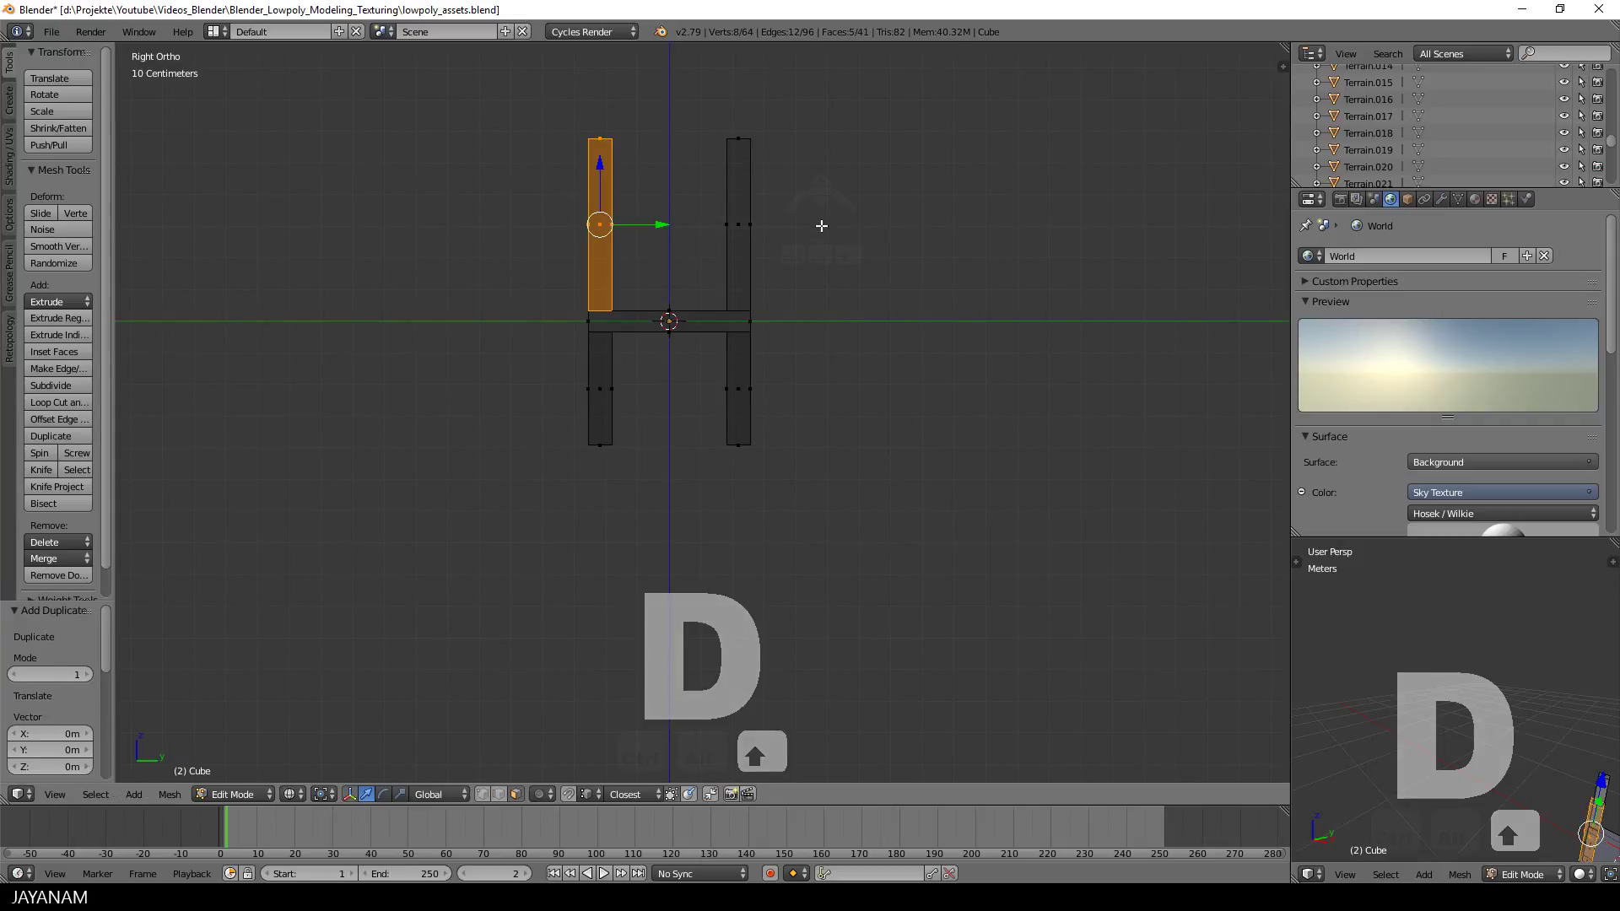
{"action": "key", "text": "shift+d"}
{"action": "key", "text": "x"}
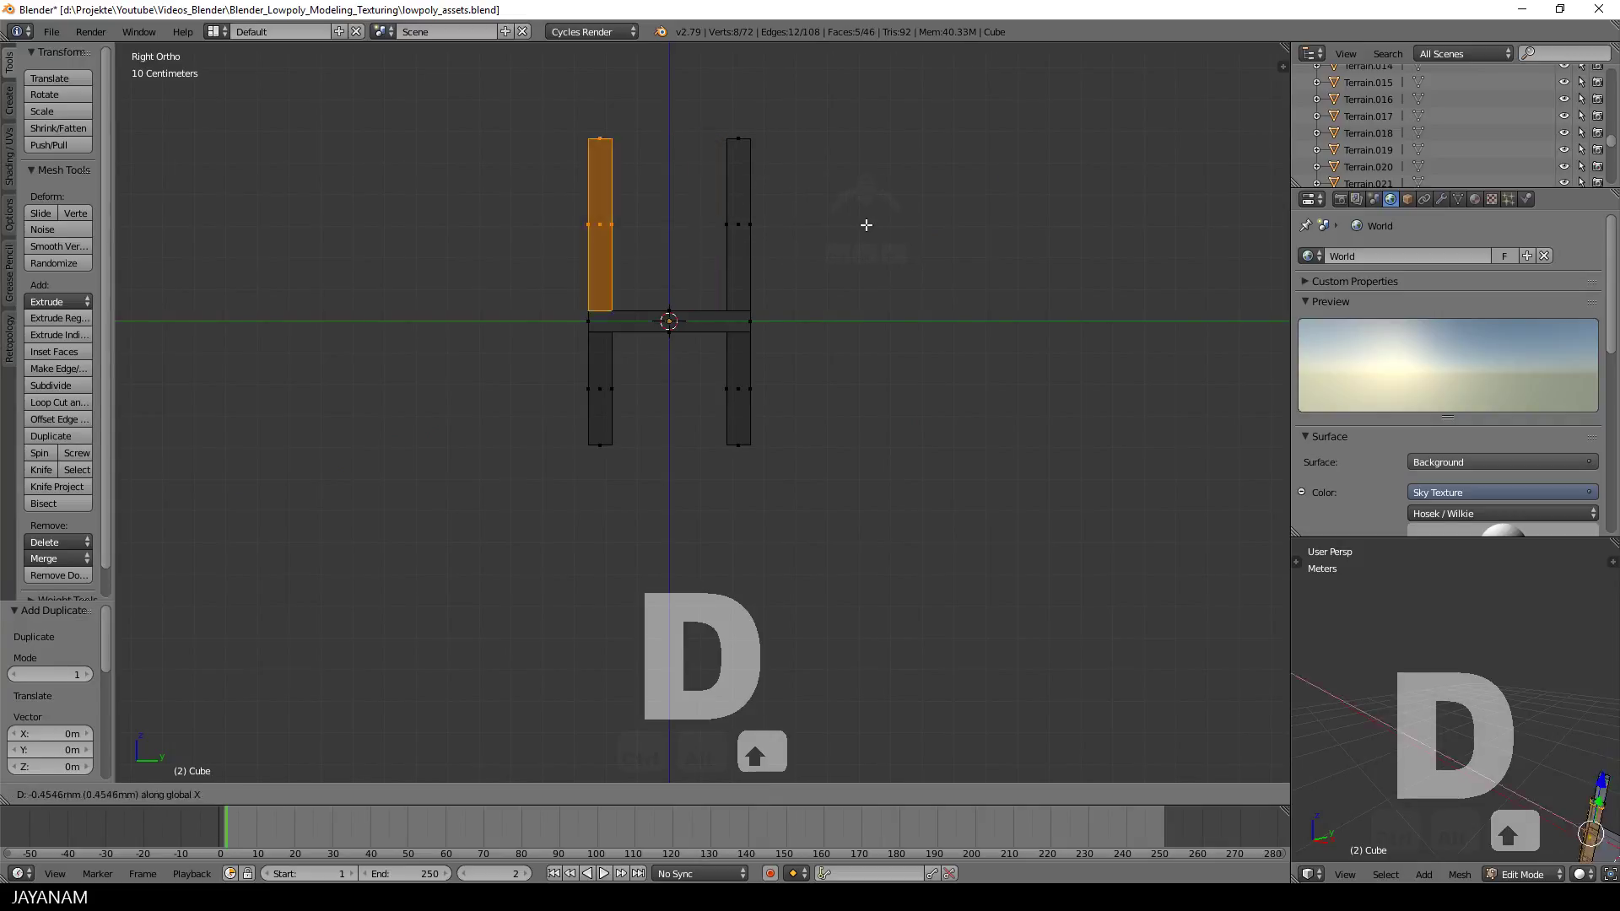
{"action": "key", "text": "y"}
{"action": "left_click", "coordinate": [857, 234]}
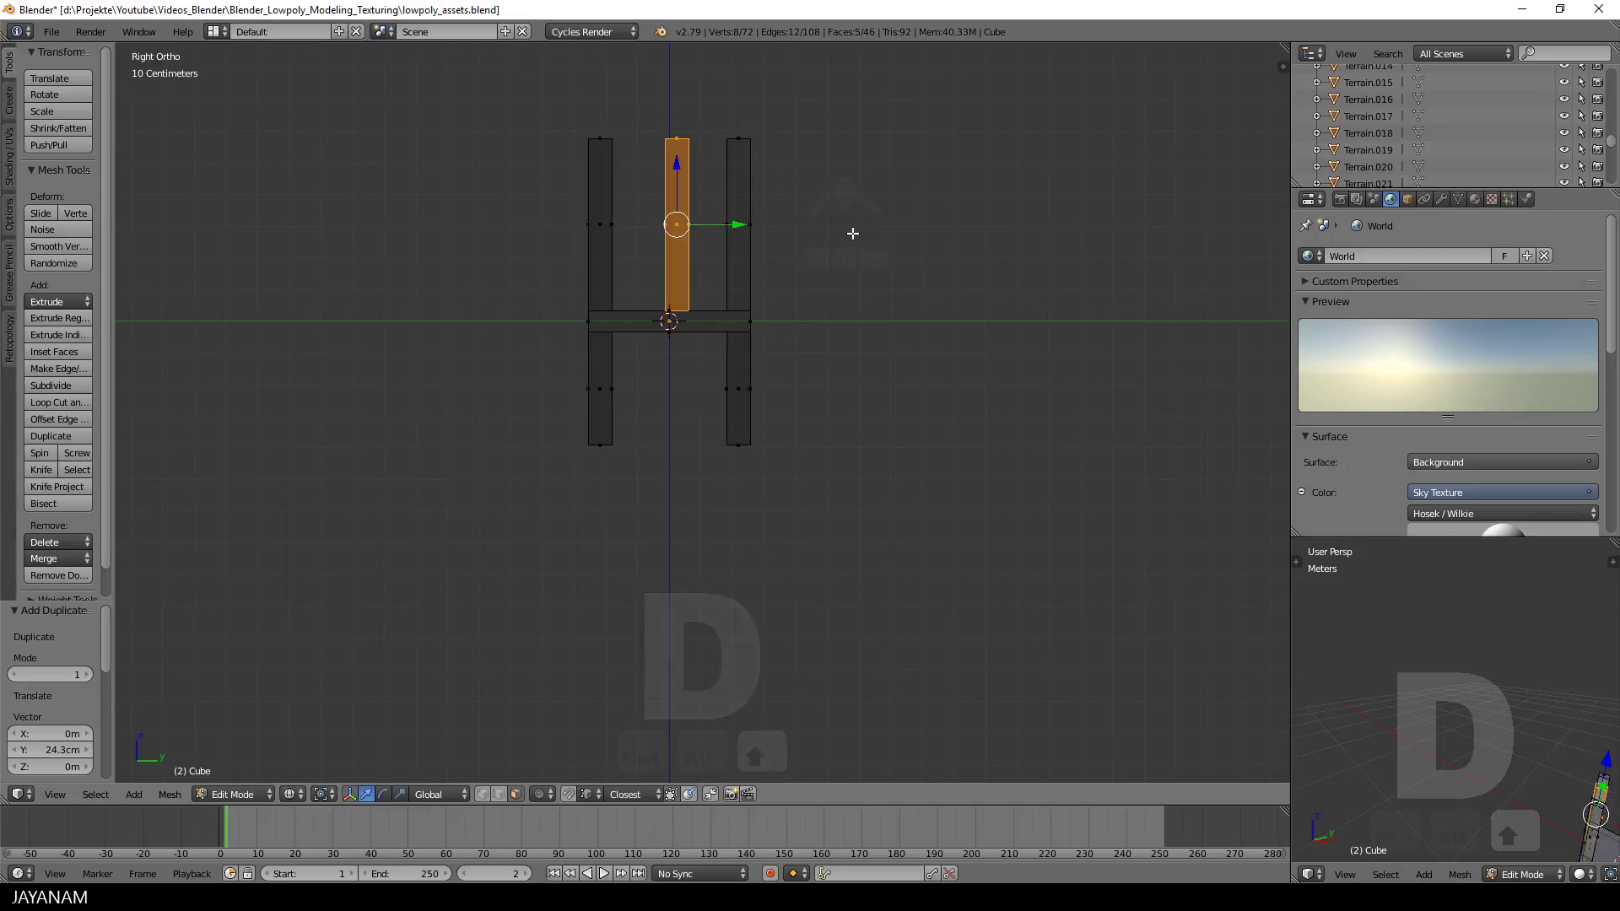
- Rotate the copy 90° about Y, then 90° about Z, to form a horizontal bar
{"action": "key", "text": "r"}
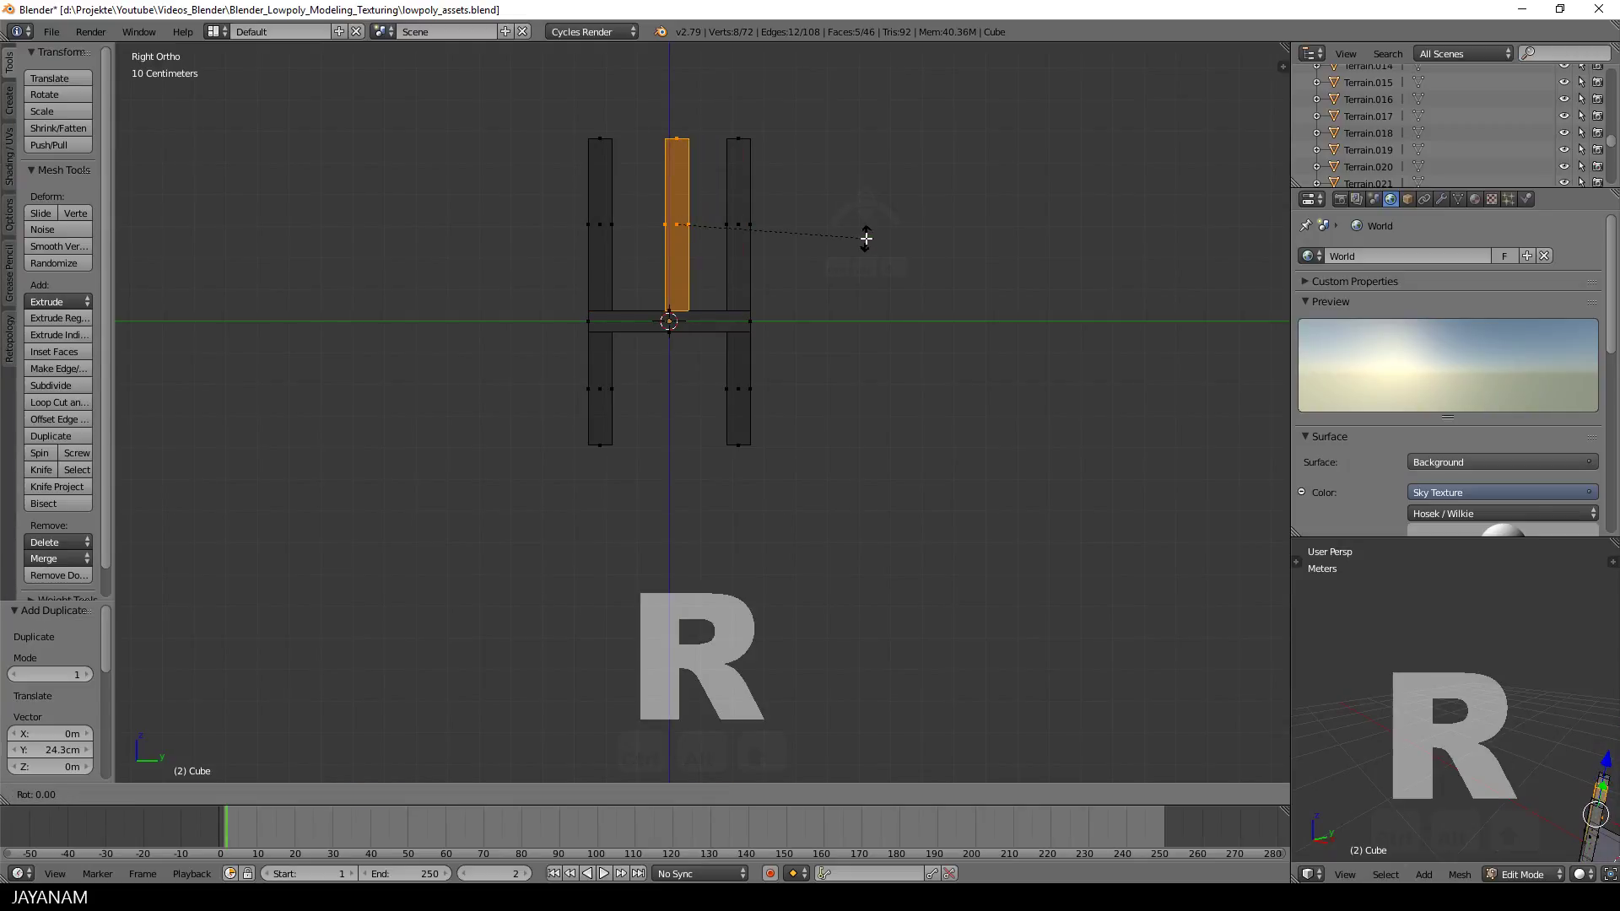
{"action": "type", "text": "y"}
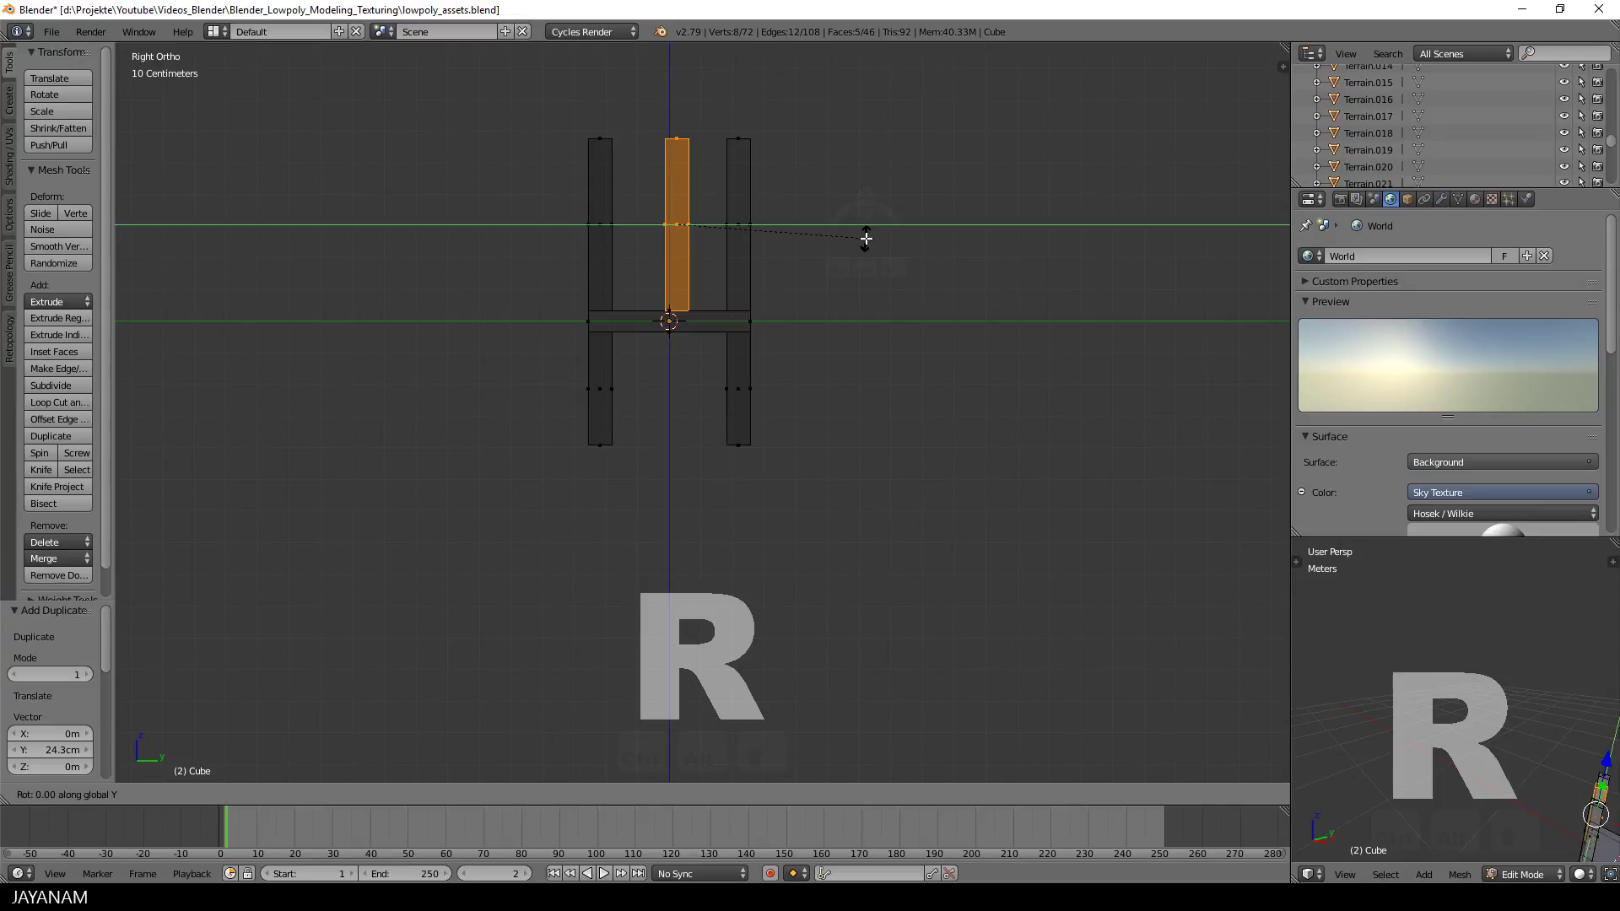
{"action": "type", "text": "90"}
{"action": "key", "text": "Return"}
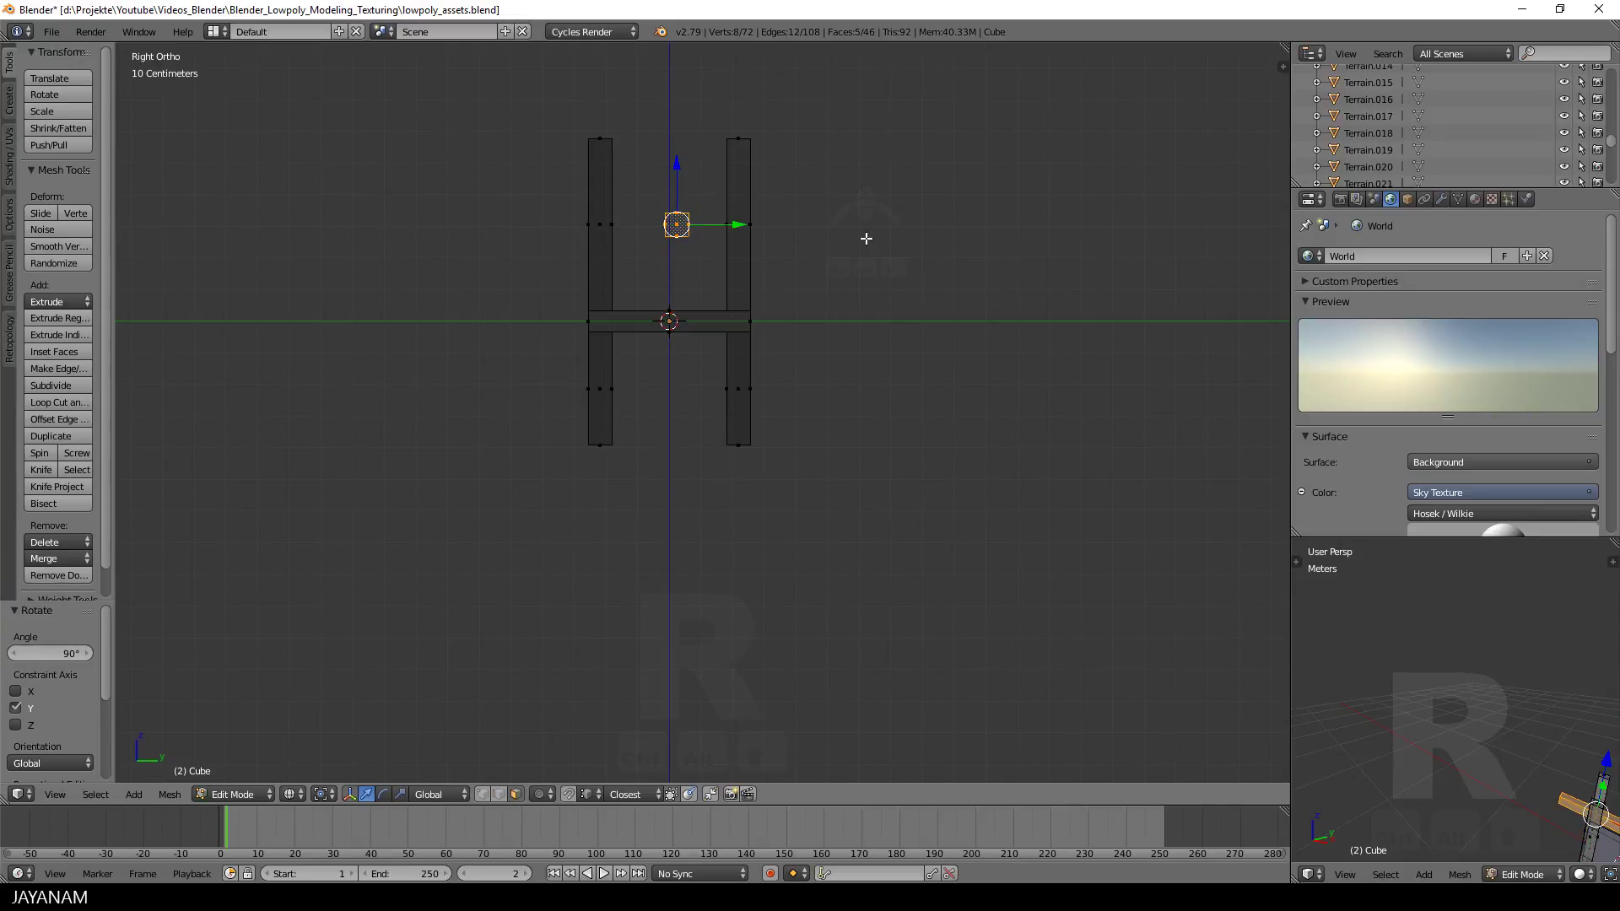
{"action": "key", "text": "r"}
{"action": "key", "text": "z"}
{"action": "key", "text": "9"}
{"action": "key", "text": "0"}
{"action": "key", "text": "Return"}
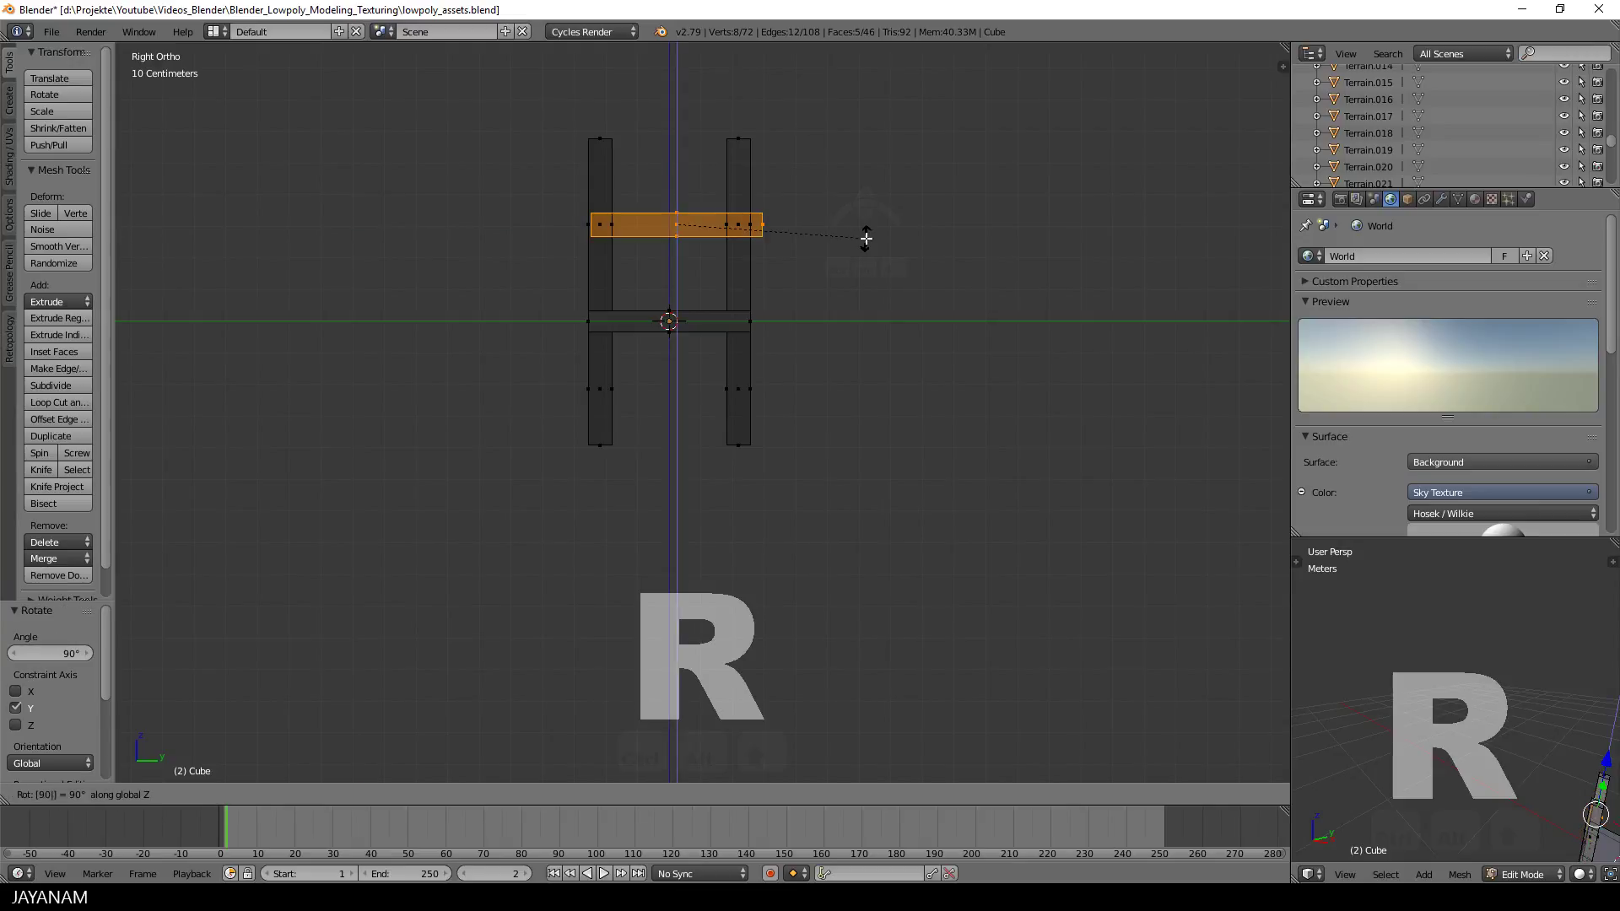
- Scale the bar along Y to narrow it
{"action": "mouse_move", "coordinate": [864, 239]}
{"action": "middle_mouse_down"}
{"action": "mouse_move", "coordinate": [802, 239]}
{"action": "mouse_move", "coordinate": [863, 253]}
{"action": "middle_mouse_up"}
{"action": "middle_click_drag", "start_coordinate": [1029, 255], "coordinate": [910, 226], "text": "alt"}
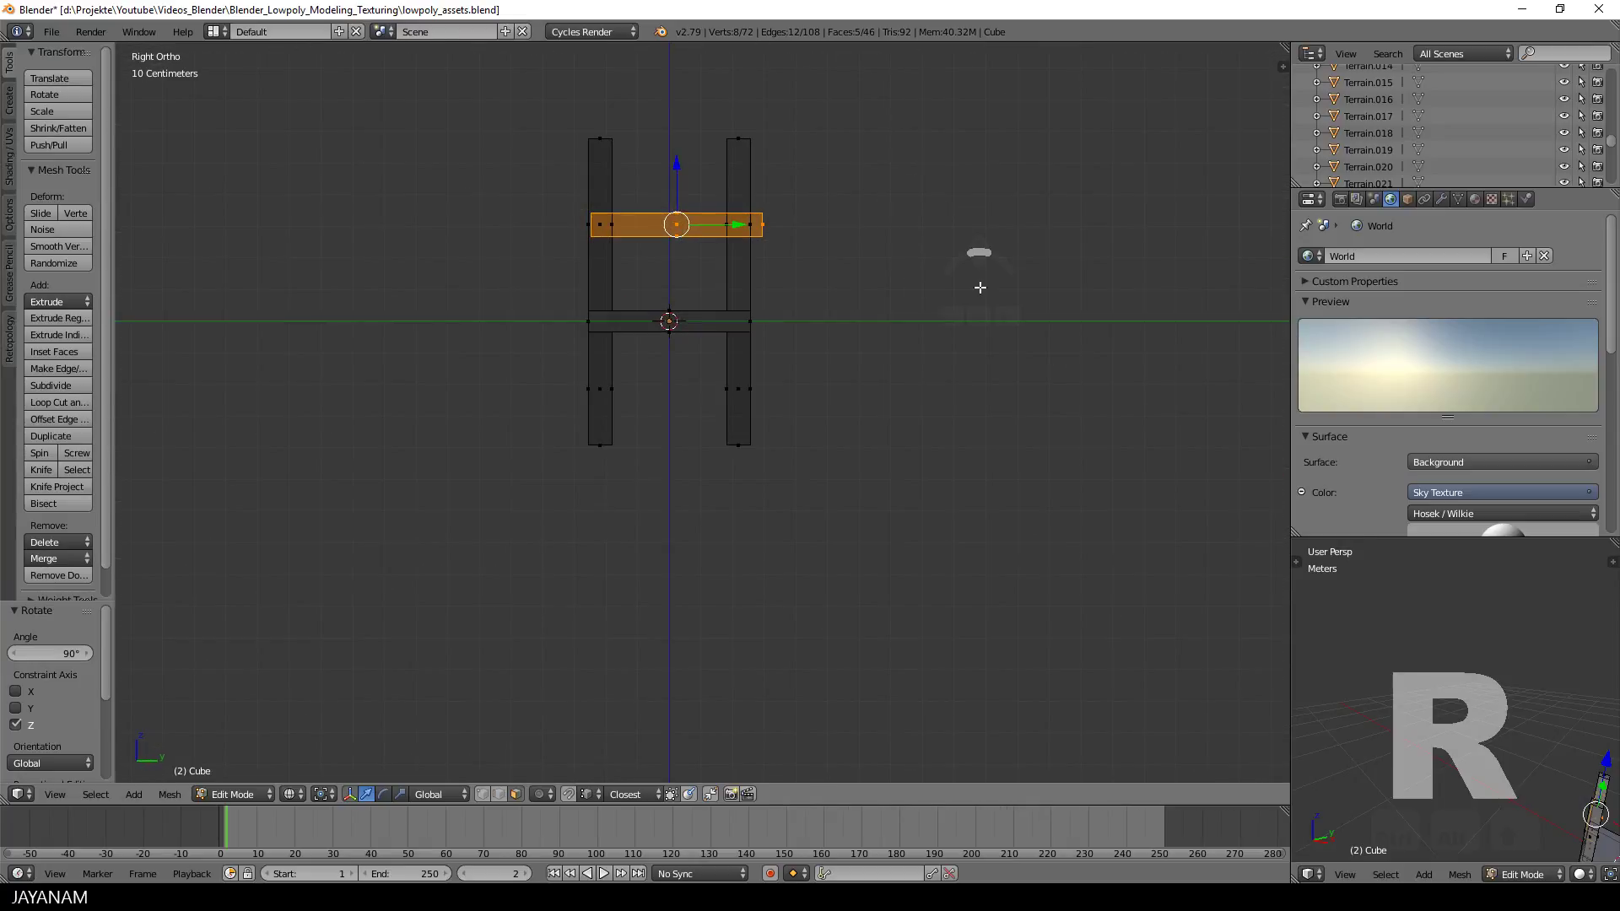
{"action": "key", "text": "s"}
{"action": "key", "text": "y"}
{"action": "left_click", "coordinate": [827, 250]}
- Delete the crossbar's hidden end face
{"action": "mouse_move", "coordinate": [831, 253]}
{"action": "middle_mouse_down"}
{"action": "mouse_move", "coordinate": [928, 250]}
{"action": "mouse_move", "coordinate": [835, 239]}
{"action": "middle_mouse_up"}
{"action": "scroll", "coordinate": [928, 250], "scroll_direction": "up", "scroll_amount": 3}
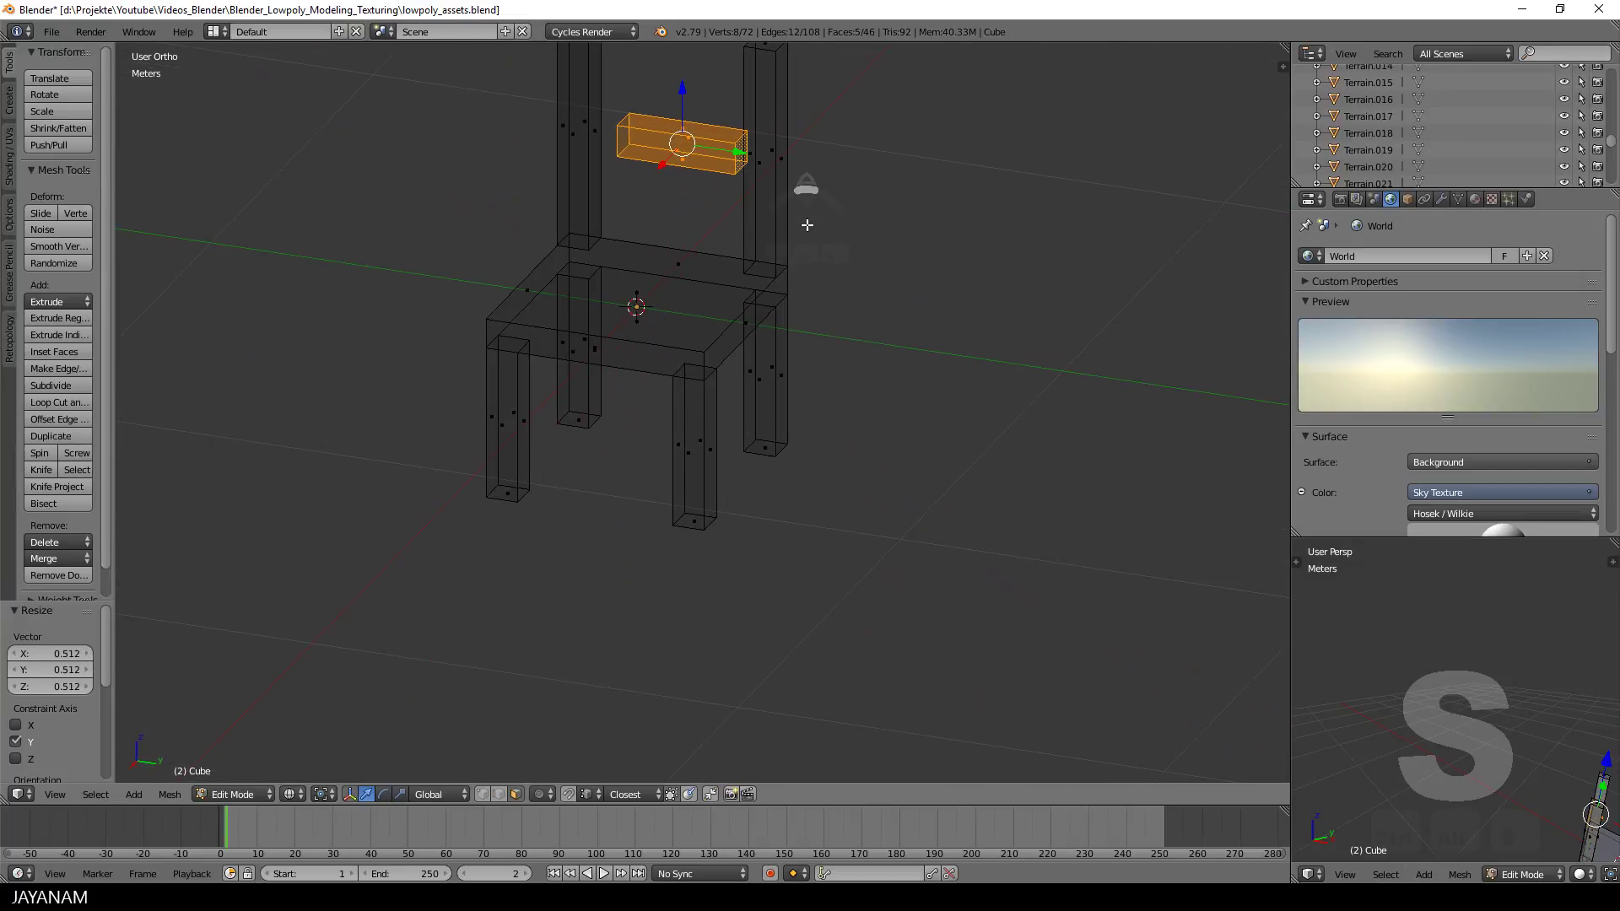
{"action": "scroll", "coordinate": [808, 226], "scroll_direction": "up", "scroll_amount": 2}
{"action": "right_click", "coordinate": [768, 122]}
{"action": "middle_click_drag", "start_coordinate": [861, 163], "coordinate": [827, 374], "text": "shift"}
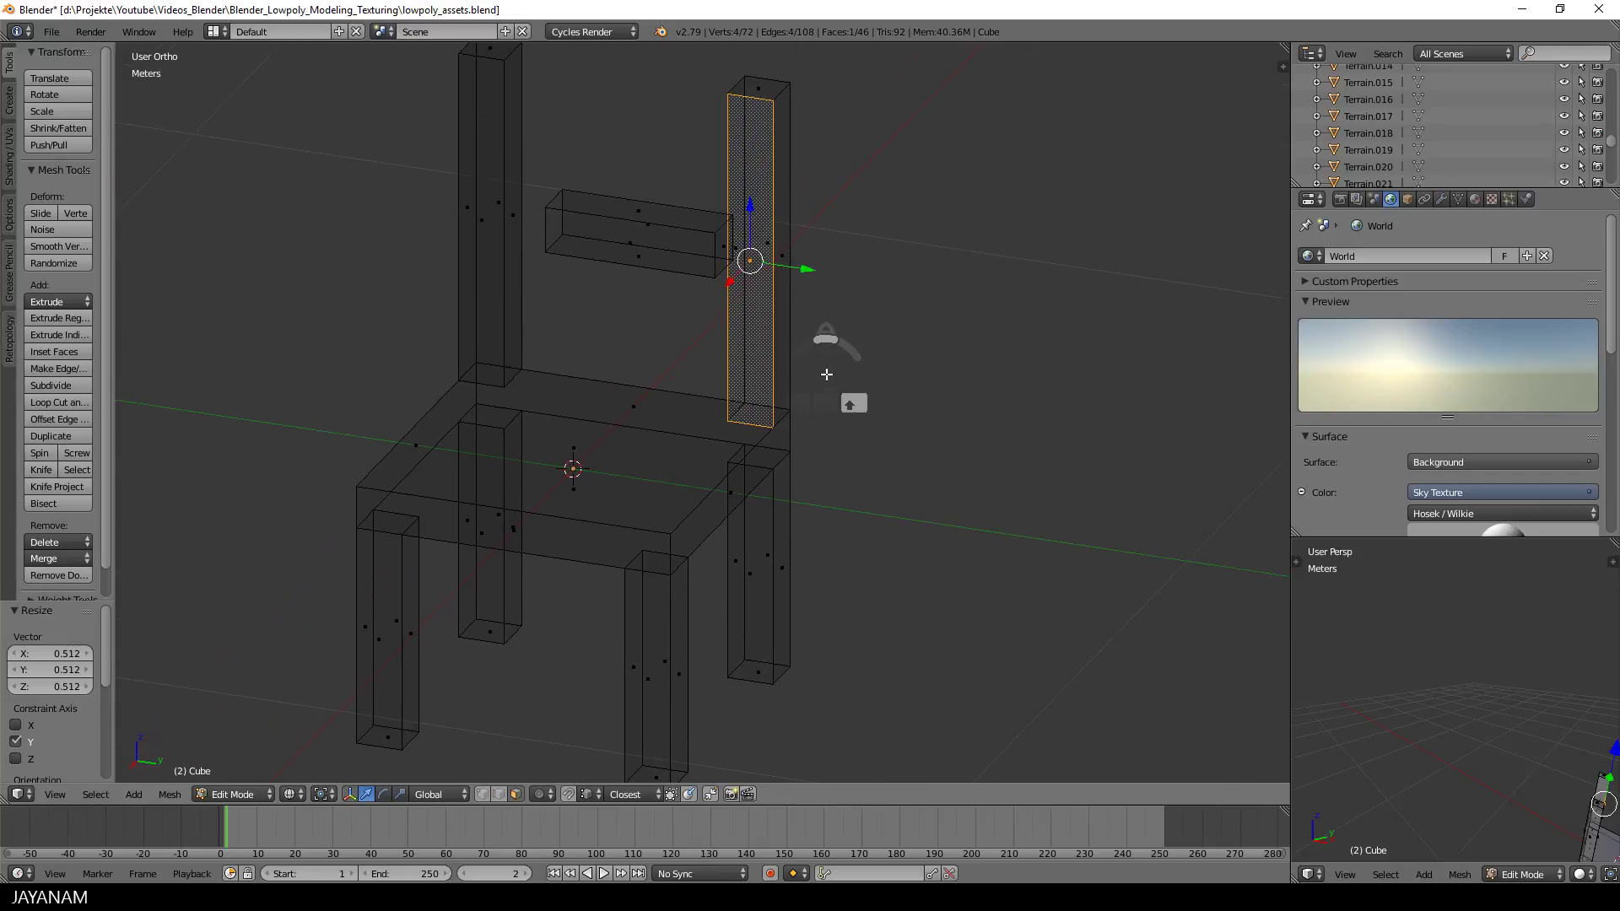
{"action": "right_click", "coordinate": [730, 254]}
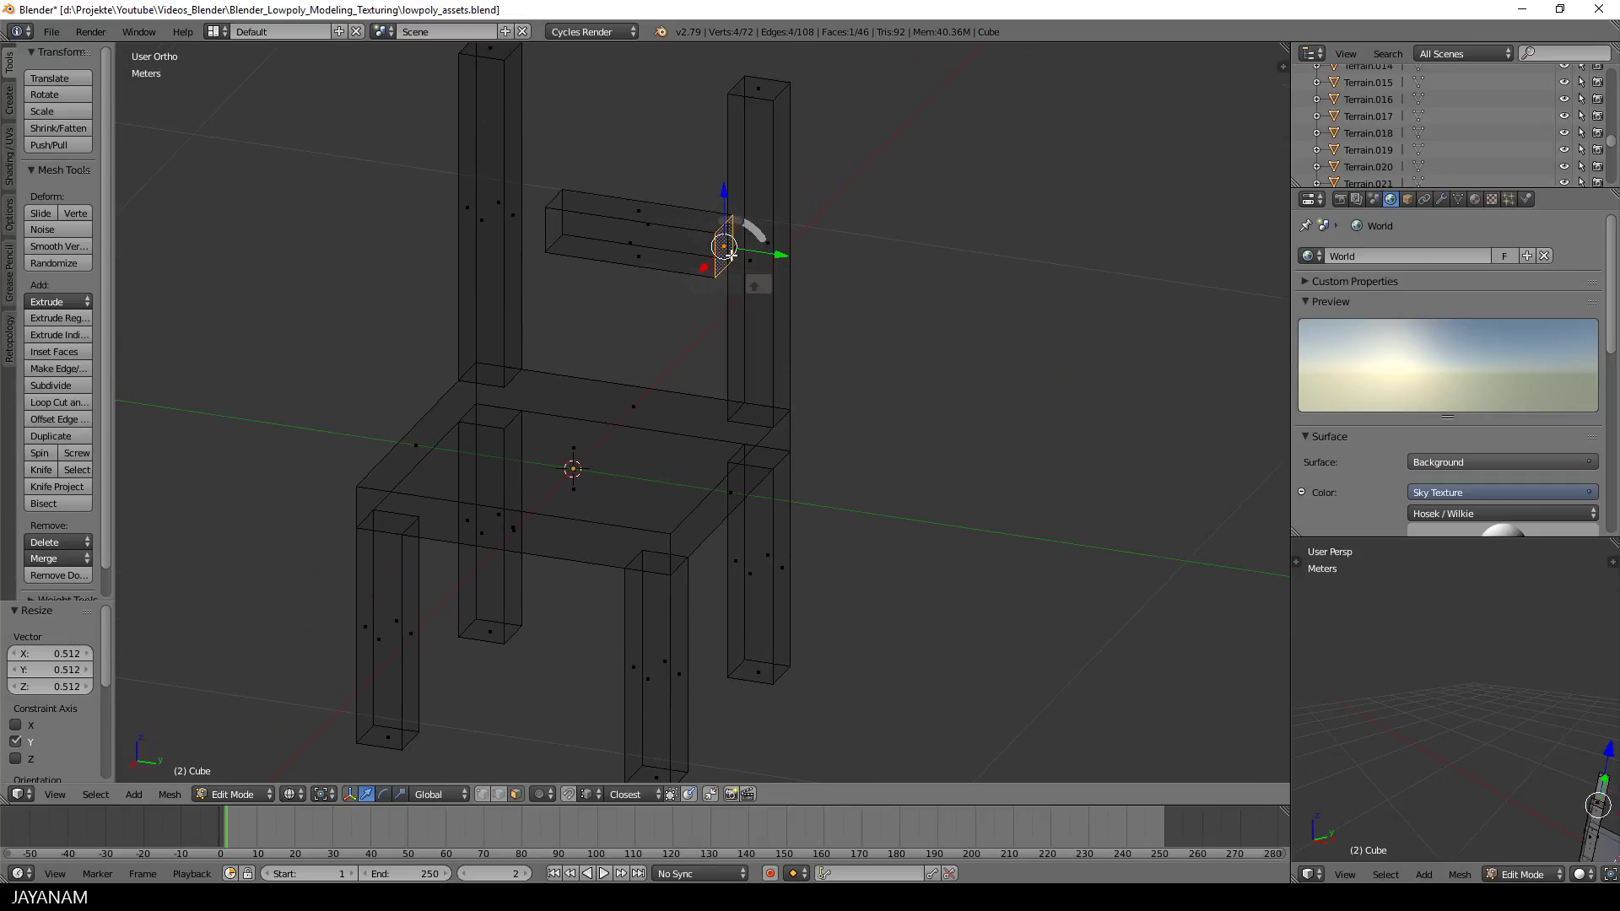
{"action": "key", "text": "x"}
{"action": "left_click", "coordinate": [731, 255]}
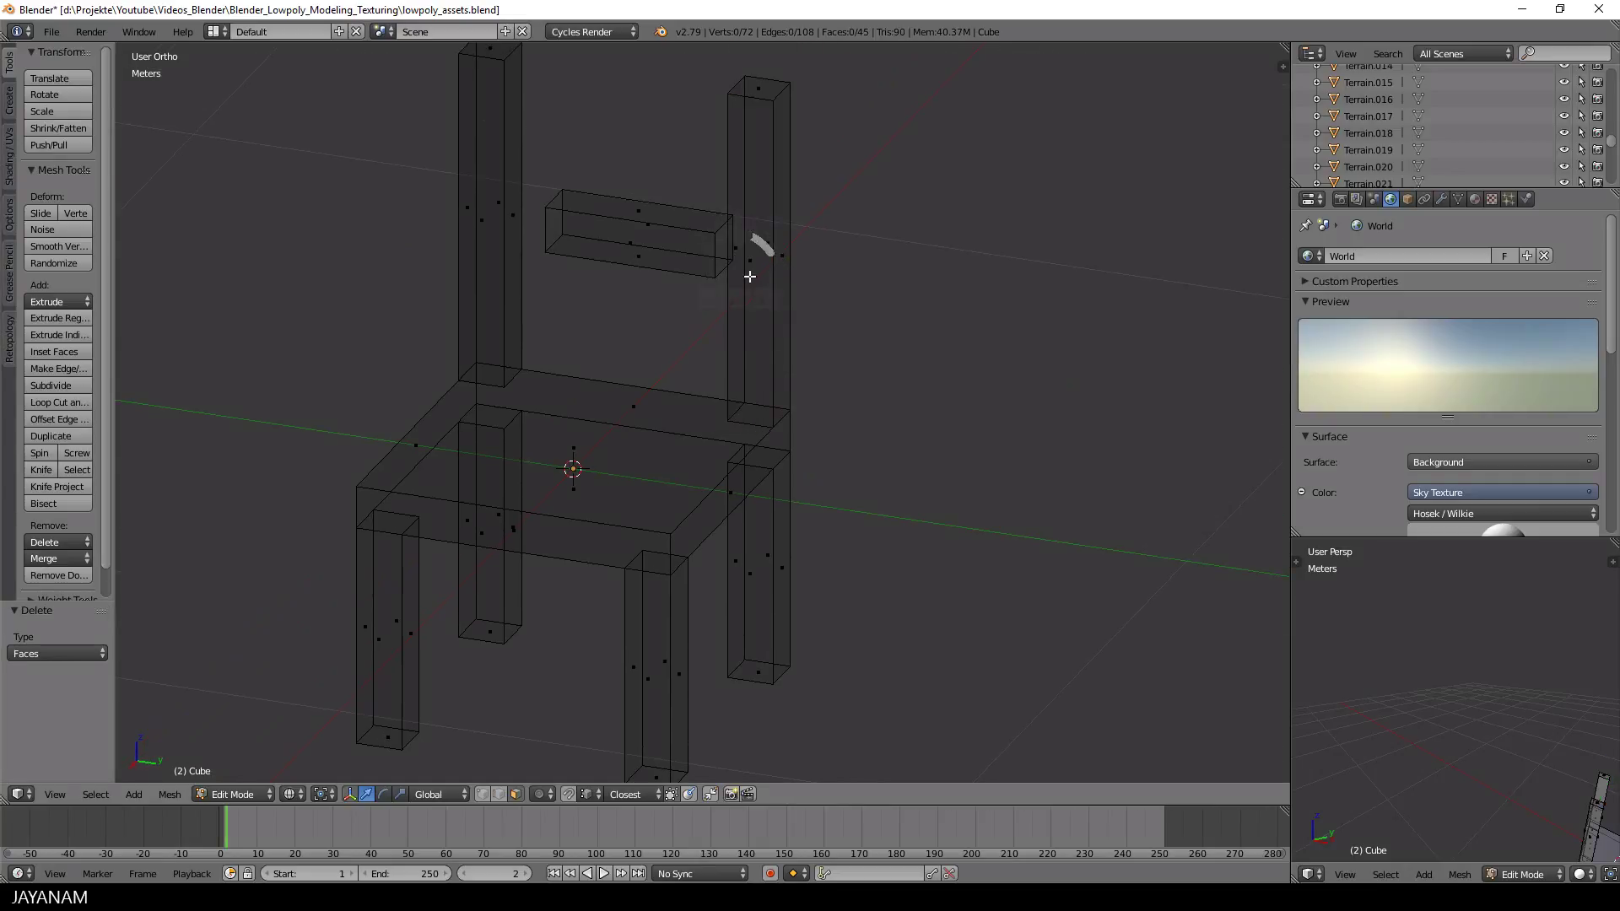
- In Right Ortho view, box-select the vertices at the crossbar's left end
{"action": "middle_click_drag", "start_coordinate": [760, 253], "coordinate": [882, 256]}
{"action": "key", "text": "KP_3"}
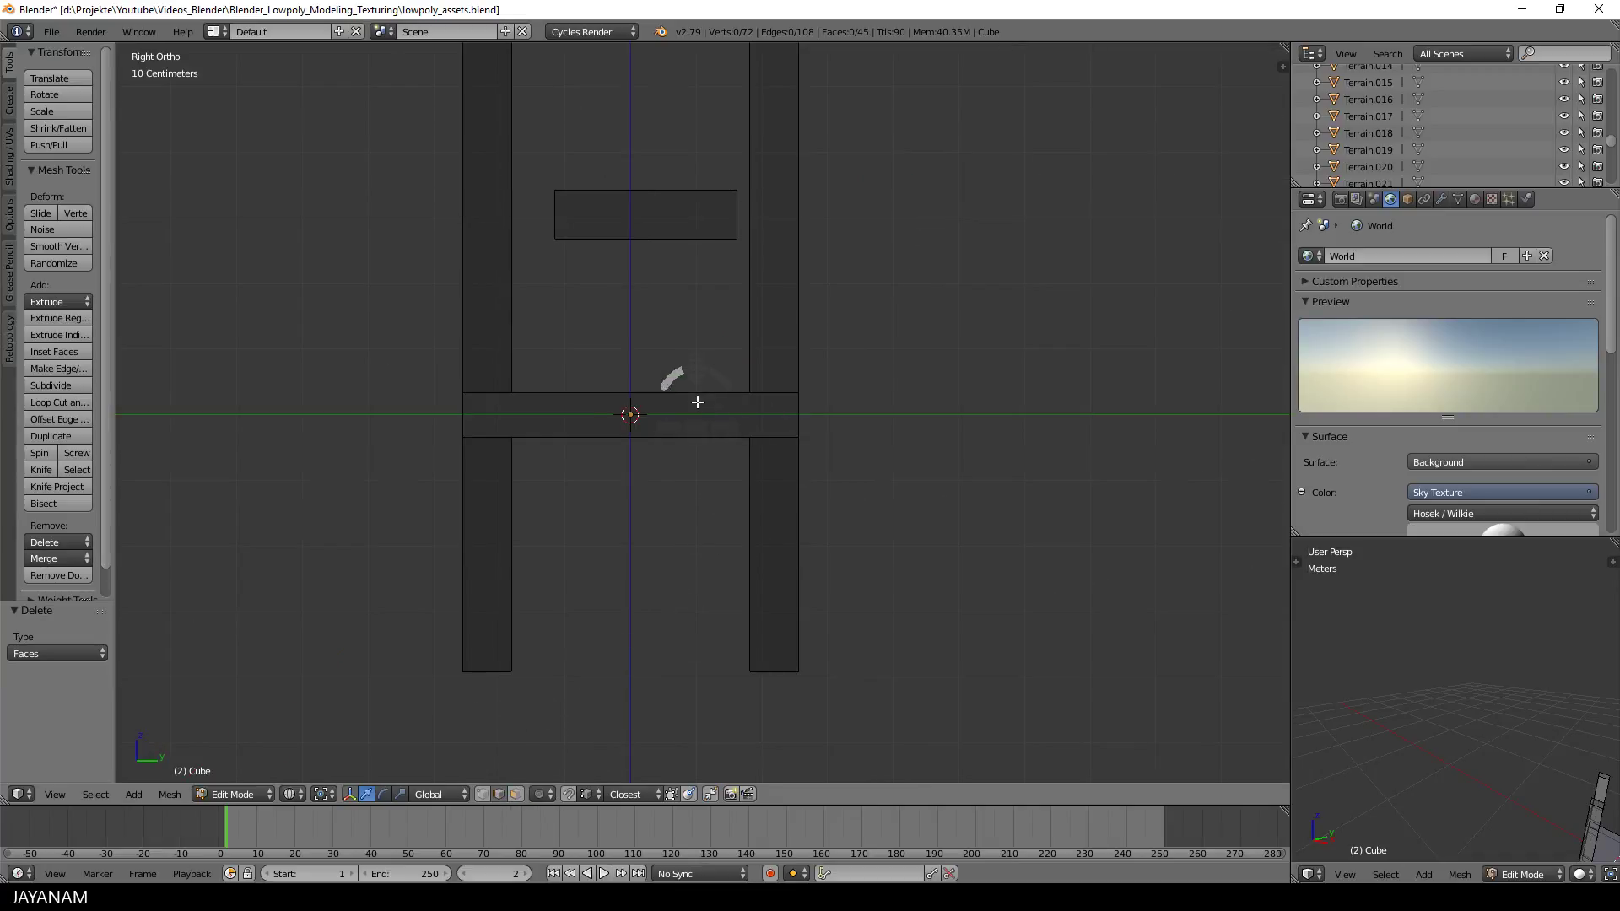
{"action": "key", "text": "b"}
{"action": "left_click_drag", "start_coordinate": [723, 133], "coordinate": [750, 377]}
{"action": "key", "text": "a"}
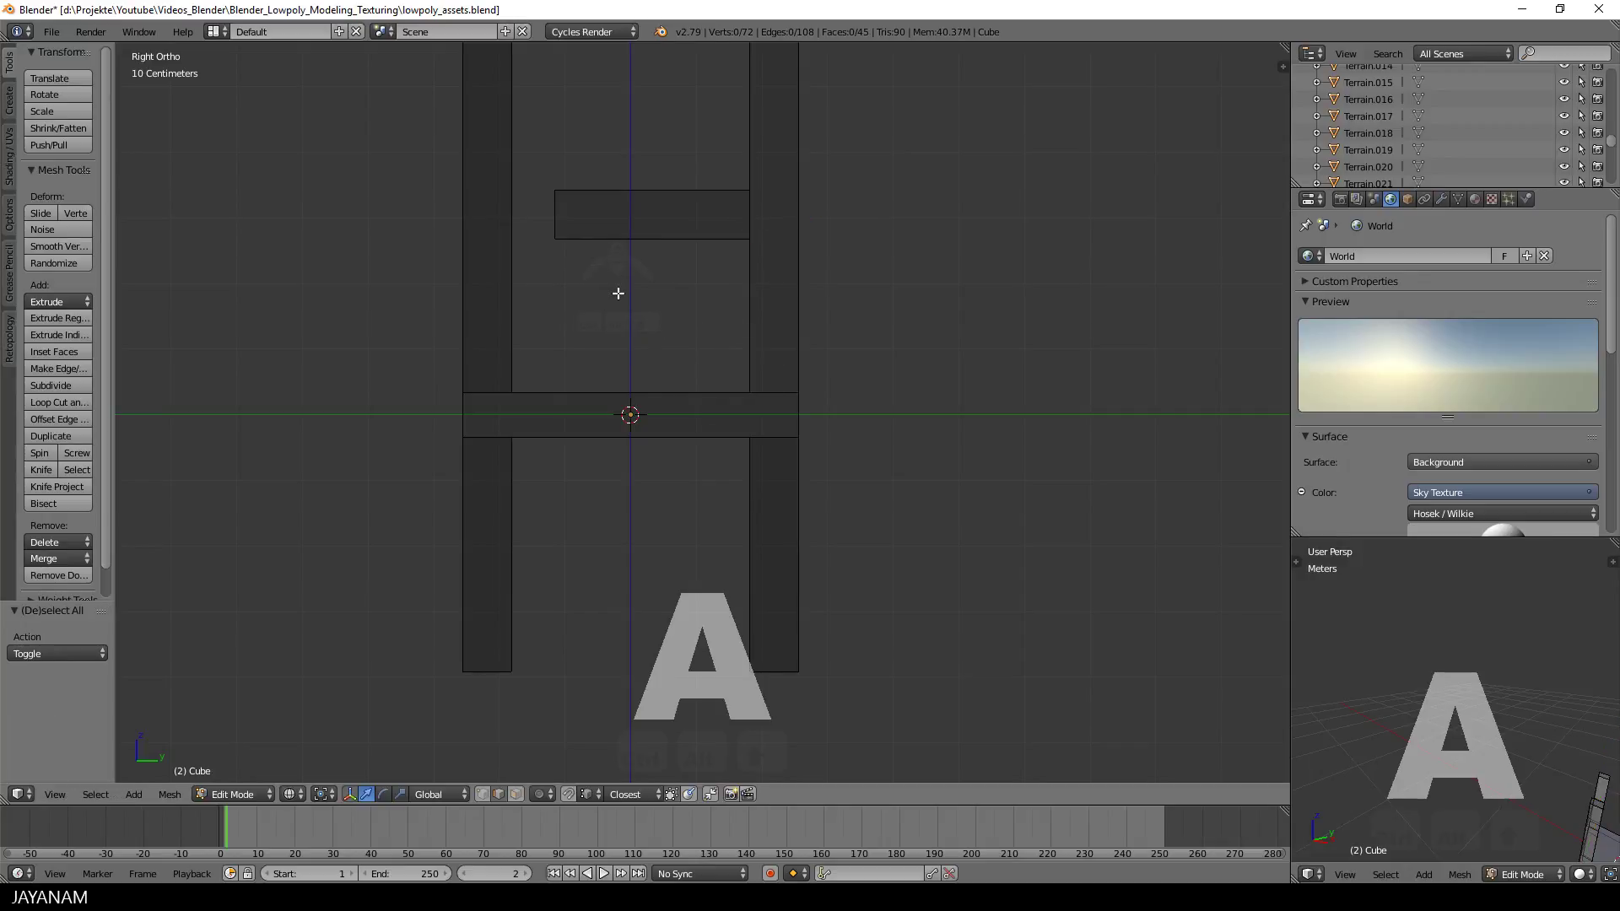
{"action": "key", "text": "b"}
{"action": "left_click_drag", "start_coordinate": [524, 142], "coordinate": [557, 379]}
- Raise the whole crossbar 18.2 cm toward the post tops and scale it along X to 0.673
{"action": "key", "text": "l"}
{"action": "scroll", "coordinate": [675, 228], "scroll_direction": "down", "scroll_amount": 3}
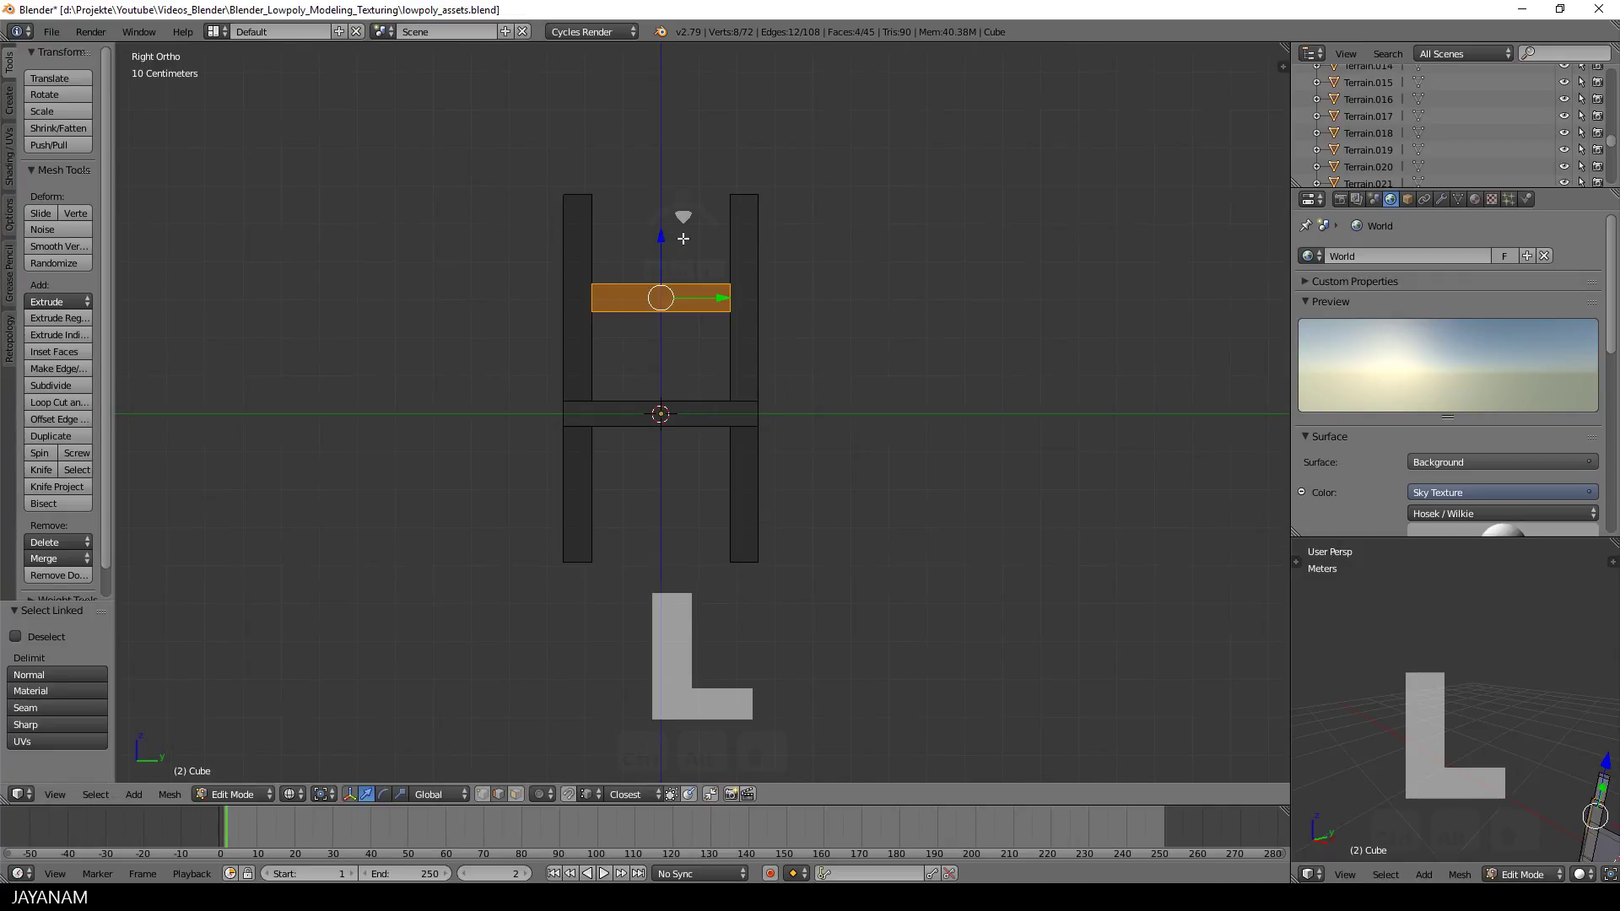
{"action": "left_click_drag", "start_coordinate": [663, 221], "coordinate": [669, 168]}
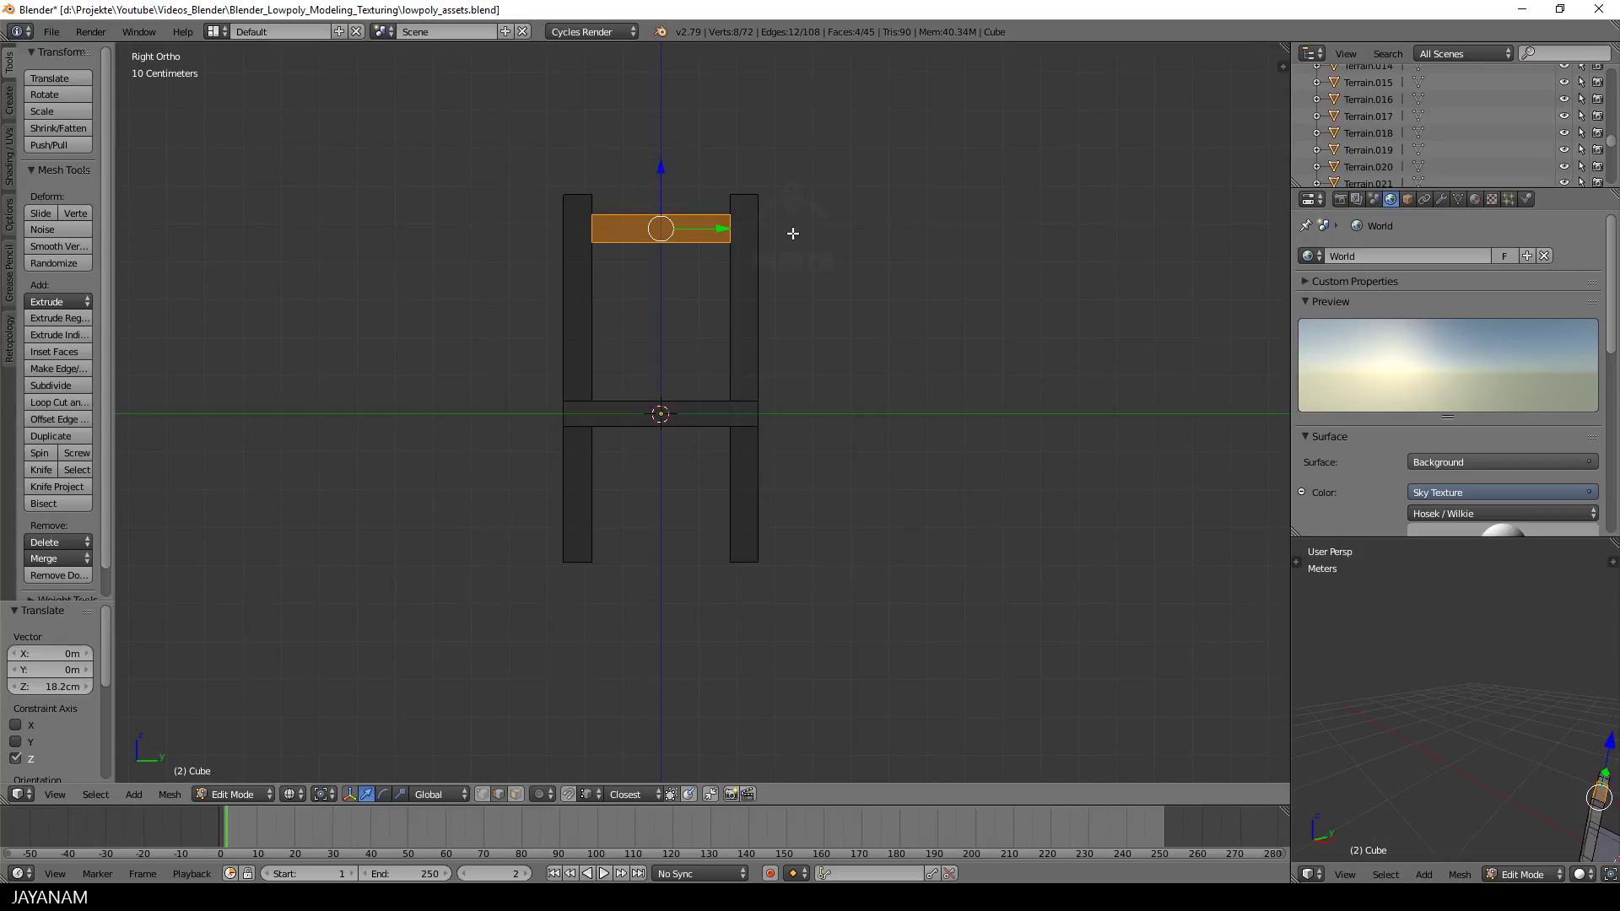
{"action": "middle_click_drag", "start_coordinate": [793, 233], "coordinate": [690, 271]}
{"action": "key", "text": "s"}
{"action": "key", "text": "x"}
{"action": "left_click", "coordinate": [827, 258]}
{"action": "middle_click_drag", "start_coordinate": [824, 256], "coordinate": [976, 264]}
- Duplicate the crossbar and place the copy 18 cm lower as a second rail
{"action": "key", "text": "shift+d"}
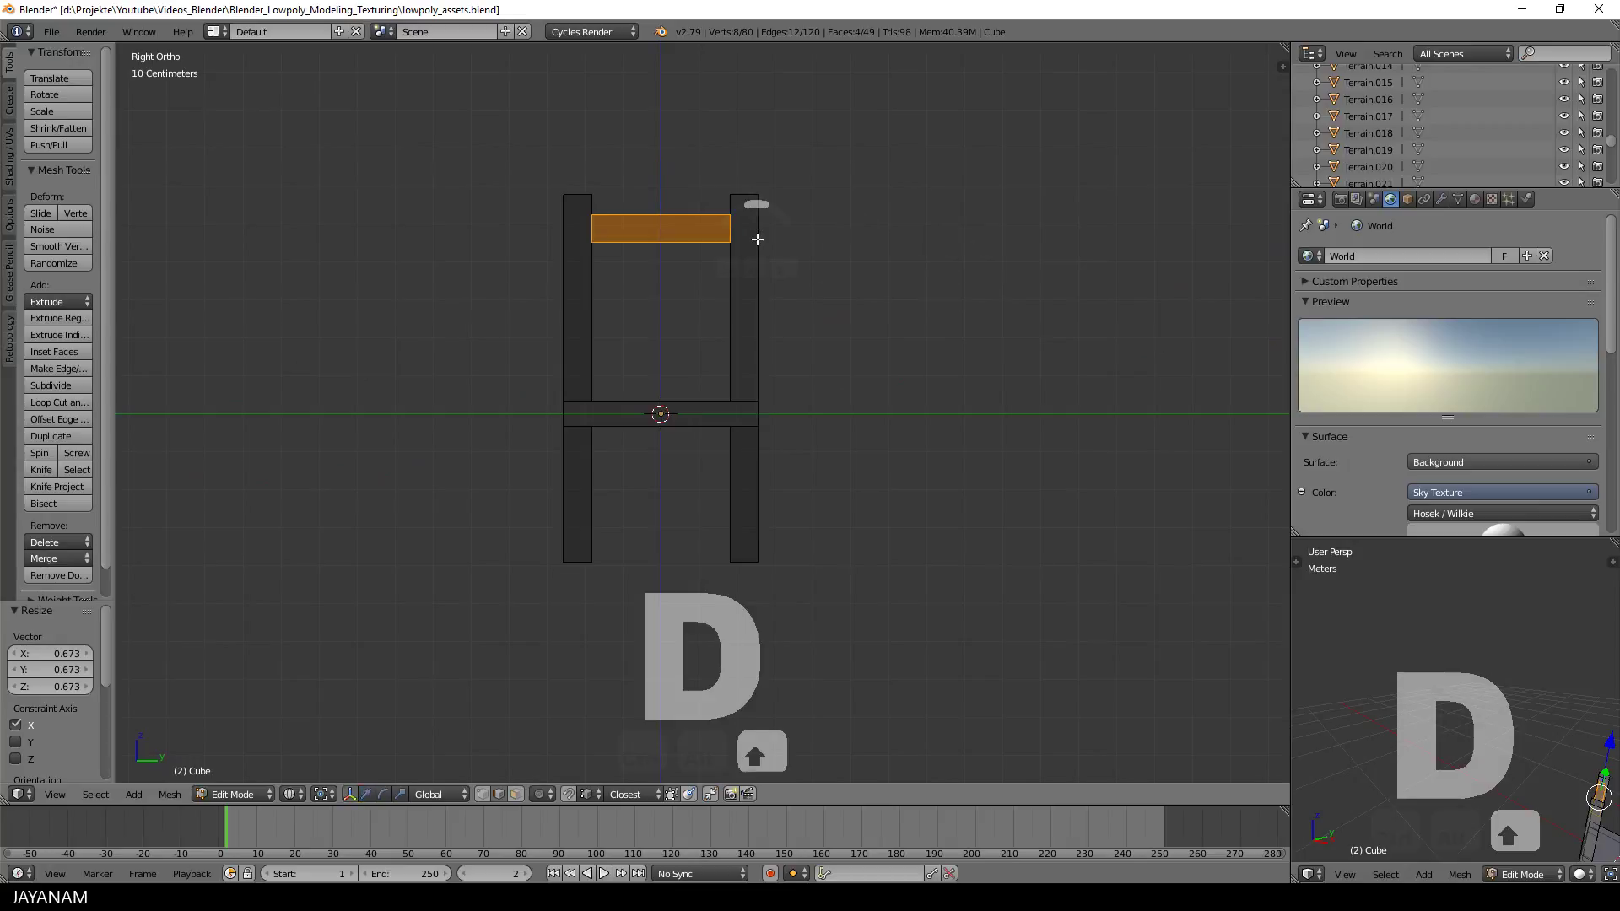
{"action": "left_click", "coordinate": [759, 308]}
{"action": "scroll", "coordinate": [857, 338], "scroll_direction": "down", "scroll_amount": 3}
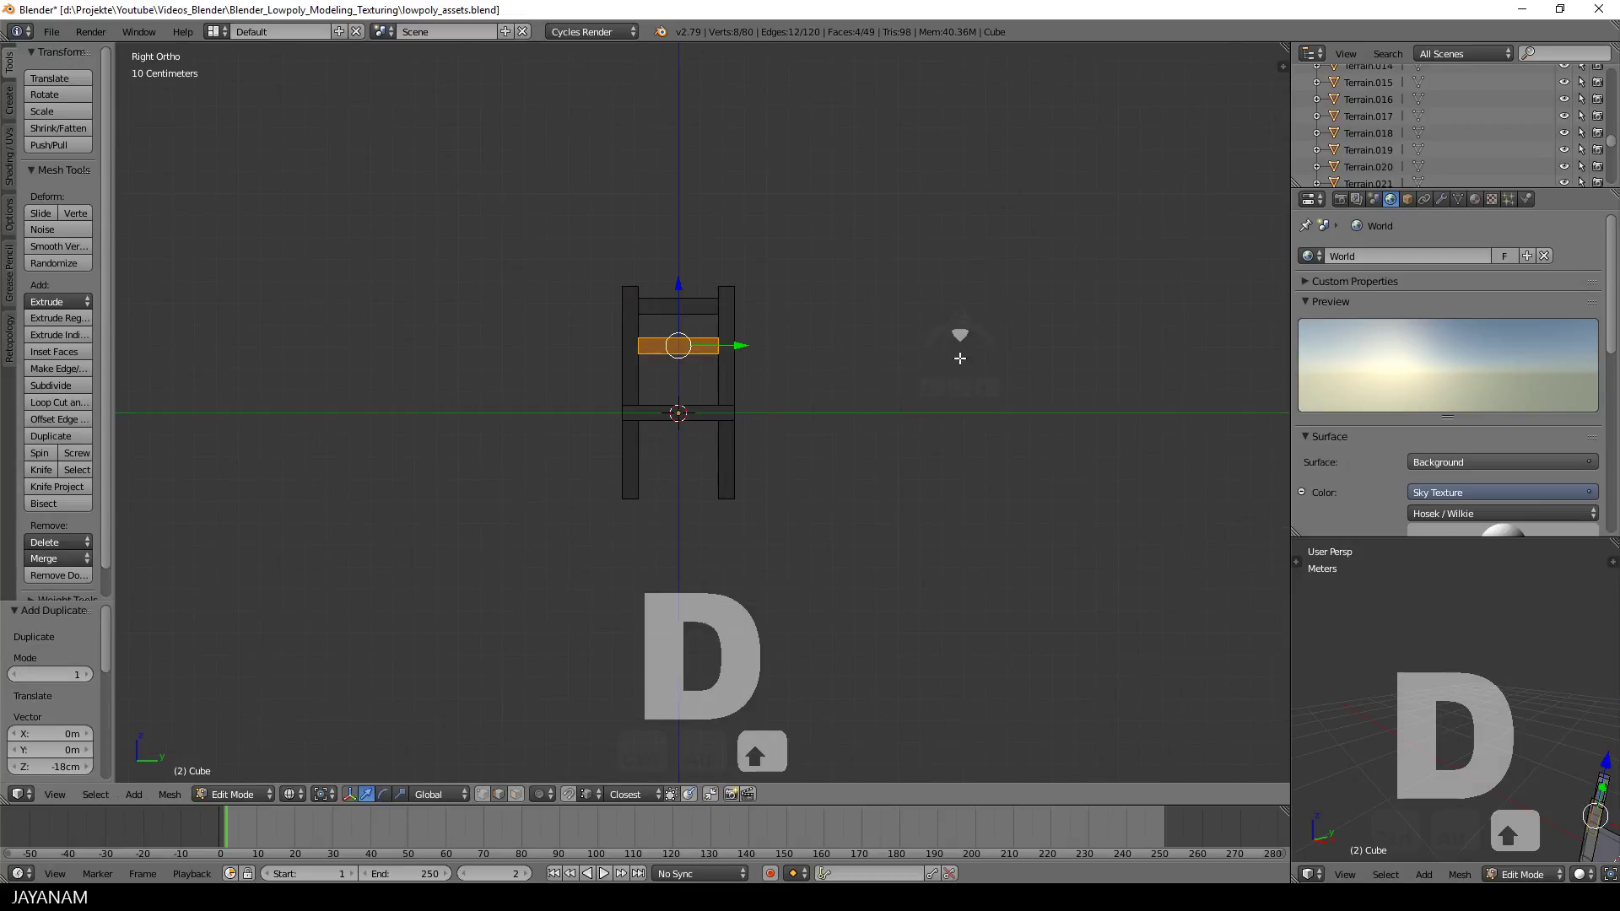
{"action": "middle_click_drag", "start_coordinate": [950, 358], "coordinate": [847, 414]}
- Deselect all, switch to Solid shading, select all, then toggle out of and back into Edit Mode
{"action": "key", "text": "a"}
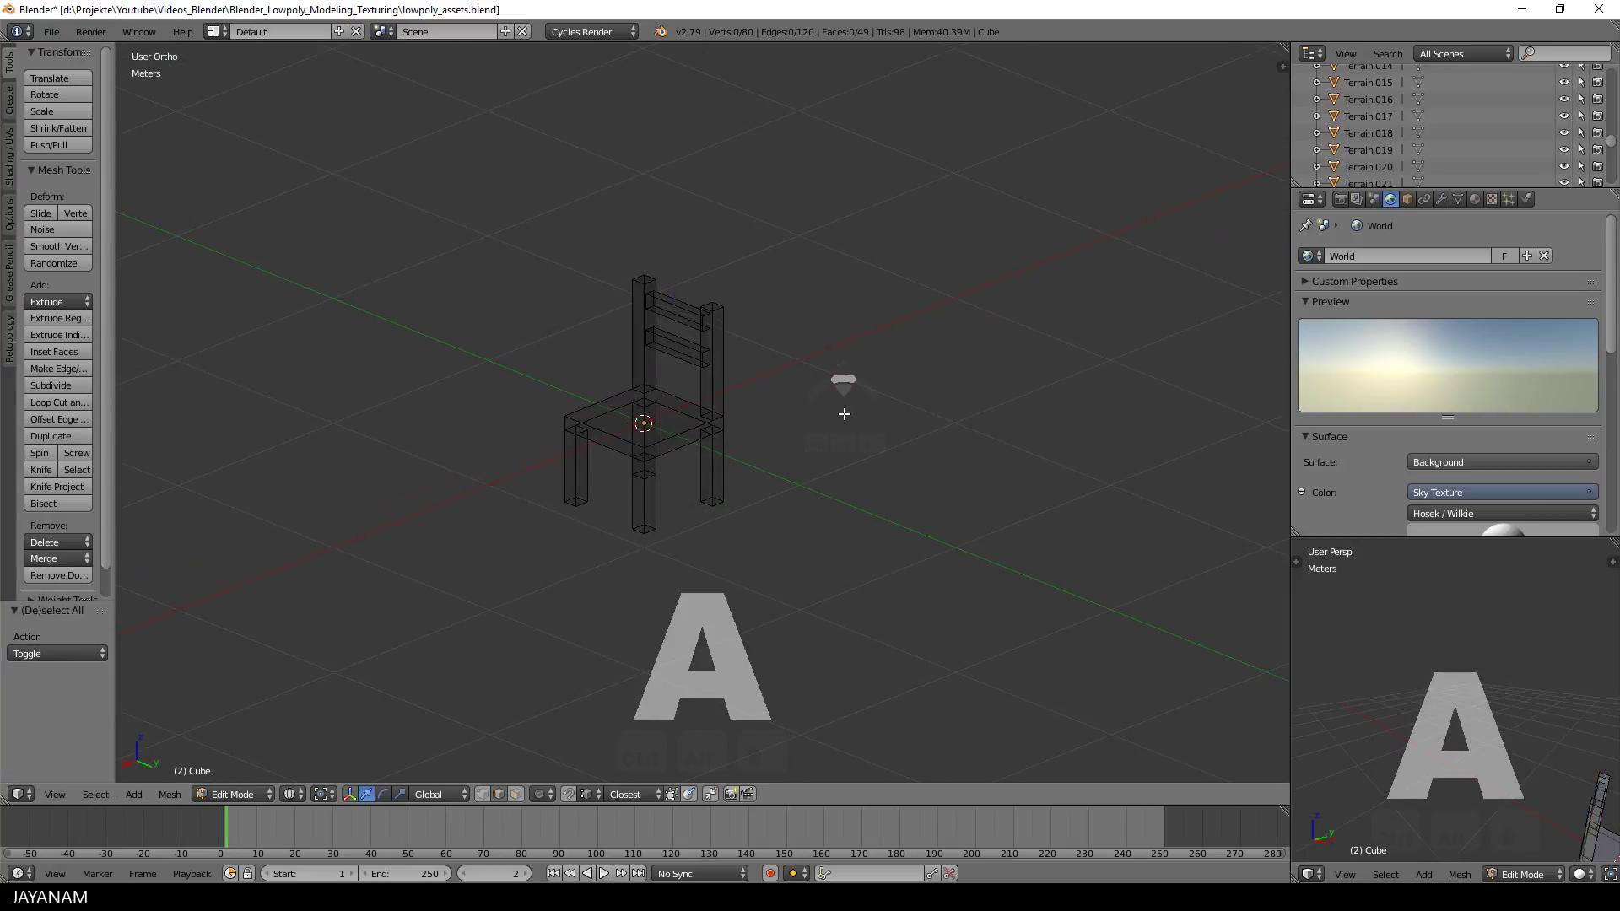
{"action": "key", "text": "z"}
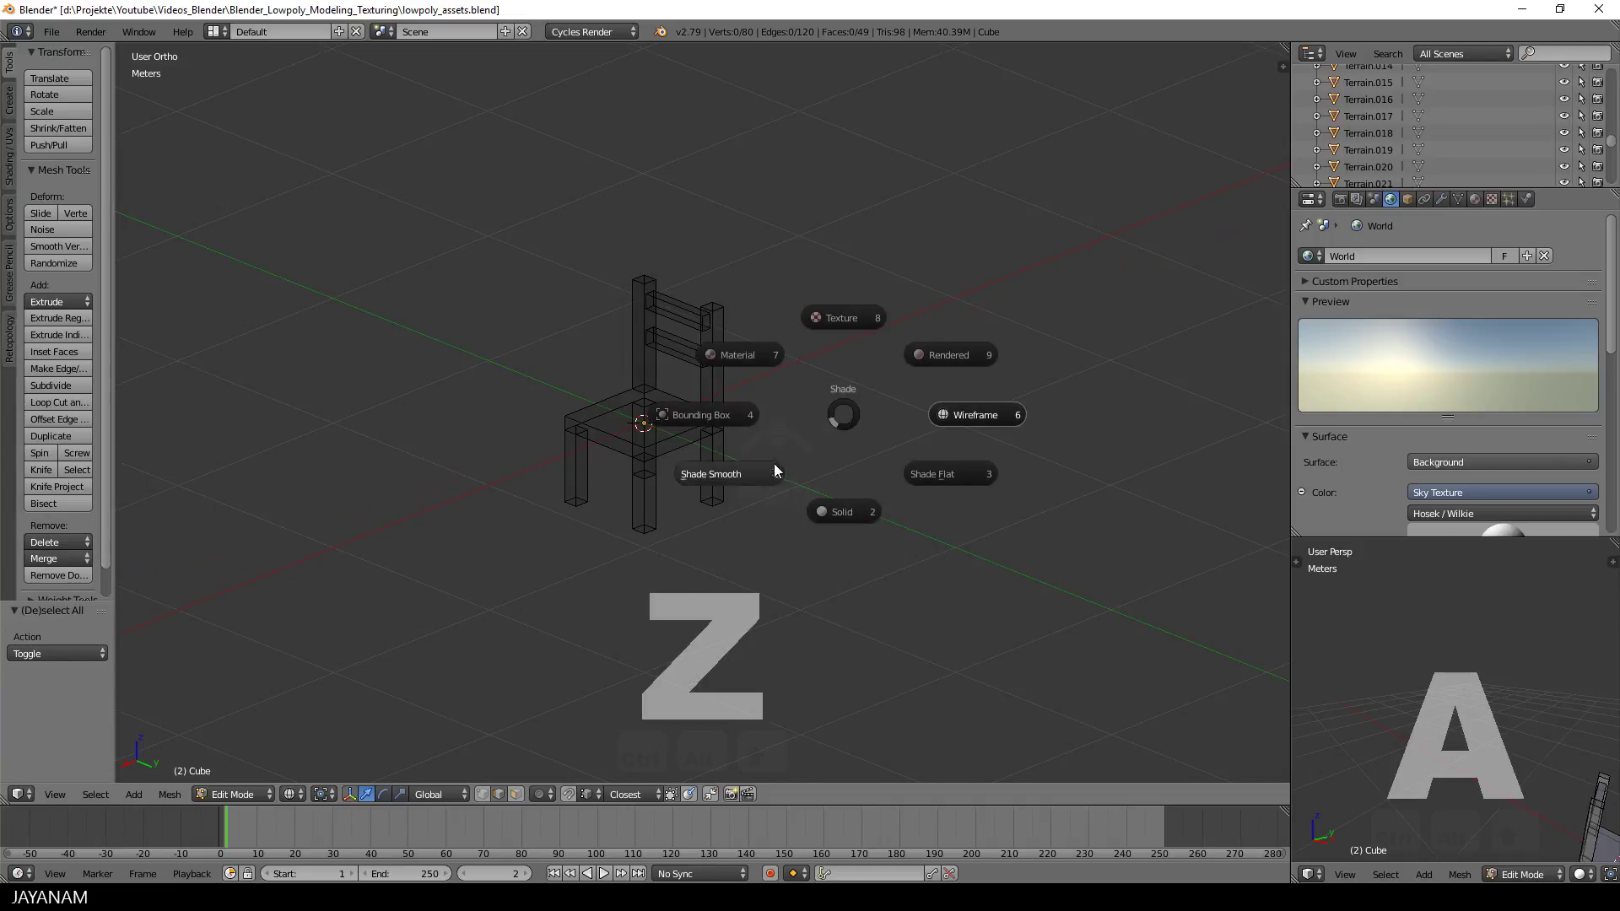
{"action": "left_click", "coordinate": [845, 512]}
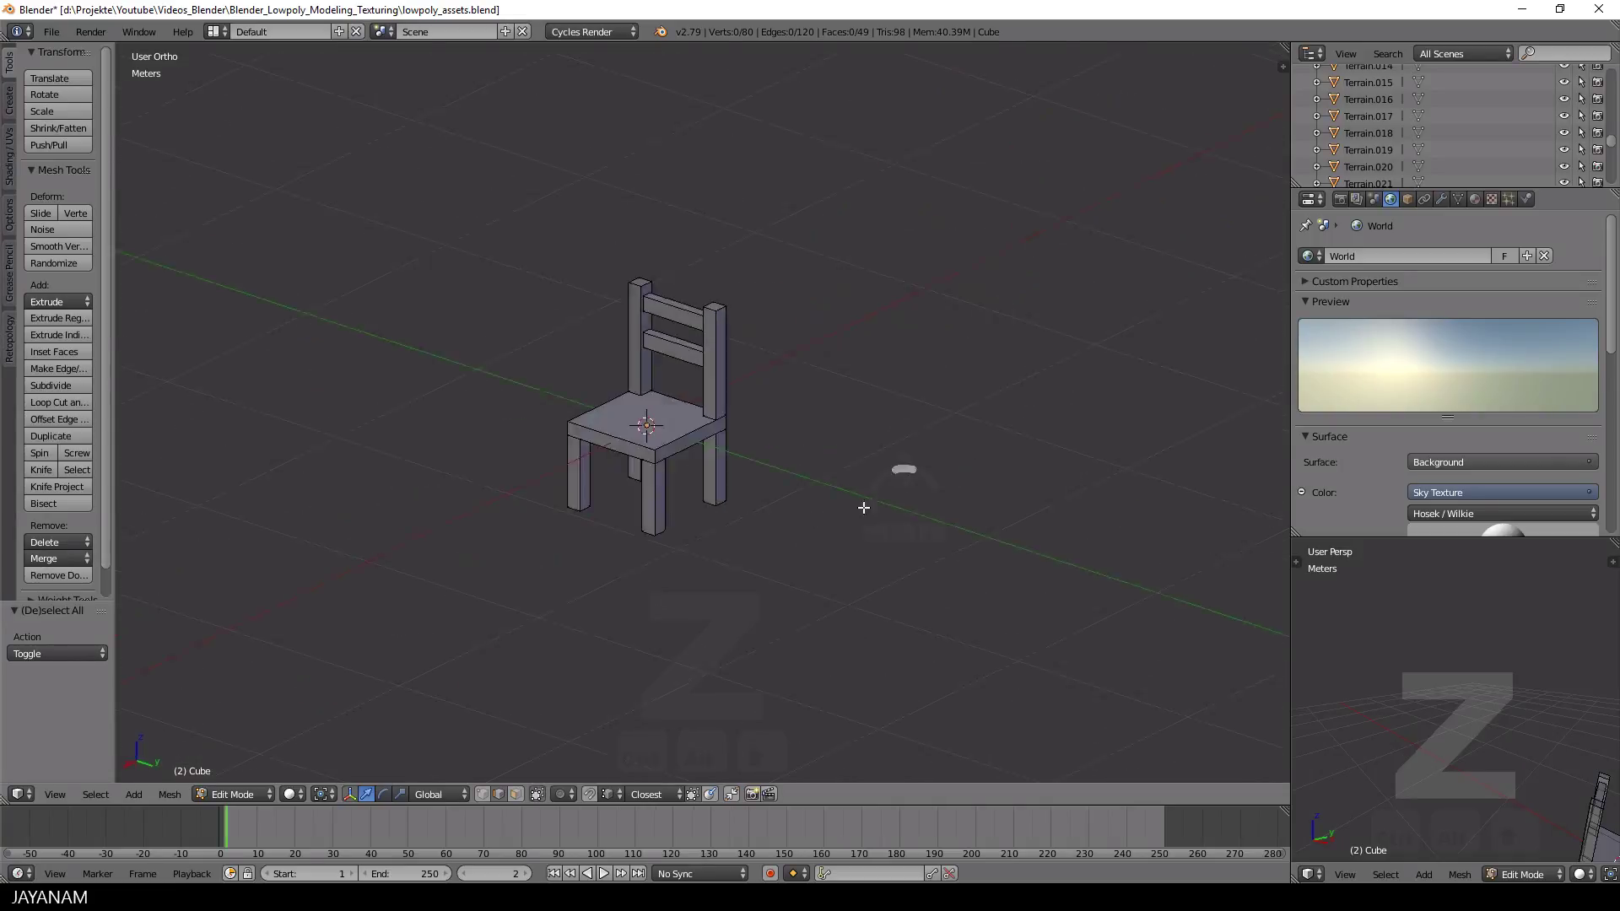
{"action": "key", "text": "a"}
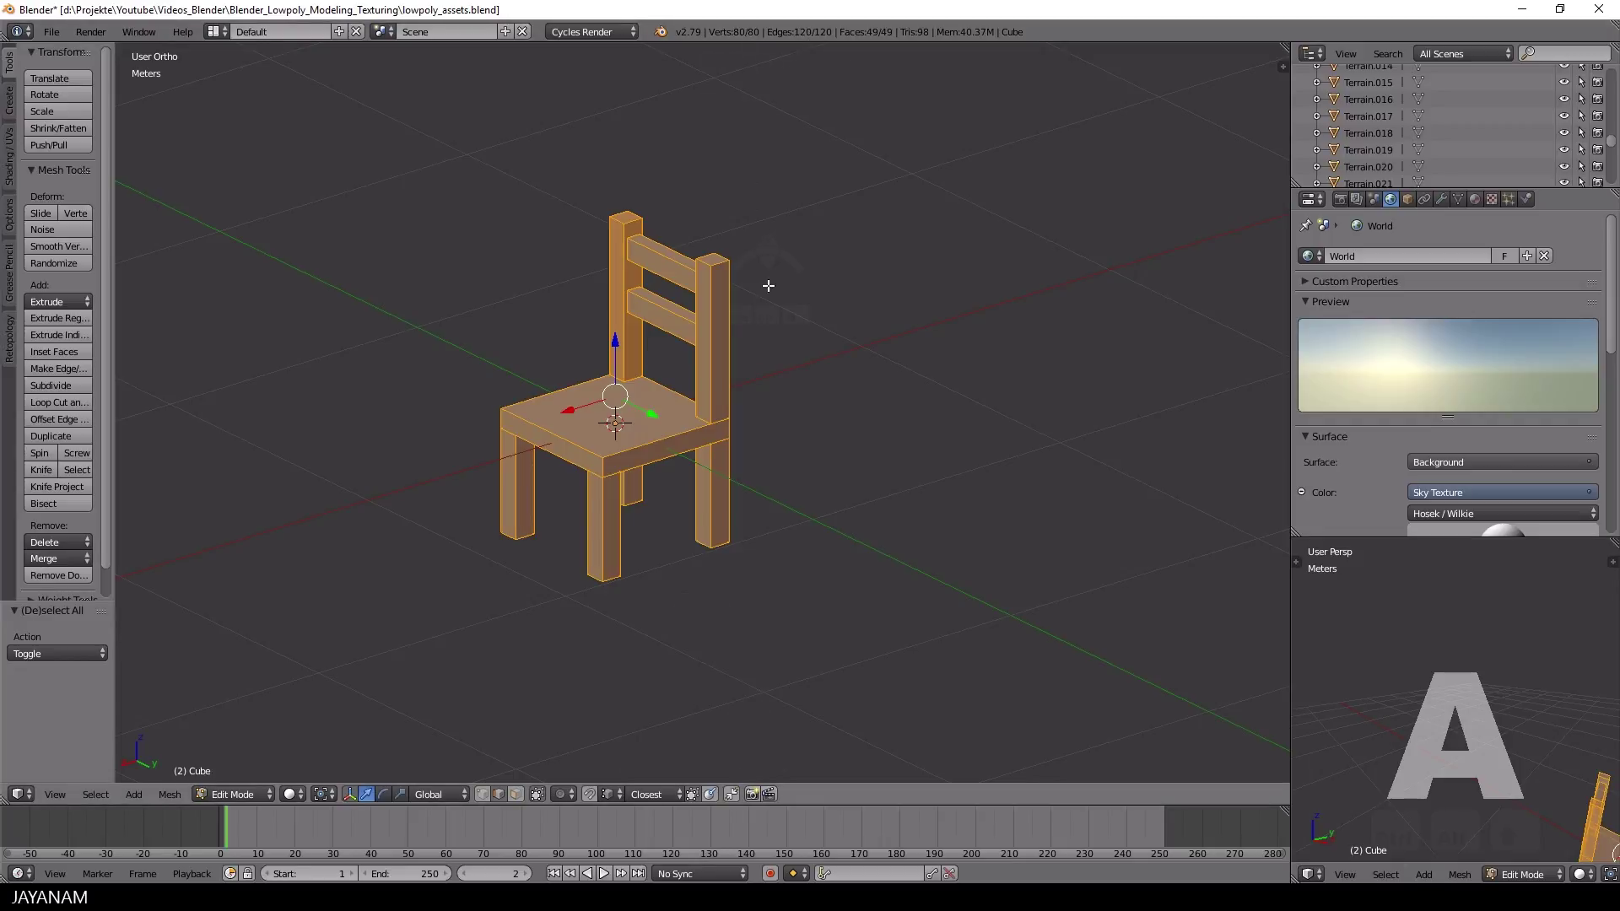
{"action": "middle_click_drag", "start_coordinate": [769, 443], "coordinate": [863, 467]}
{"action": "key", "text": "Tab"}
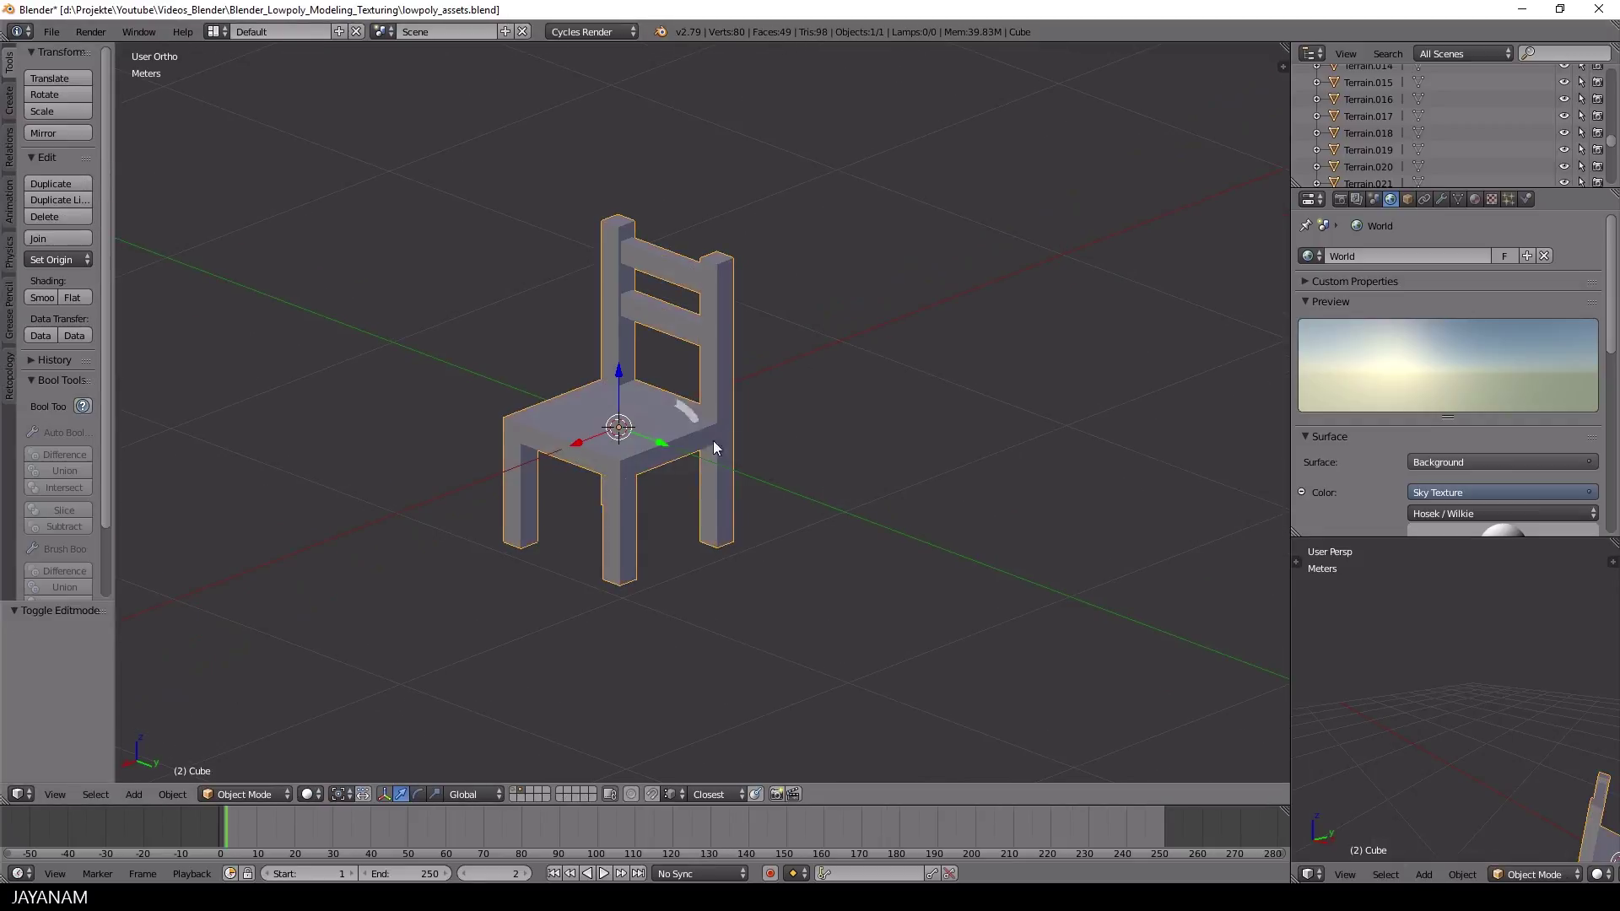
{"action": "middle_click_drag", "start_coordinate": [771, 442], "coordinate": [790, 459]}
{"action": "key", "text": "Tab"}
{"action": "middle_click_drag", "start_coordinate": [900, 459], "coordinate": [692, 481]}
- Add an edge loop across the chair seat
{"action": "key", "text": "ctrl+r"}
{"action": "left_click", "coordinate": [691, 447]}
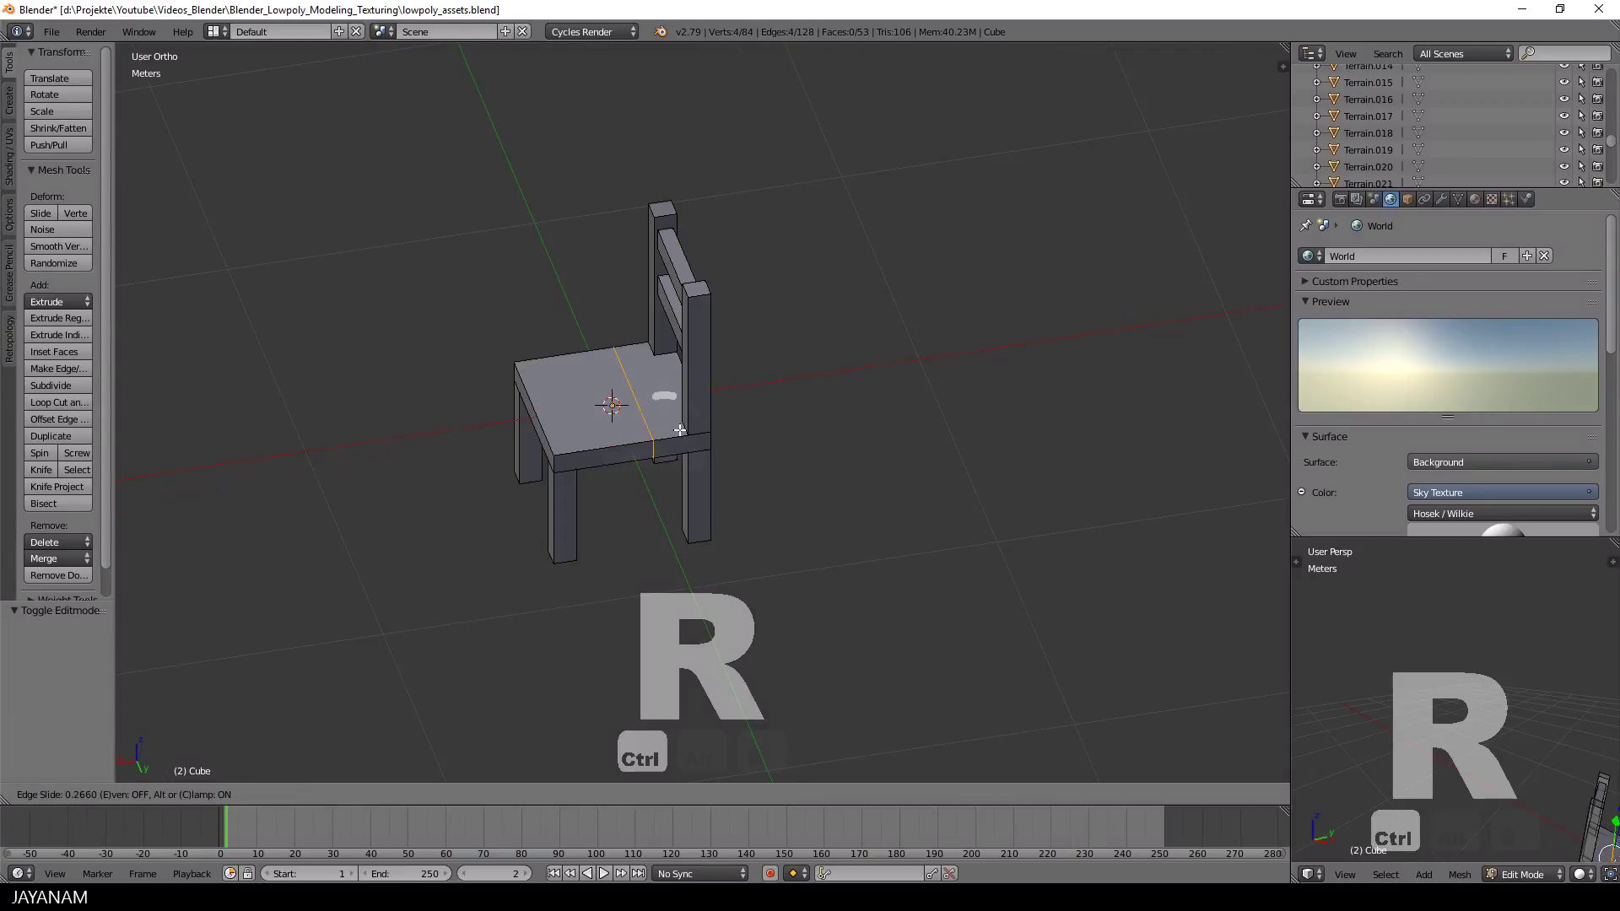
{"action": "left_click", "coordinate": [695, 428]}
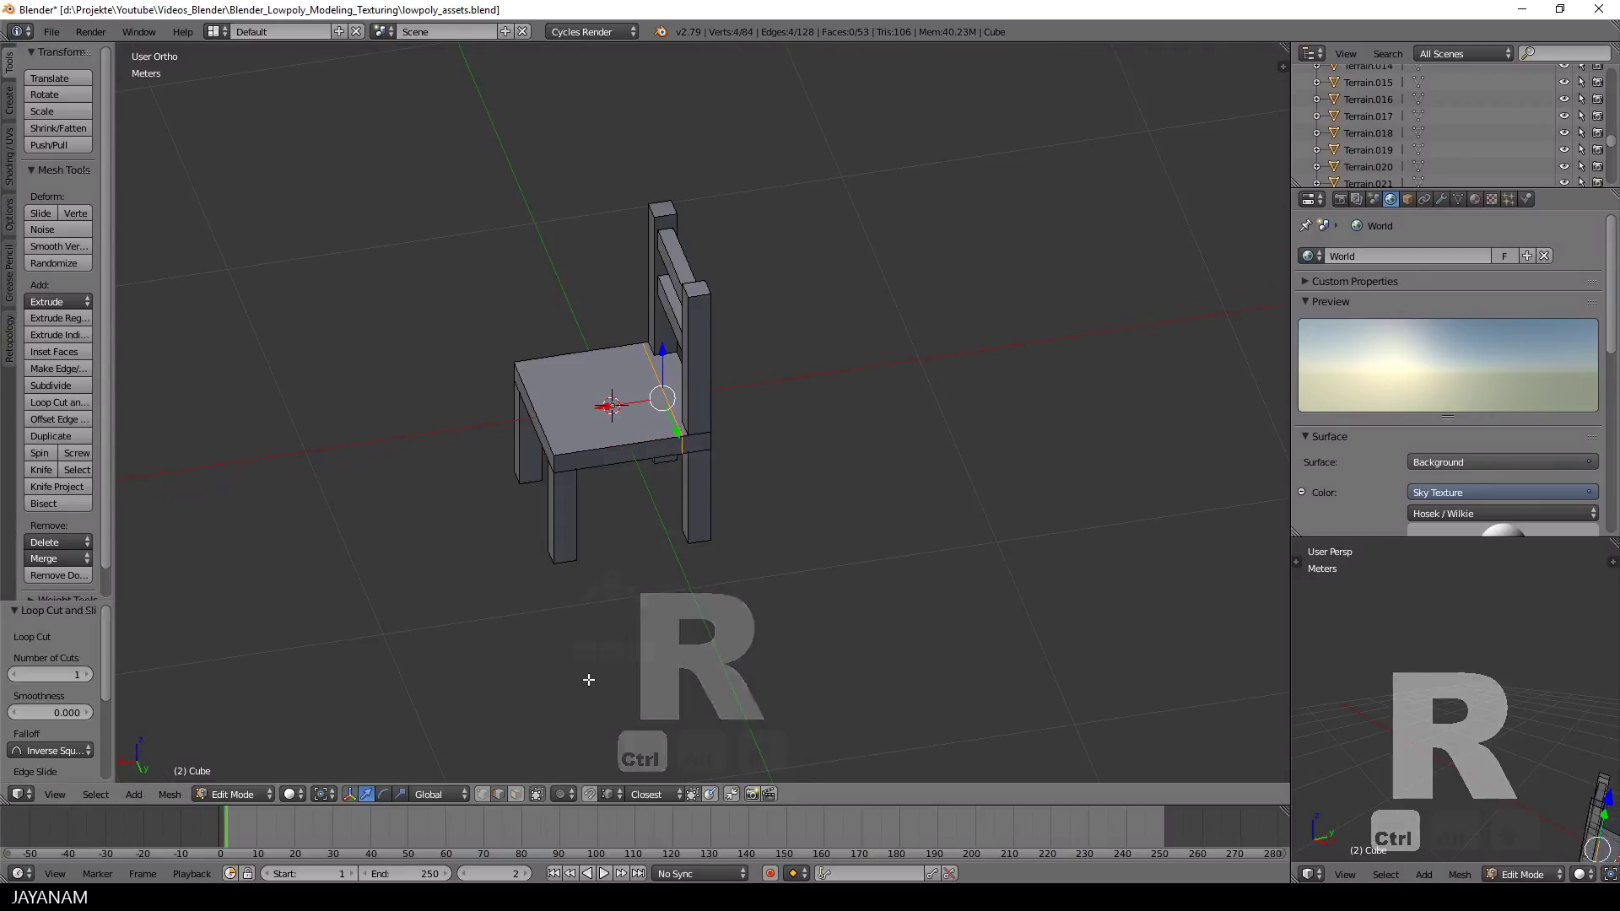
{"action": "left_click", "coordinate": [606, 451]}
- Extrude the seat's top face, scale it to 0.87 and lower it 9.95 mm
{"action": "right_click", "coordinate": [610, 413]}
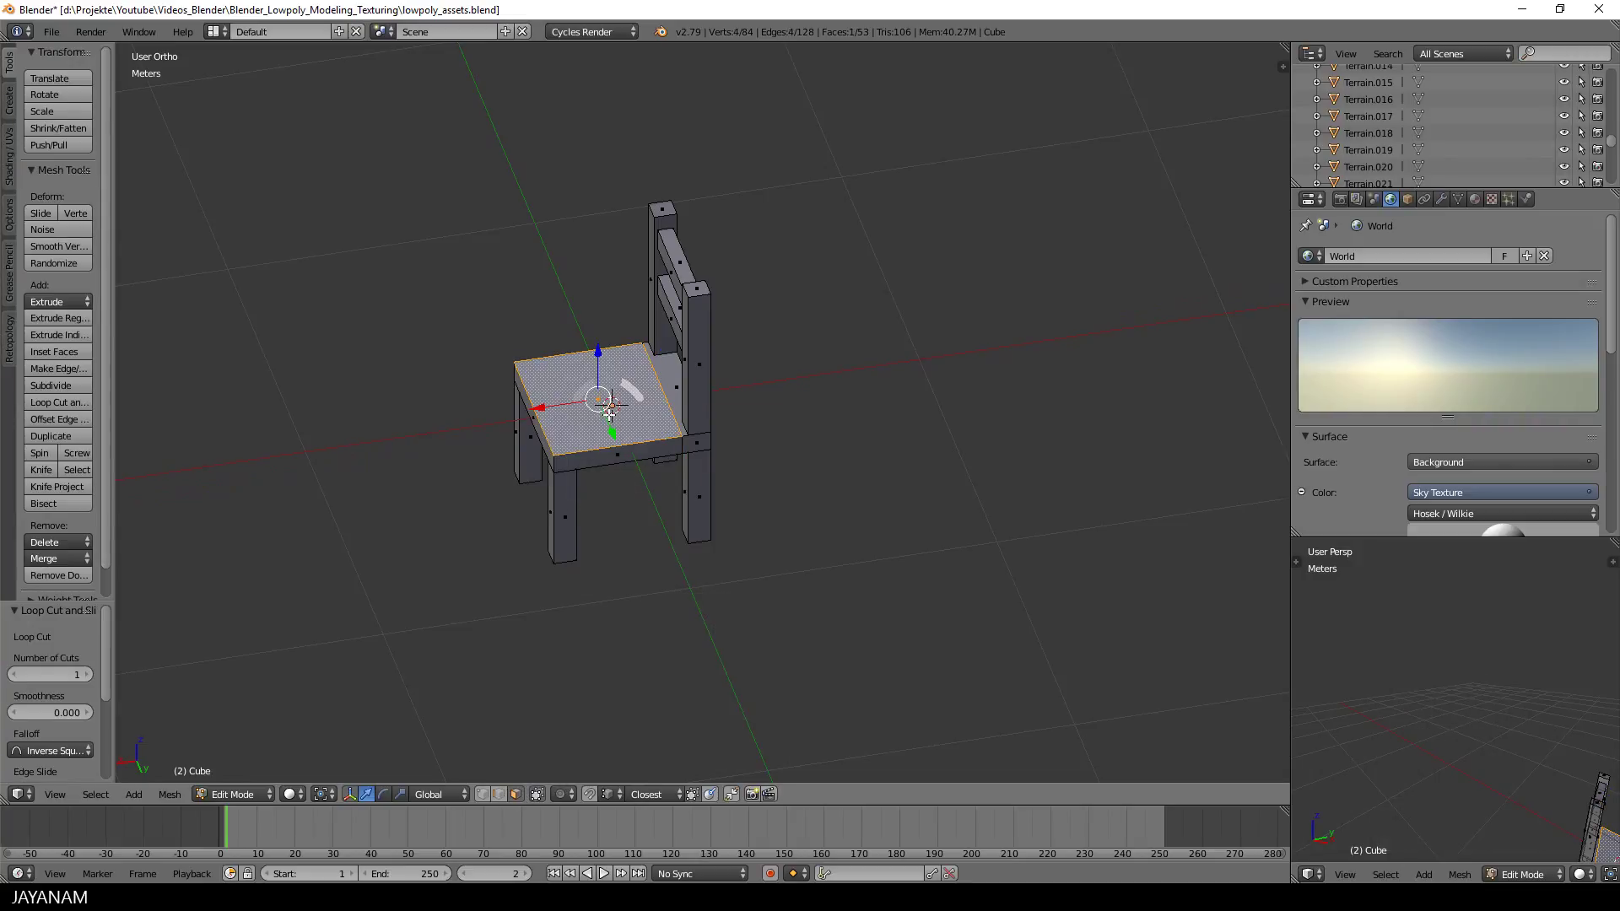
{"action": "key", "text": "e"}
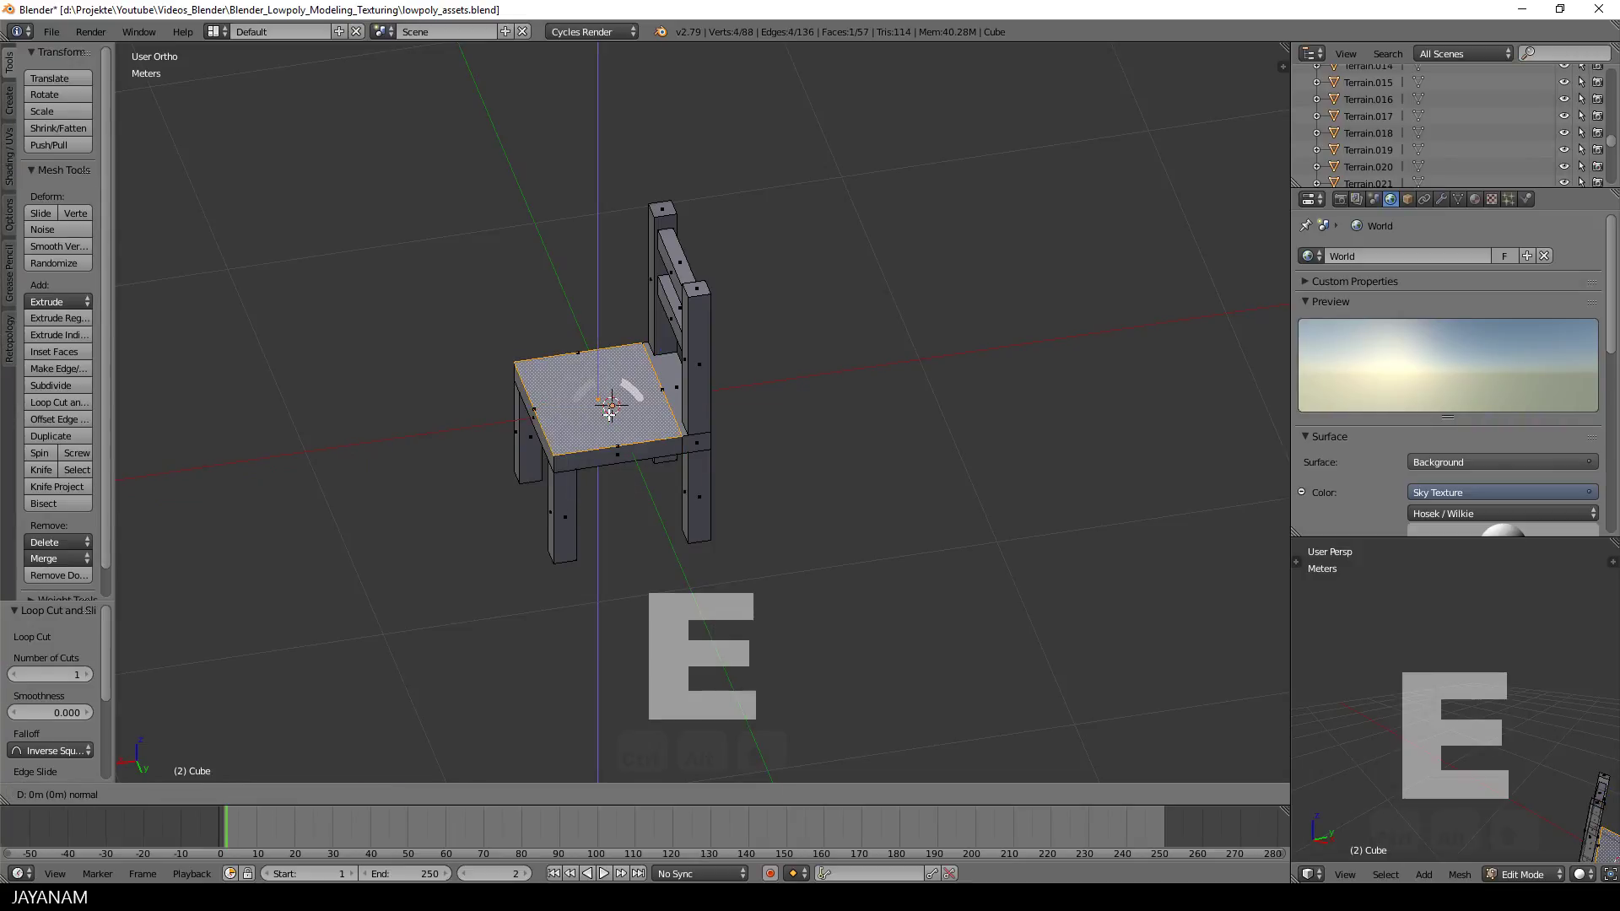
{"action": "left_click", "coordinate": [610, 408]}
{"action": "key", "text": "s"}
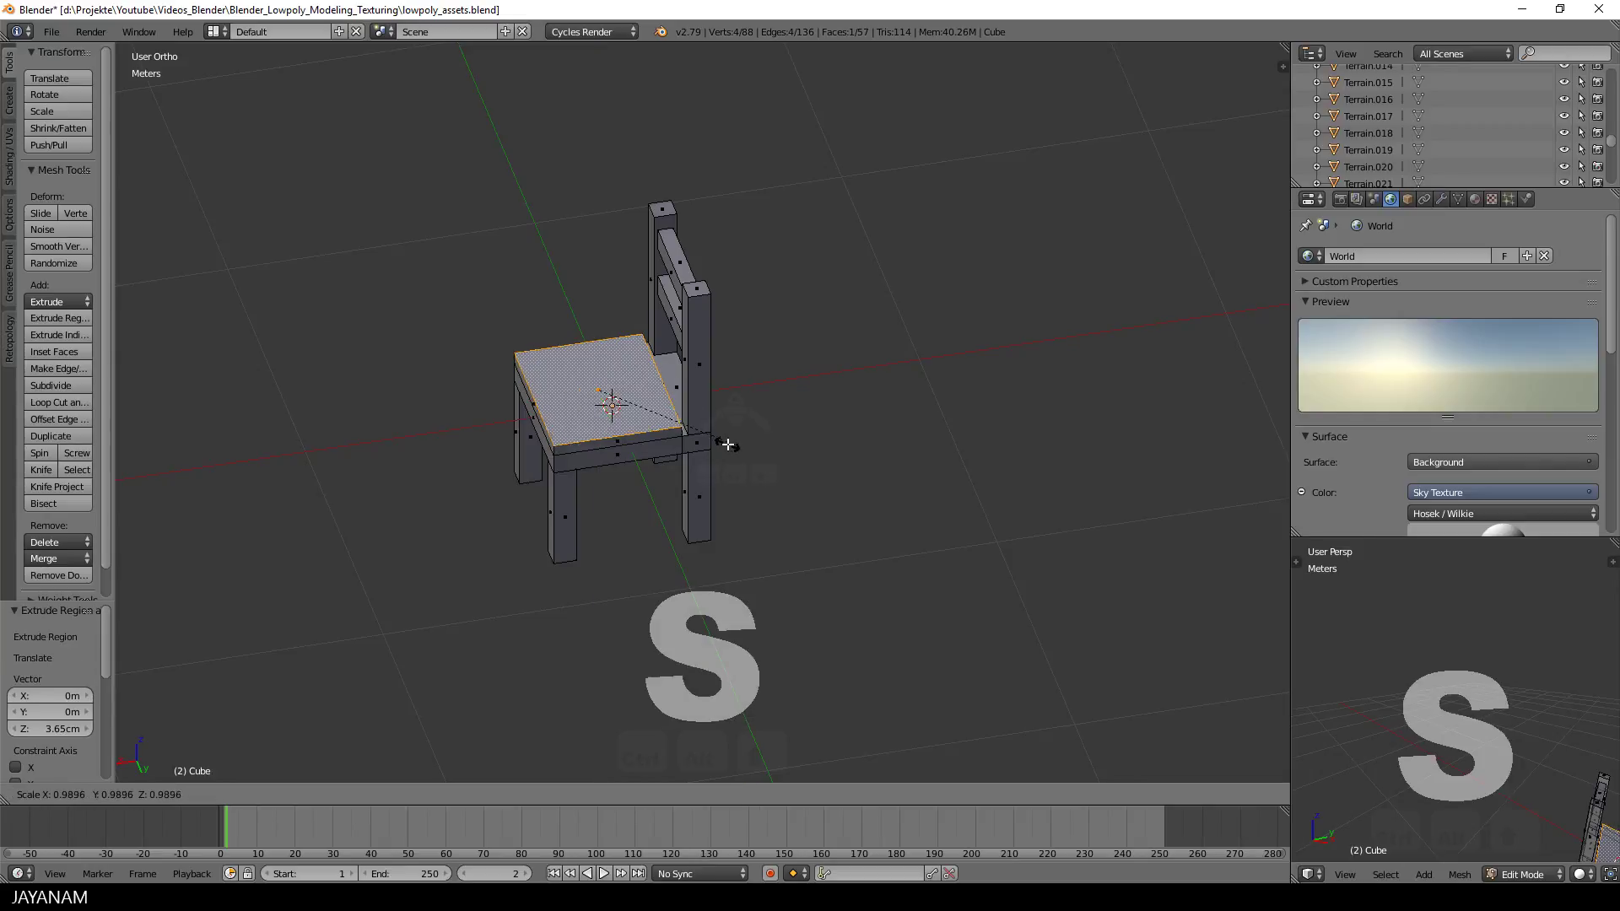
{"action": "left_click", "coordinate": [717, 442]}
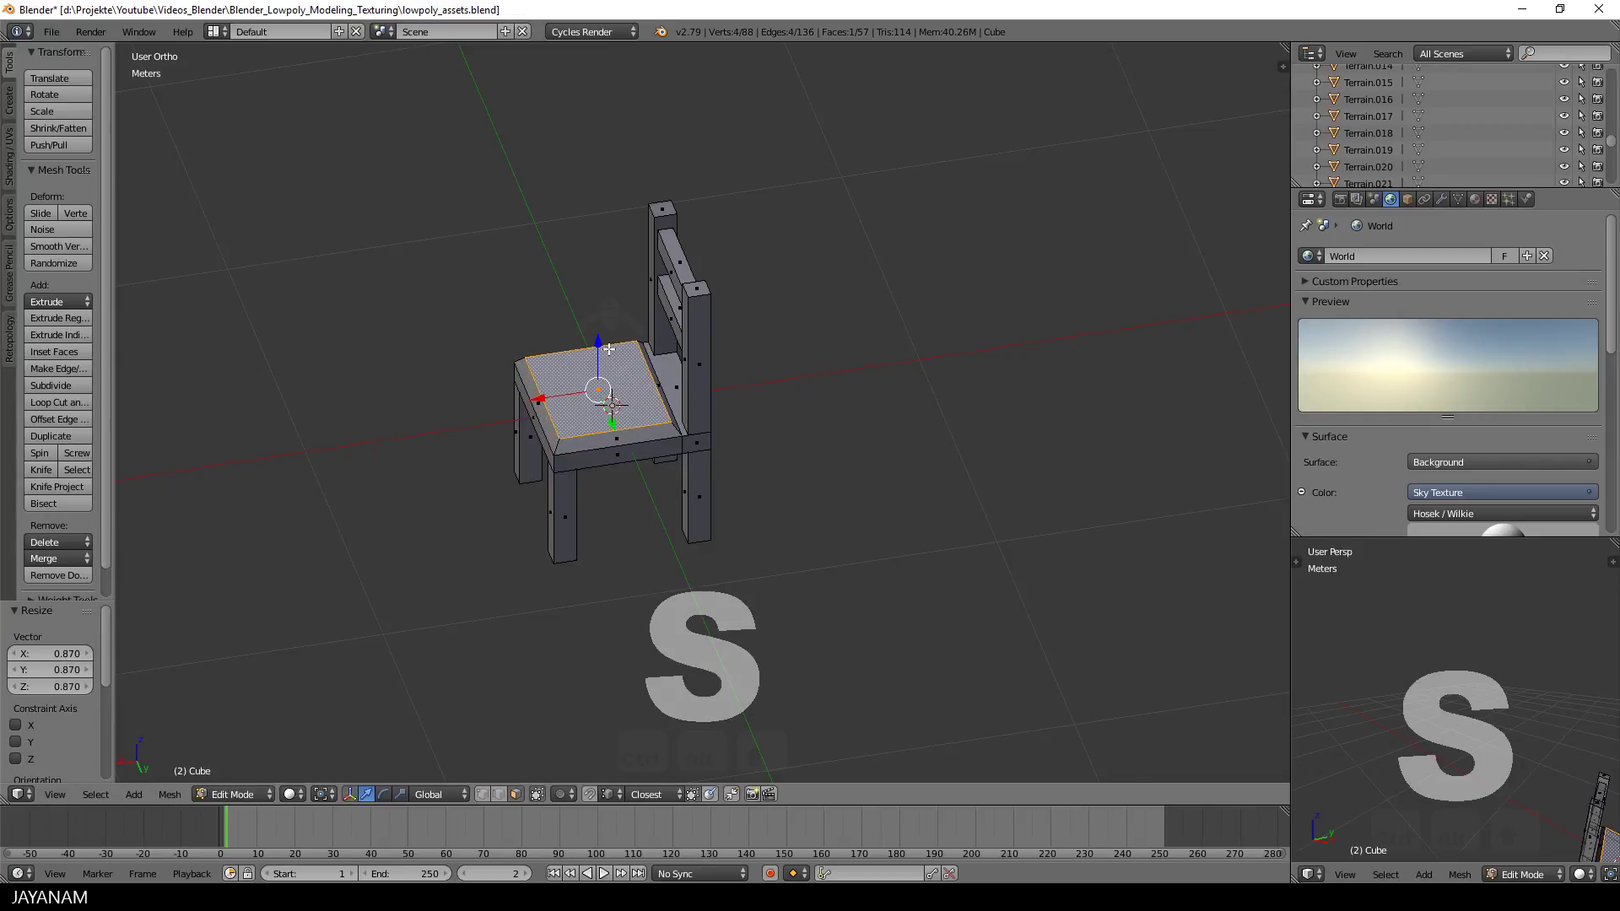
{"action": "left_click_drag", "start_coordinate": [599, 346], "coordinate": [599, 354]}
- Return the chair to Object Mode
{"action": "middle_click_drag", "start_coordinate": [669, 542], "coordinate": [775, 514]}
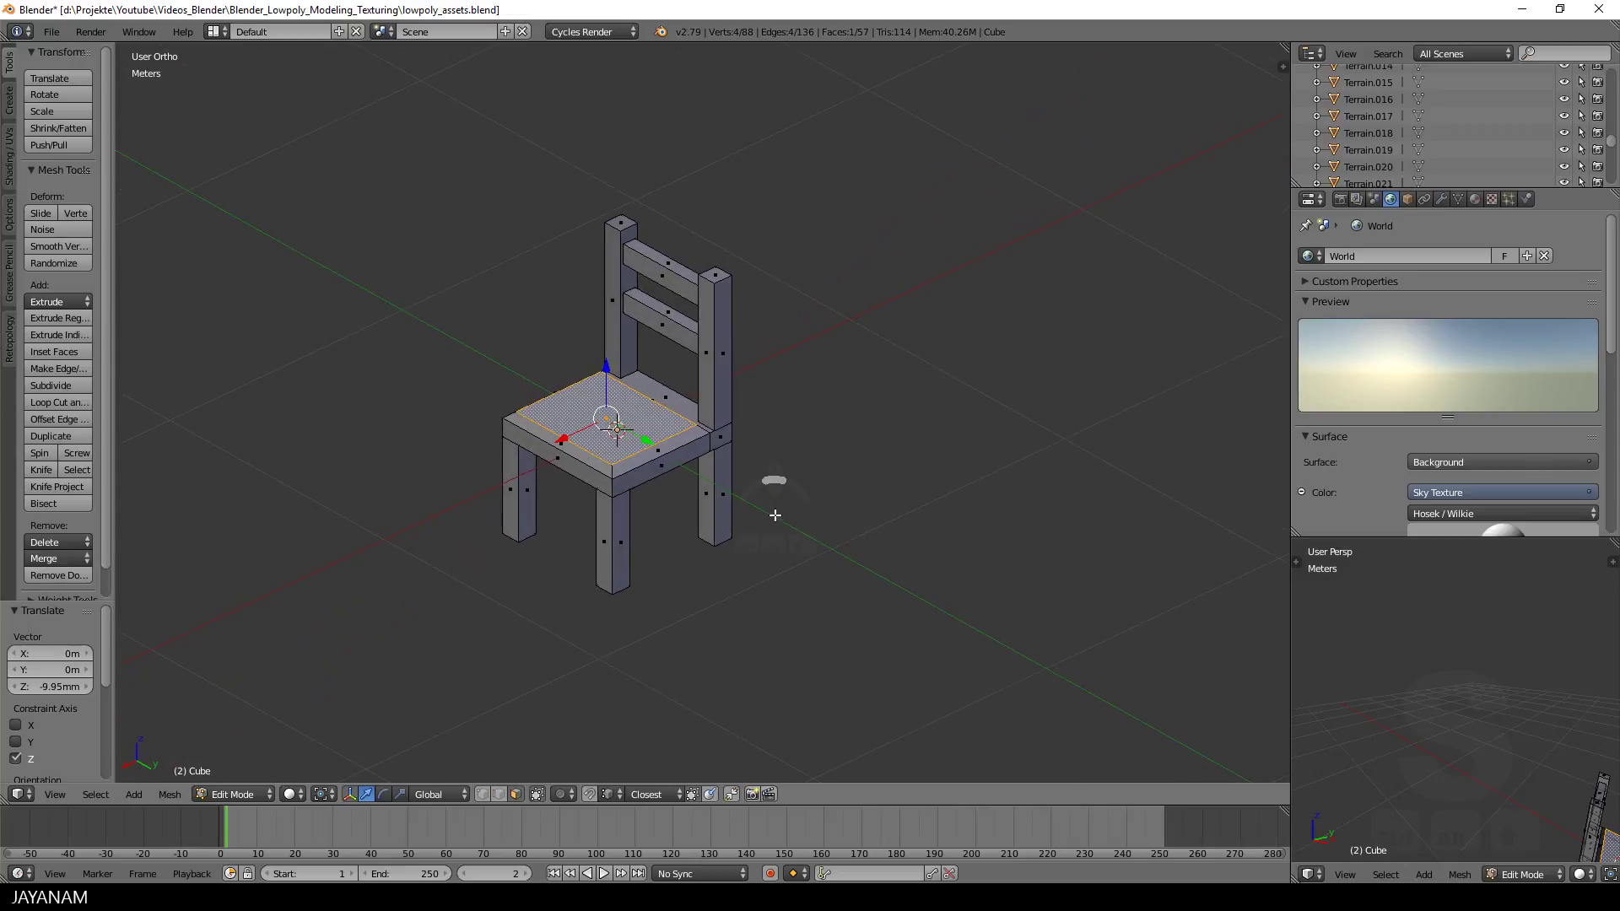
{"action": "key", "text": "Tab"}
{"action": "left_click", "coordinate": [654, 523]}
{"action": "middle_click_drag", "start_coordinate": [655, 523], "coordinate": [798, 535]}
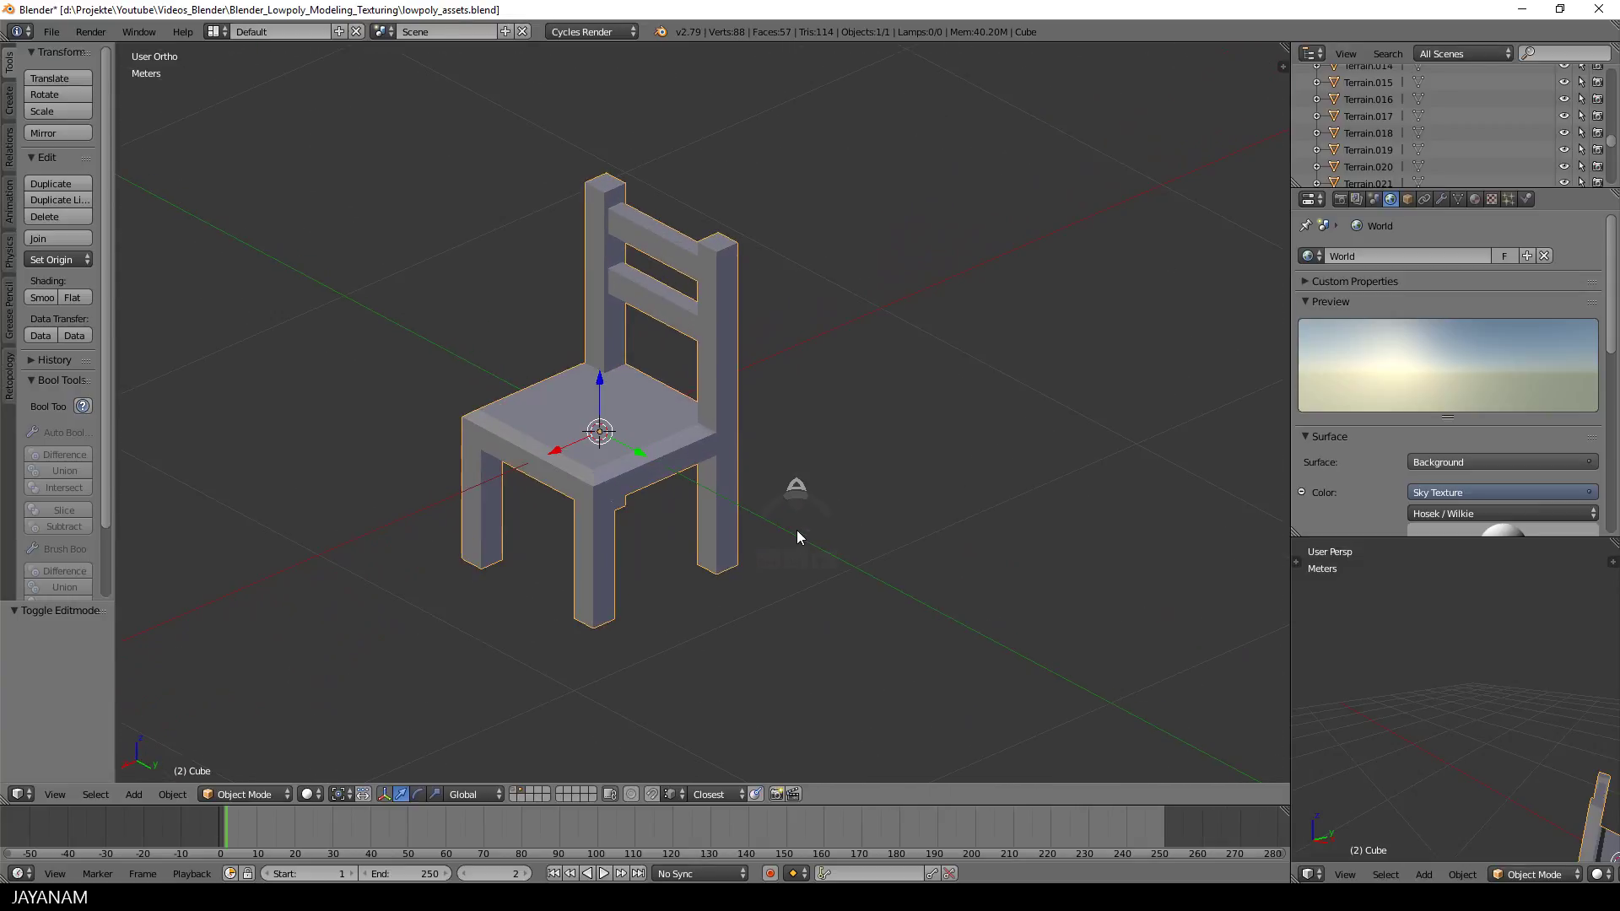
- Create a new matChair material for the chair and give it an orange hue
{"action": "key", "text": "Tab"}
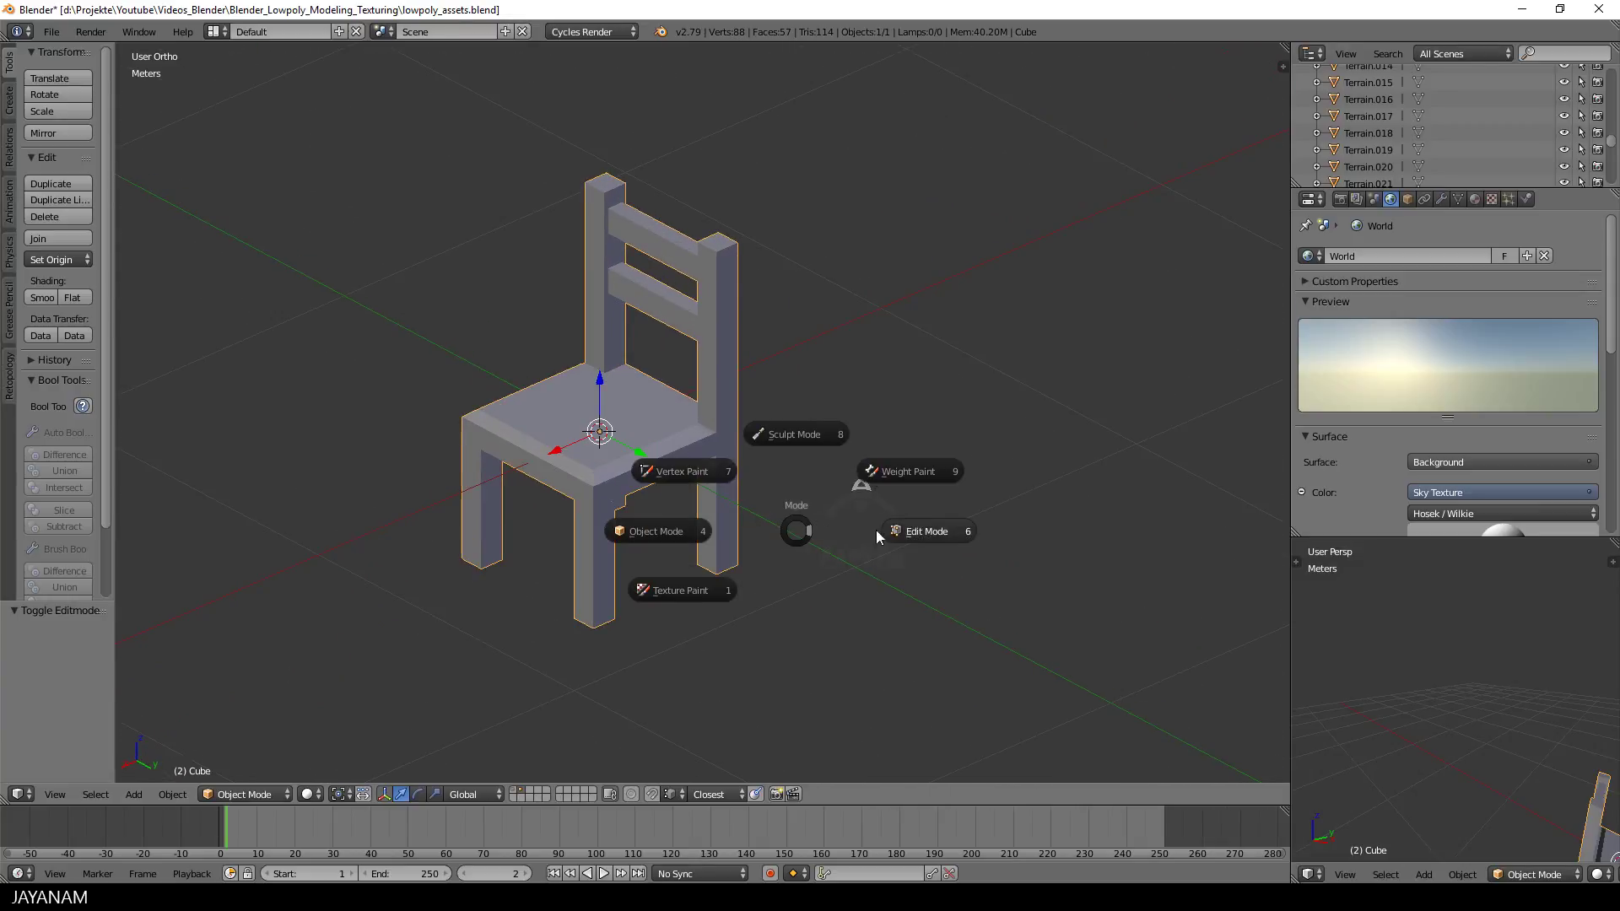
{"action": "left_click", "coordinate": [662, 532]}
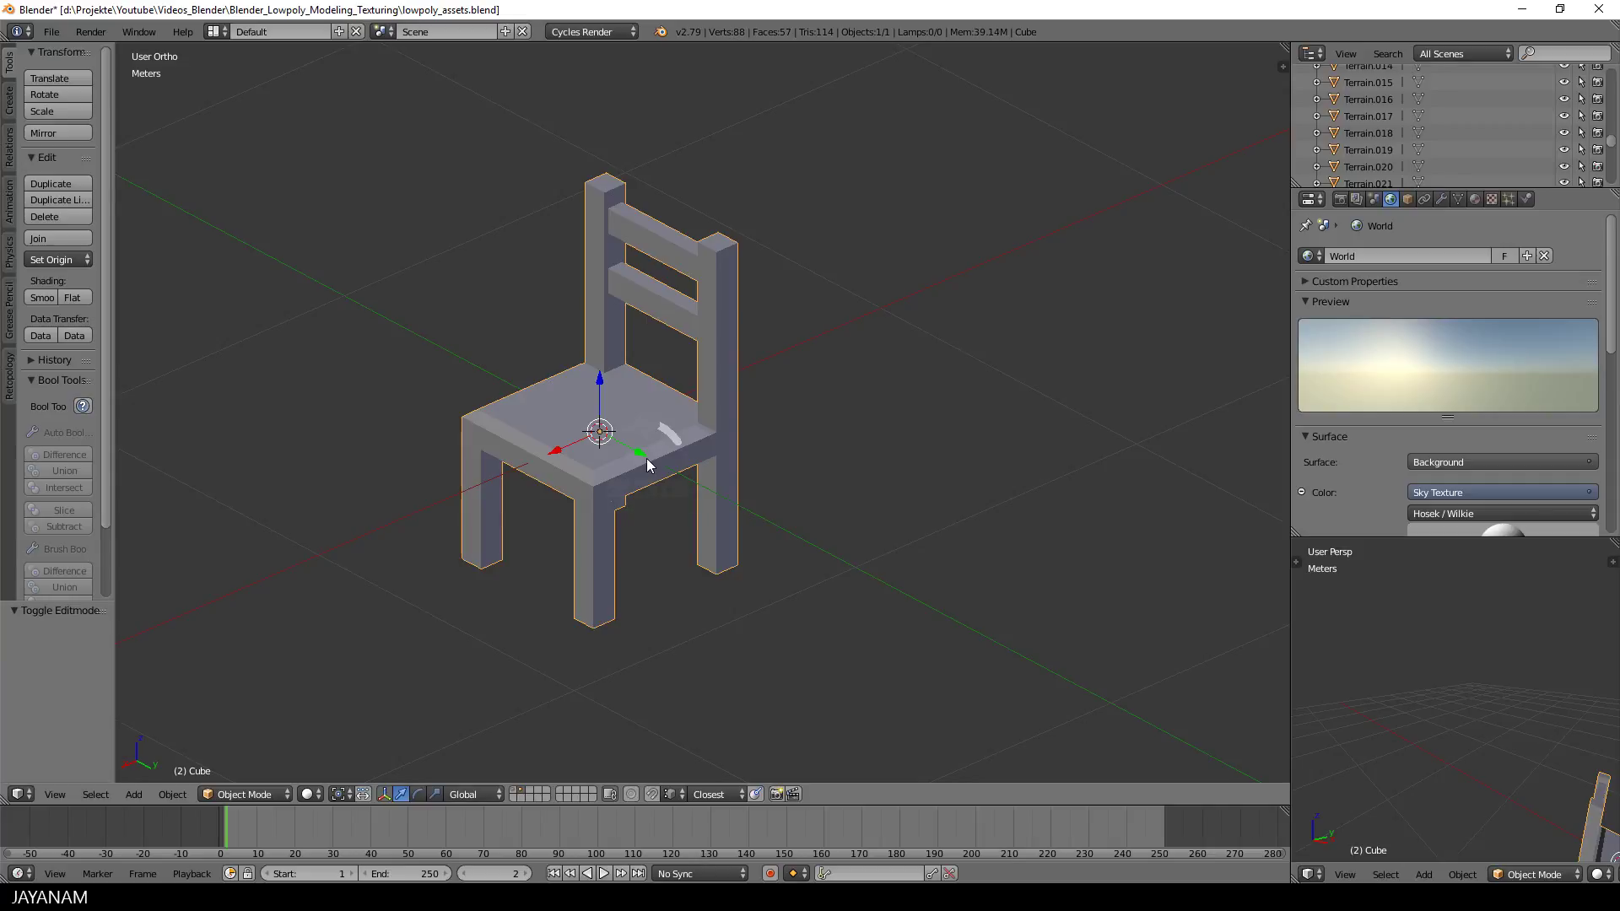
{"action": "left_click", "coordinate": [1473, 201]}
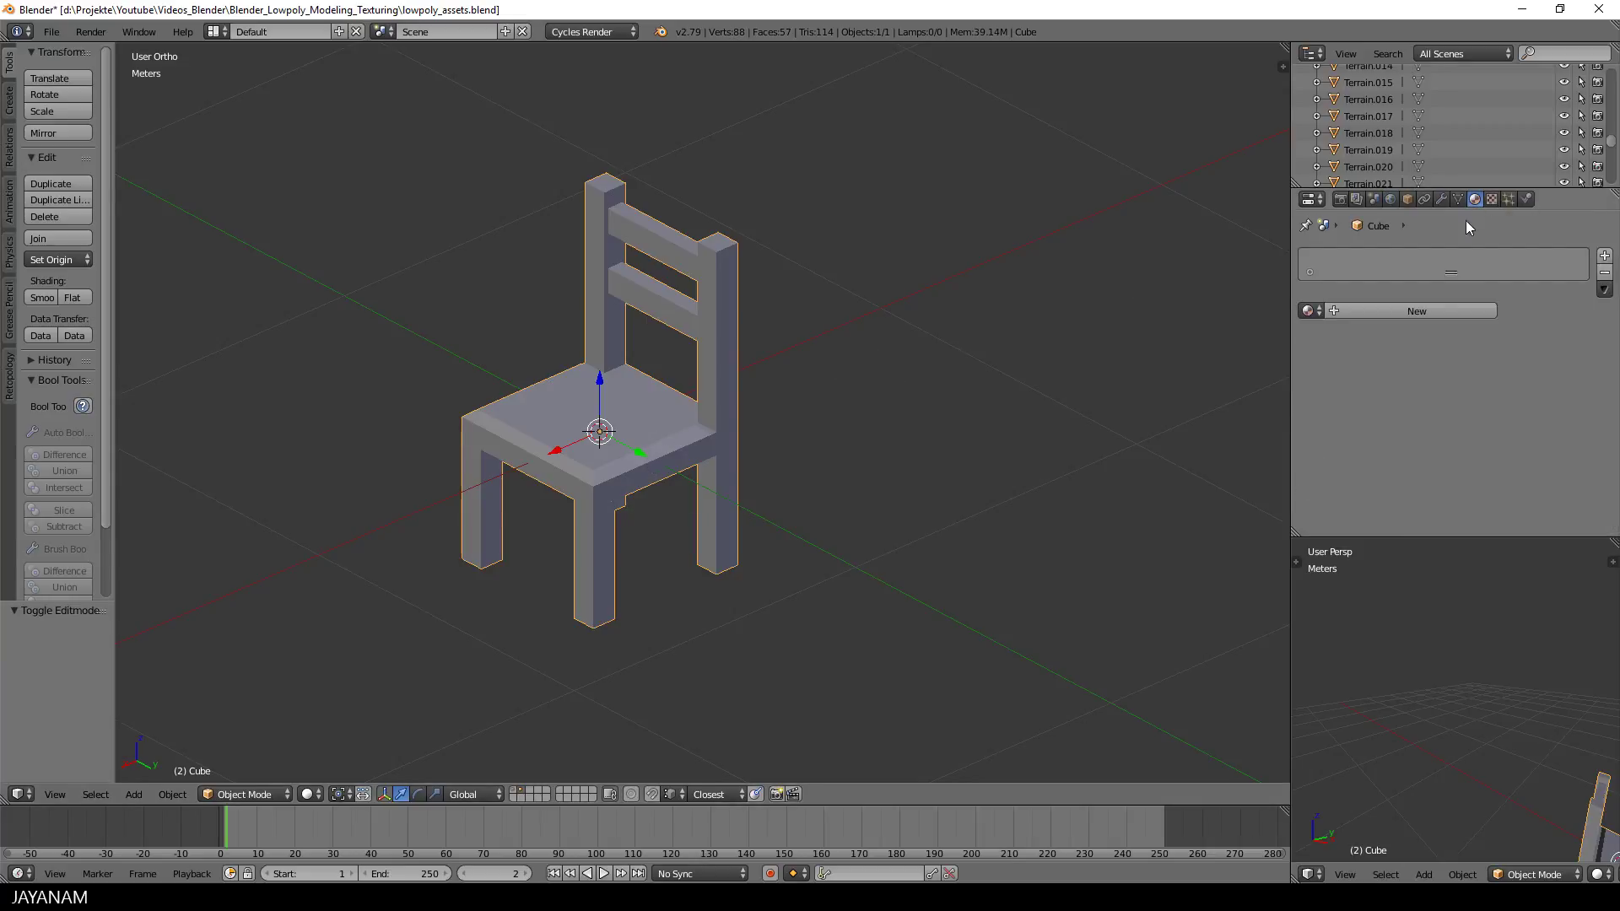
{"action": "left_click", "coordinate": [1358, 311]}
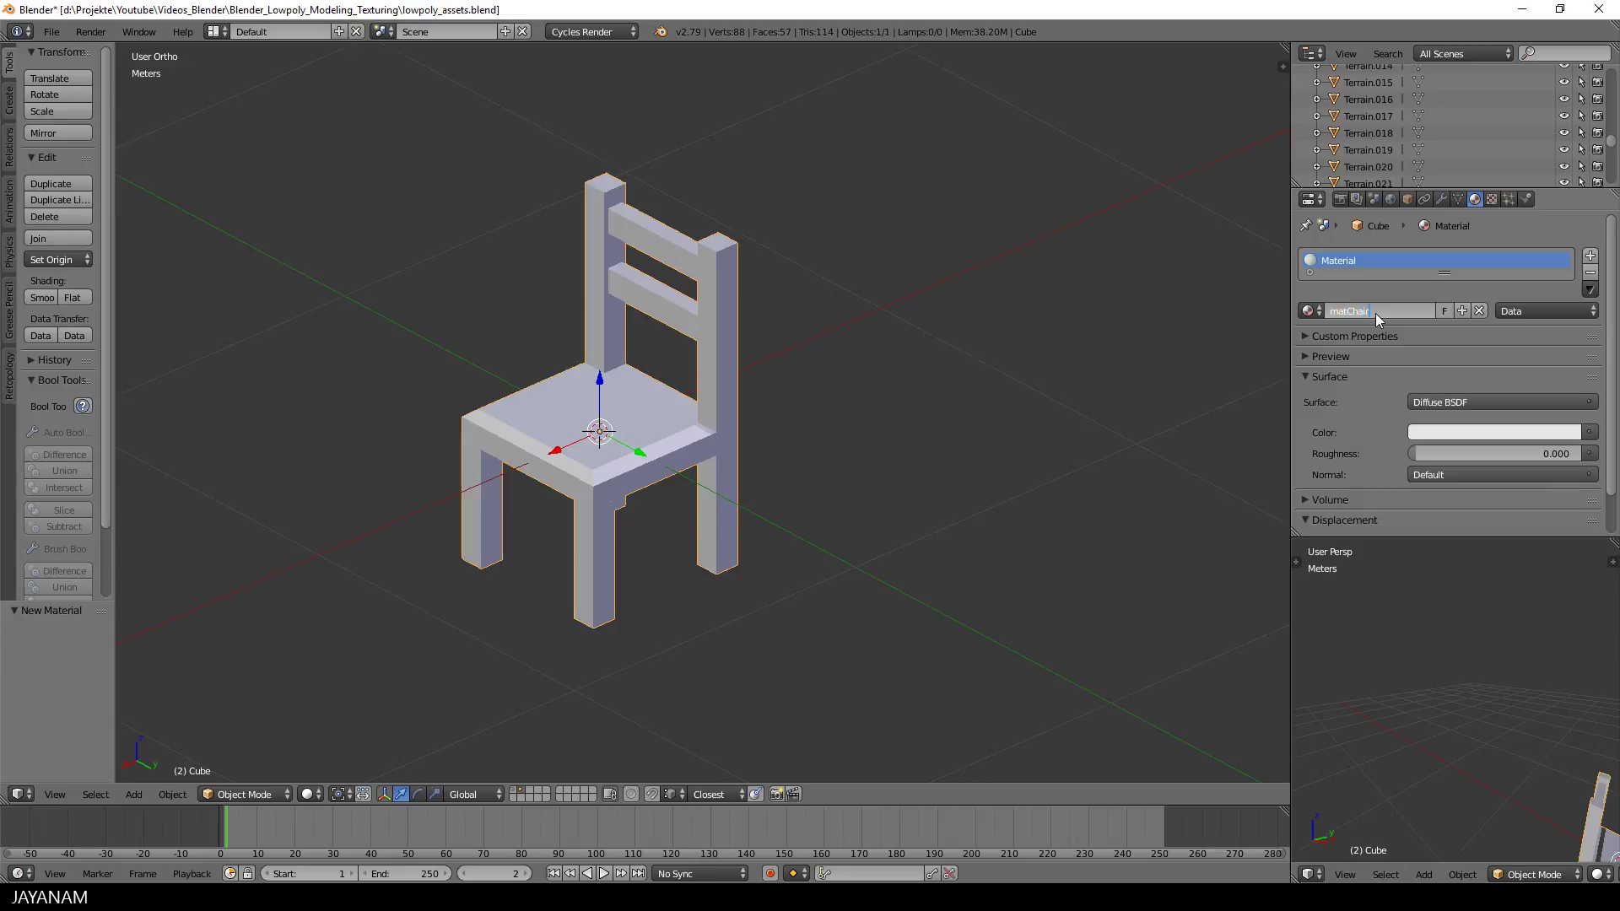
{"action": "left_click", "coordinate": [1489, 434]}
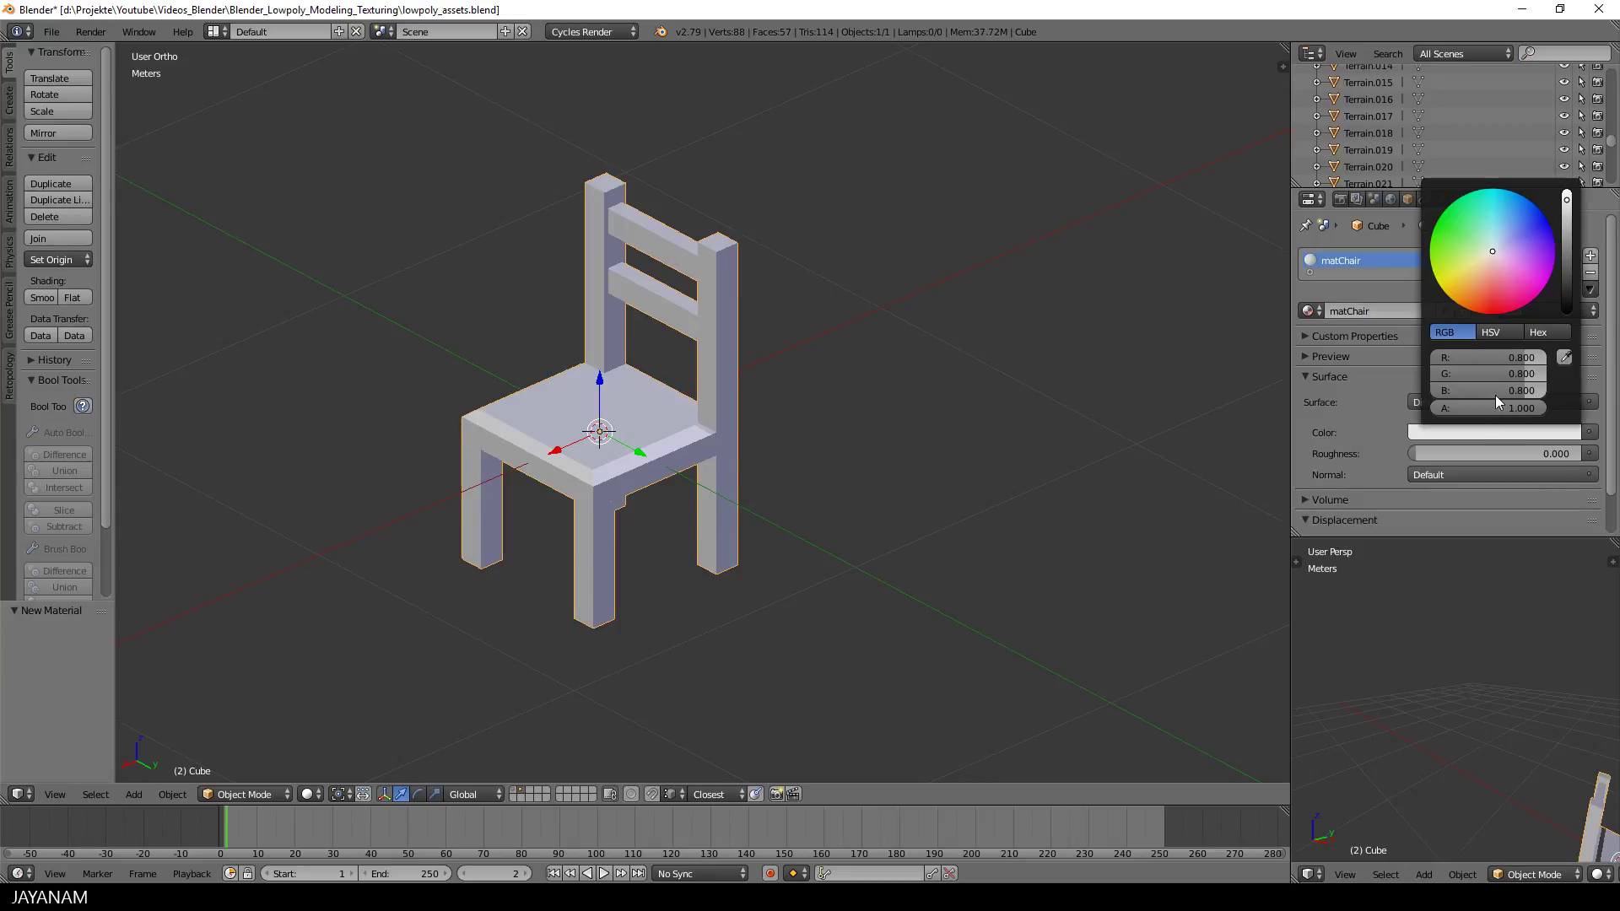
{"action": "left_click_drag", "start_coordinate": [1493, 253], "coordinate": [1481, 276]}
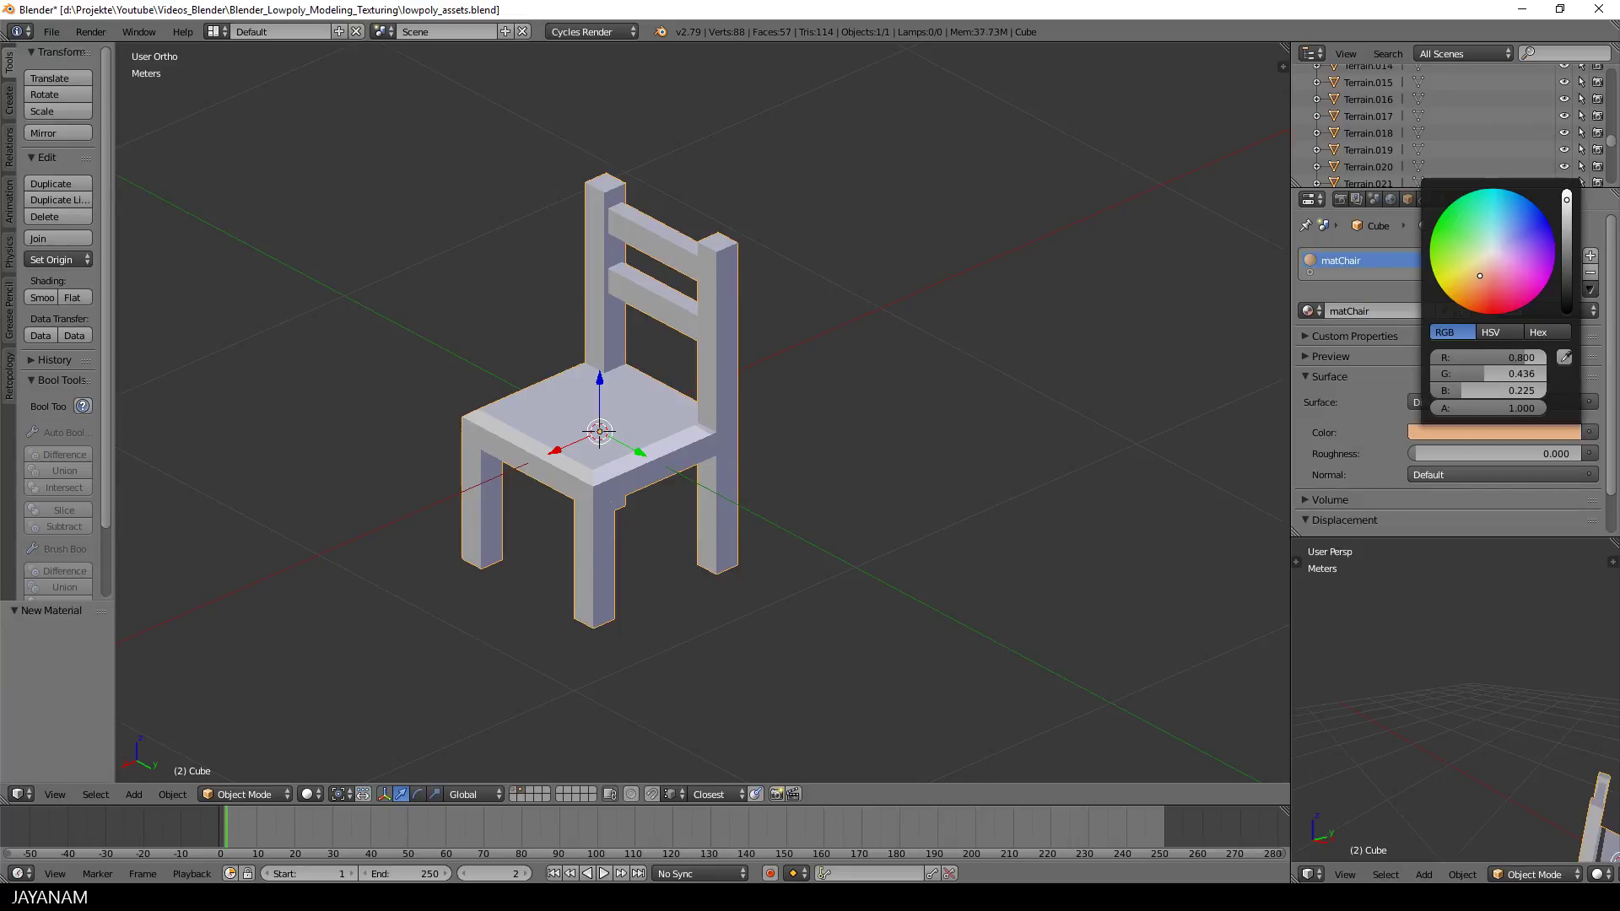
- Switch to Material shading and darken matChair to wood brown (RGB 0.662, 0.249, 0.101)
{"action": "left_click", "coordinate": [317, 795]}
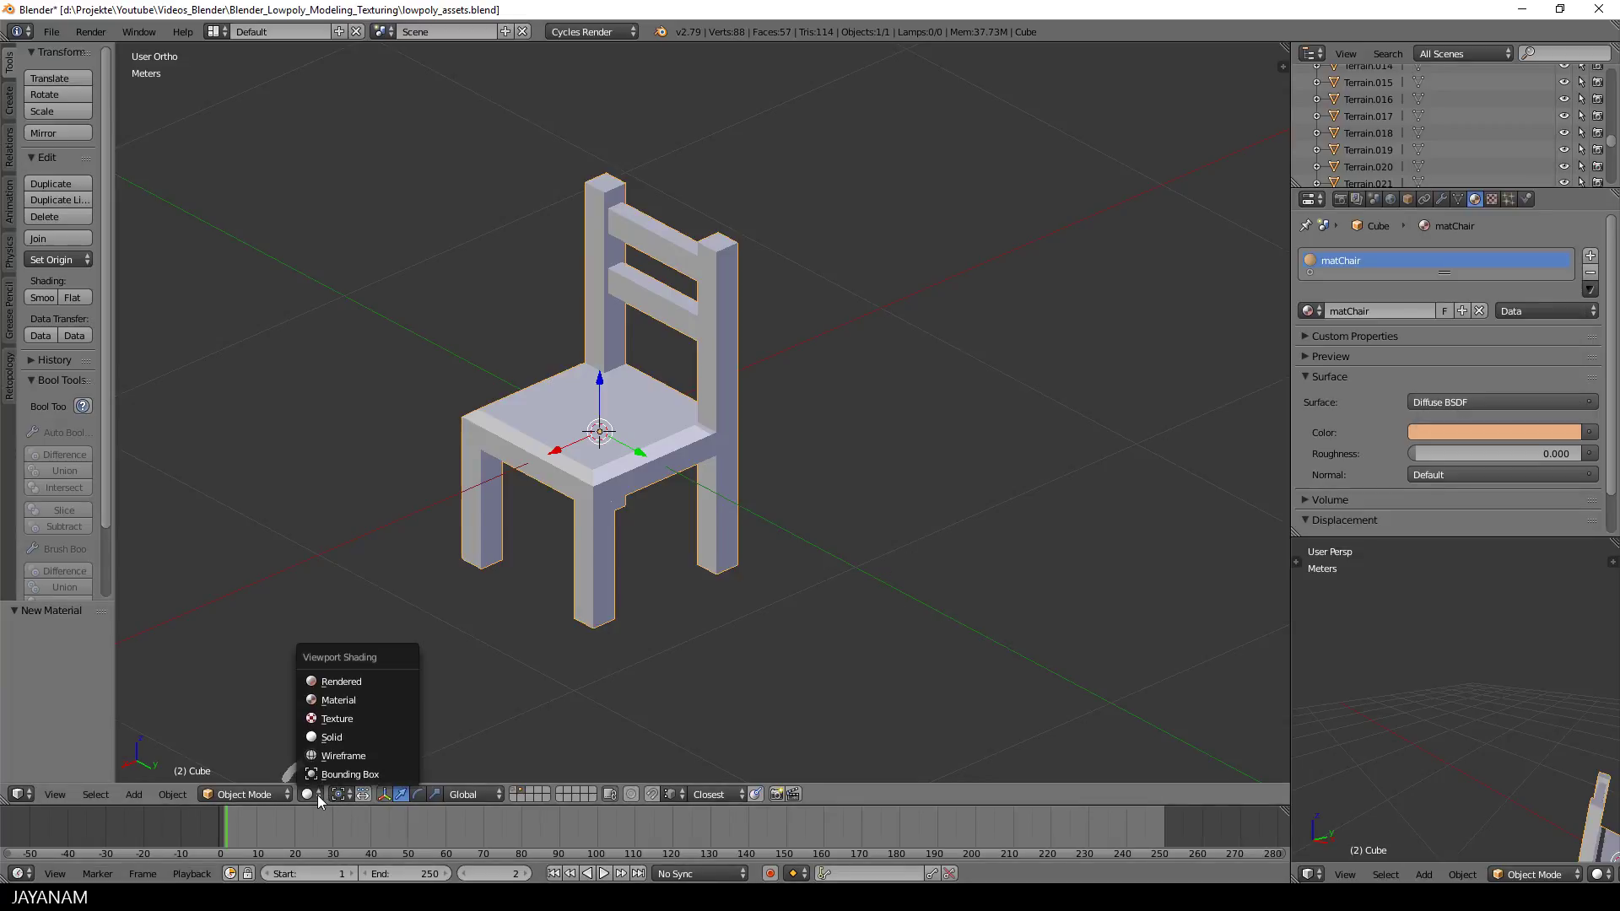
{"action": "left_click", "coordinate": [335, 701]}
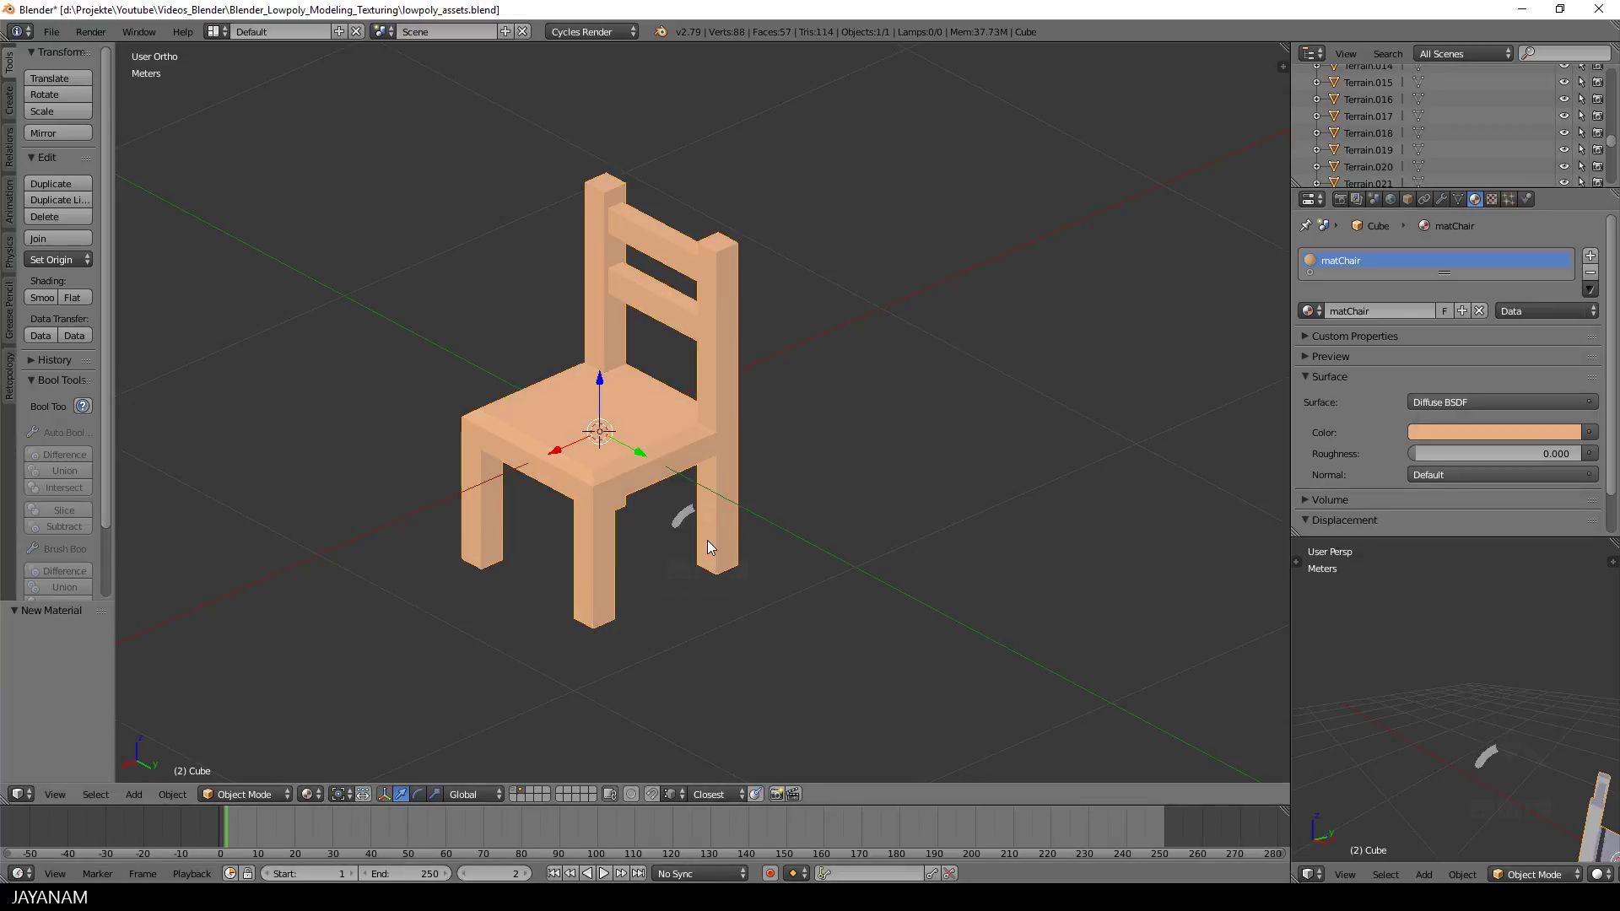
{"action": "left_click", "coordinate": [1459, 432]}
{"action": "left_click_drag", "start_coordinate": [1480, 274], "coordinate": [1478, 285]}
{"action": "left_click_drag", "start_coordinate": [1566, 207], "coordinate": [1566, 224]}
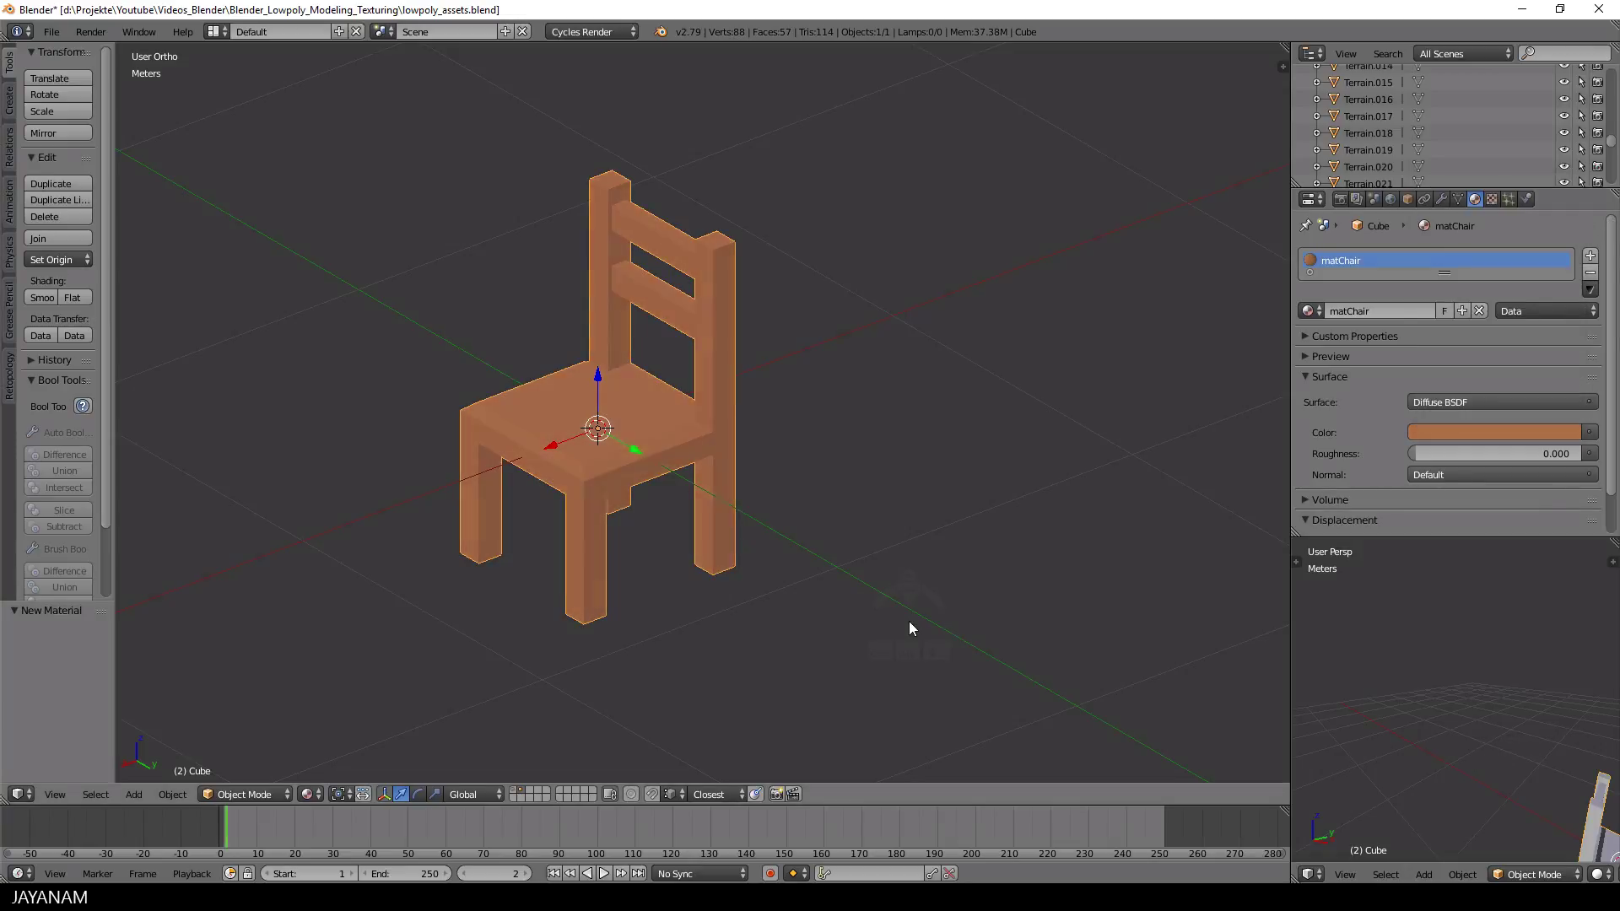
- Add a second material slot with a new material named matFabric coloured pure red
{"action": "left_click", "coordinate": [1591, 257]}
{"action": "left_click", "coordinate": [1358, 346]}
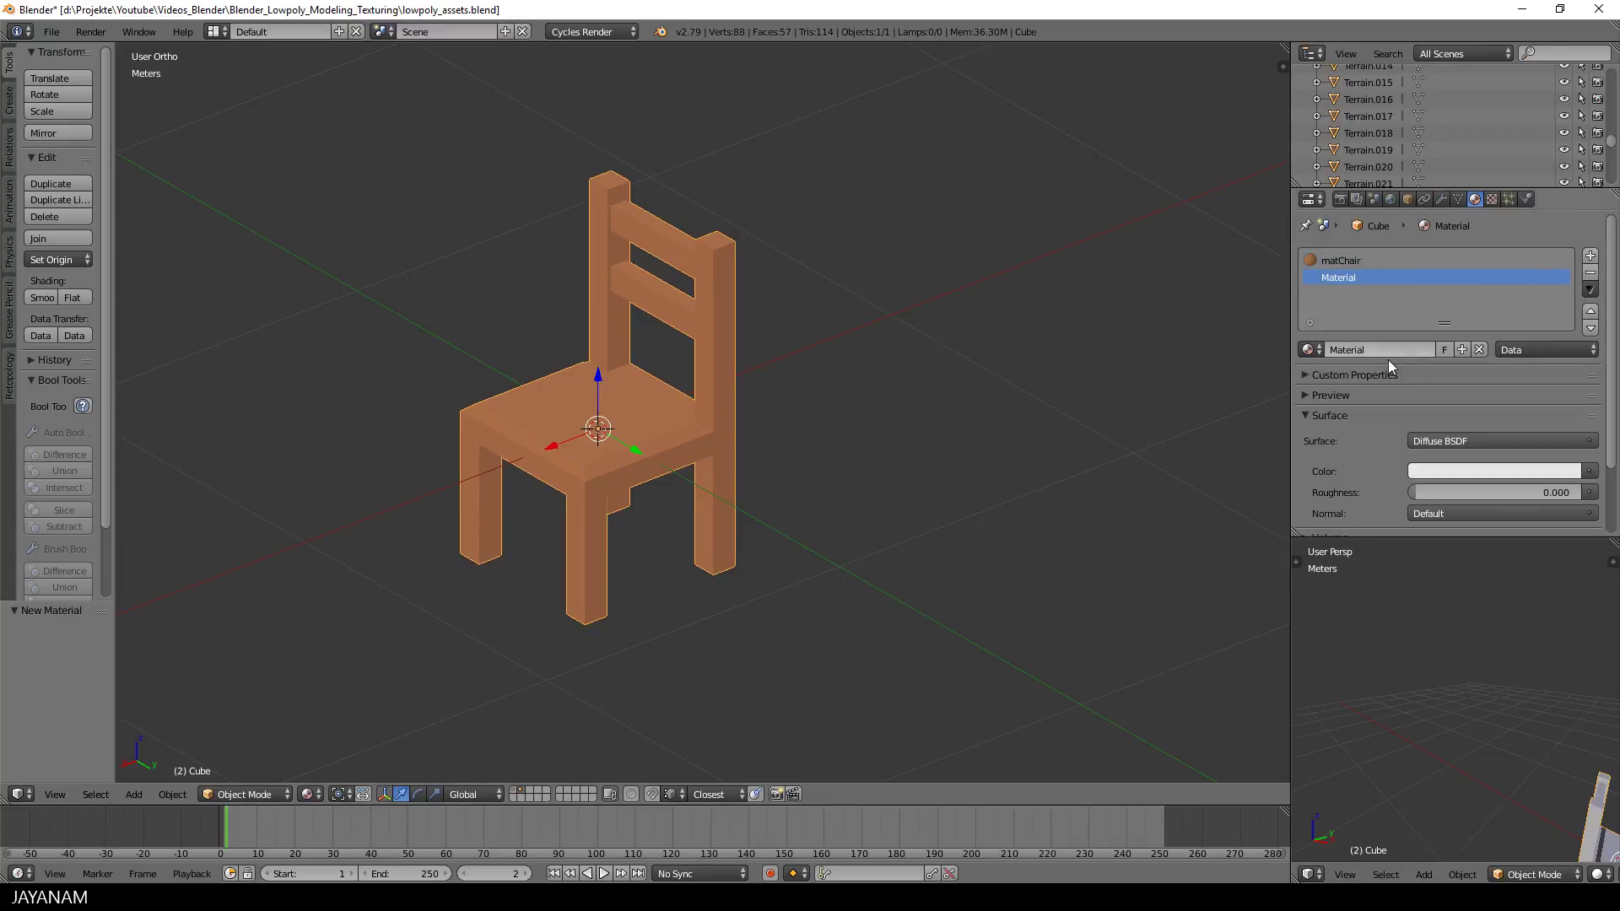
{"action": "left_click", "coordinate": [1375, 348]}
{"action": "type", "text": "matFabric"}
{"action": "key", "text": "Return"}
{"action": "left_click", "coordinate": [1457, 470]}
{"action": "left_click", "coordinate": [1500, 335]}
{"action": "left_click_drag", "start_coordinate": [1501, 335], "coordinate": [1492, 344]}
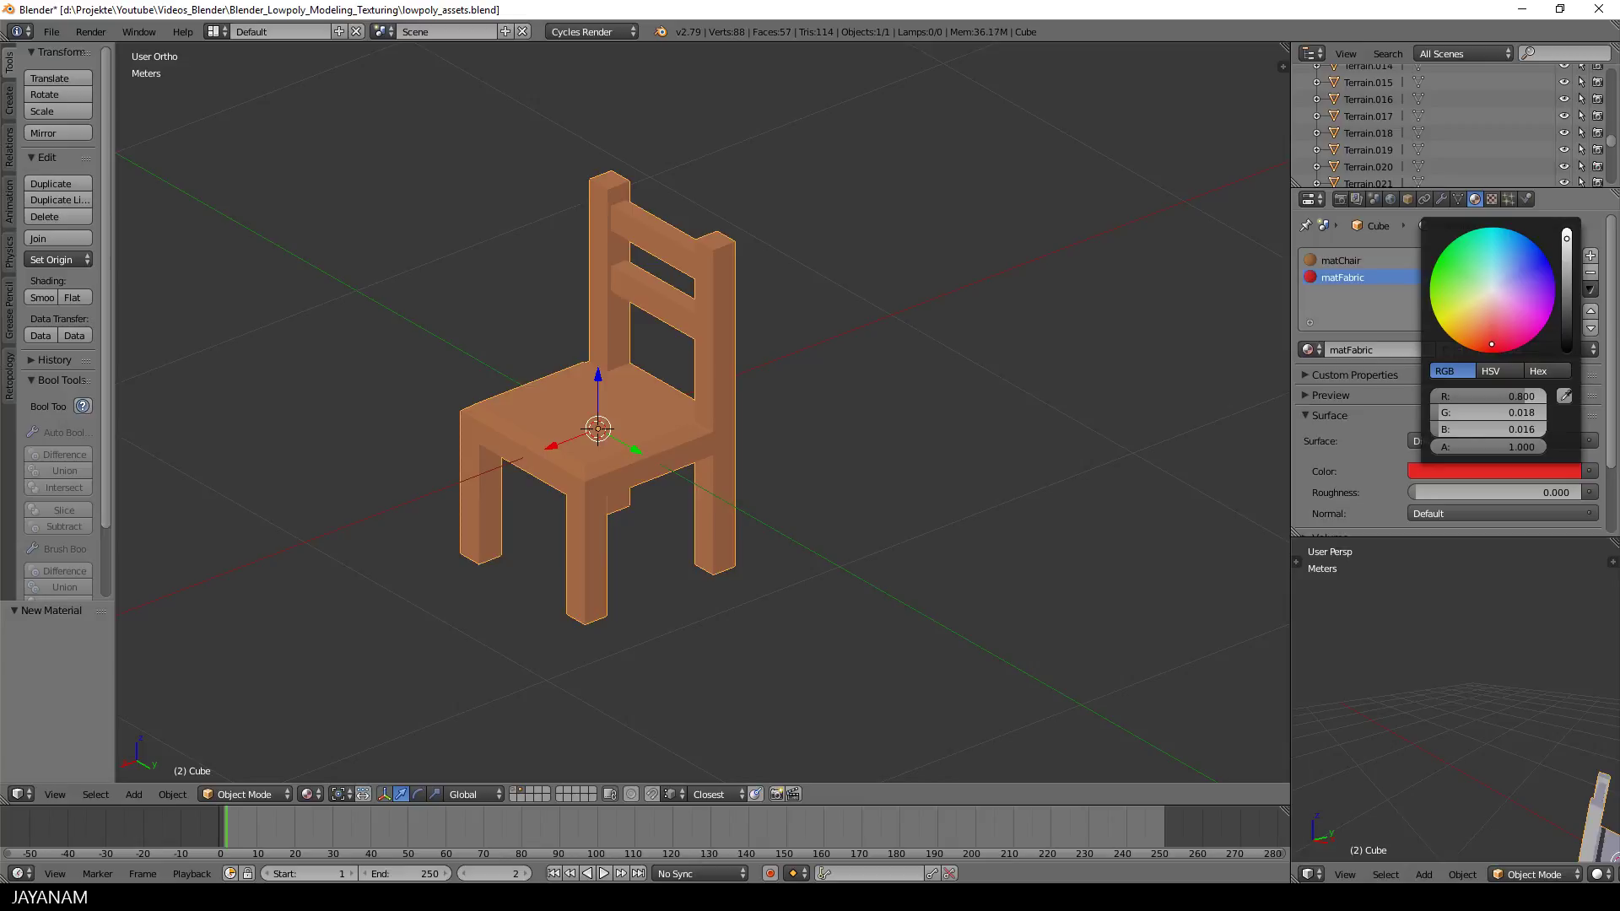
- In Edit Mode, select the cushion's top, side and front faces and assign matFabric
{"action": "scroll", "coordinate": [797, 513], "scroll_direction": "up", "scroll_amount": 1}
{"action": "key", "text": "Tab"}
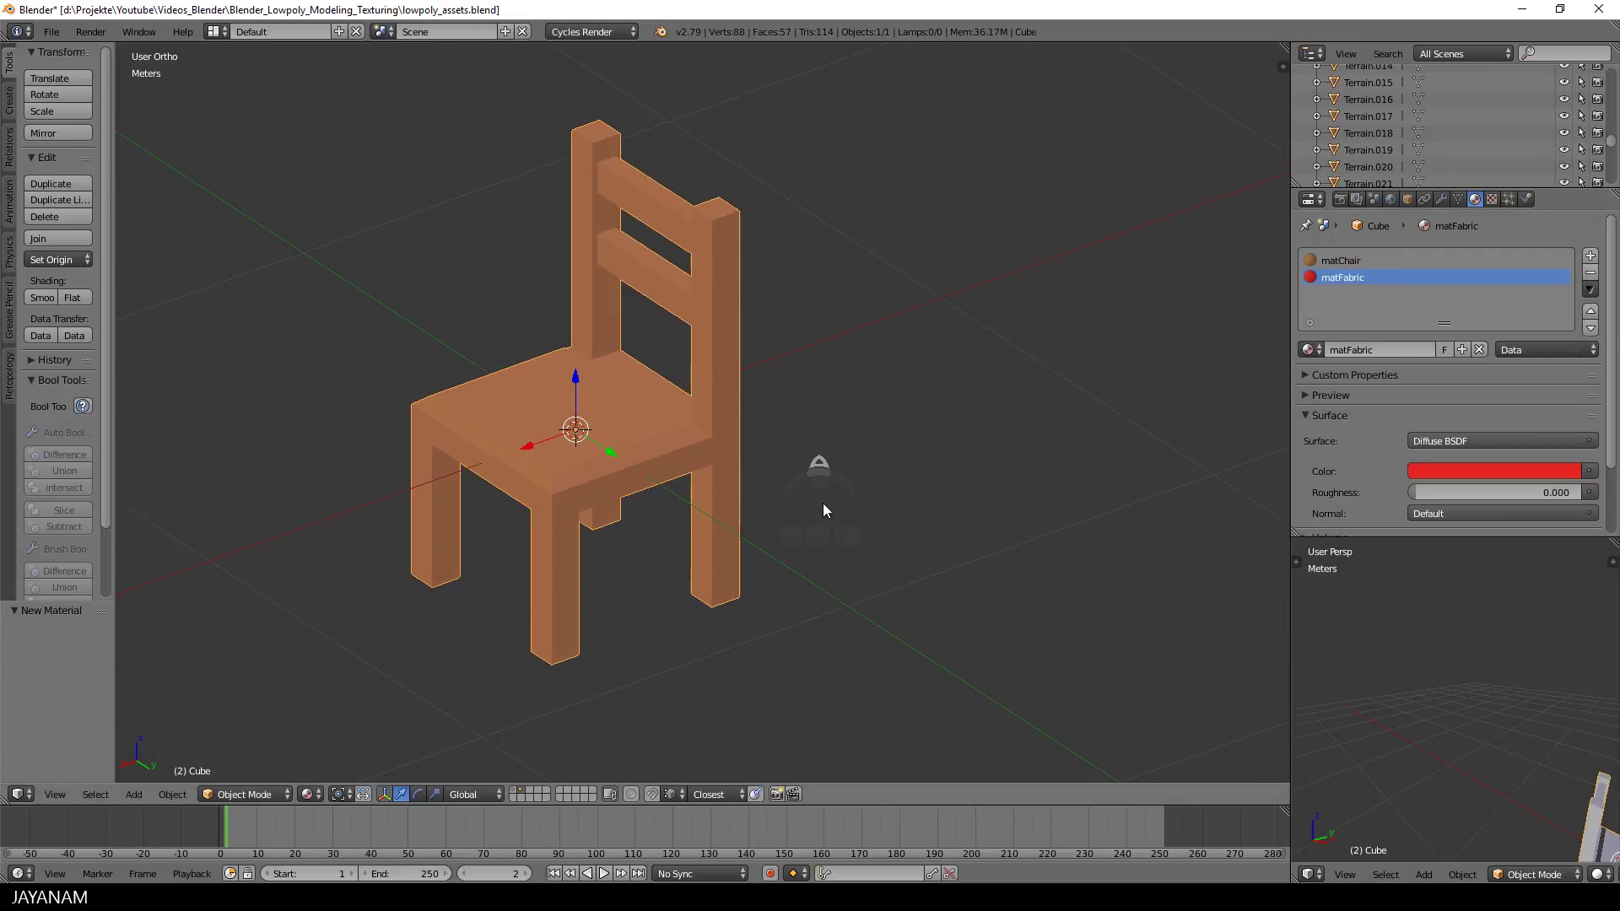
{"action": "left_click", "coordinate": [926, 527]}
{"action": "right_click", "coordinate": [506, 455]}
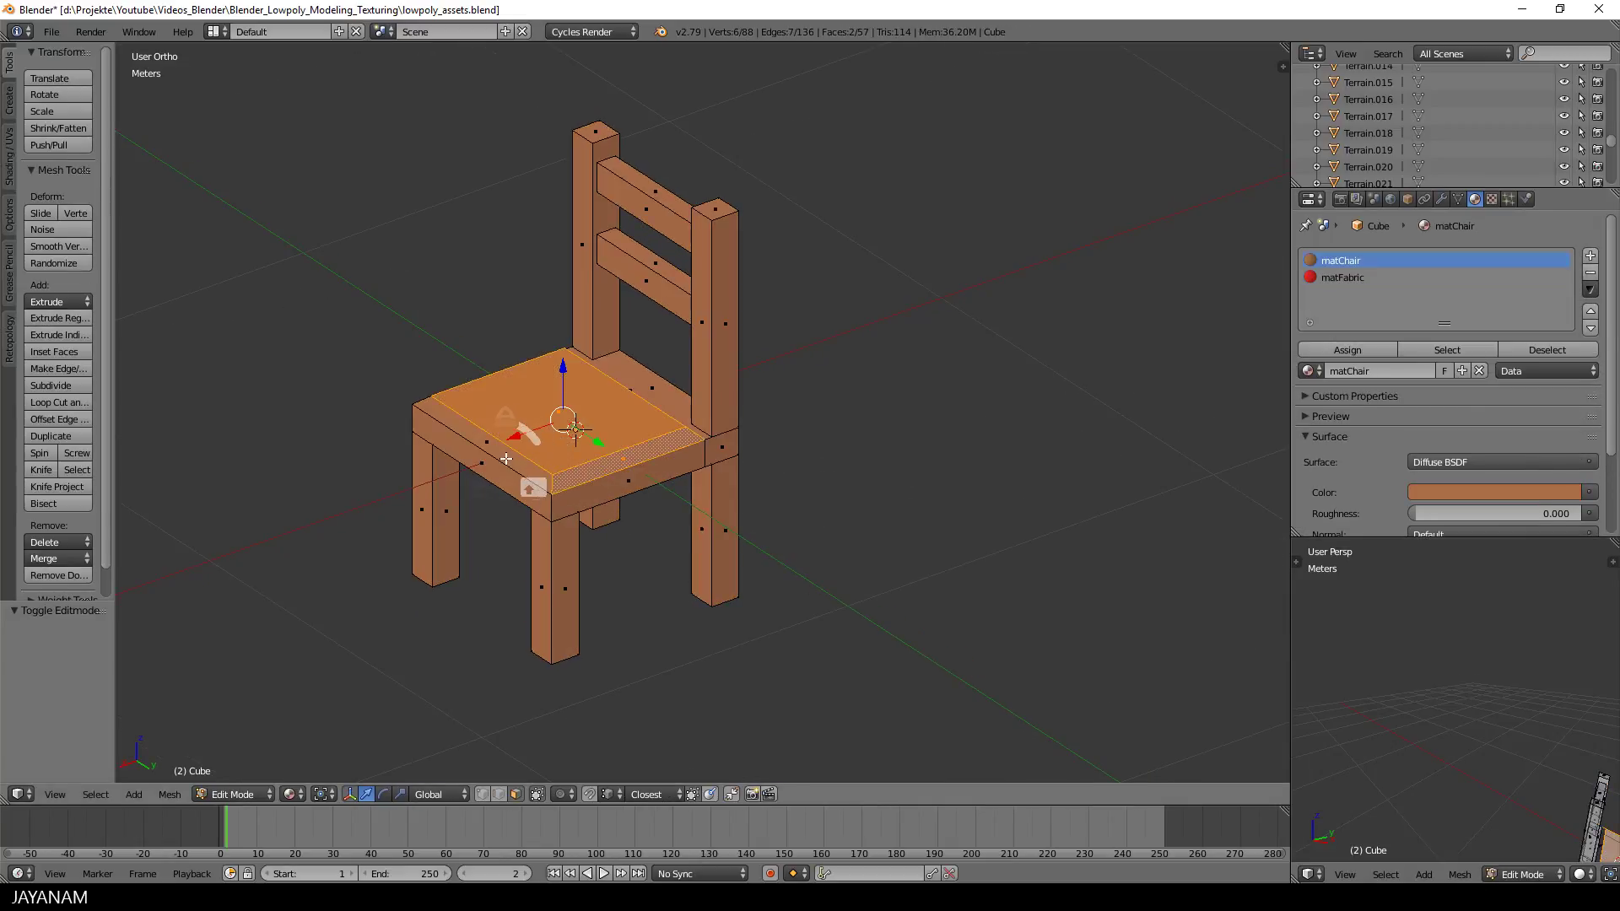
{"action": "middle_click_drag", "start_coordinate": [506, 458], "coordinate": [1236, 361]}
{"action": "right_click", "coordinate": [756, 507], "text": "shift"}
{"action": "right_click", "coordinate": [776, 523], "text": "shift"}
{"action": "left_click", "coordinate": [1355, 278]}
{"action": "left_click", "coordinate": [1371, 346]}
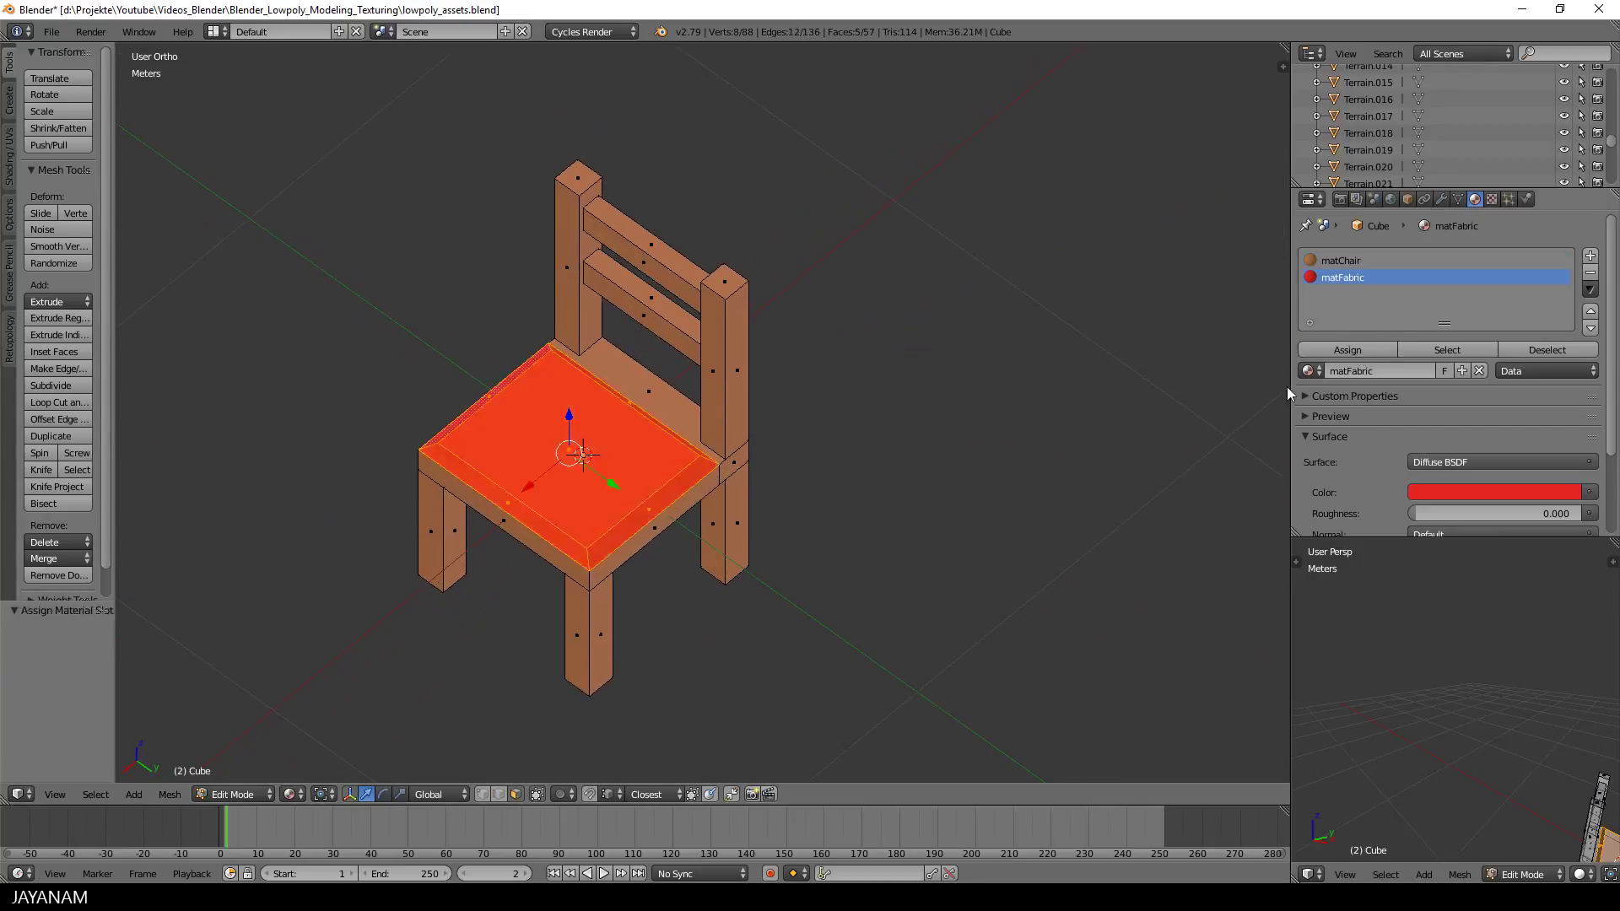
- Return the chair to Object Mode
{"action": "middle_click_drag", "start_coordinate": [826, 447], "coordinate": [763, 538]}
{"action": "key", "text": "Tab"}
{"action": "left_click", "coordinate": [733, 508]}
{"action": "scroll", "coordinate": [791, 515], "scroll_direction": "up", "scroll_amount": 2}
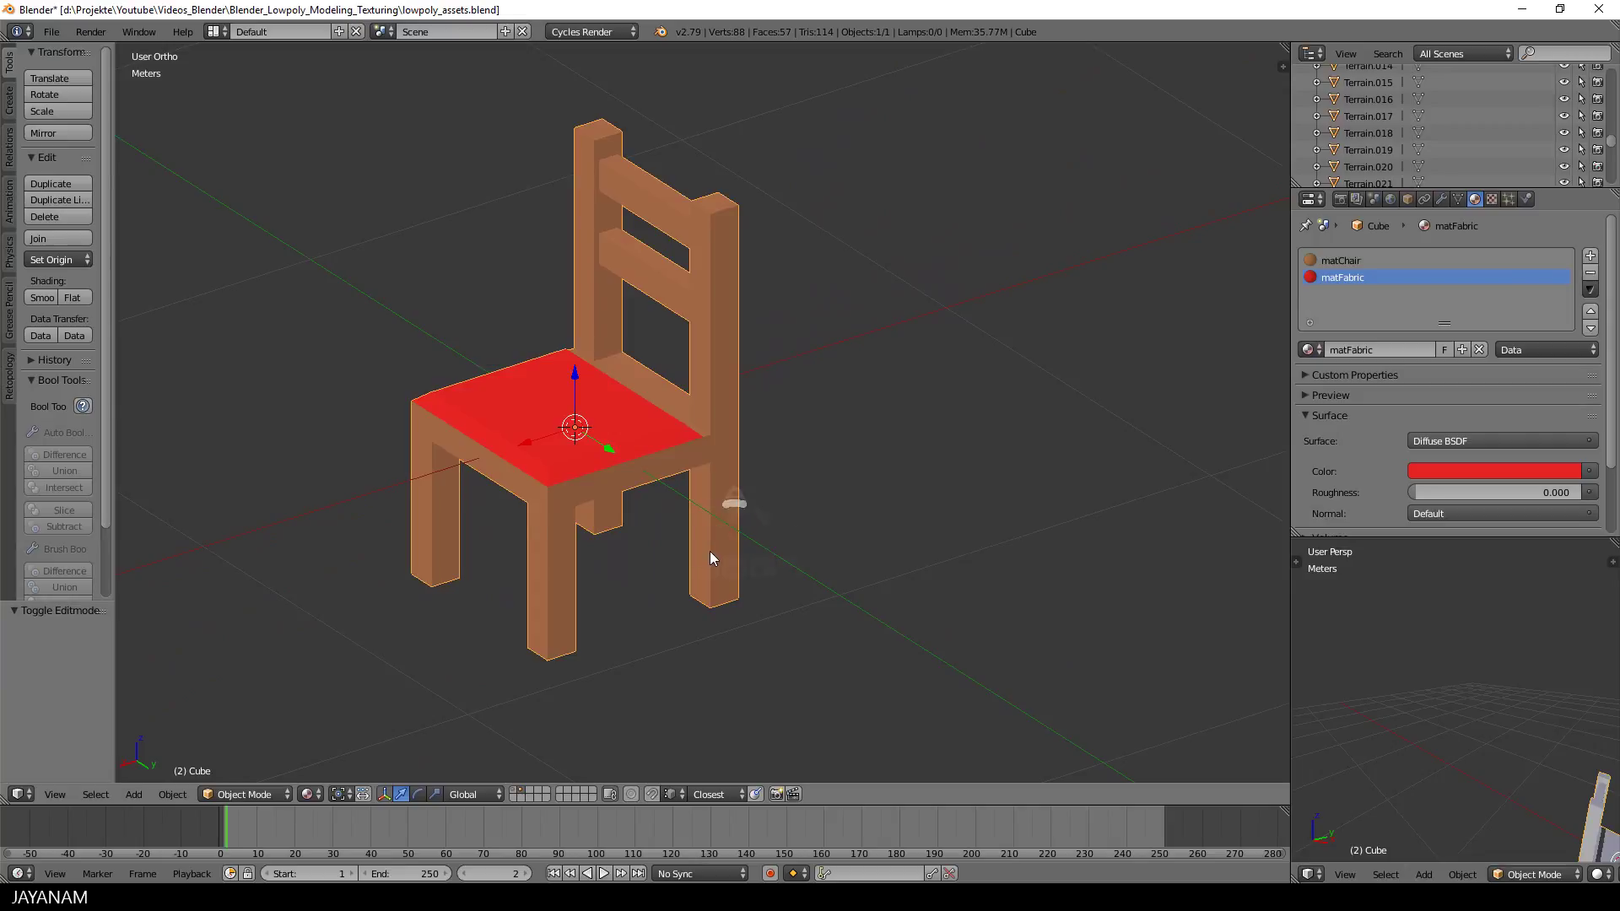
- Preview Rendered shading, return to Material shading, and remove the matFabric slot
{"action": "left_click", "coordinate": [308, 794]}
{"action": "left_click", "coordinate": [346, 679]}
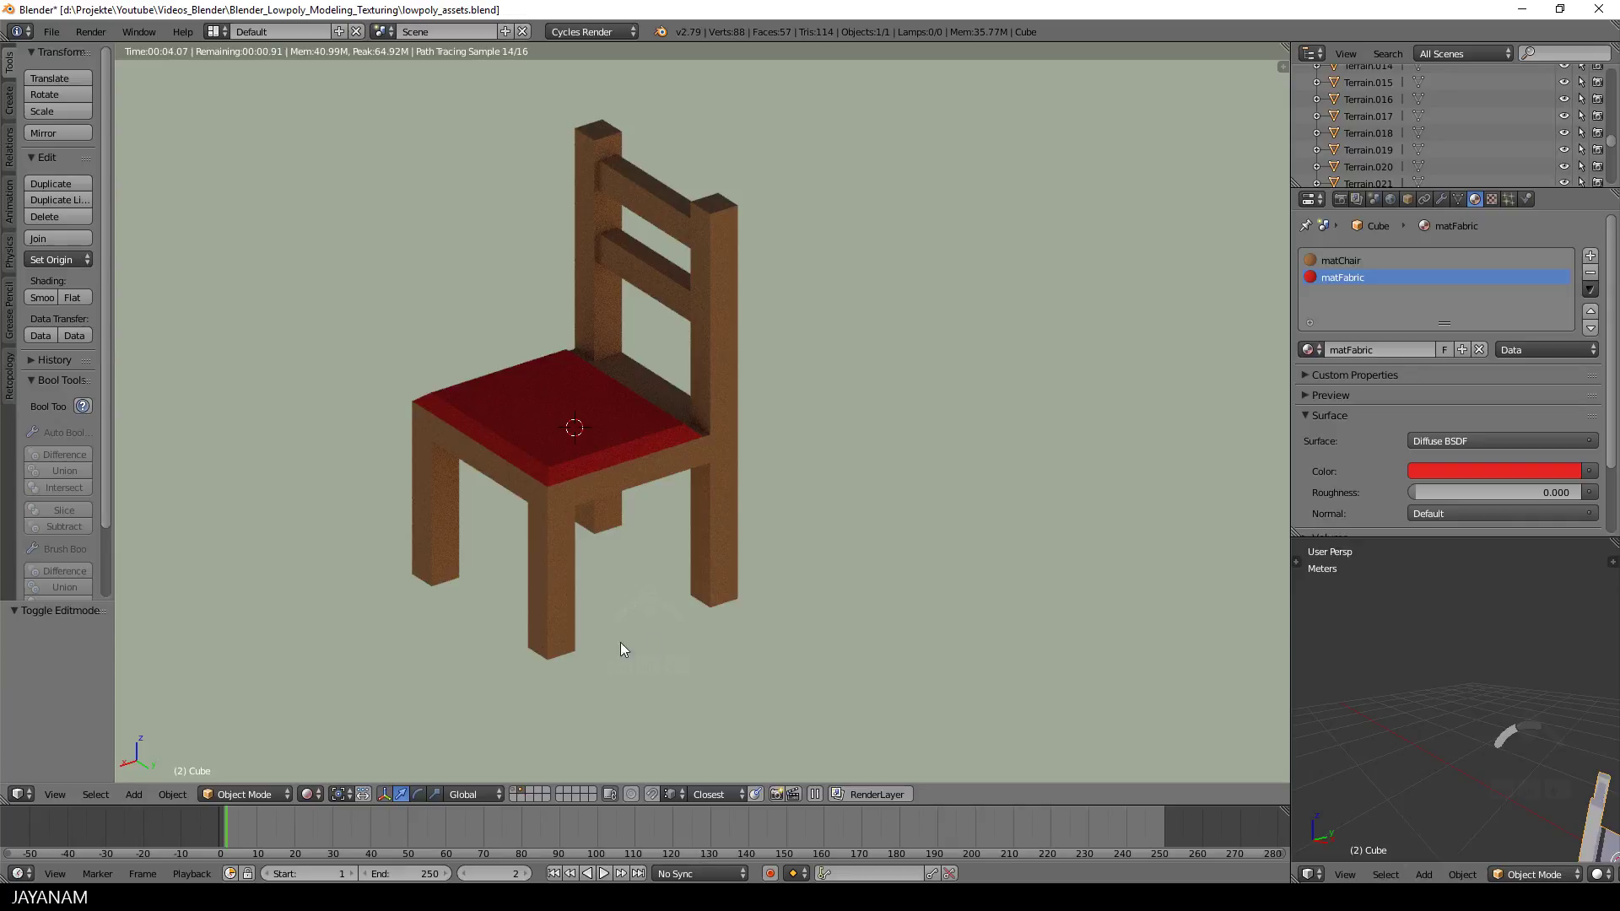
{"action": "left_click", "coordinate": [308, 794]}
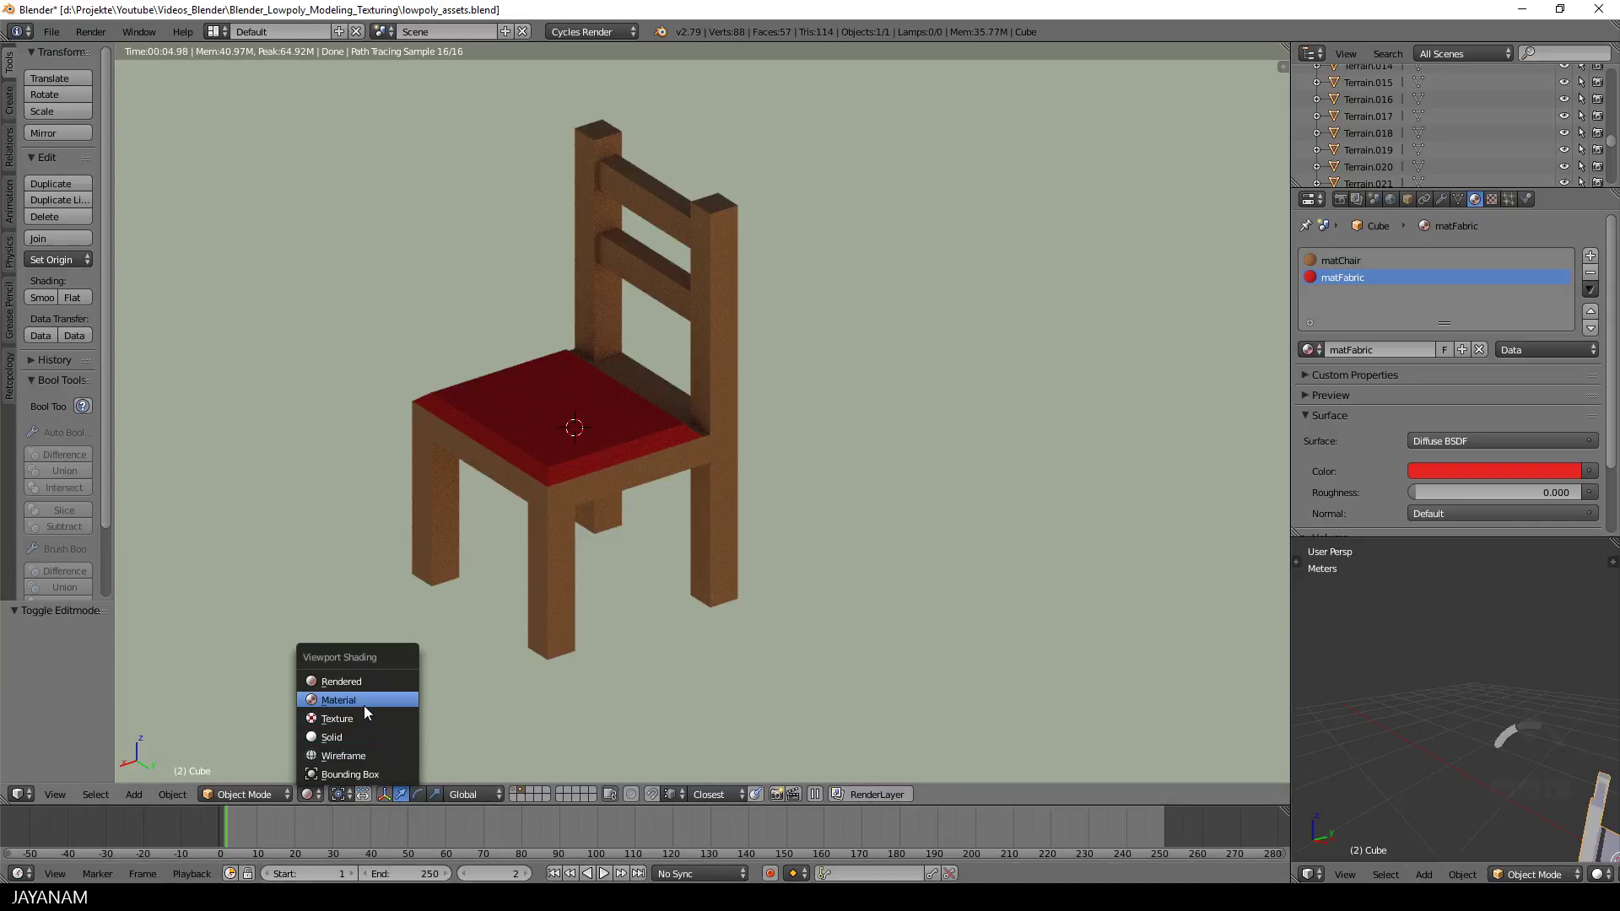
{"action": "key", "text": "Up"}
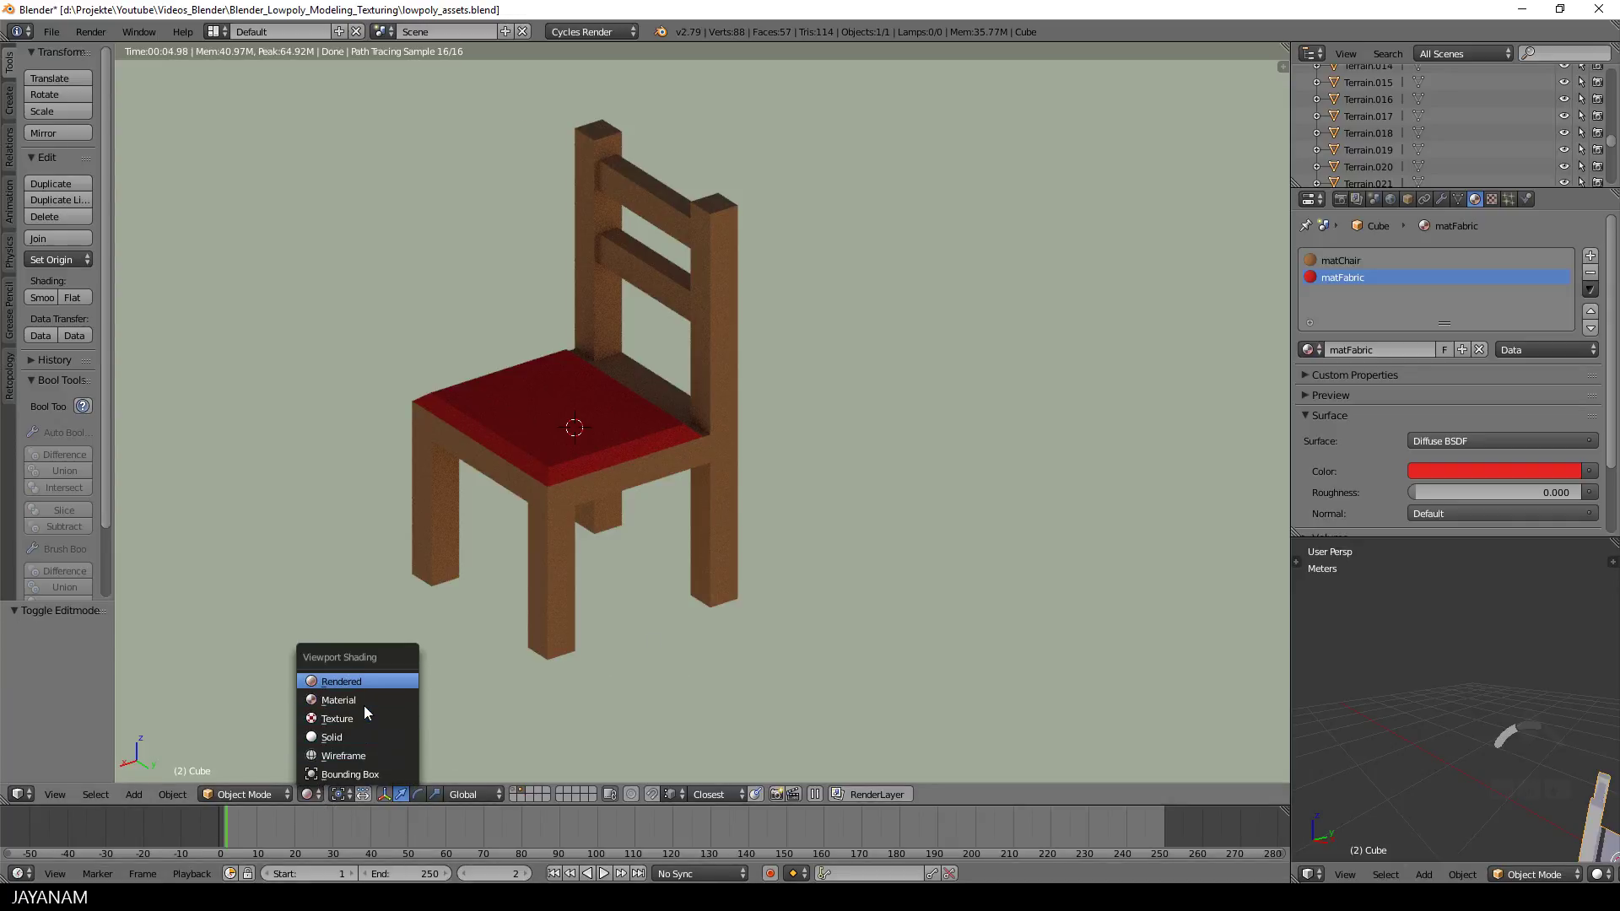
{"action": "left_click", "coordinate": [344, 699]}
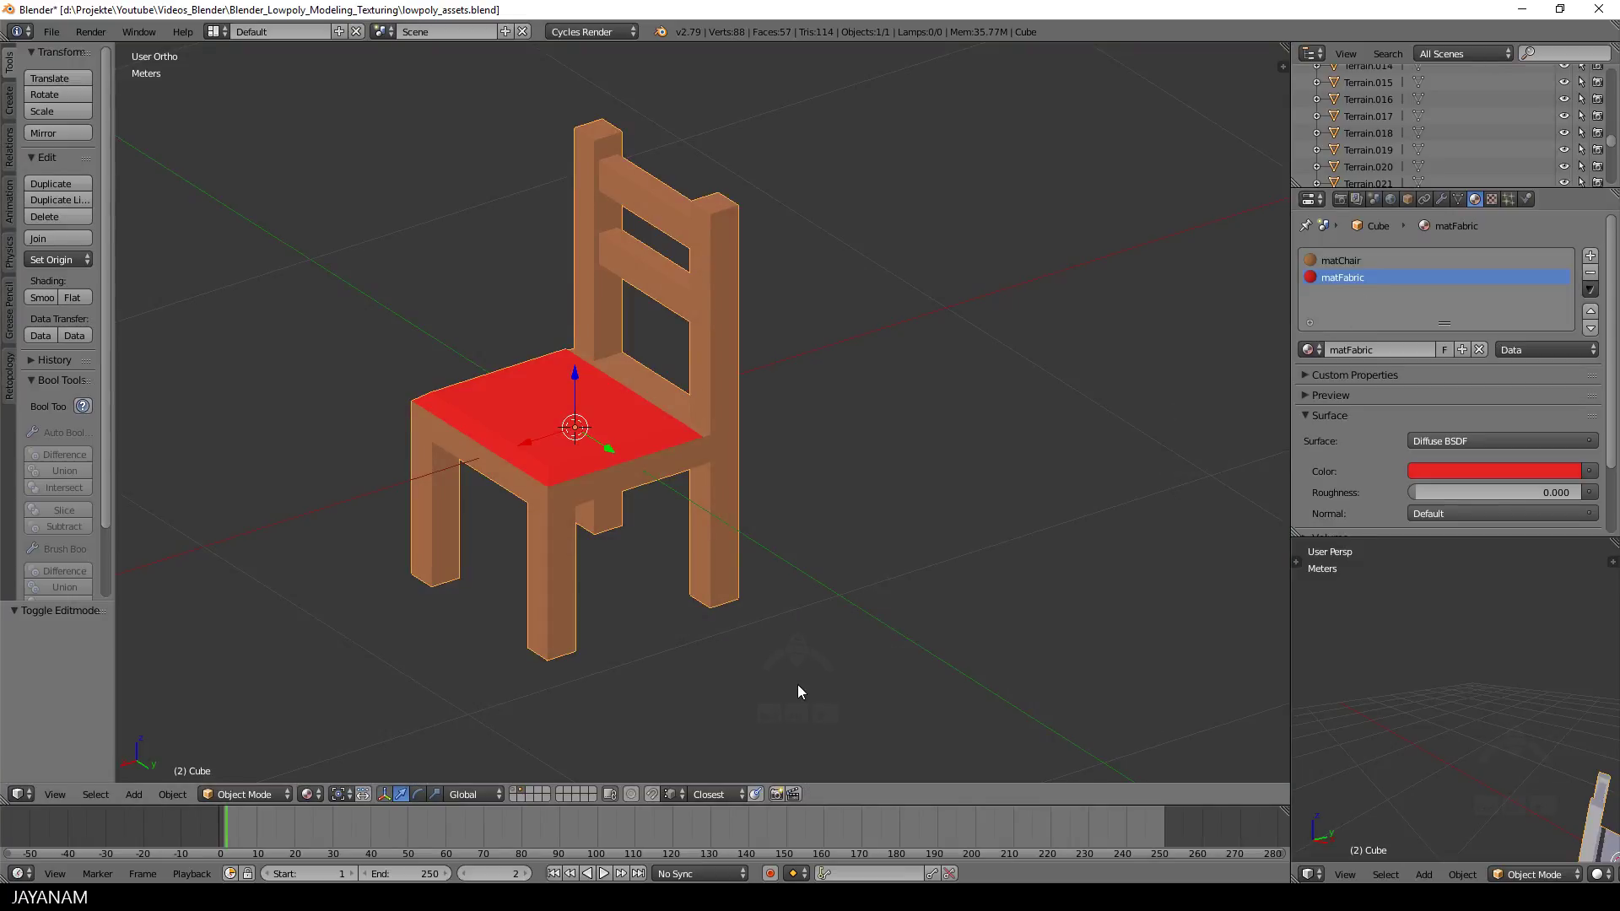
{"action": "middle_click_drag", "start_coordinate": [783, 671], "coordinate": [798, 620]}
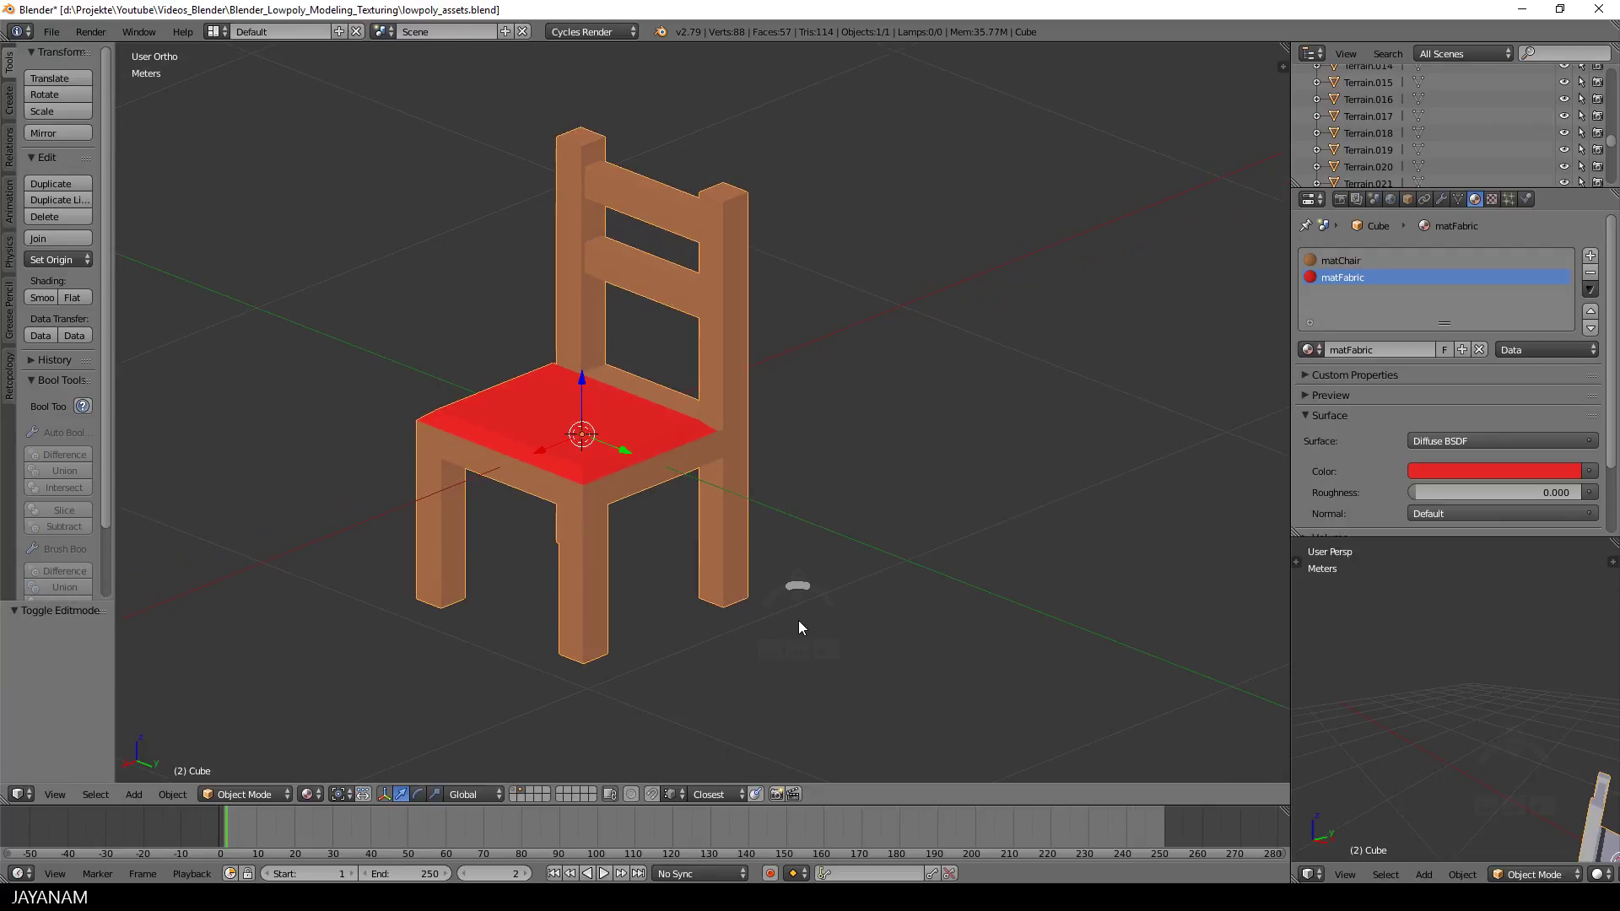
{"action": "left_click", "coordinate": [1590, 273]}
{"action": "middle_click_drag", "start_coordinate": [1008, 561], "coordinate": [1025, 531]}
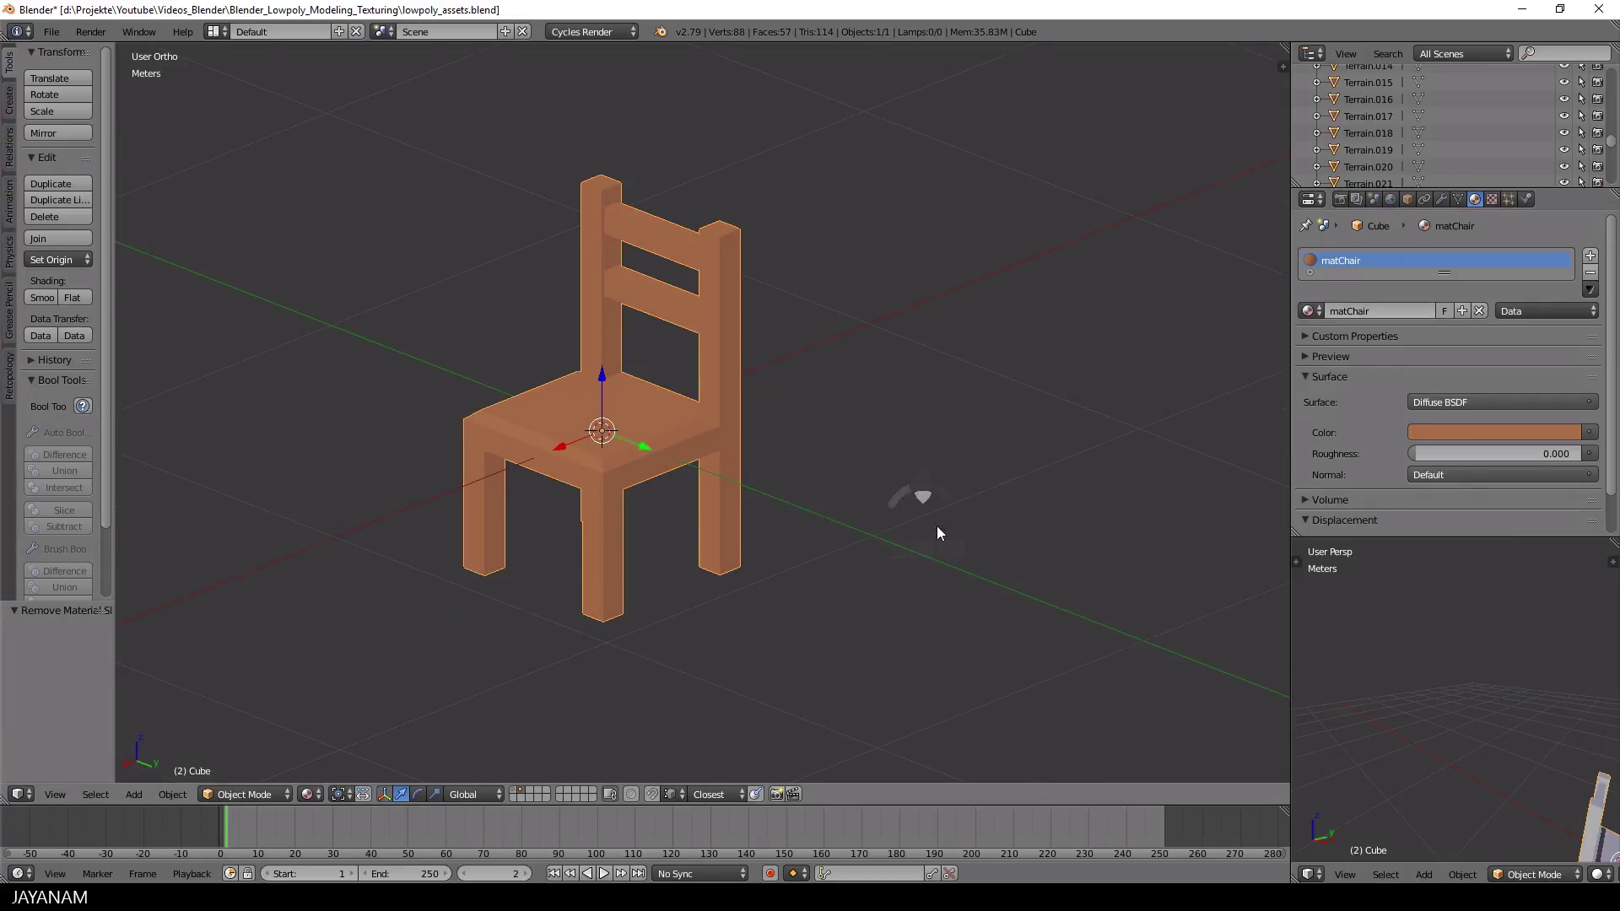
- Set matChair's colour to white and split the 3D view into two equal side-by-side views
{"action": "left_click", "coordinate": [1493, 432]}
{"action": "scroll", "coordinate": [1460, 311], "scroll_direction": "up", "scroll_amount": 2}
{"action": "key", "text": "Return"}
{"action": "double_click", "coordinate": [1515, 390]}
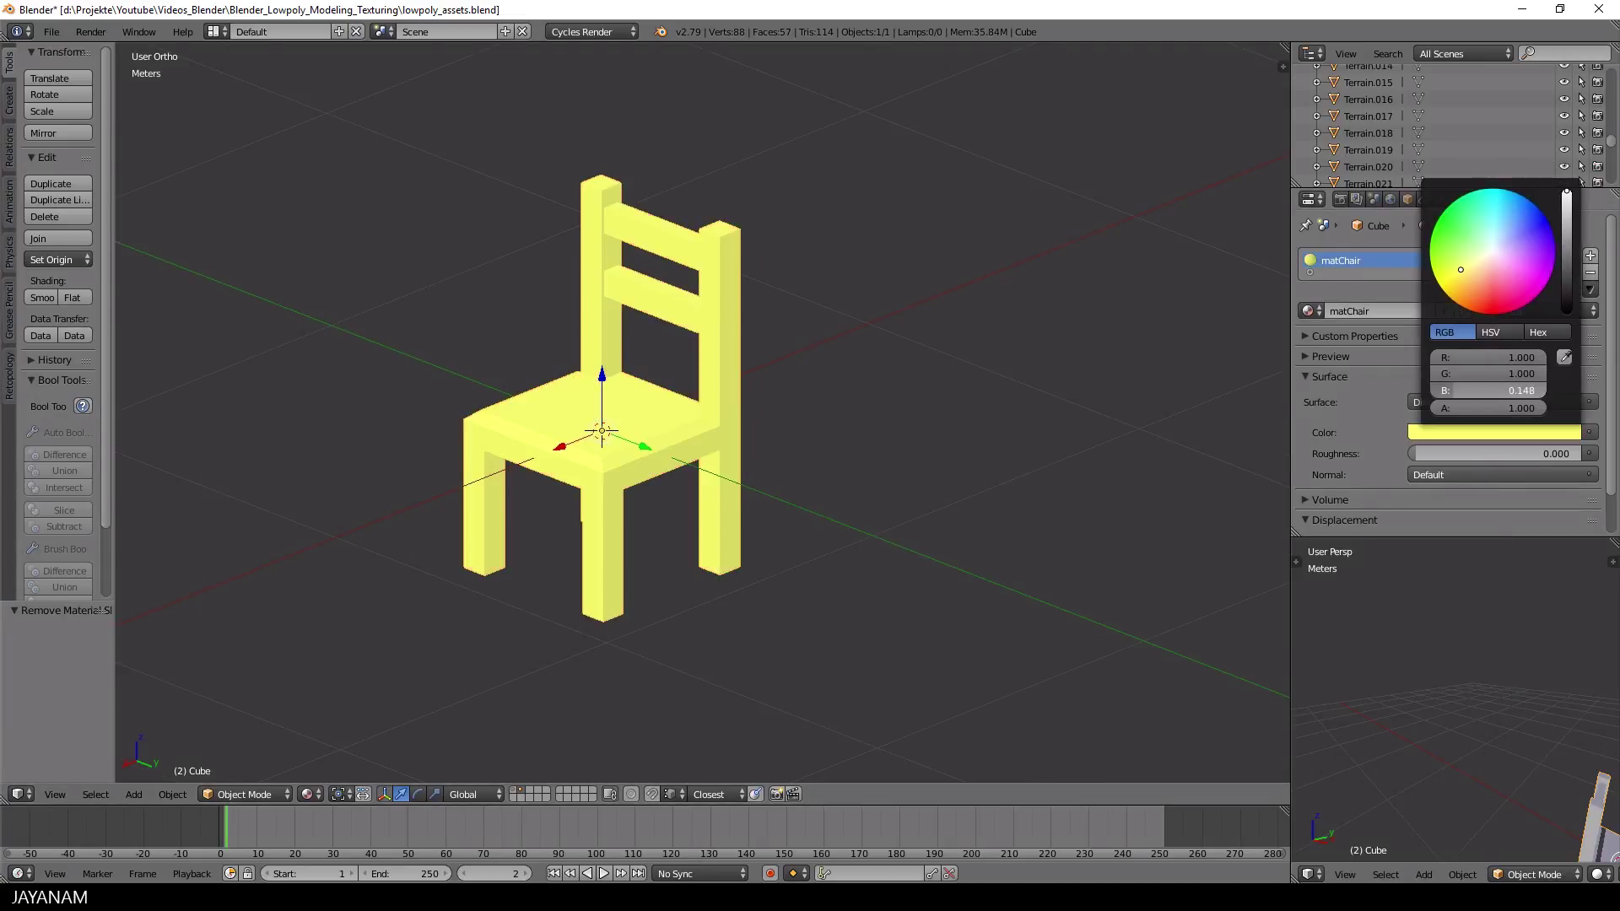
{"action": "type", "text": "17"}
{"action": "key", "text": "Return"}
{"action": "left_click_drag", "start_coordinate": [1282, 44], "coordinate": [1096, 115]}
{"action": "left_click_drag", "start_coordinate": [937, 115], "coordinate": [645, 115]}
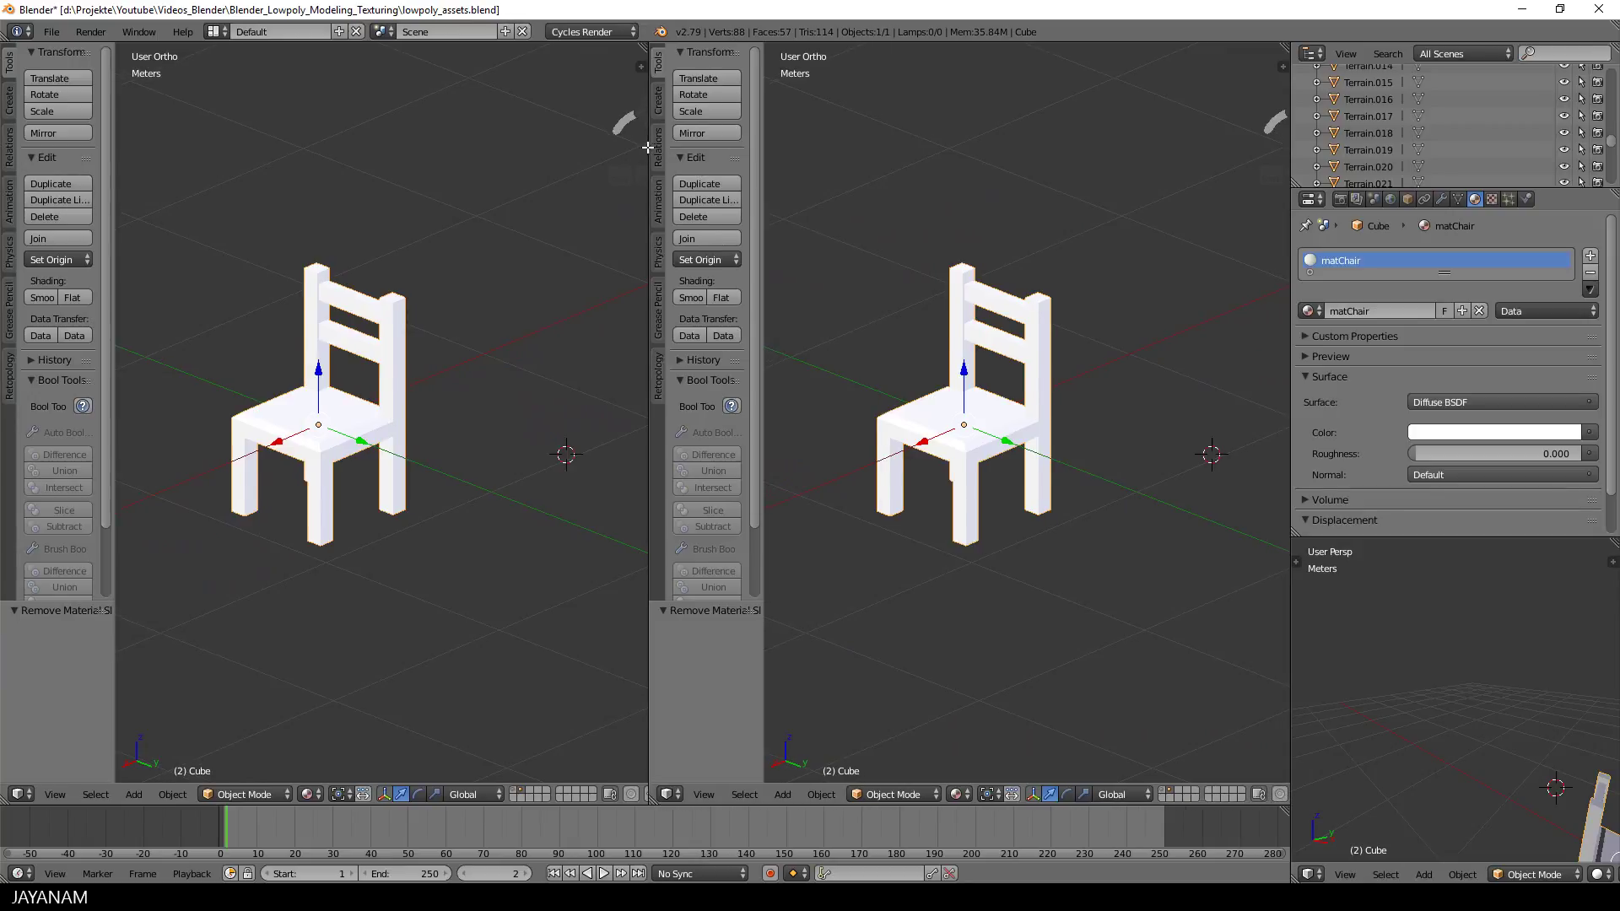
- Turn the right area into the Node Editor and arrange the Diffuse BSDF and Material Output nodes
{"action": "left_click", "coordinate": [673, 797]}
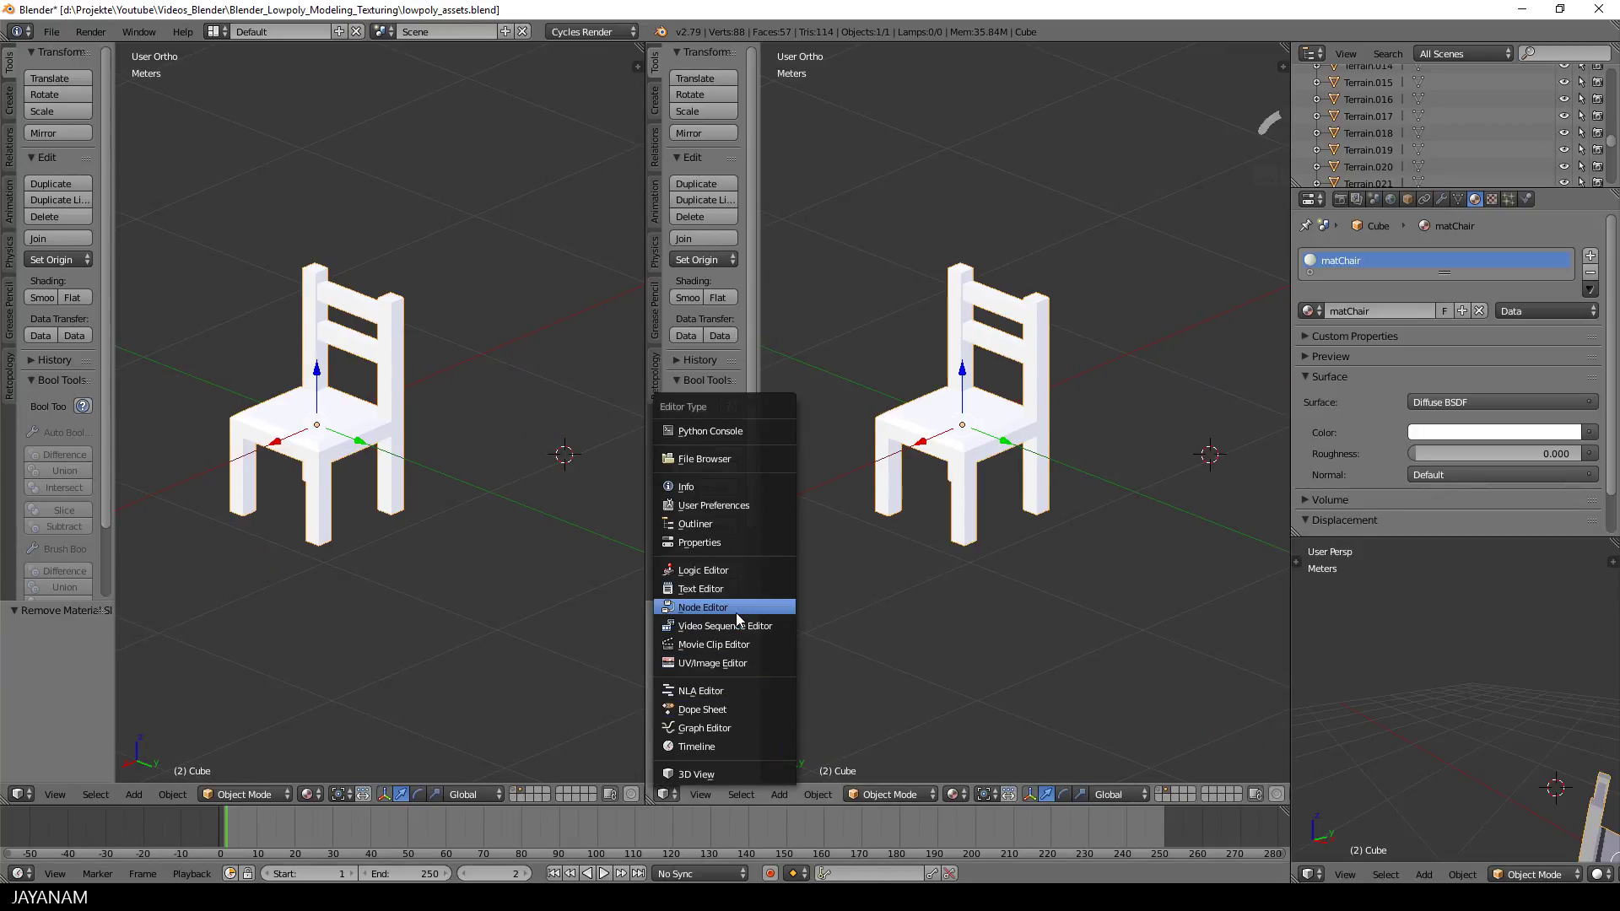
{"action": "left_click", "coordinate": [691, 568]}
{"action": "scroll", "coordinate": [969, 509], "scroll_direction": "up", "scroll_amount": 3}
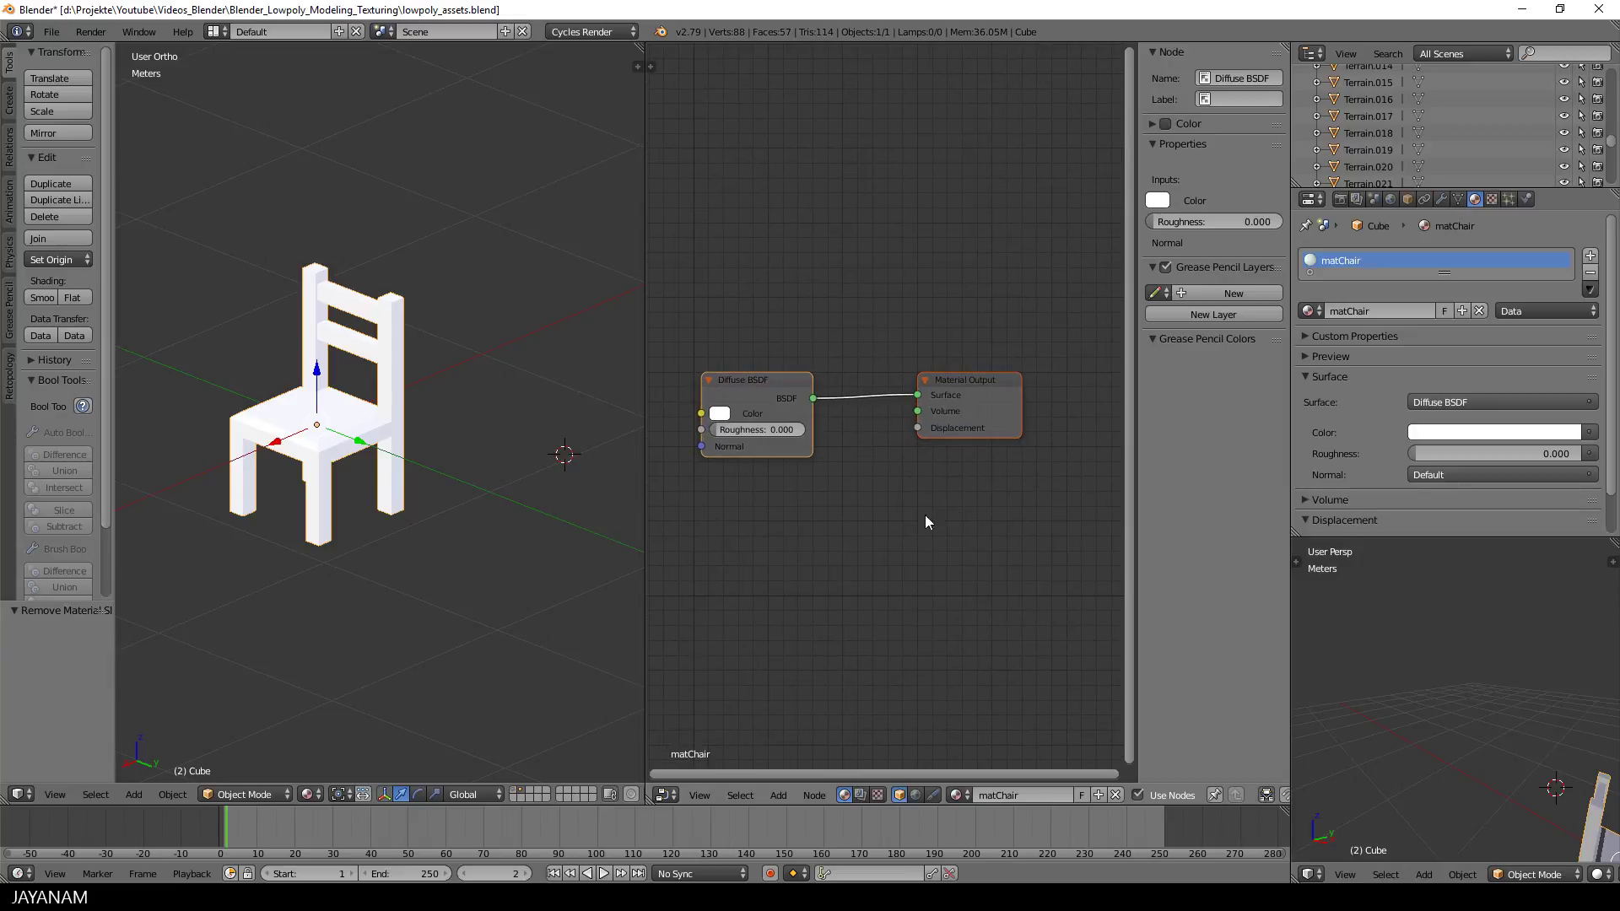
{"action": "left_click_drag", "start_coordinate": [777, 386], "coordinate": [800, 352]}
{"action": "left_click_drag", "start_coordinate": [955, 376], "coordinate": [984, 355]}
{"action": "left_click_drag", "start_coordinate": [802, 348], "coordinate": [854, 343]}
{"action": "middle_click_drag", "start_coordinate": [843, 457], "coordinate": [897, 462]}
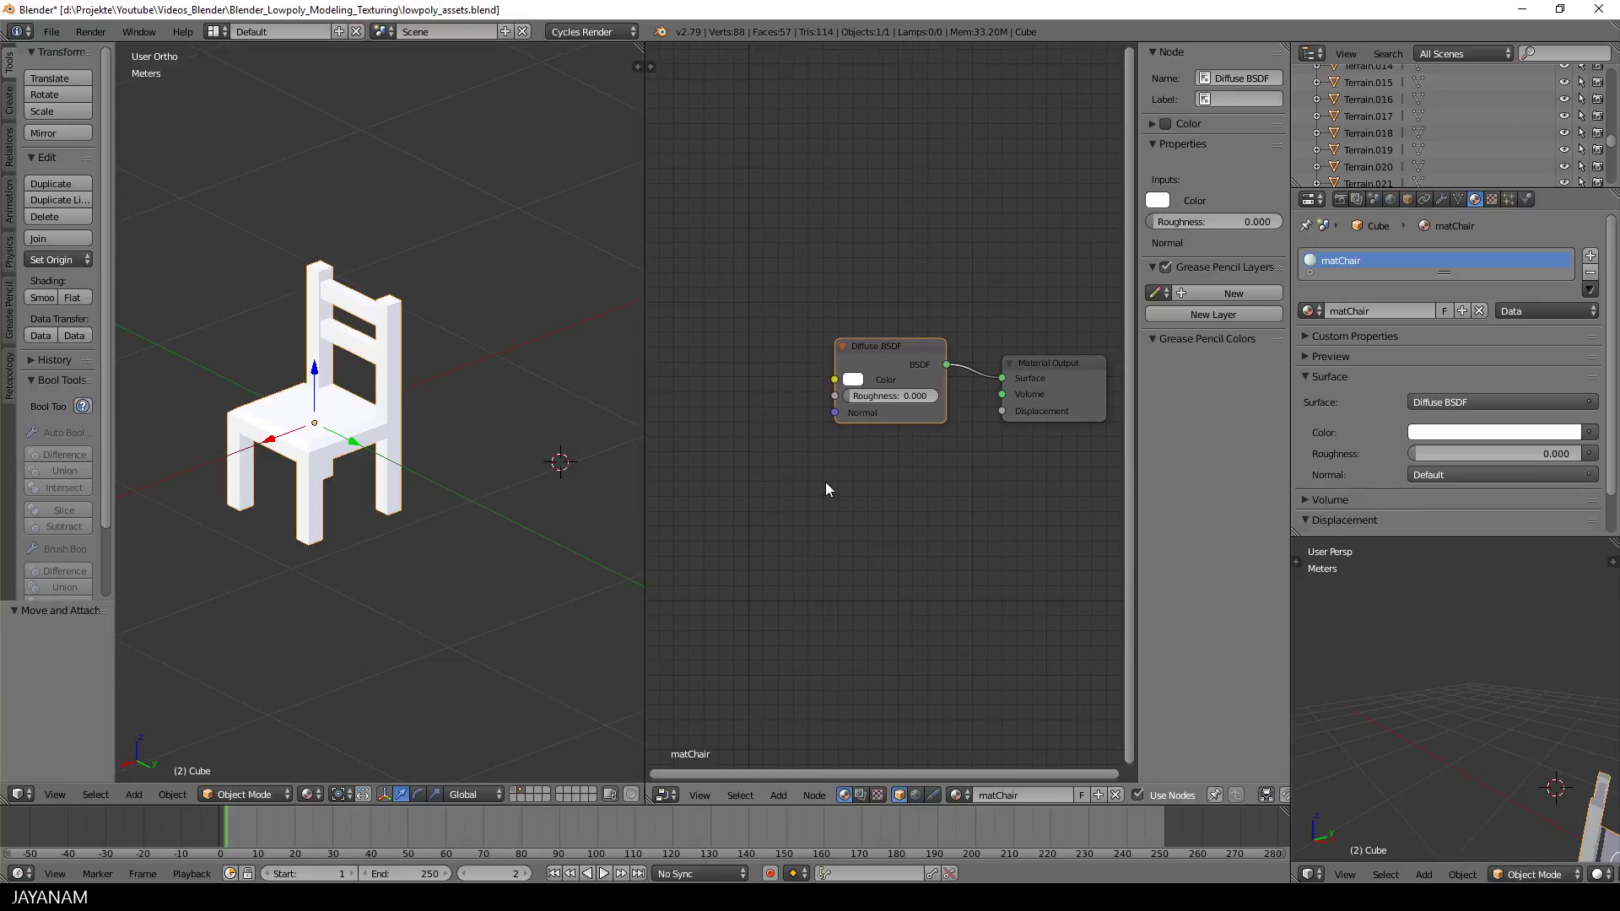
- Add an Image Texture node with lowpoly_tex.png, wire it into Diffuse Color, and enter Edit Mode
{"action": "key", "text": "shift+a"}
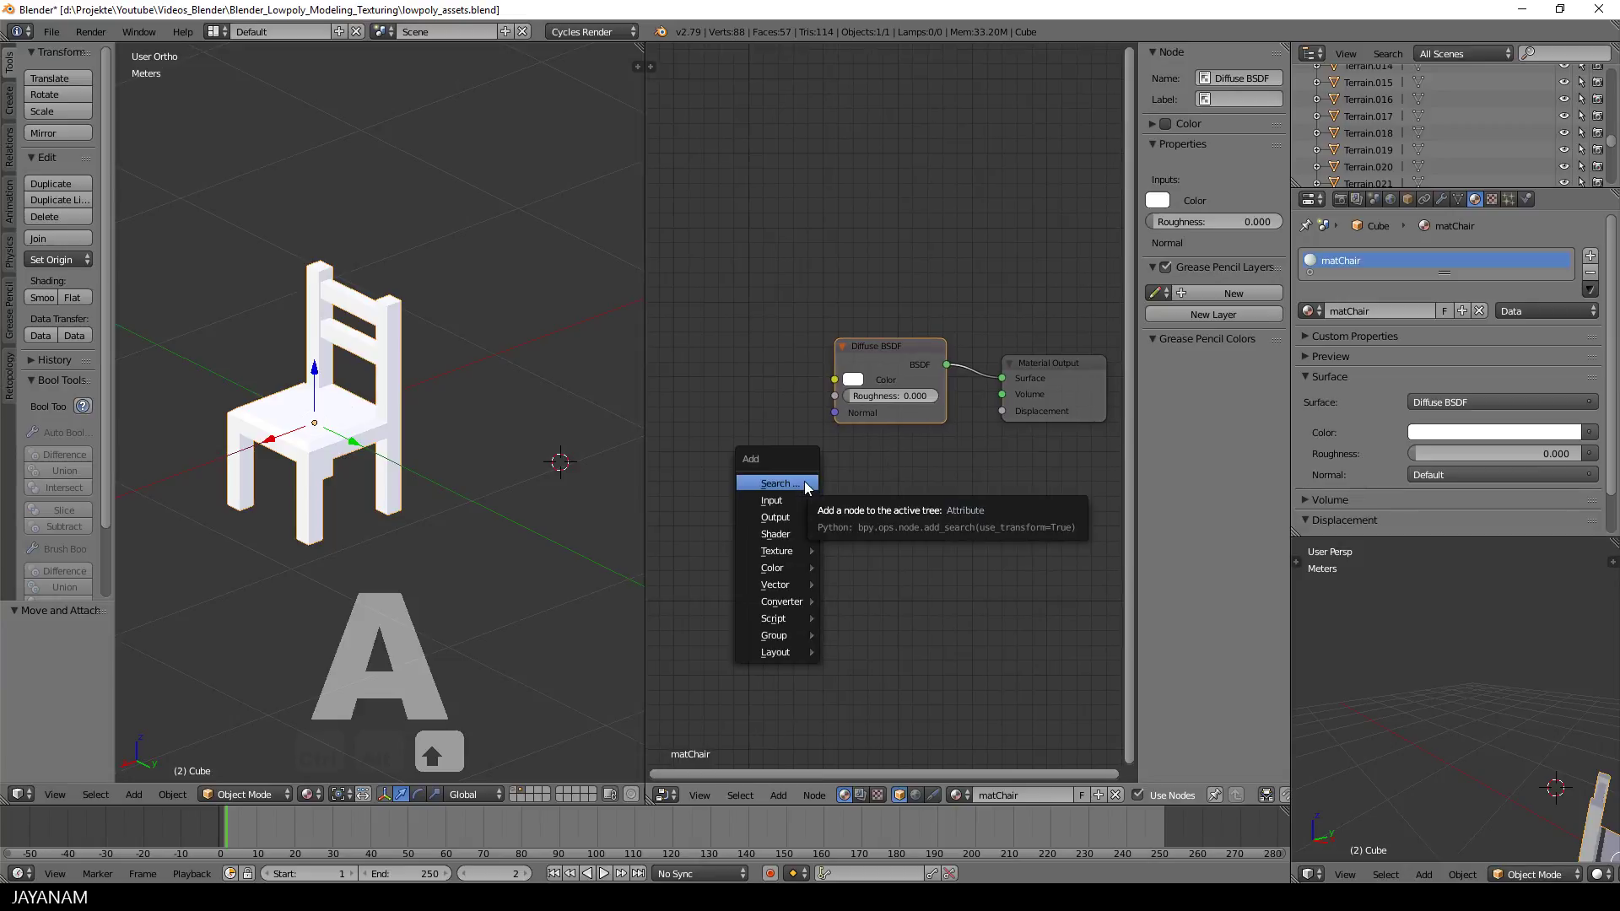
{"action": "left_click", "coordinate": [803, 483]}
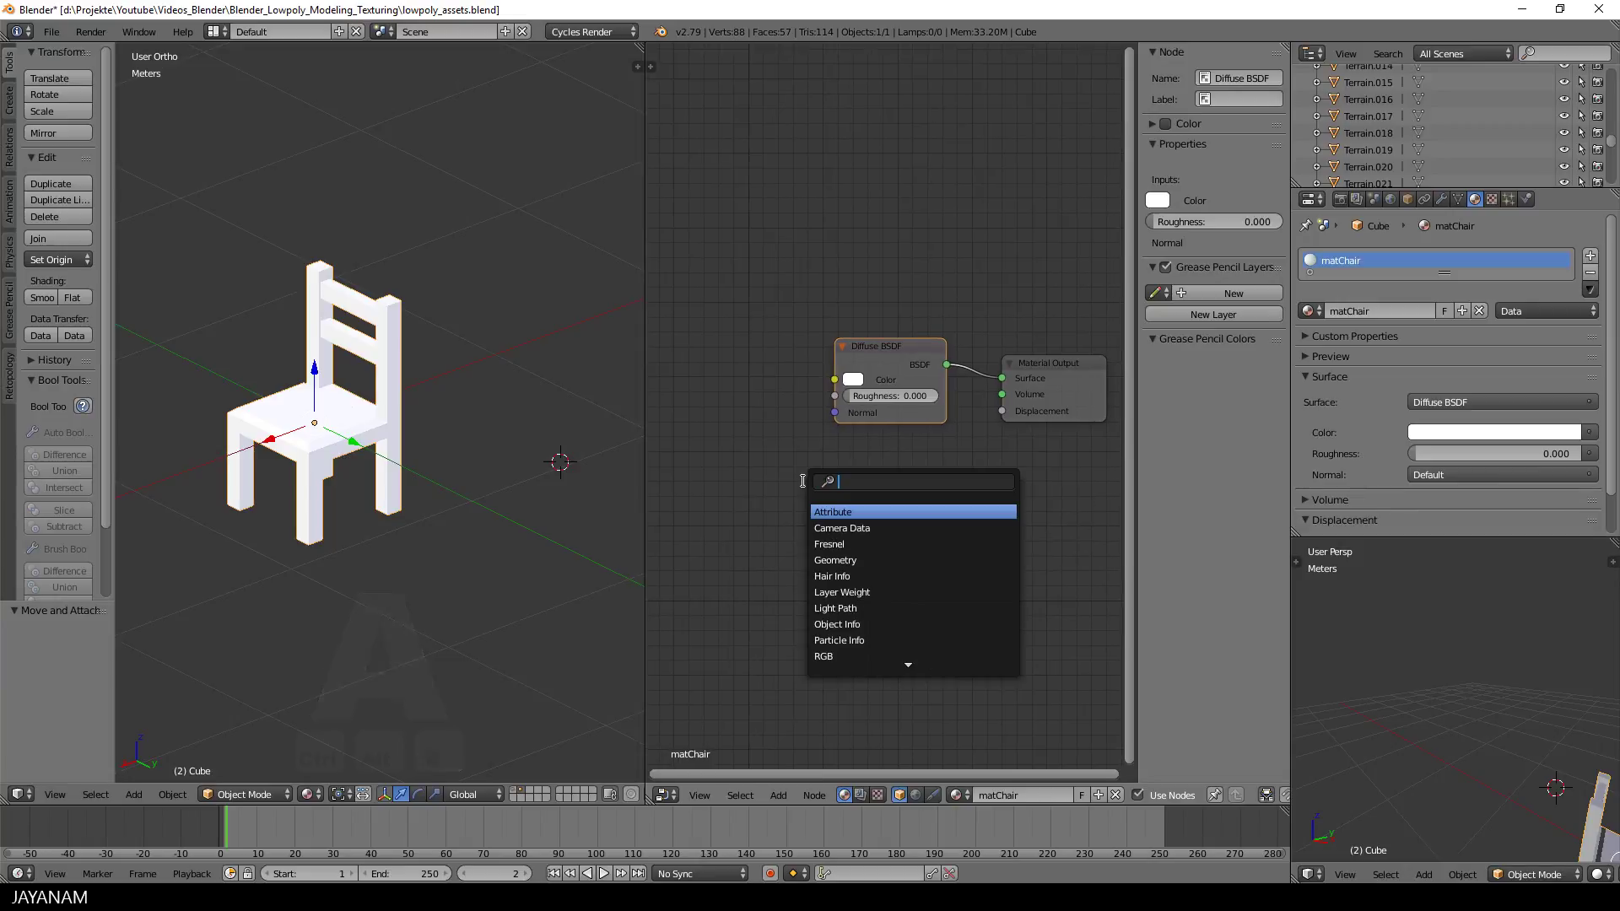
{"action": "type", "text": "imag"}
{"action": "key", "text": "Return"}
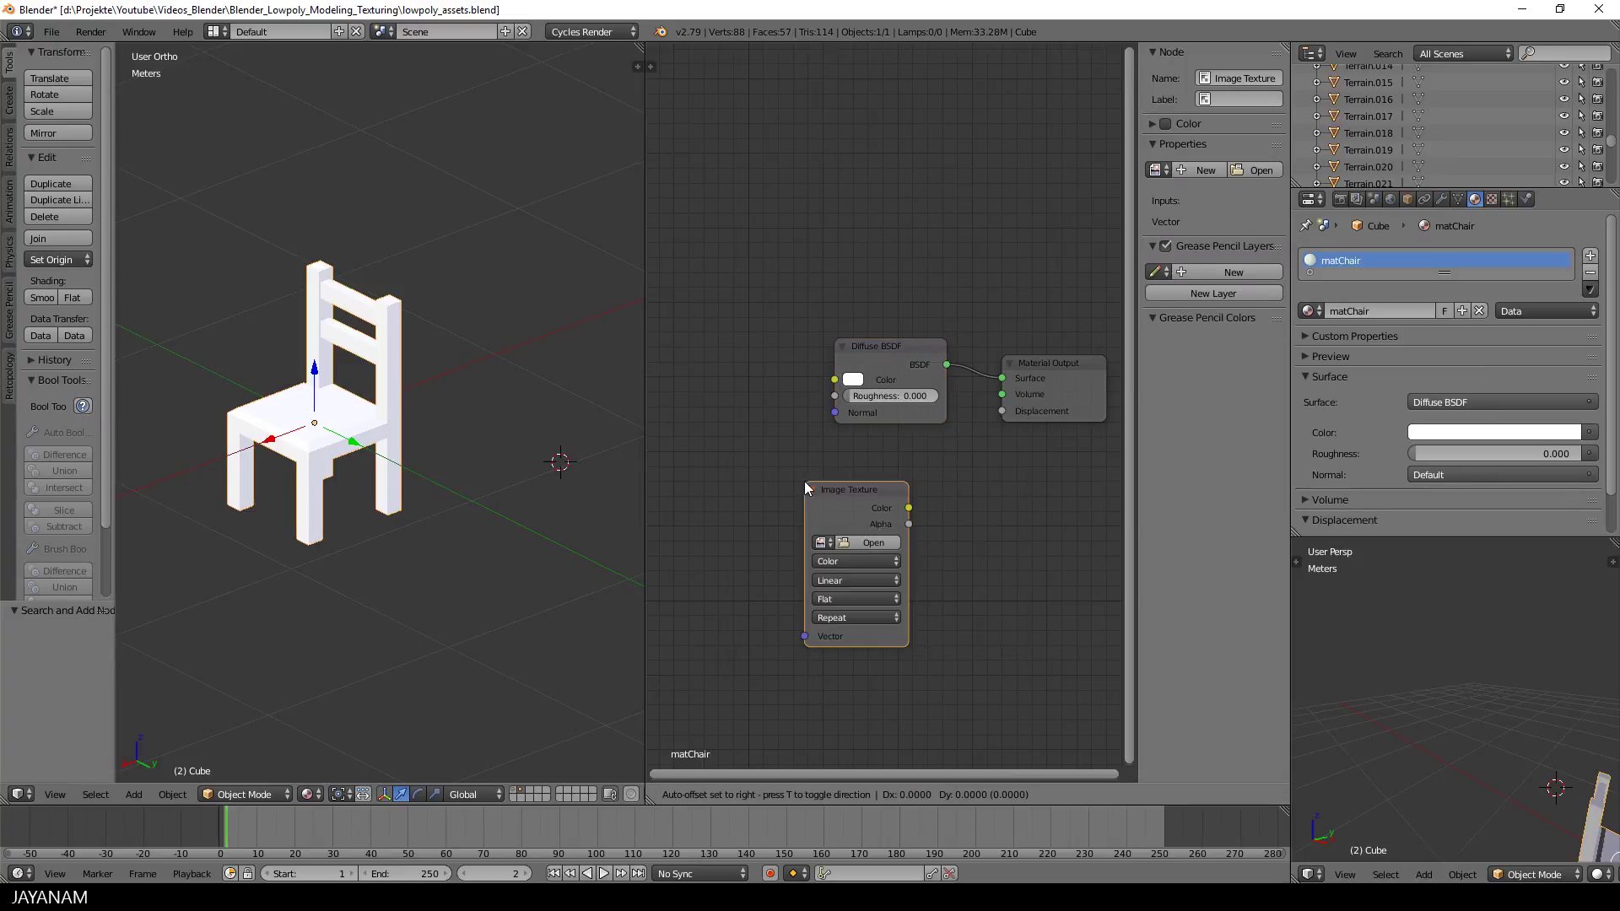
{"action": "left_click", "coordinate": [731, 421]}
{"action": "left_click", "coordinate": [747, 479]}
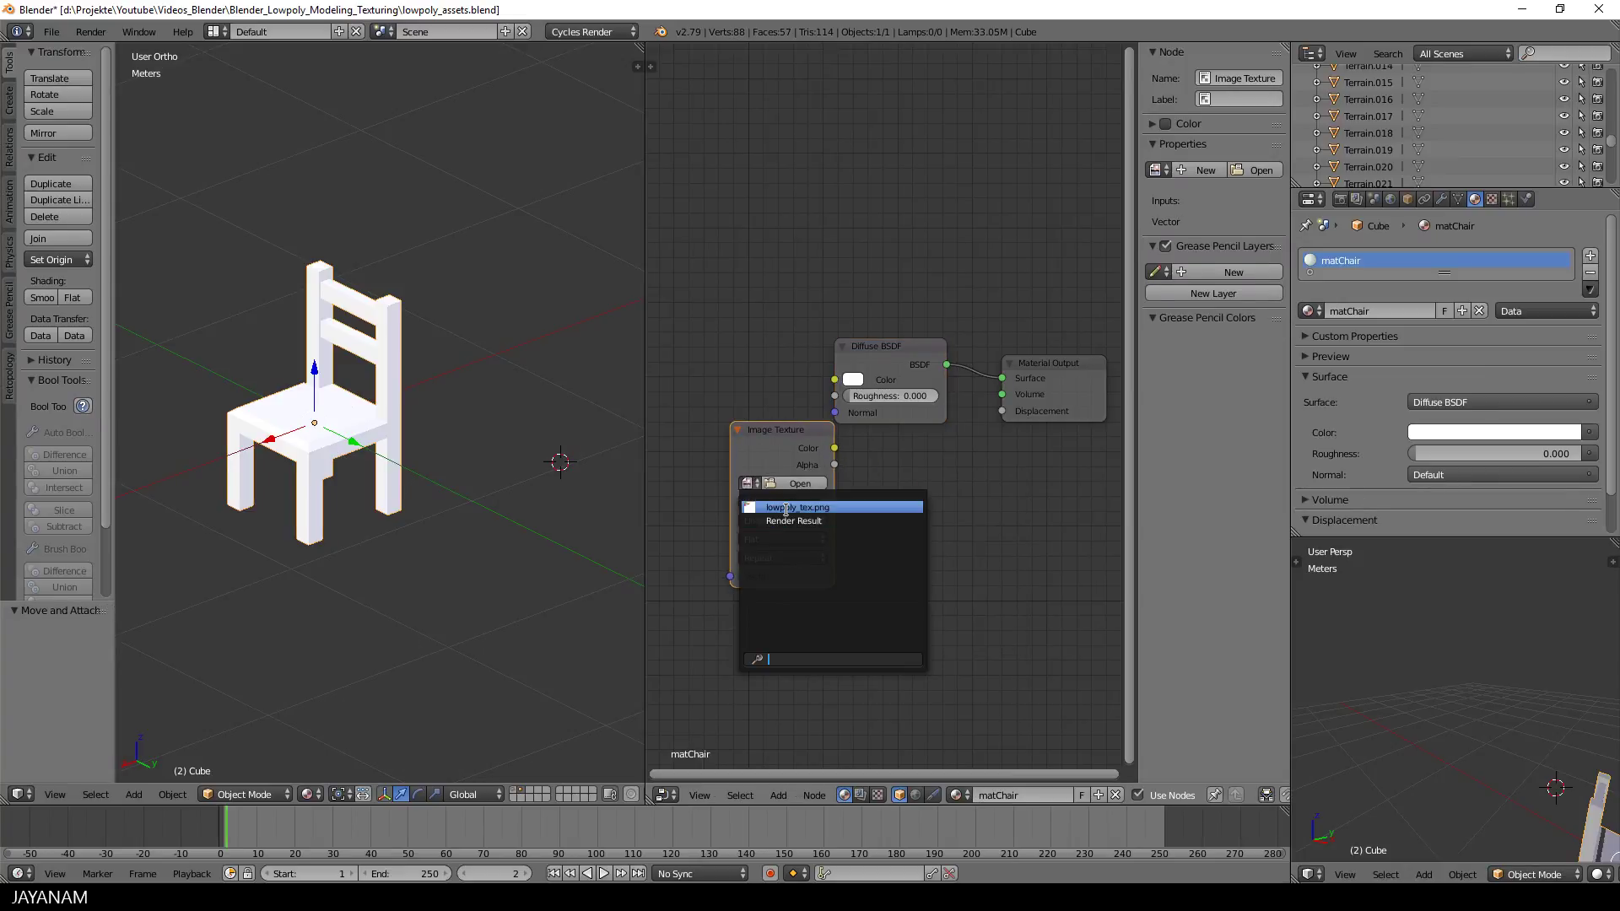
{"action": "left_click", "coordinate": [810, 518]}
{"action": "left_click_drag", "start_coordinate": [795, 445], "coordinate": [834, 380]}
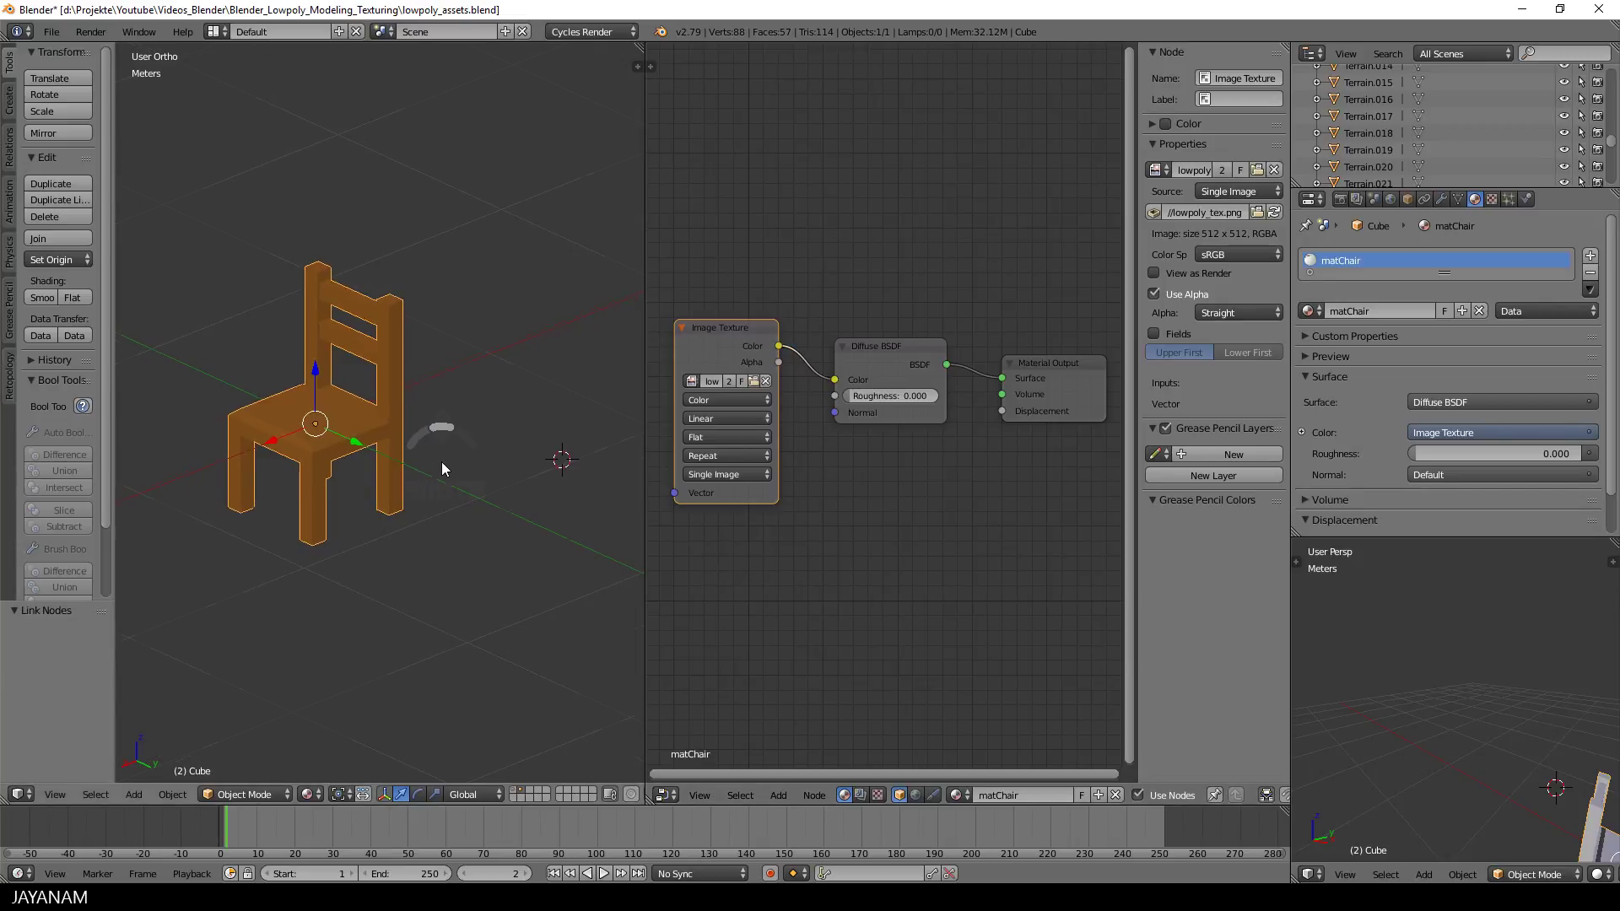
{"action": "key", "text": "Tab"}
{"action": "left_click", "coordinate": [523, 432]}
- Select the whole chair mesh and reset its UVs so each face covers the full image
{"action": "key", "text": "a"}
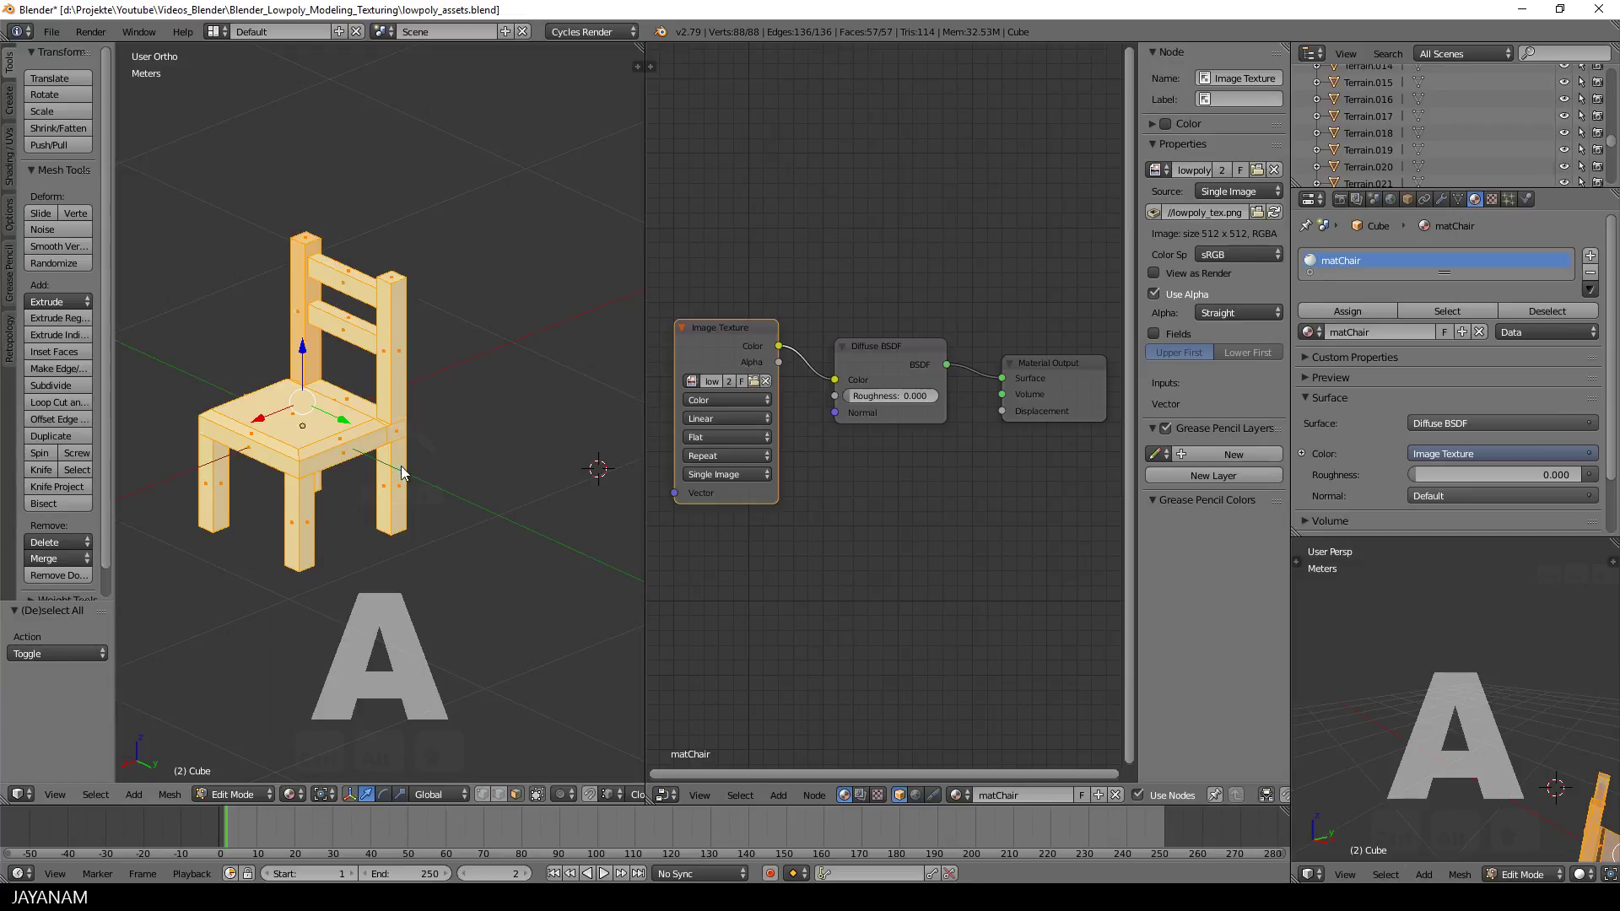
{"action": "key", "text": "u"}
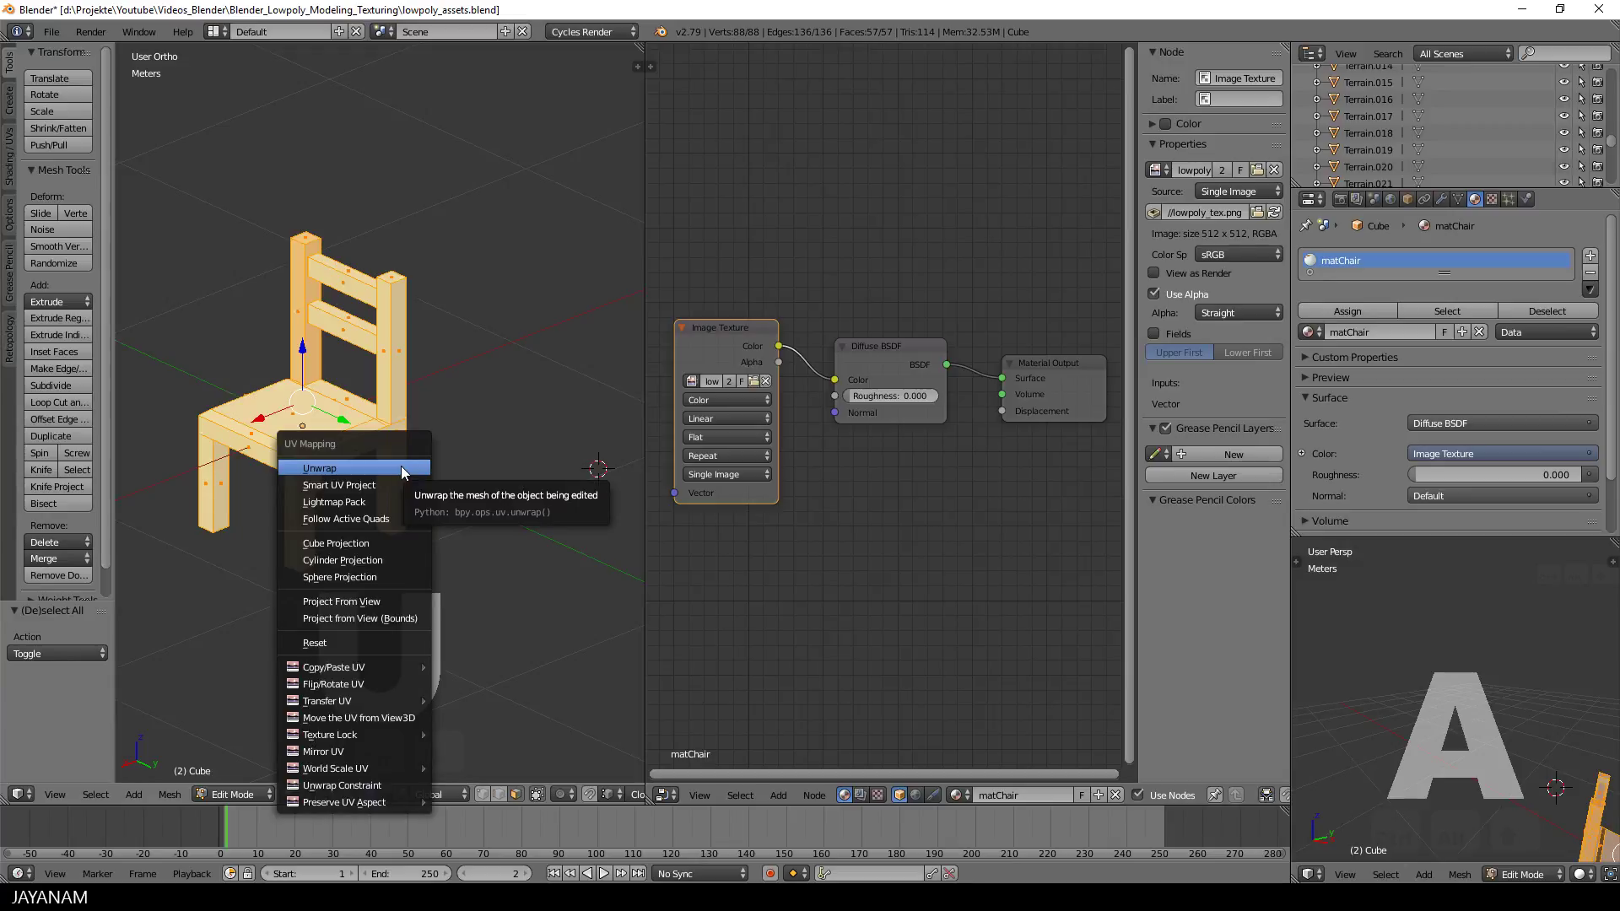
{"action": "left_click", "coordinate": [367, 642]}
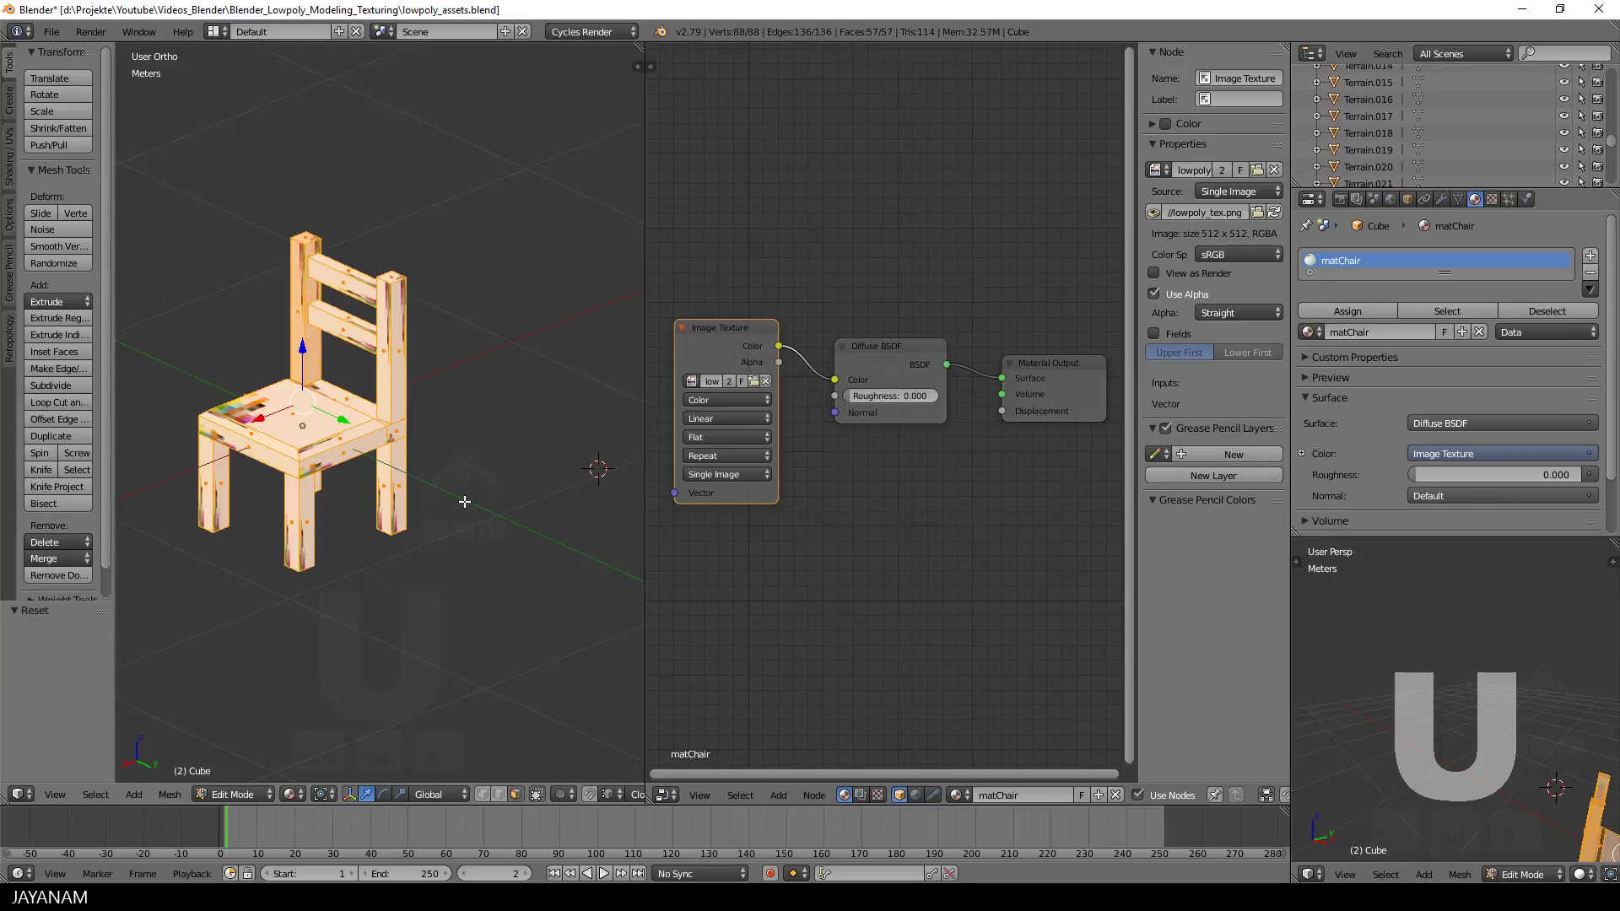
{"action": "scroll", "coordinate": [465, 502], "scroll_direction": "up", "scroll_amount": 1}
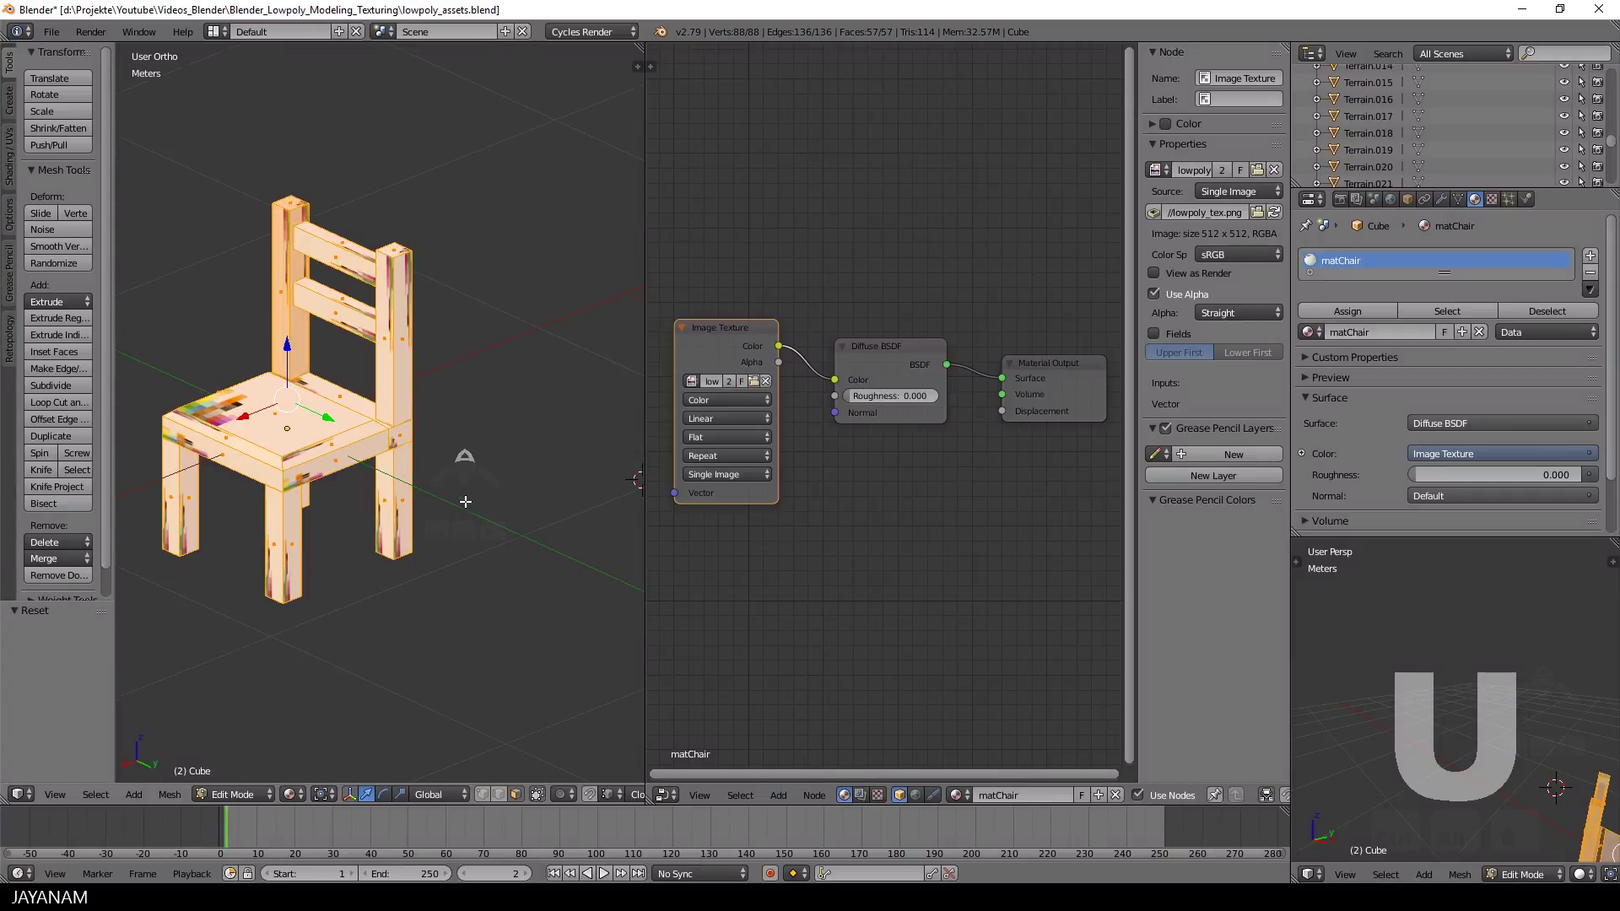
{"action": "scroll", "coordinate": [505, 525], "scroll_direction": "up", "scroll_amount": 3, "text": "ctrl"}
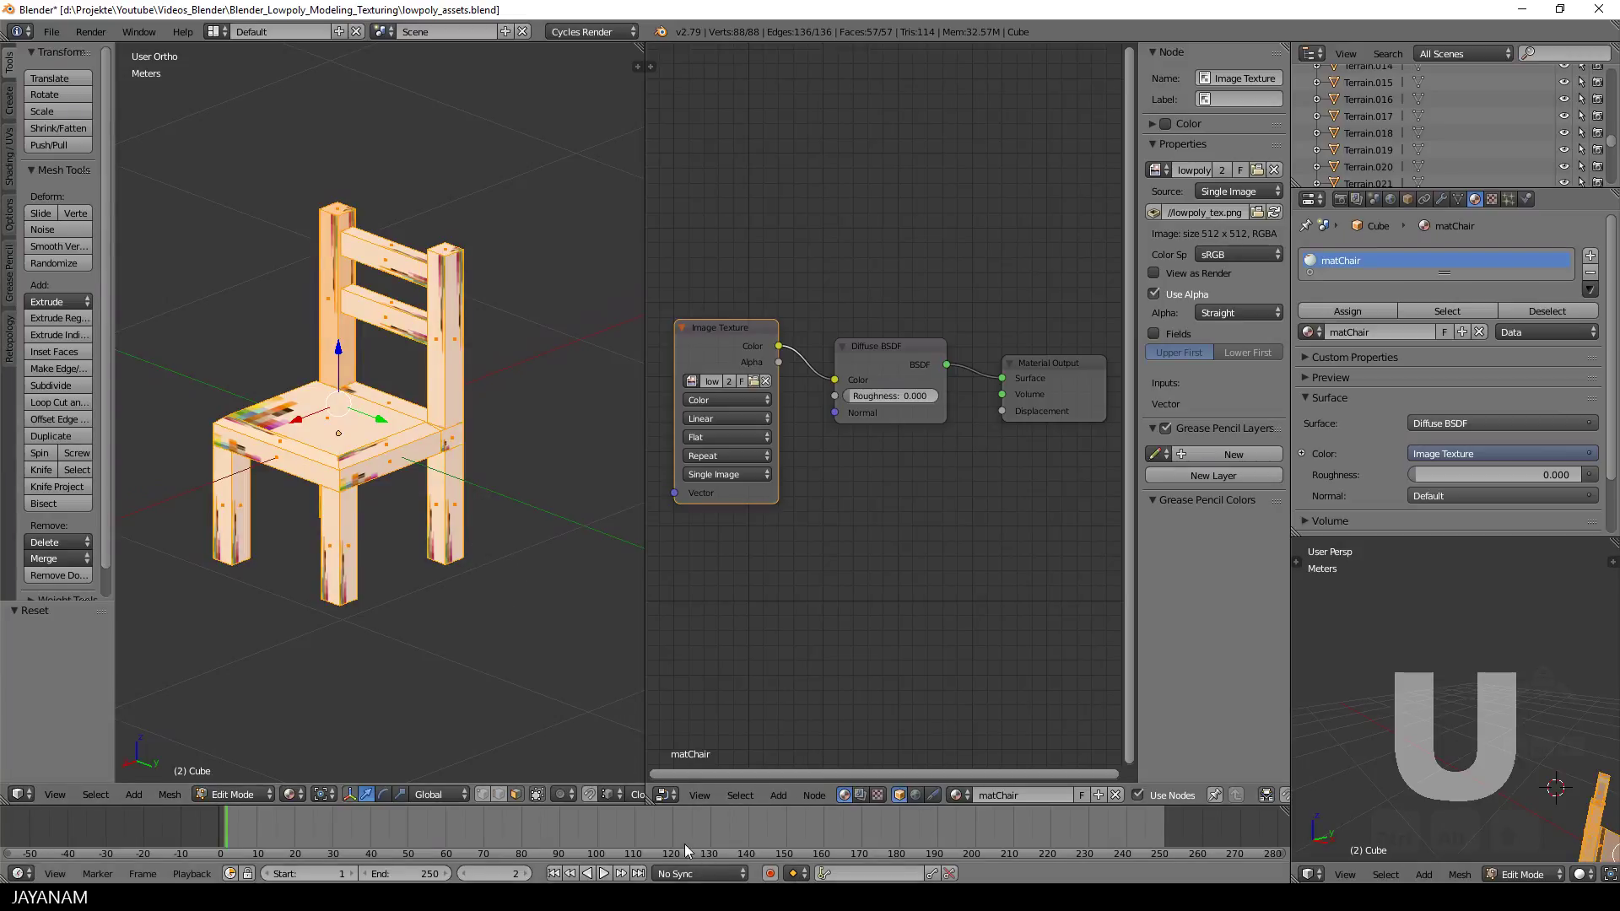
- Split off a lower UV/Image Editor area under the node editor and display lowpoly_tex.png in it
{"action": "left_click", "coordinate": [667, 795]}
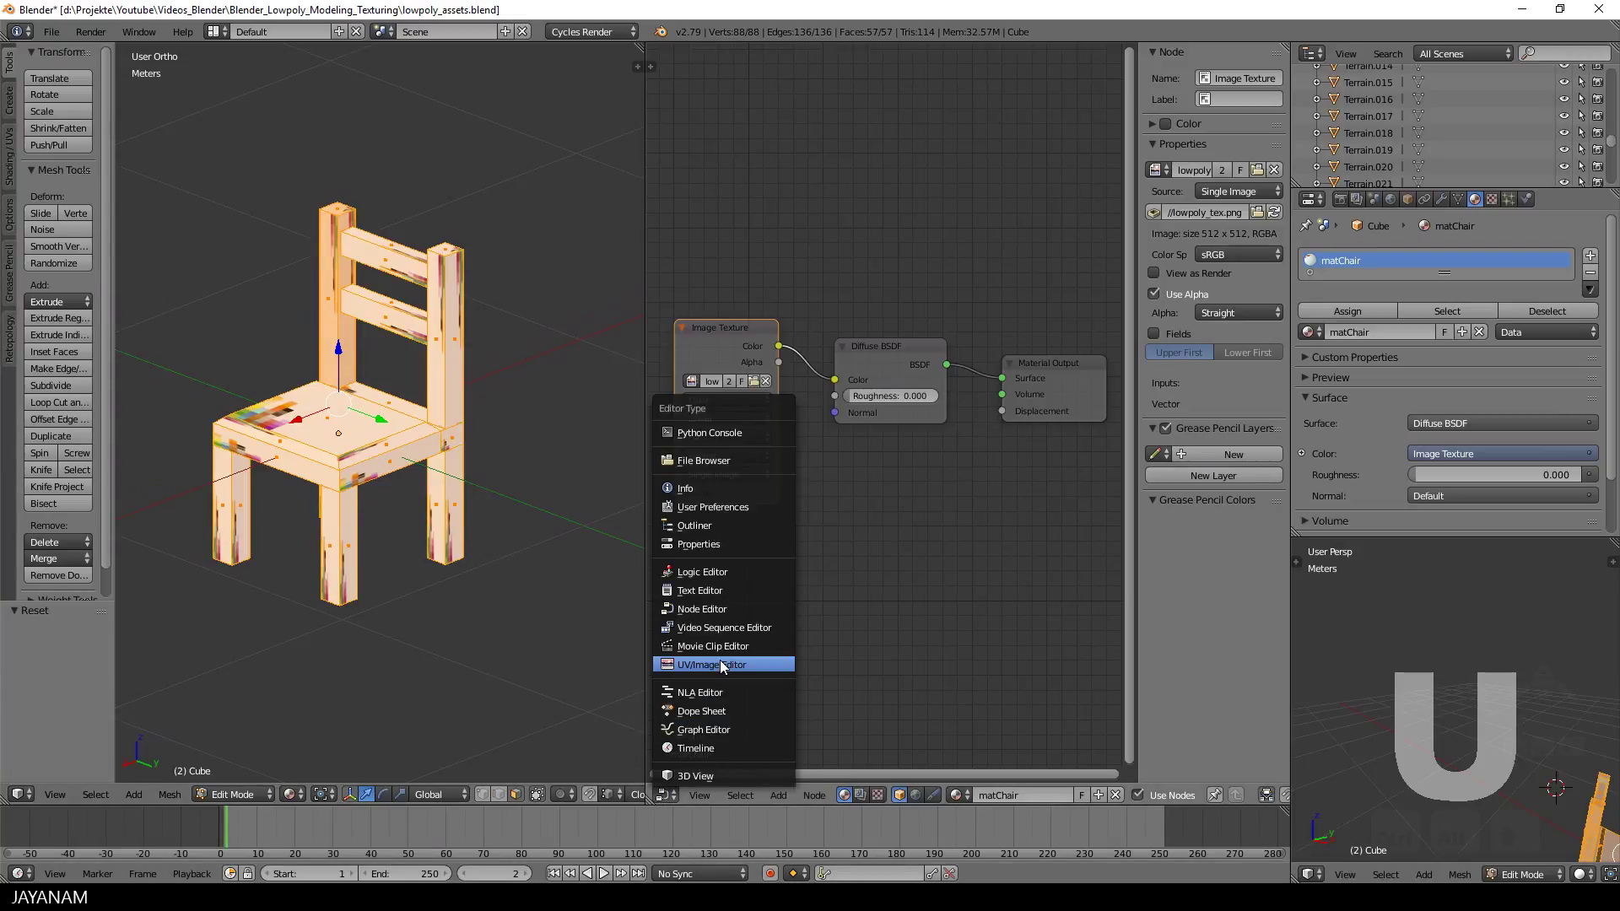
{"action": "middle_click_drag", "start_coordinate": [955, 532], "coordinate": [974, 371]}
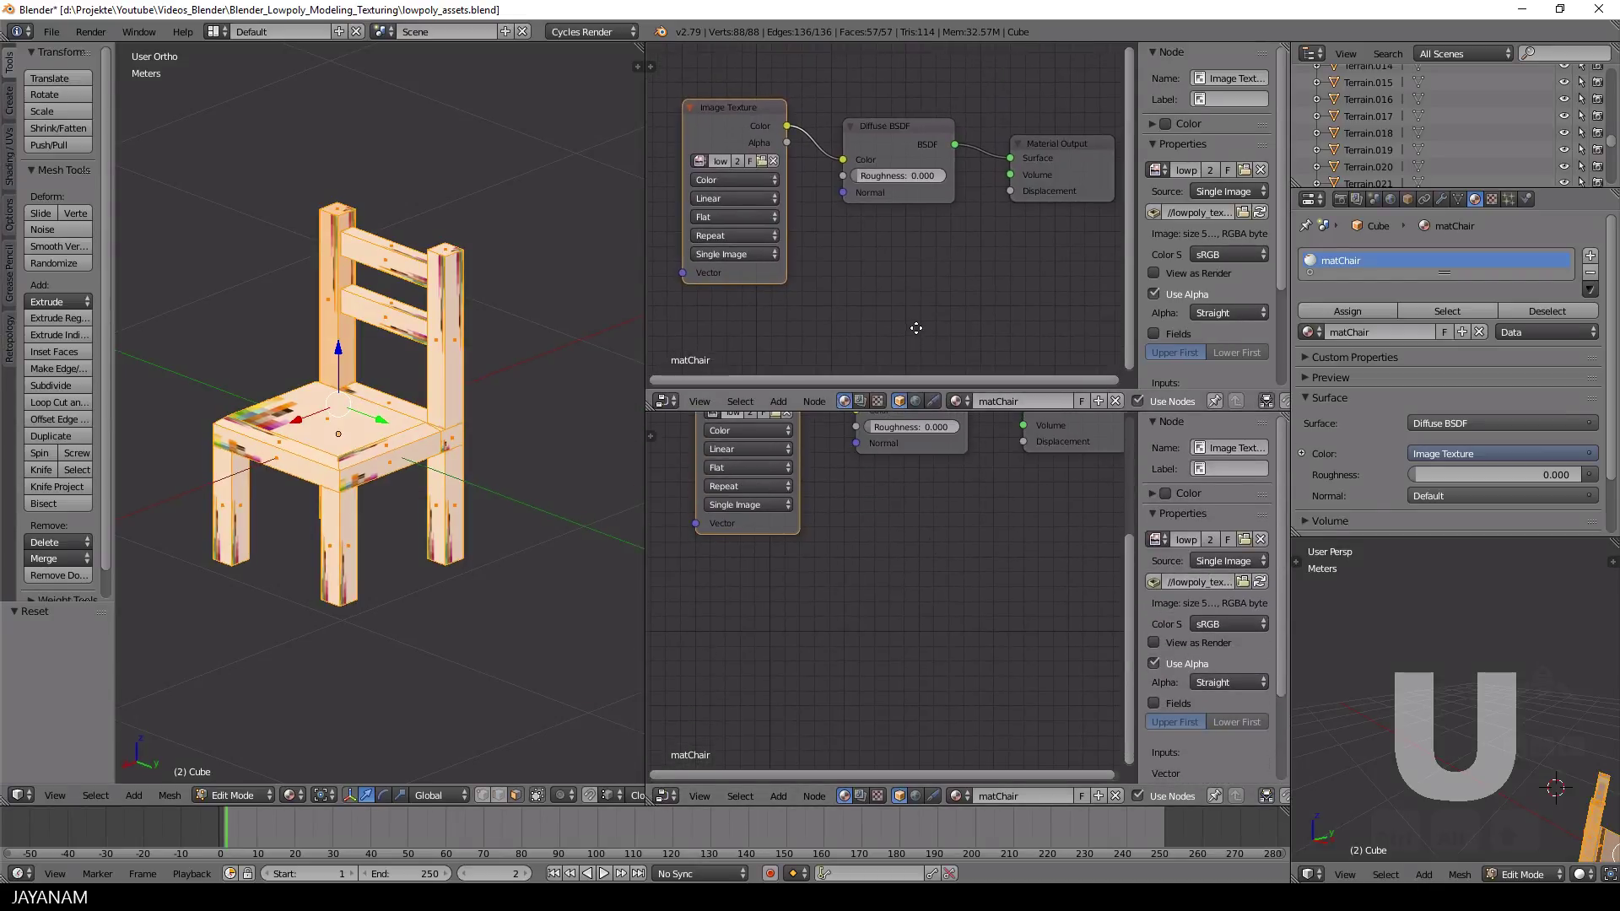
{"action": "left_click", "coordinate": [666, 400]}
{"action": "left_click", "coordinate": [717, 667]}
{"action": "left_click", "coordinate": [854, 795]}
{"action": "left_click", "coordinate": [886, 624]}
{"action": "scroll", "coordinate": [903, 632], "scroll_direction": "up", "scroll_amount": 4}
{"action": "scroll", "coordinate": [1122, 663], "scroll_direction": "up", "scroll_amount": 1}
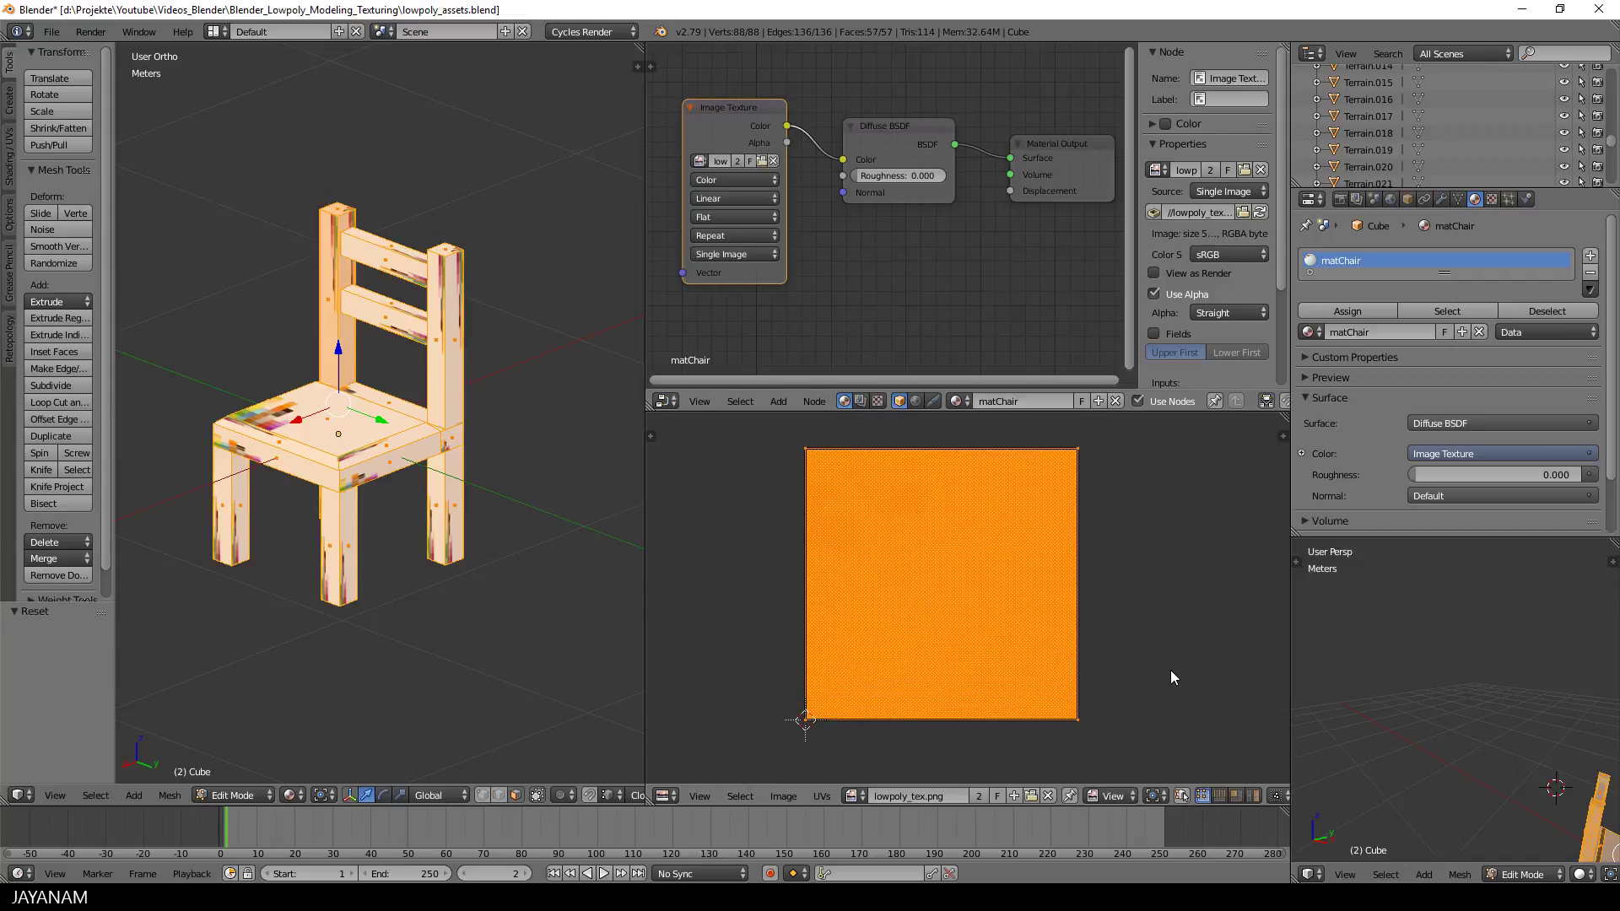
- Scale all the chair's UVs down to a tiny square and move them onto the brown swatch
{"action": "key", "text": "s"}
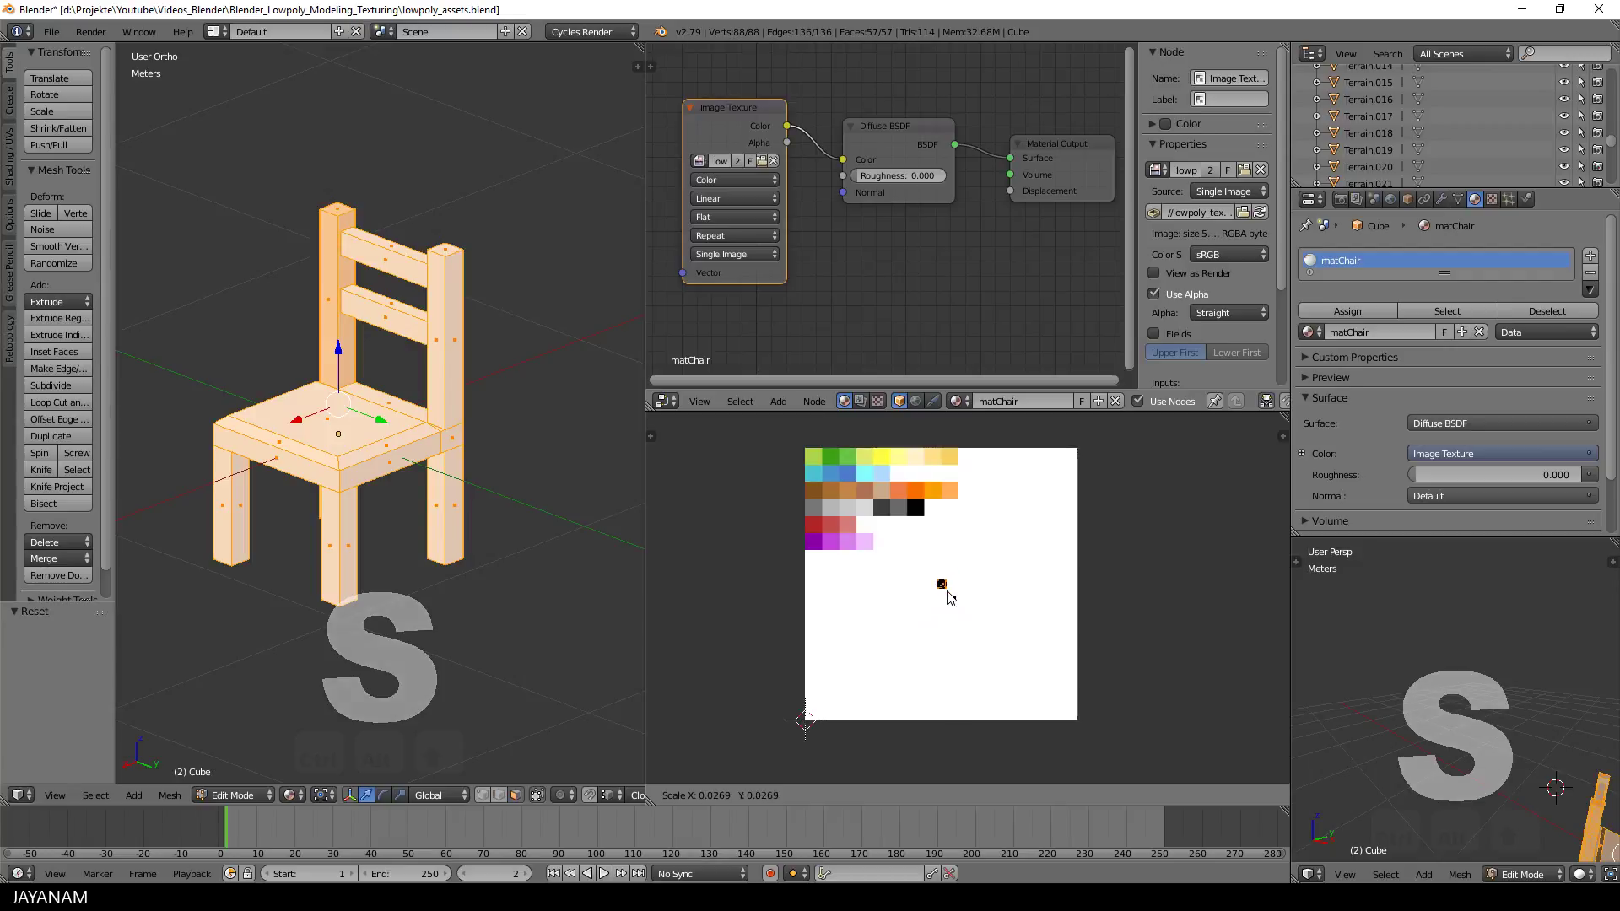
{"action": "left_click", "coordinate": [947, 589]}
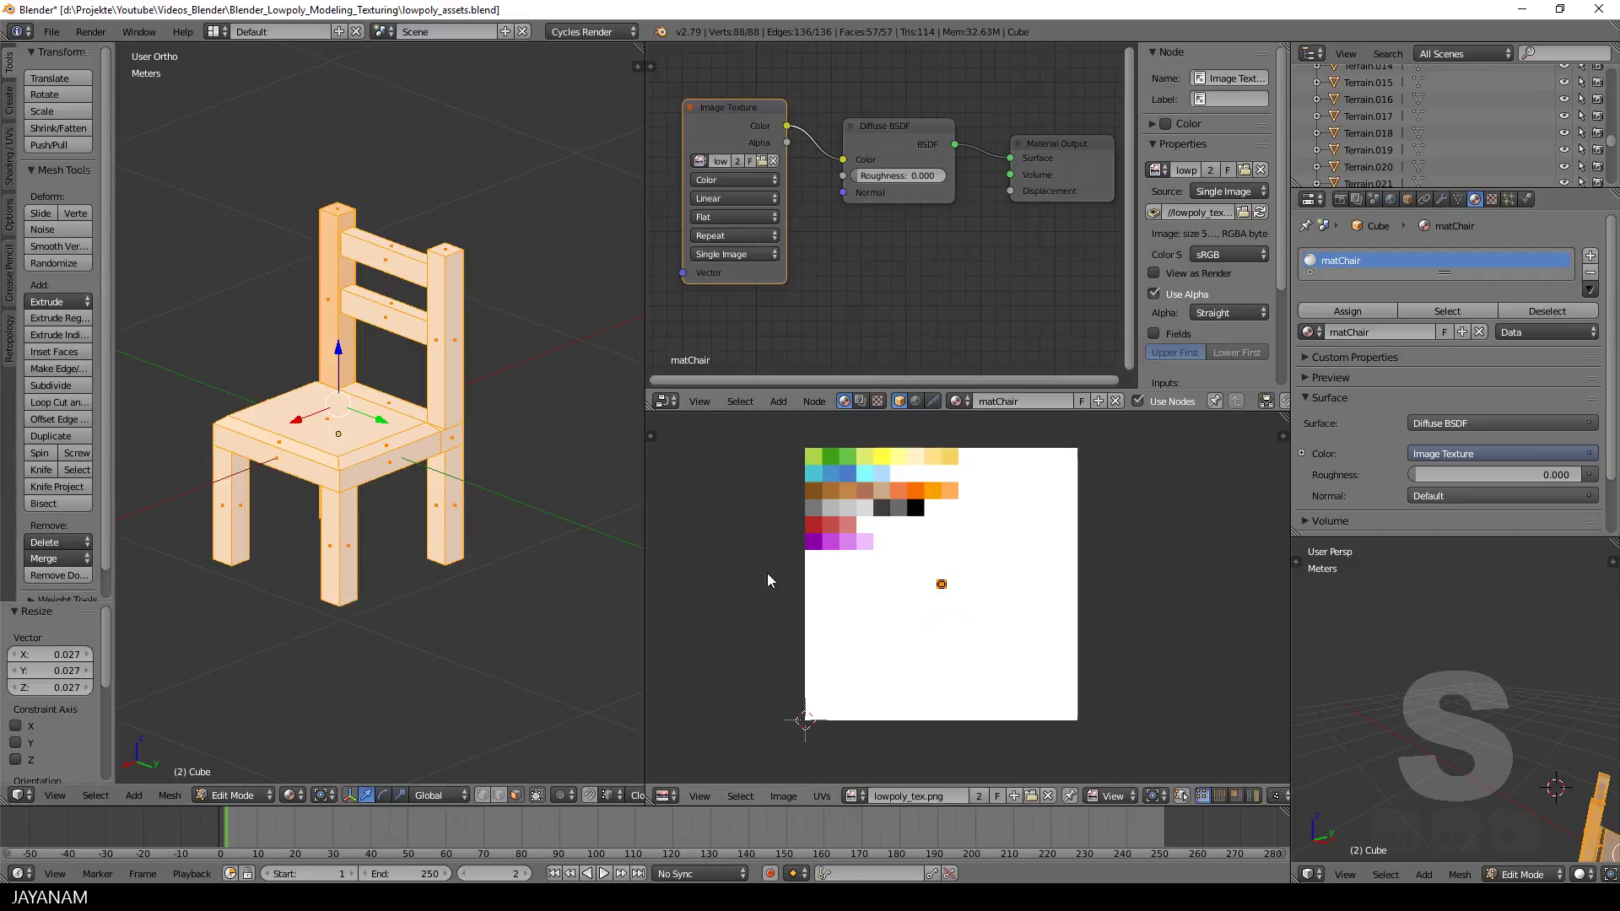
{"action": "scroll", "coordinate": [878, 590], "scroll_direction": "up", "scroll_amount": 2}
{"action": "scroll", "coordinate": [878, 590], "scroll_direction": "down", "scroll_amount": 2}
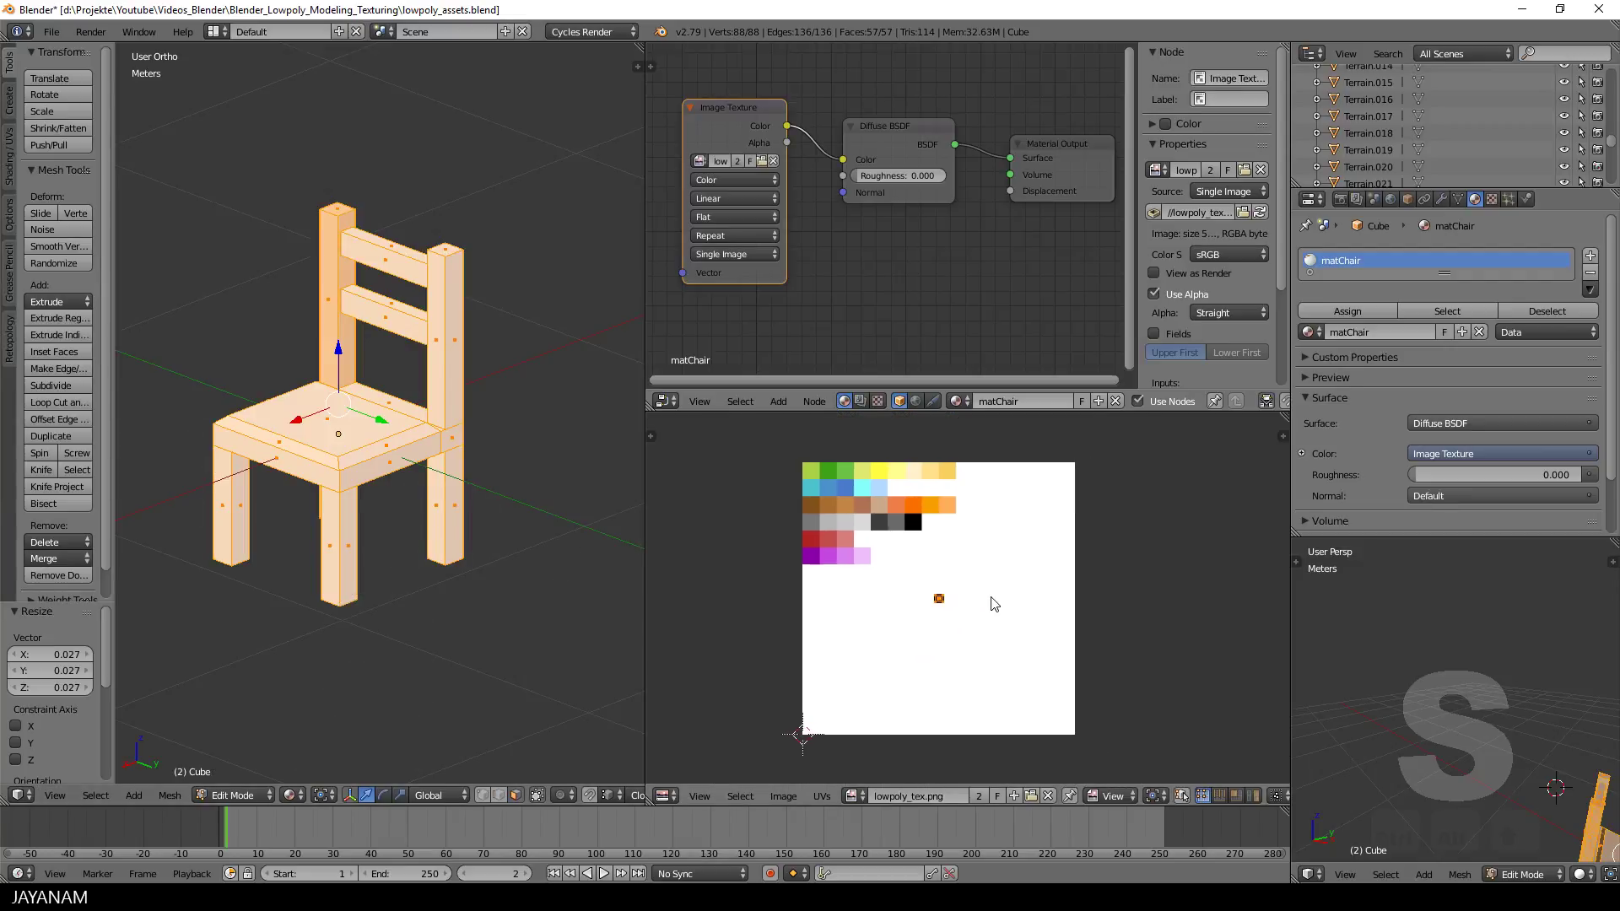
{"action": "scroll", "coordinate": [993, 604], "scroll_direction": "up", "scroll_amount": 1}
{"action": "scroll", "coordinate": [1001, 590], "scroll_direction": "down", "scroll_amount": 1}
{"action": "scroll", "coordinate": [1006, 582], "scroll_direction": "up", "scroll_amount": 1}
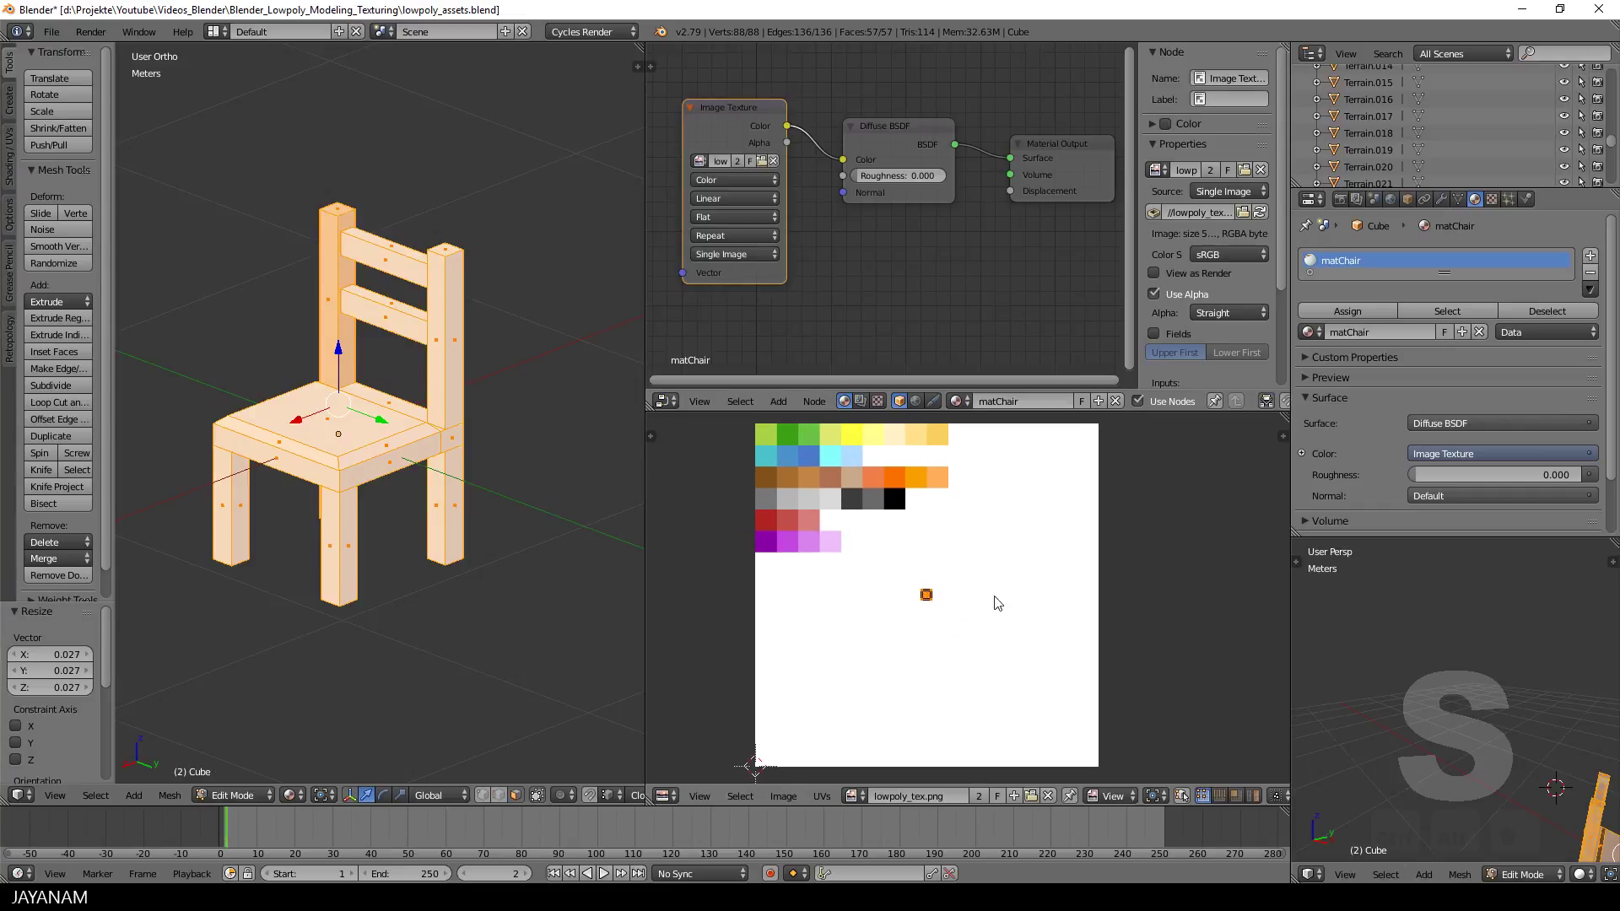
{"action": "key", "text": "g"}
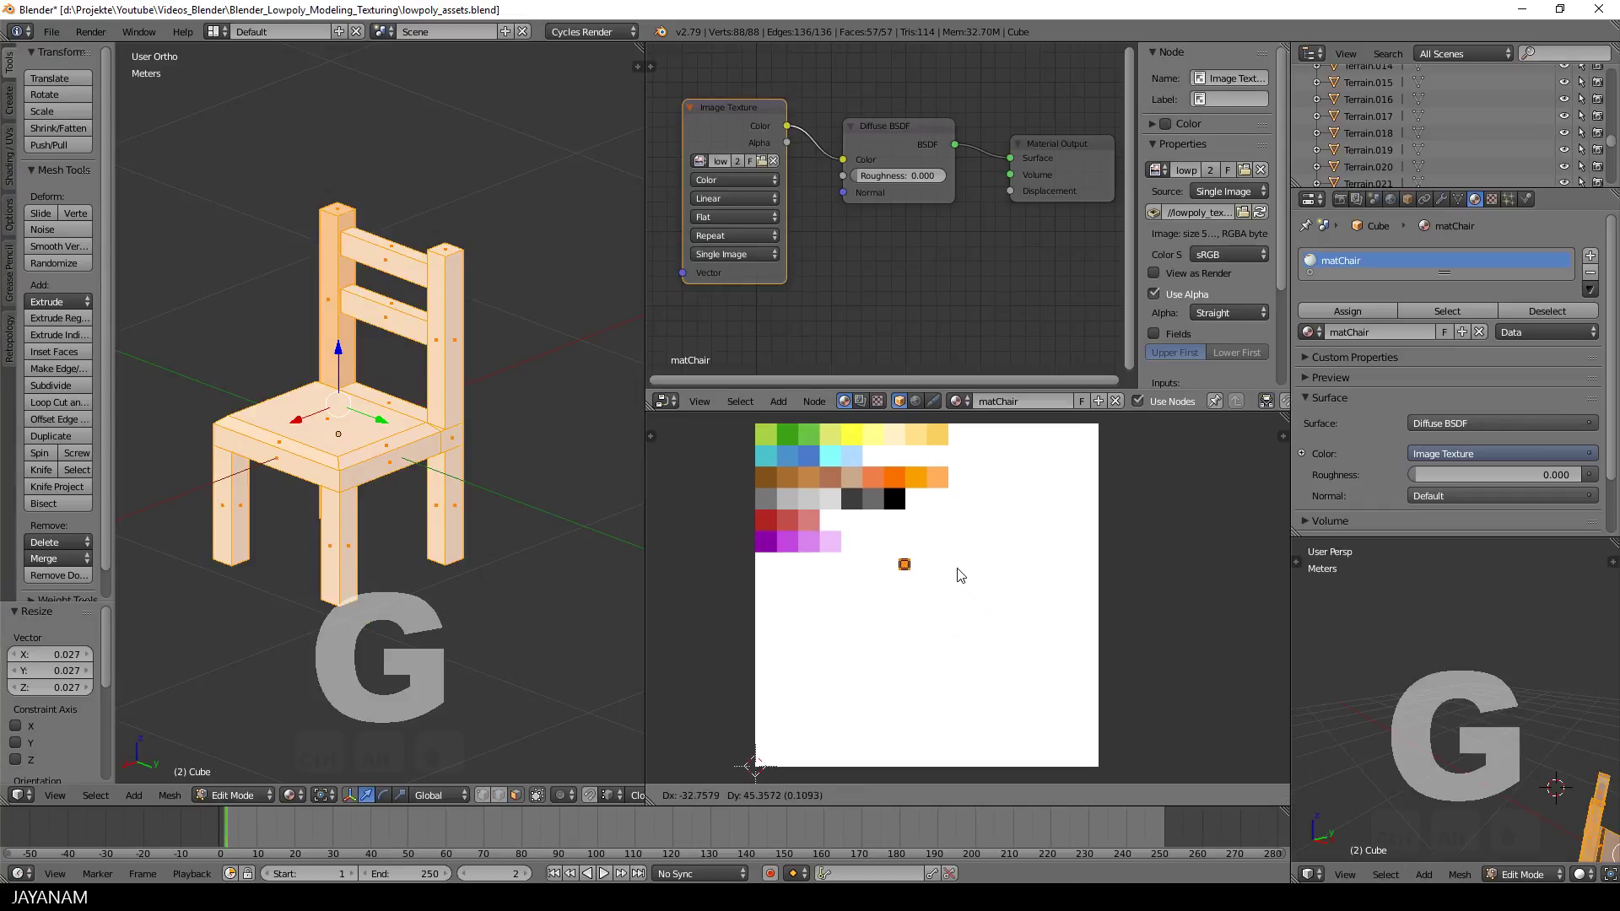
{"action": "left_click", "coordinate": [847, 486]}
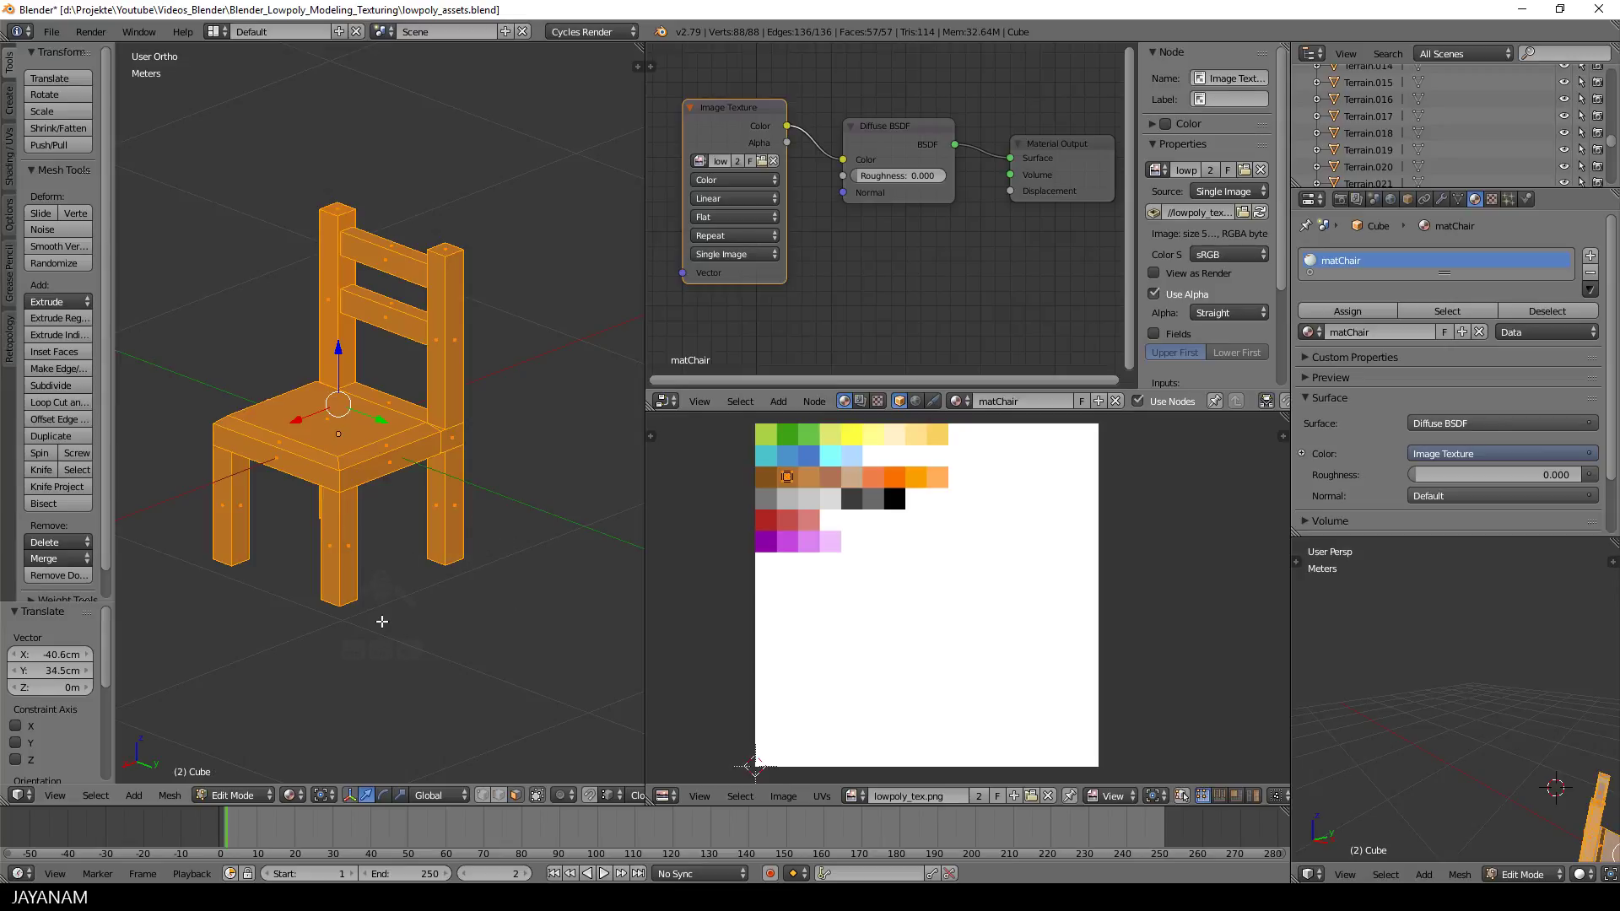
- Deselect the mesh, orbit the chair slightly, and select the seat's front face
{"action": "key", "text": "a"}
{"action": "middle_click_drag", "start_coordinate": [412, 592], "coordinate": [403, 509]}
{"action": "right_click", "coordinate": [368, 478]}
- Add the seat's top and side faces to the selection and move their UVs onto the red swatch
{"action": "right_click", "coordinate": [426, 454], "text": "shift"}
{"action": "right_click", "coordinate": [433, 509], "text": "shift"}
{"action": "right_click", "coordinate": [403, 510], "text": "shift"}
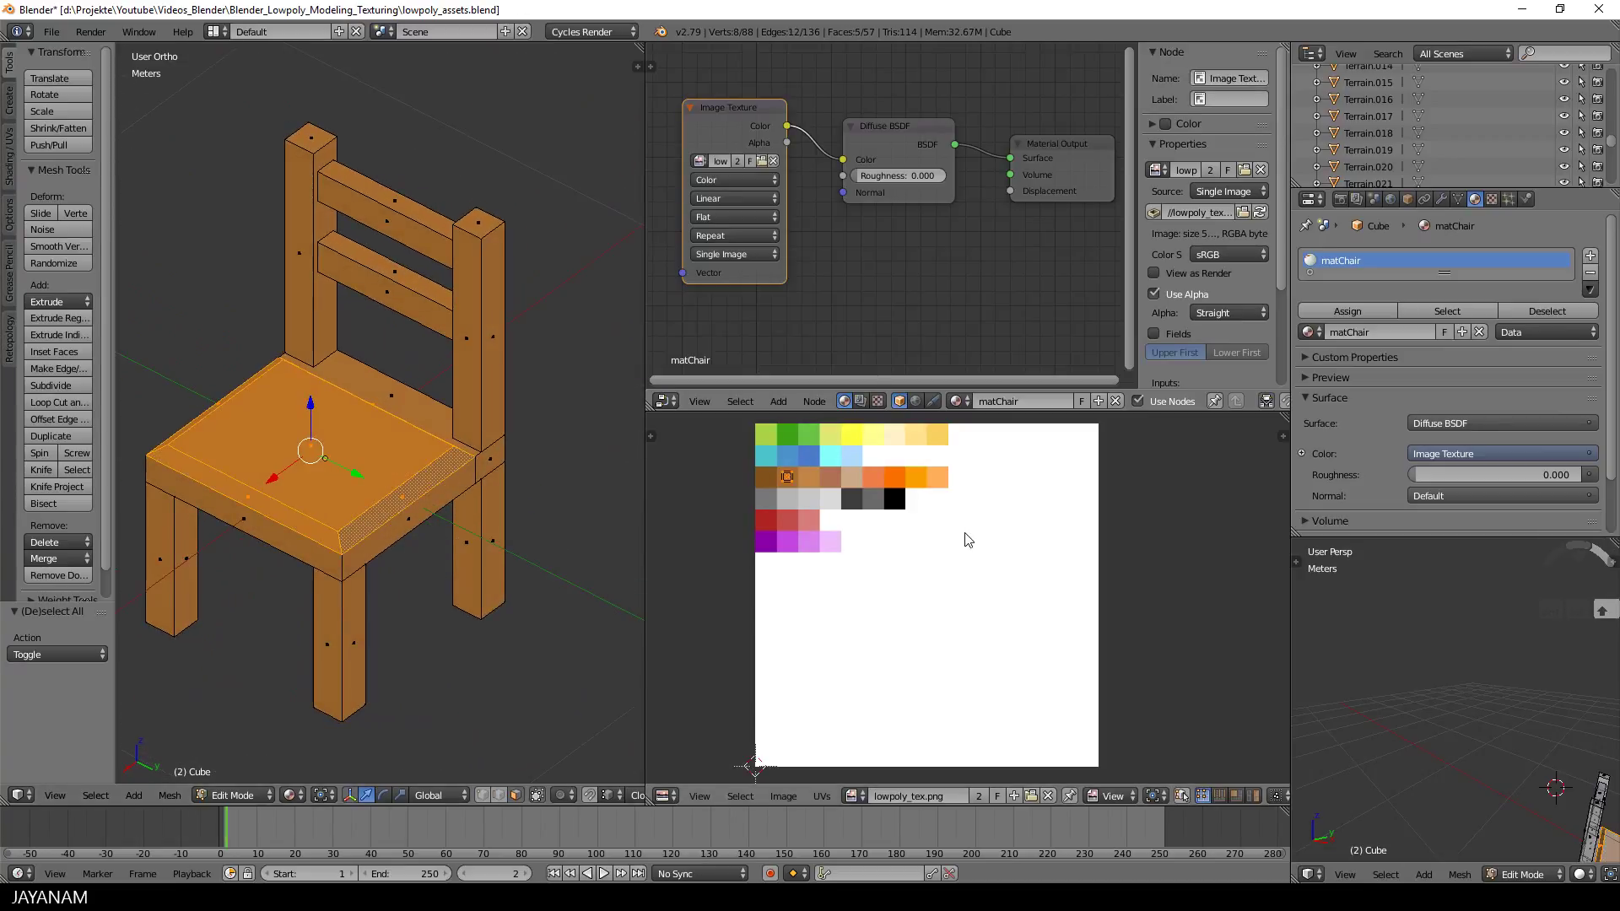
{"action": "key", "text": "g"}
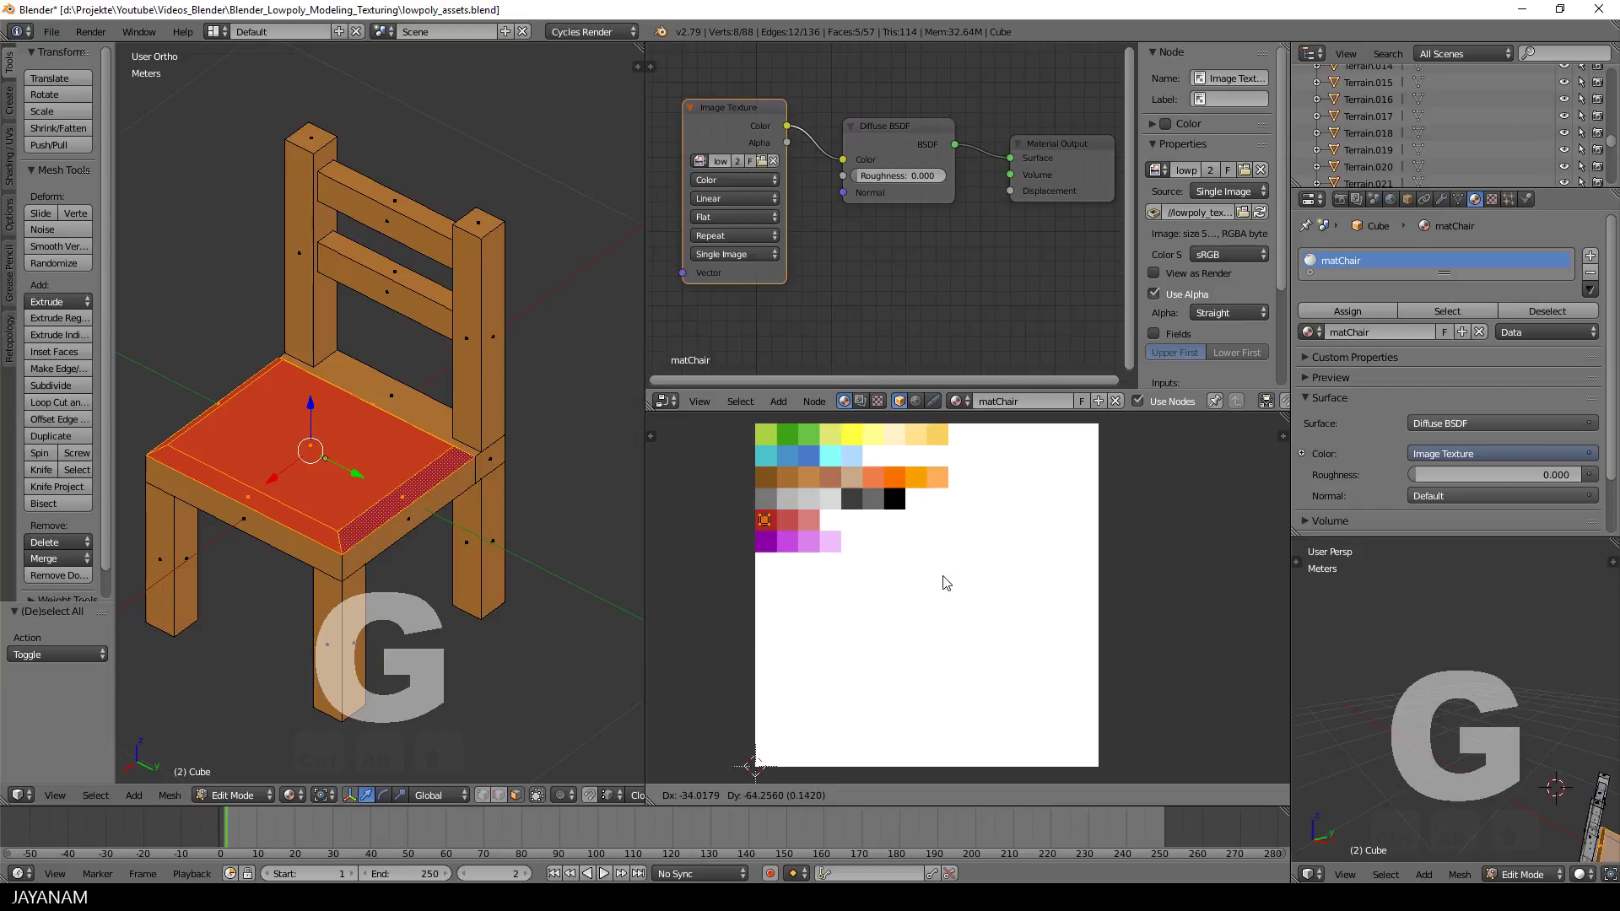
{"action": "left_click", "coordinate": [940, 583]}
- Switch viewport shading to Rendered to preview the red seat on the brown chair
{"action": "scroll", "coordinate": [487, 579], "scroll_direction": "down", "scroll_amount": 3}
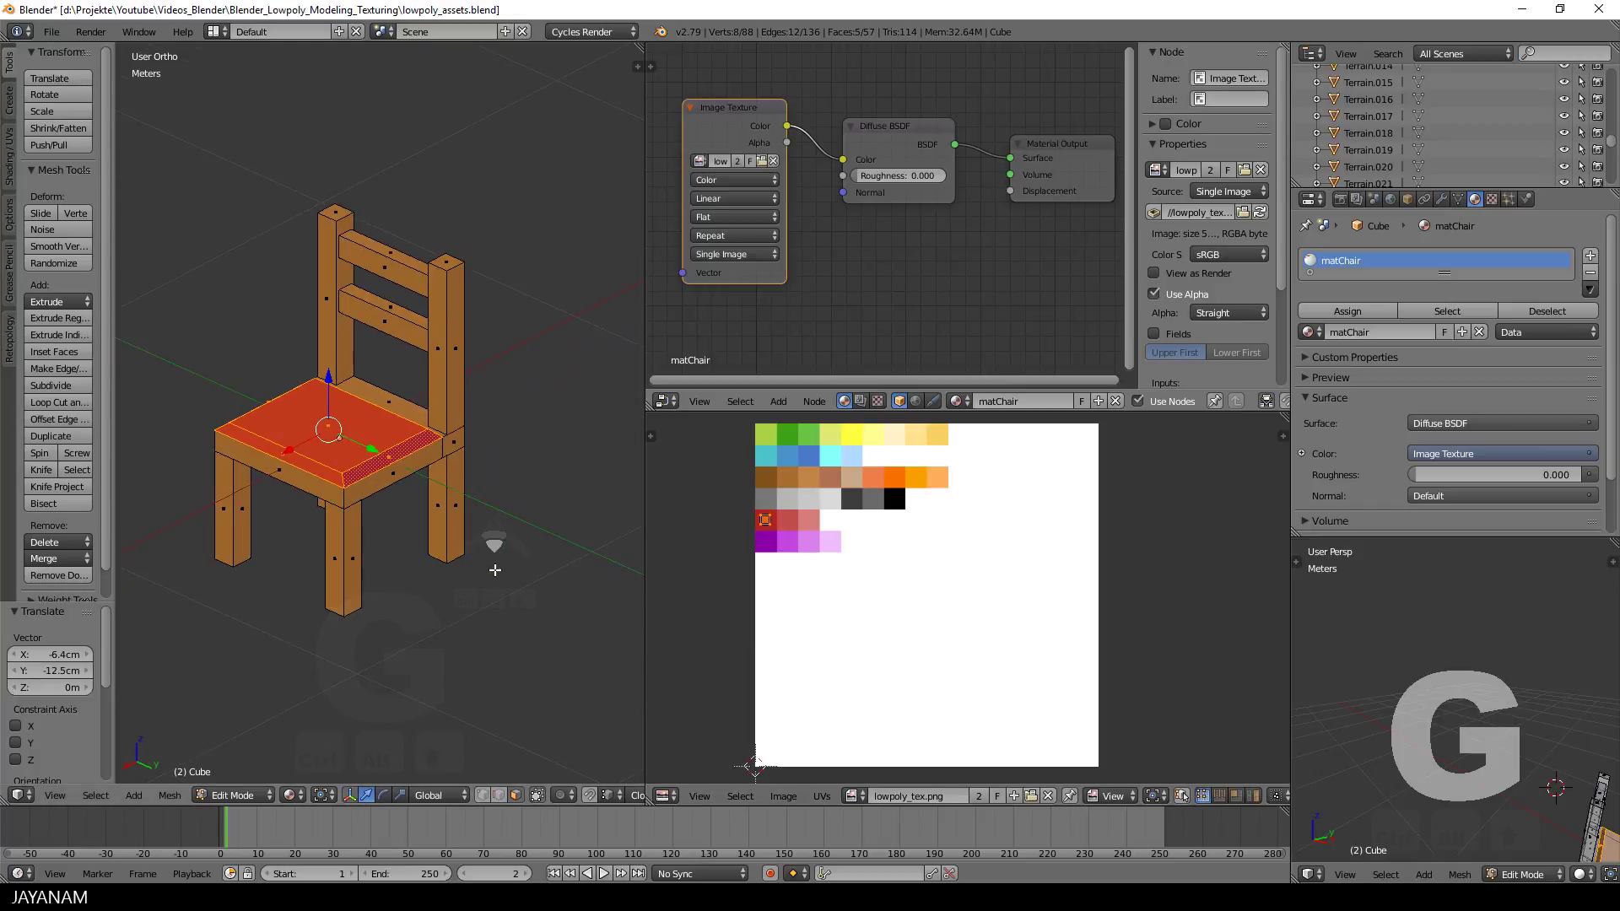
{"action": "left_click", "coordinate": [292, 795]}
{"action": "left_click", "coordinate": [344, 680]}
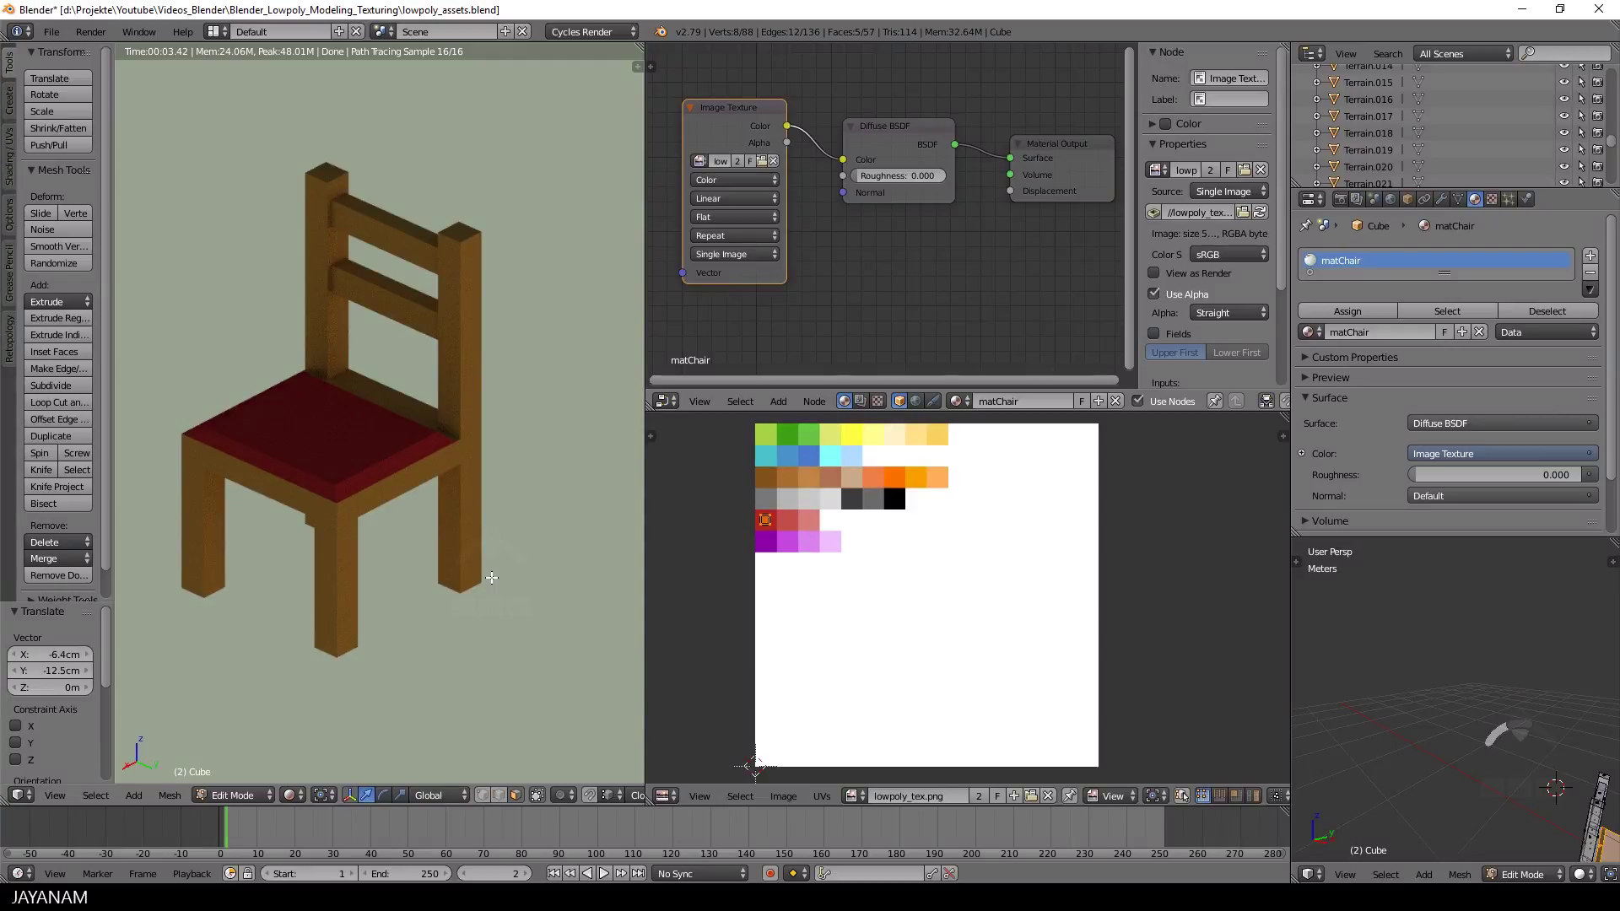
- Put the chair into Texture Paint mode from the mode pie menu
{"action": "key", "text": "Tab"}
{"action": "left_click", "coordinate": [414, 757]}
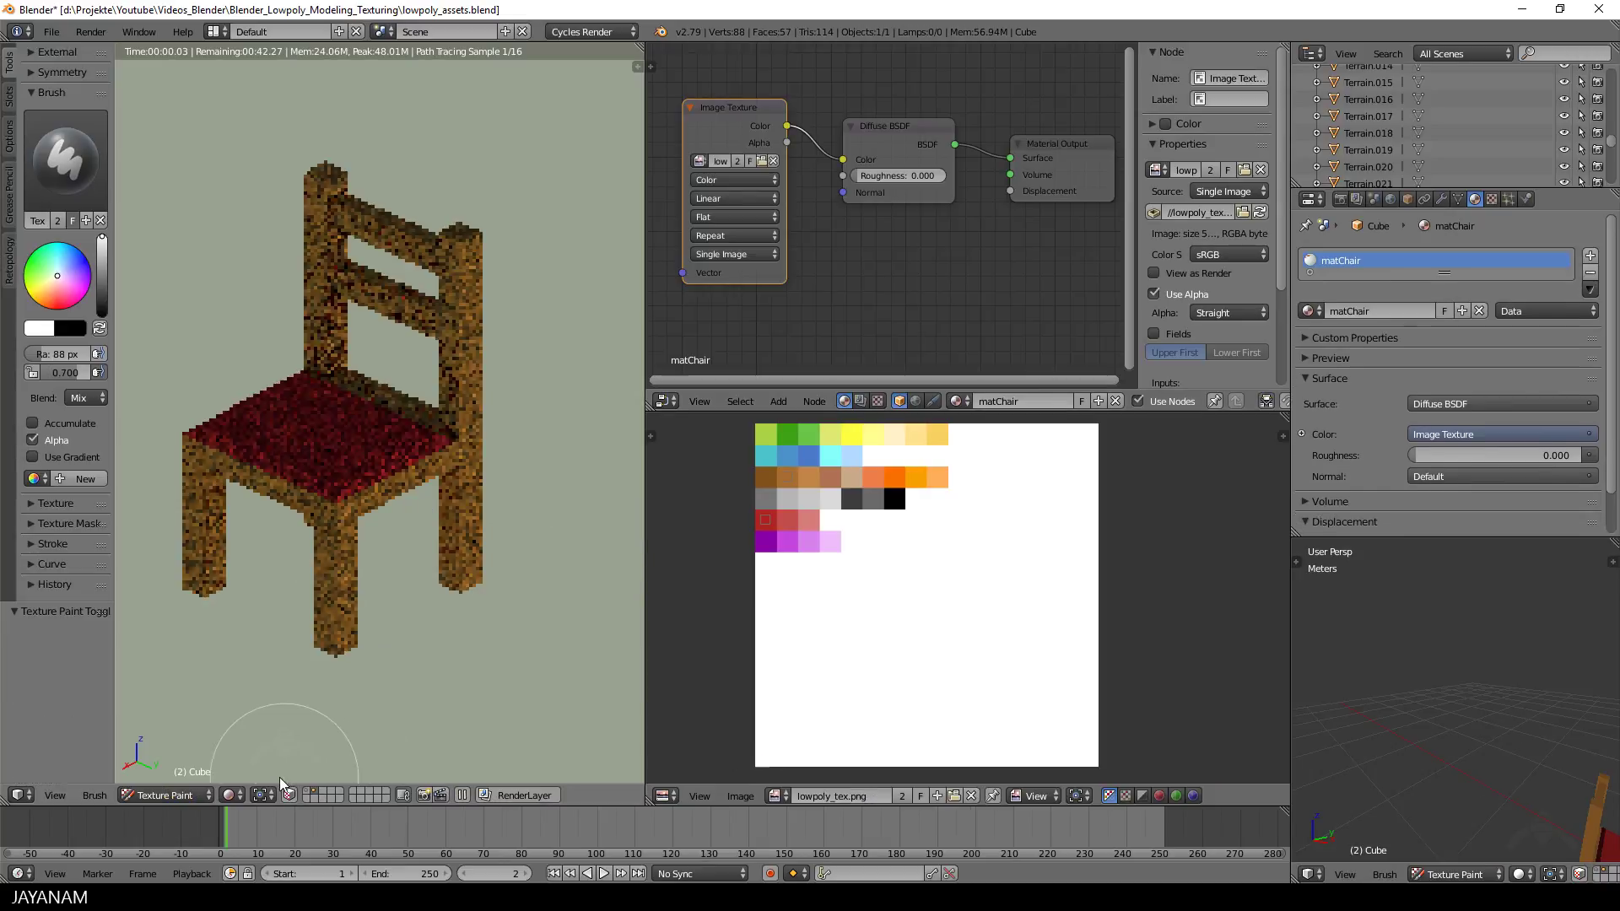